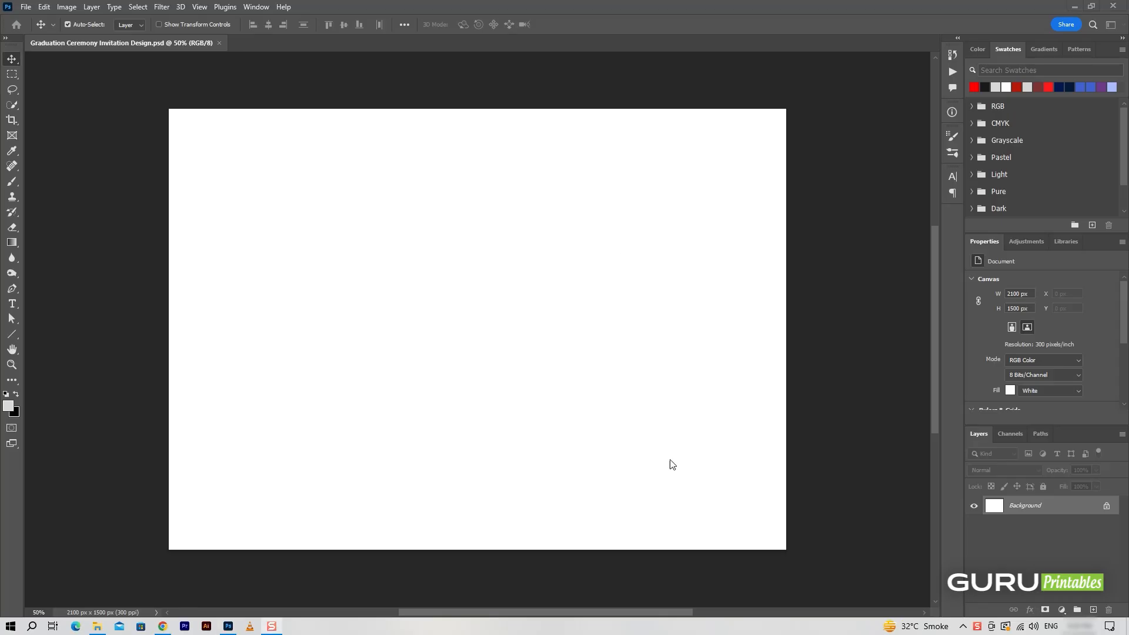
# - Add a Gradient Fill layer above the background and load the Black, White preset from the Basics group
pyautogui.click(1063, 610)
pyautogui.click(1038, 412)
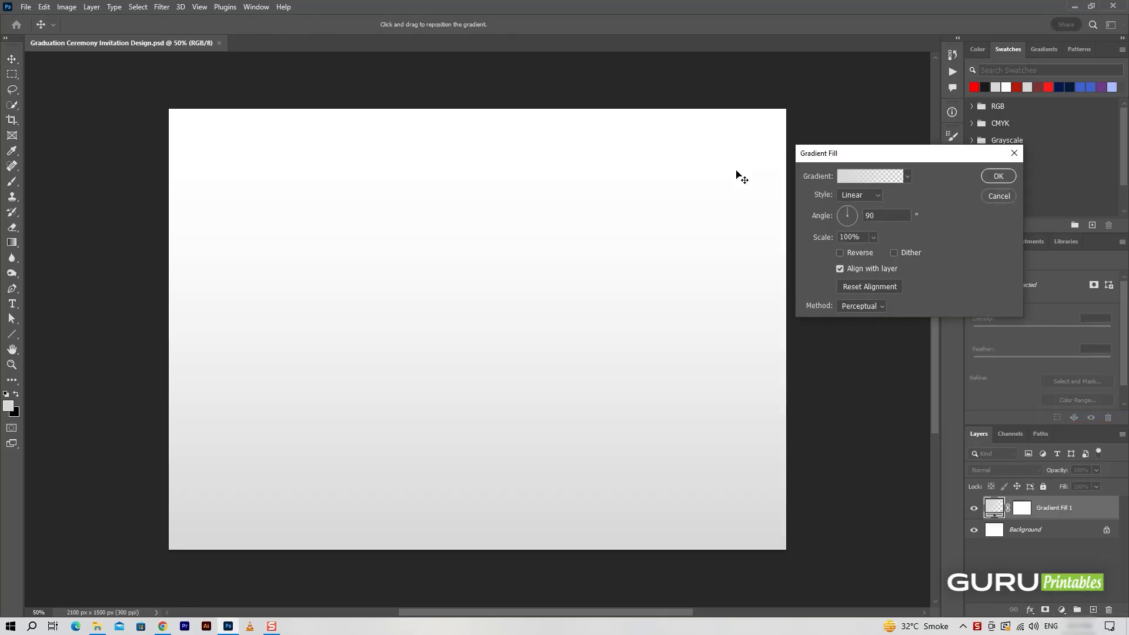
pyautogui.click(862, 175)
pyautogui.click(673, 311)
pyautogui.doubleClick(673, 311)
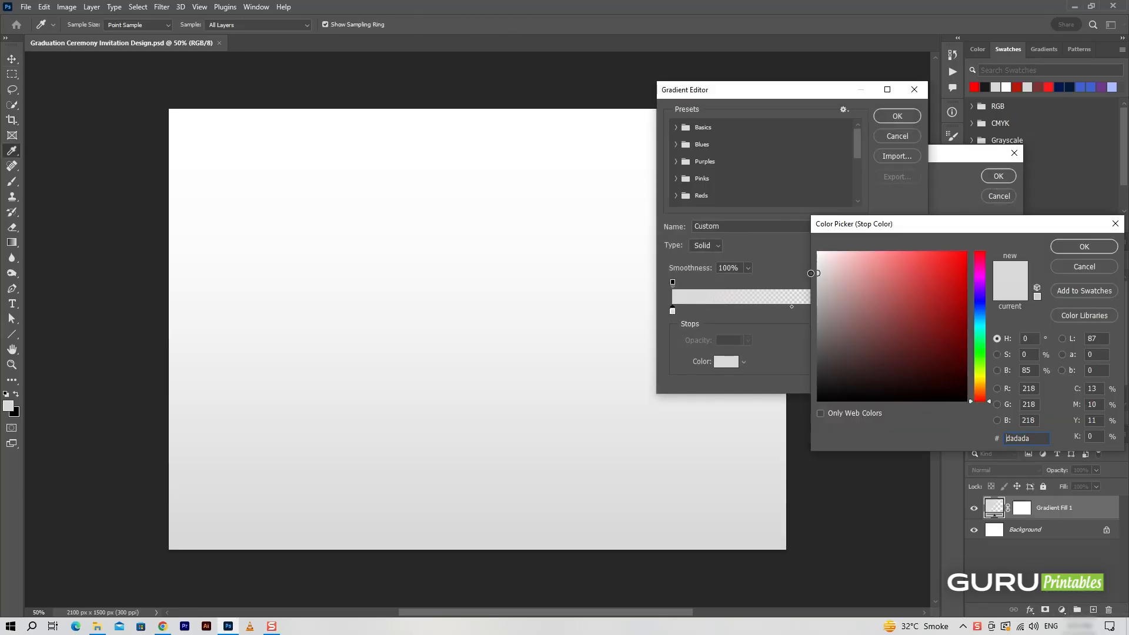
pyautogui.click(1085, 266)
pyautogui.click(677, 127)
pyautogui.click(728, 145)
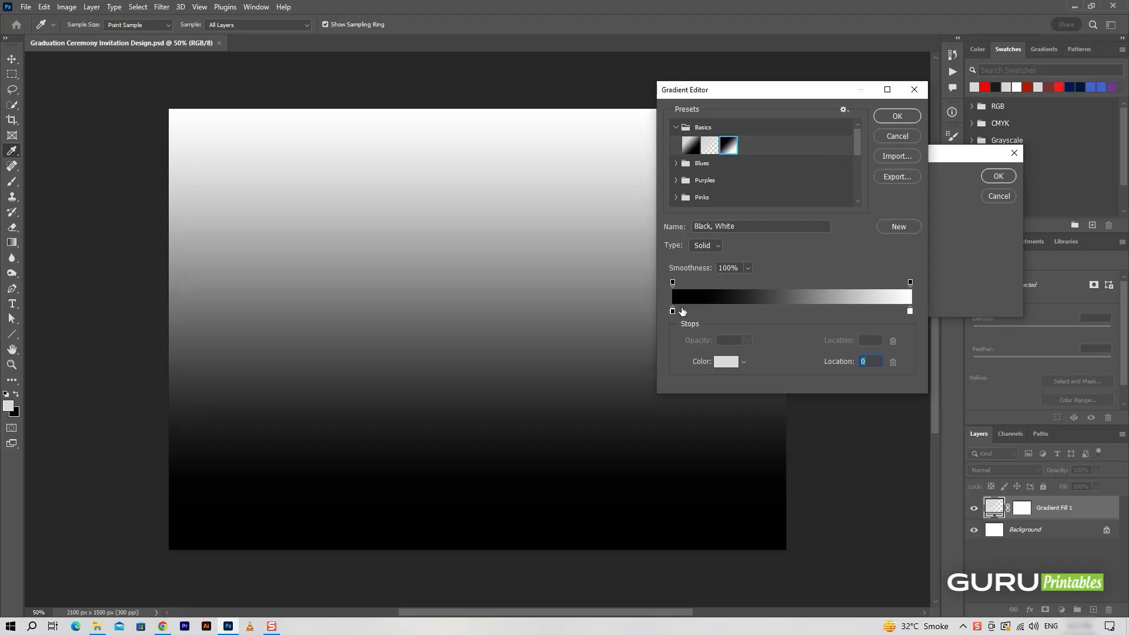
# - Change the gradient's black stop to light grey #d3d3d3, keeping the other stop white, and accept the gradient
pyautogui.click(728, 367)
pyautogui.moveTo(821, 264); pyautogui.dragTo(801, 267)
pyautogui.click(1094, 248)
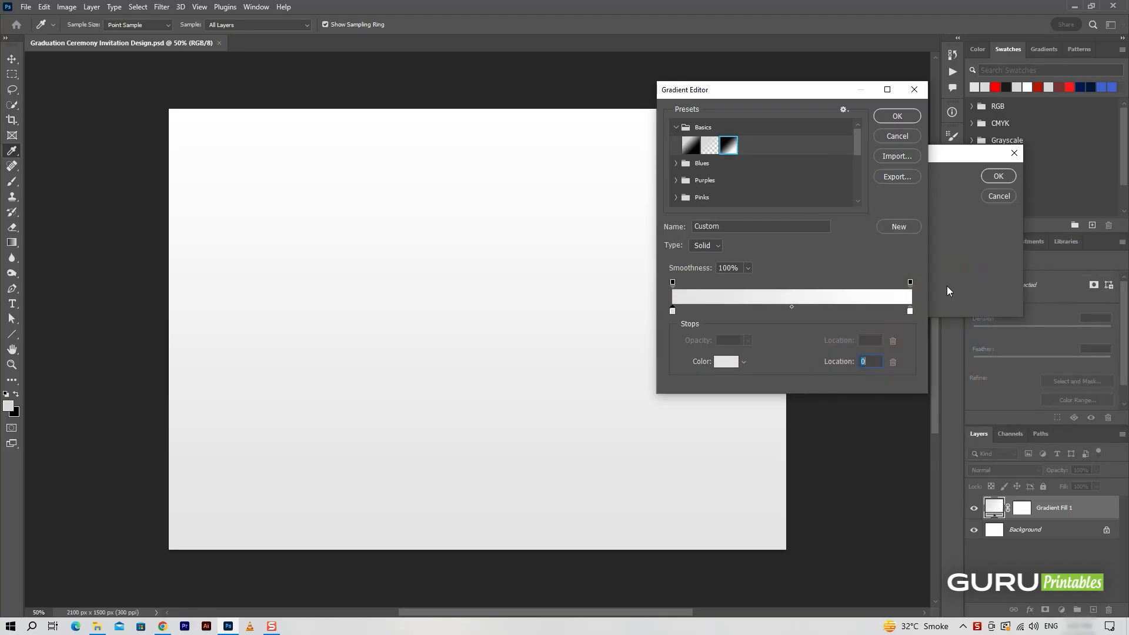
pyautogui.doubleClick(910, 311)
pyautogui.click(1086, 267)
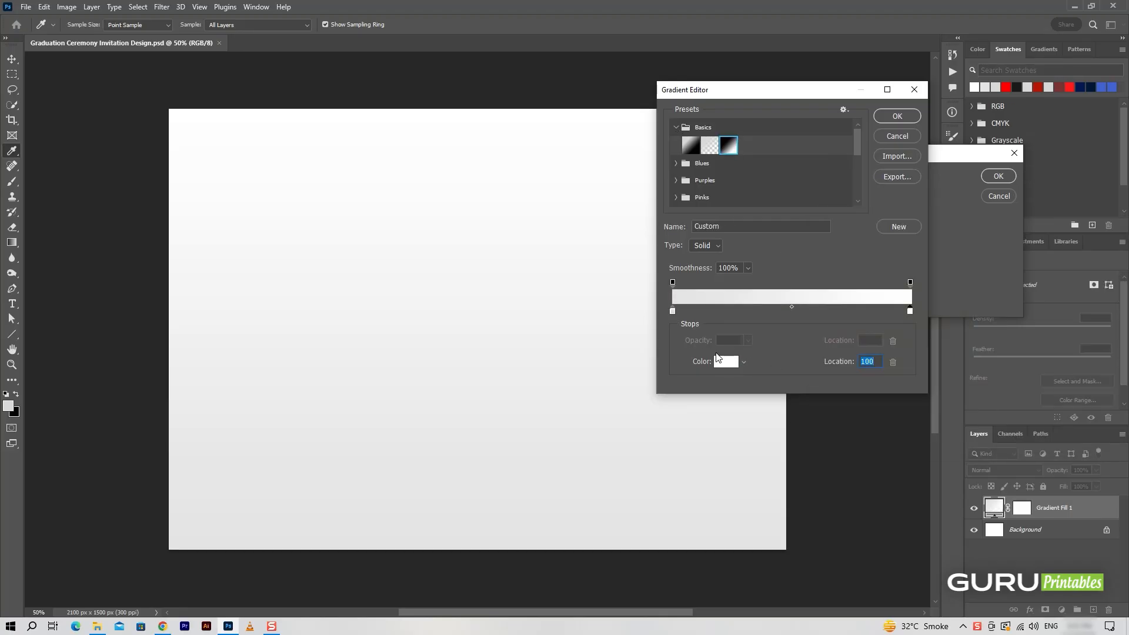
pyautogui.click(716, 361)
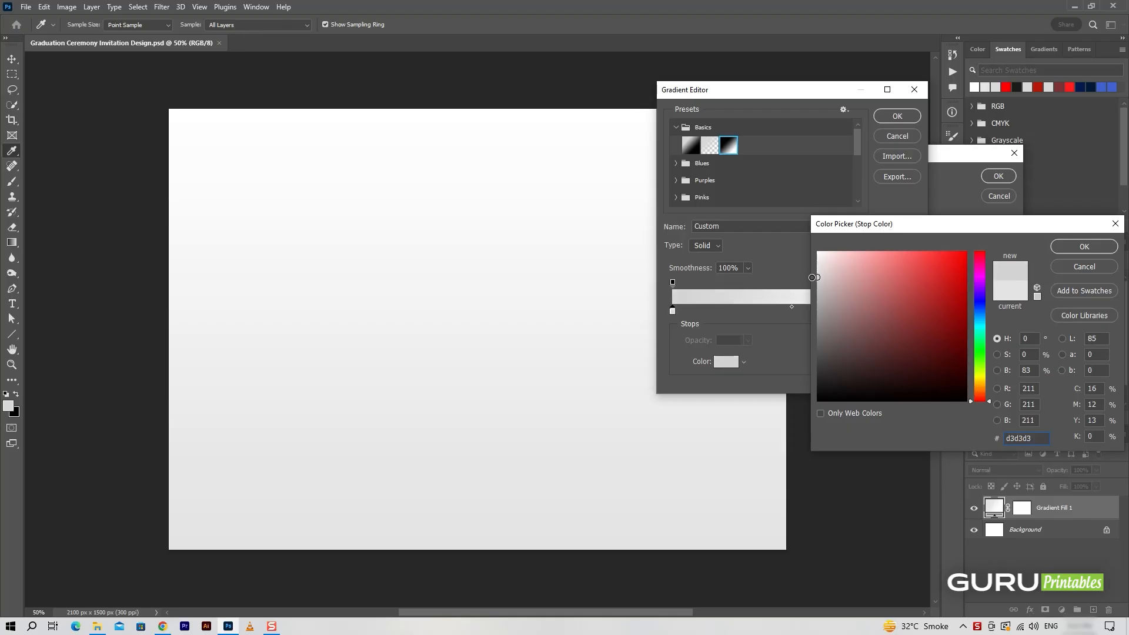
pyautogui.press('Return')
pyautogui.press('Return')
# - Make the gradient fill Radial, dithered and reversed, shift its centre slightly left, and rename its layer gradient-Background
pyautogui.click(876, 194)
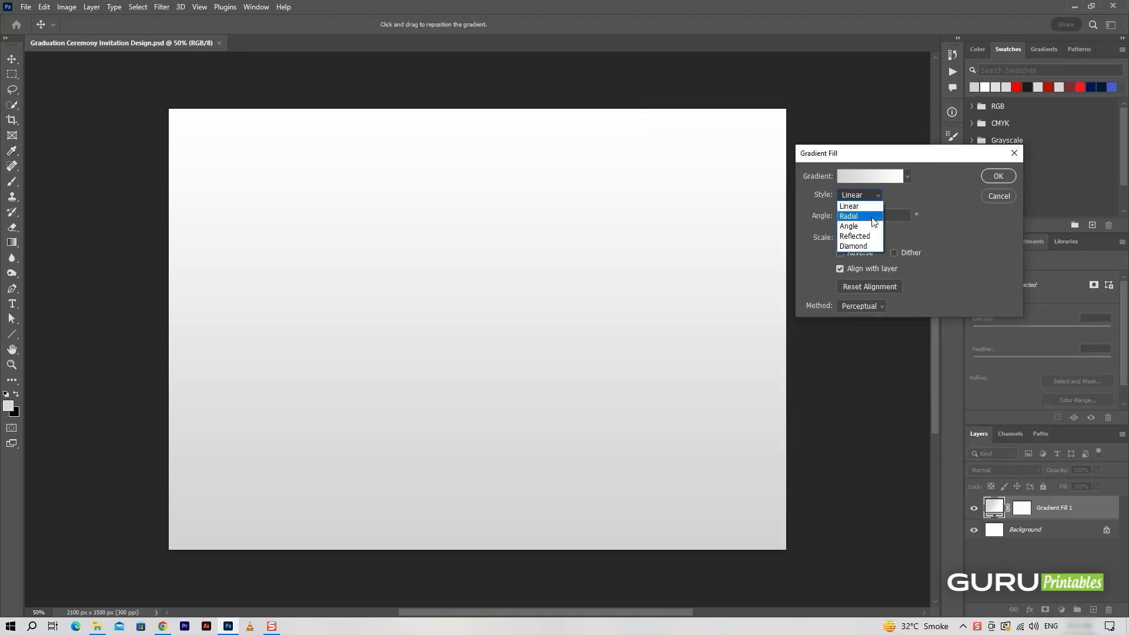
pyautogui.click(856, 214)
pyautogui.click(894, 252)
pyautogui.click(840, 252)
pyautogui.moveTo(521, 347); pyautogui.dragTo(490, 348)
pyautogui.click(1008, 179)
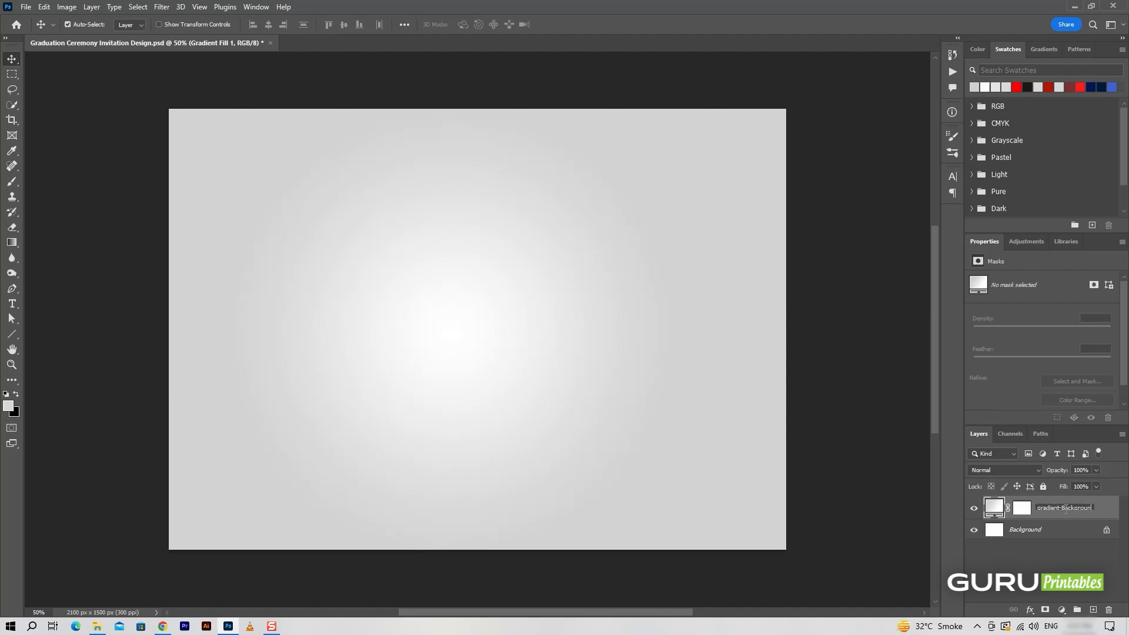
pyautogui.write('d')
pyautogui.press('Return')
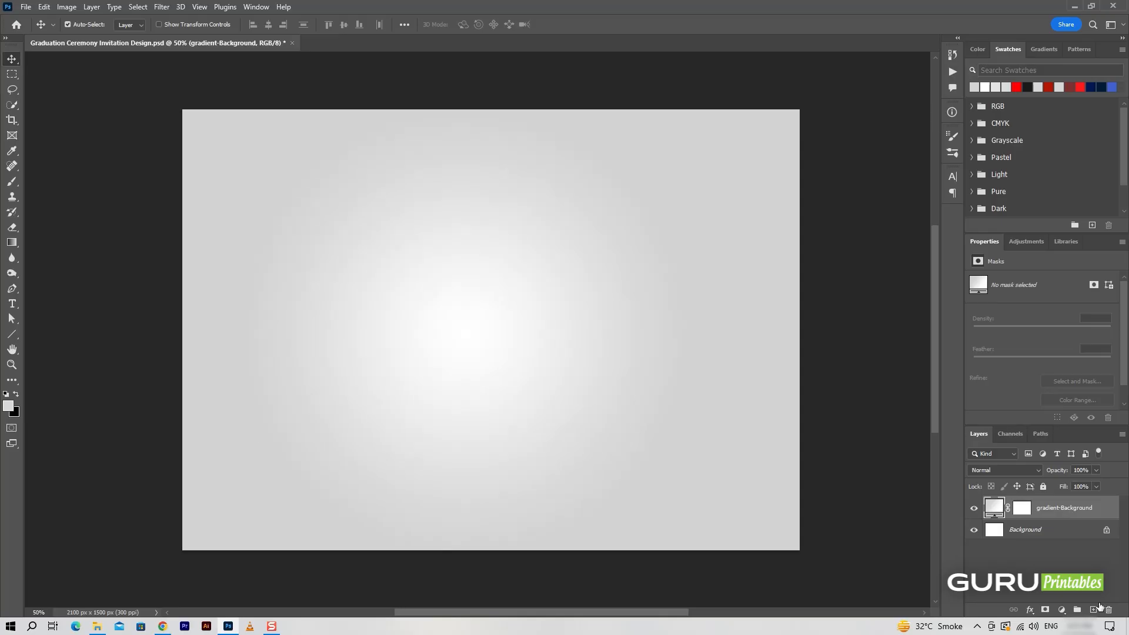
# - Draw a rectangle about 916 × 1335 px on a new layer over the canvas's left half and fill it dark red
pyautogui.click(1093, 609)
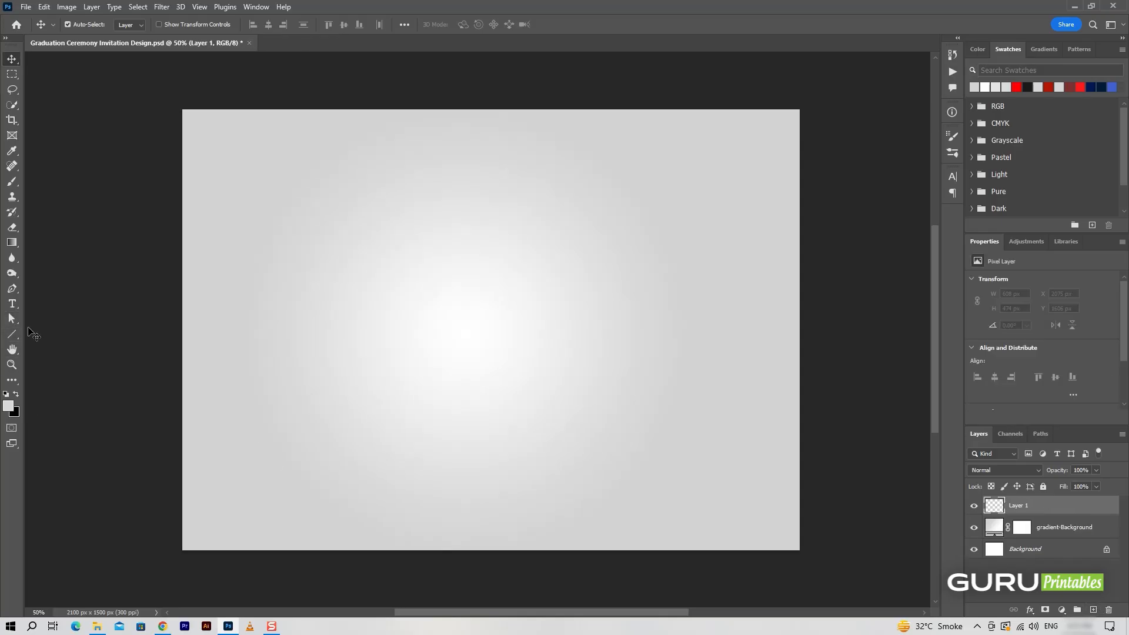
pyautogui.rightClick(12, 334)
pyautogui.click(59, 334)
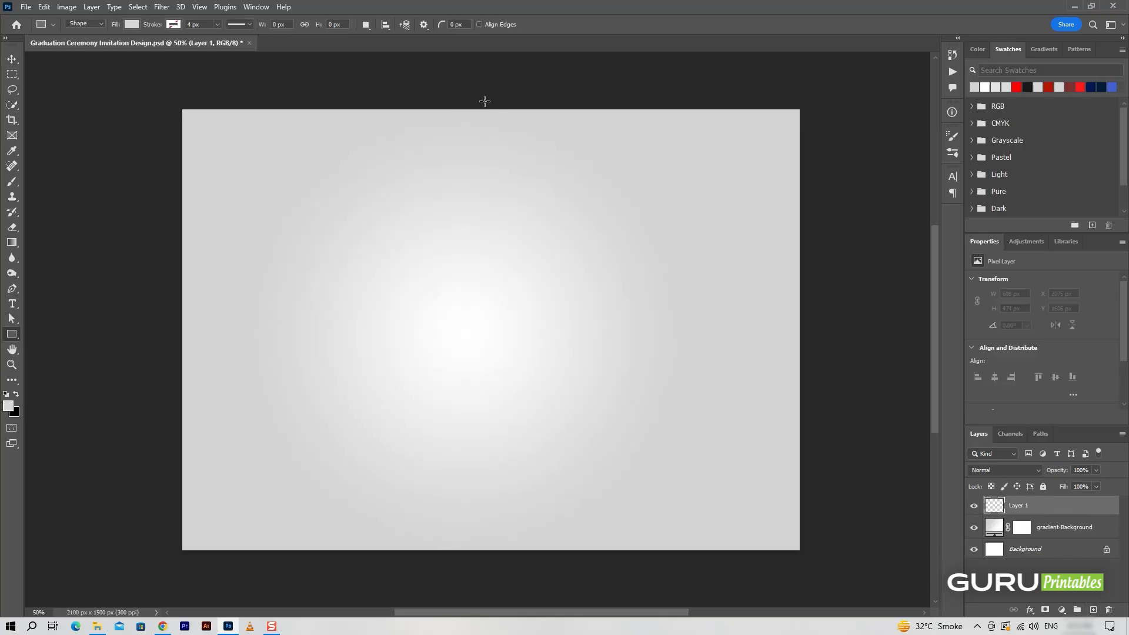
pyautogui.moveTo(209, 145); pyautogui.dragTo(478, 538)
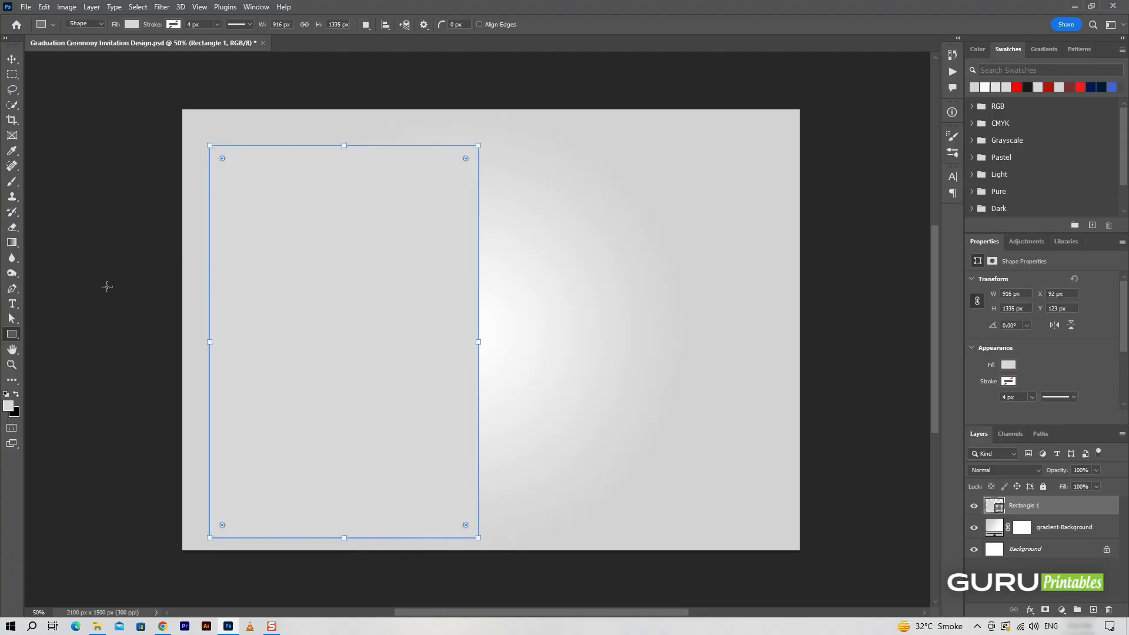
pyautogui.click(131, 24)
pyautogui.click(129, 82)
pyautogui.press('v')
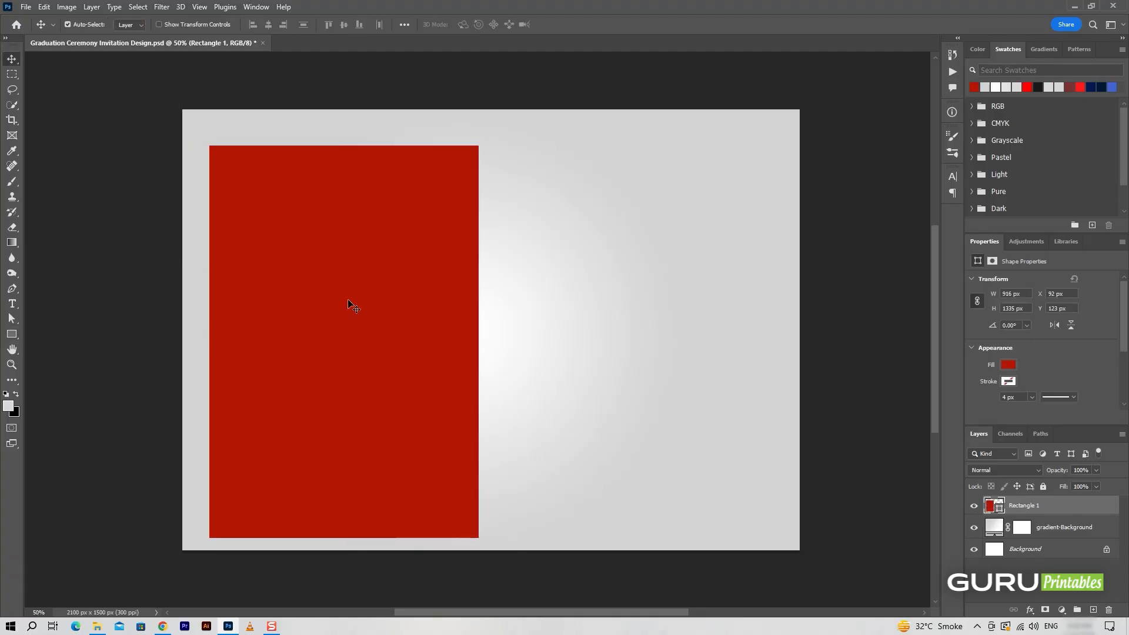
# - Stretch the red rectangle to the canvas's top, left and bottom edges, making it about 1018 px wide and 1500 px high
pyautogui.hotkey('ctrl', 't')
pyautogui.moveTo(345, 146); pyautogui.dragTo(345, 109)
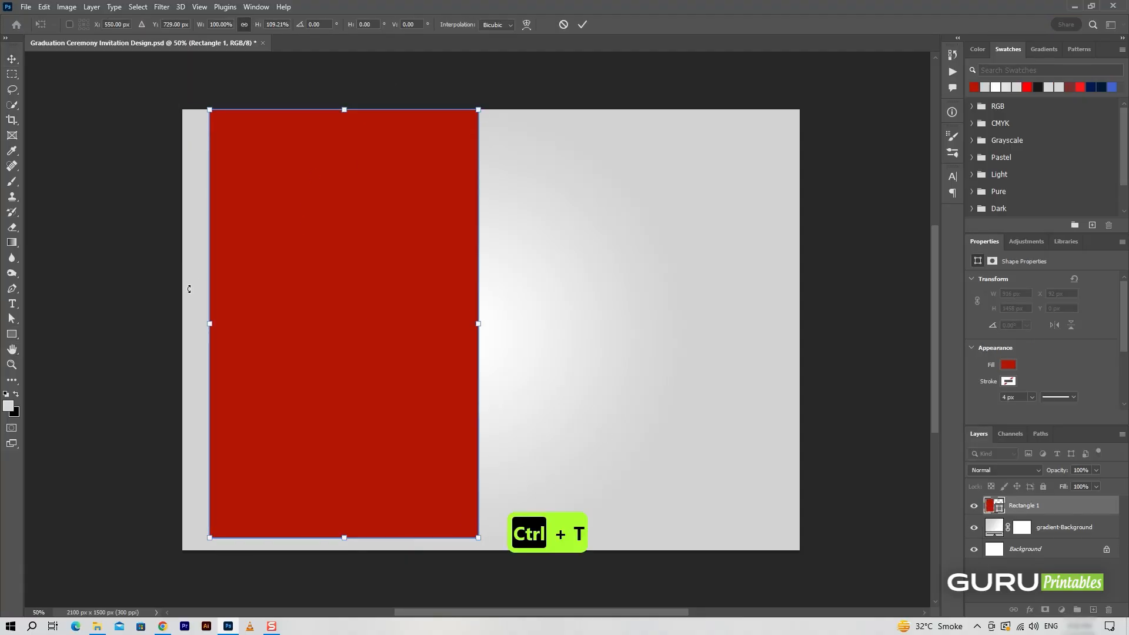
pyautogui.moveTo(210, 323); pyautogui.dragTo(182, 324)
pyautogui.moveTo(332, 542); pyautogui.dragTo(331, 554)
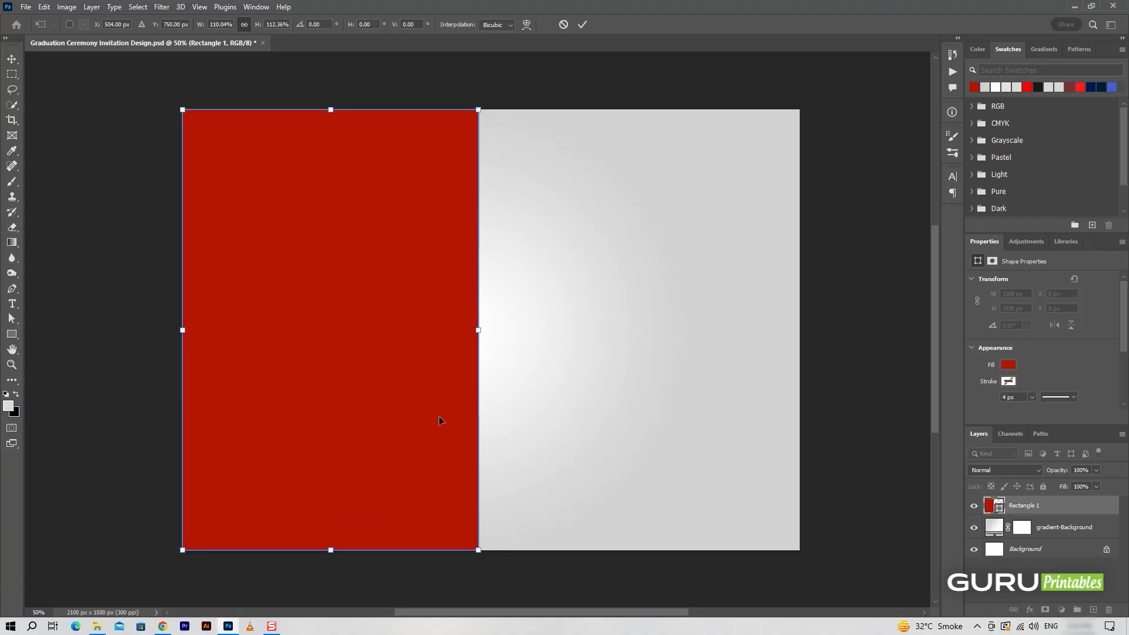
pyautogui.moveTo(479, 317); pyautogui.dragTo(483, 318)
pyautogui.click(582, 25)
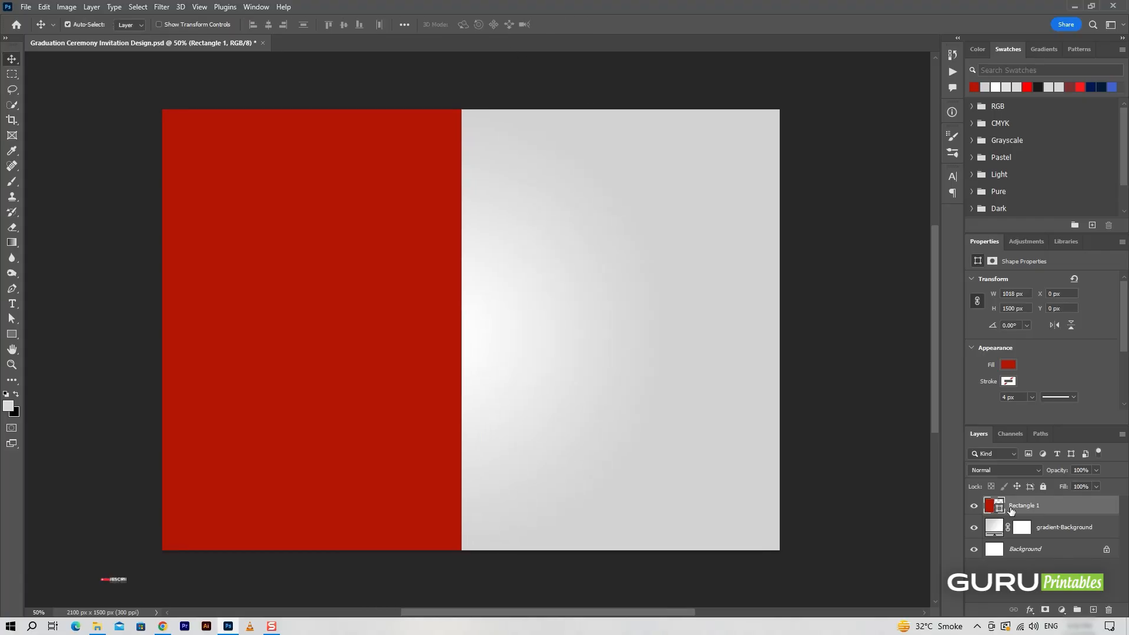
# - Narrow the red rectangle from its right side to about 934 px wide
pyautogui.hotkey('ctrl', 't')
pyautogui.moveTo(461, 330); pyautogui.dragTo(437, 333)
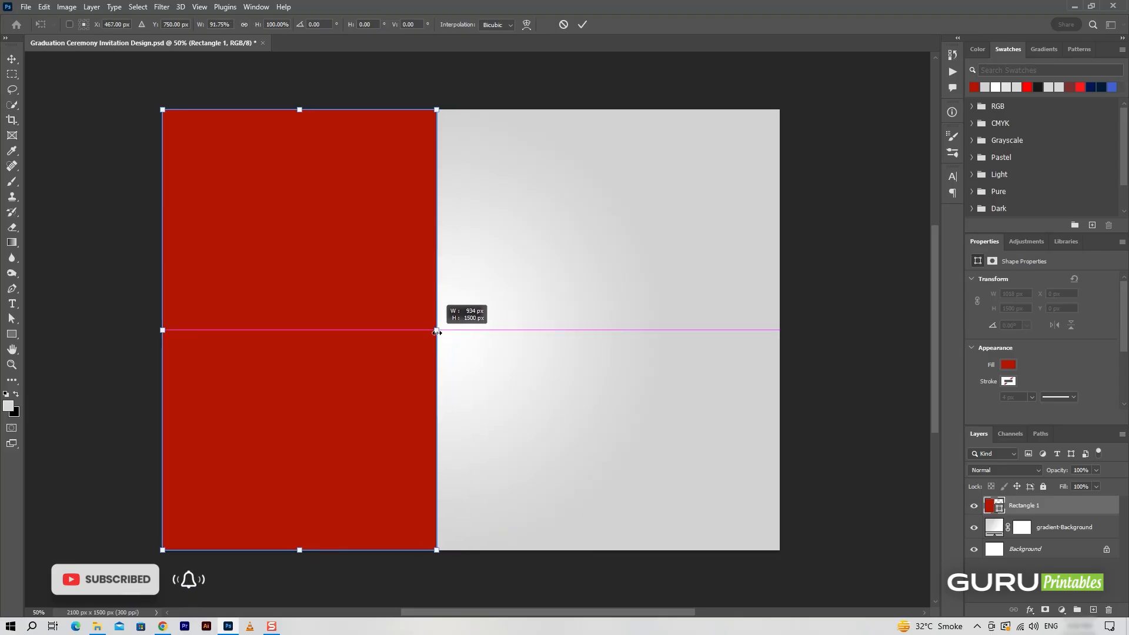
pyautogui.click(583, 24)
# - Slant the red rectangle's right edge by moving its top corner outward and its bottom corner slightly inward
pyautogui.hotkey('ctrl', 't')
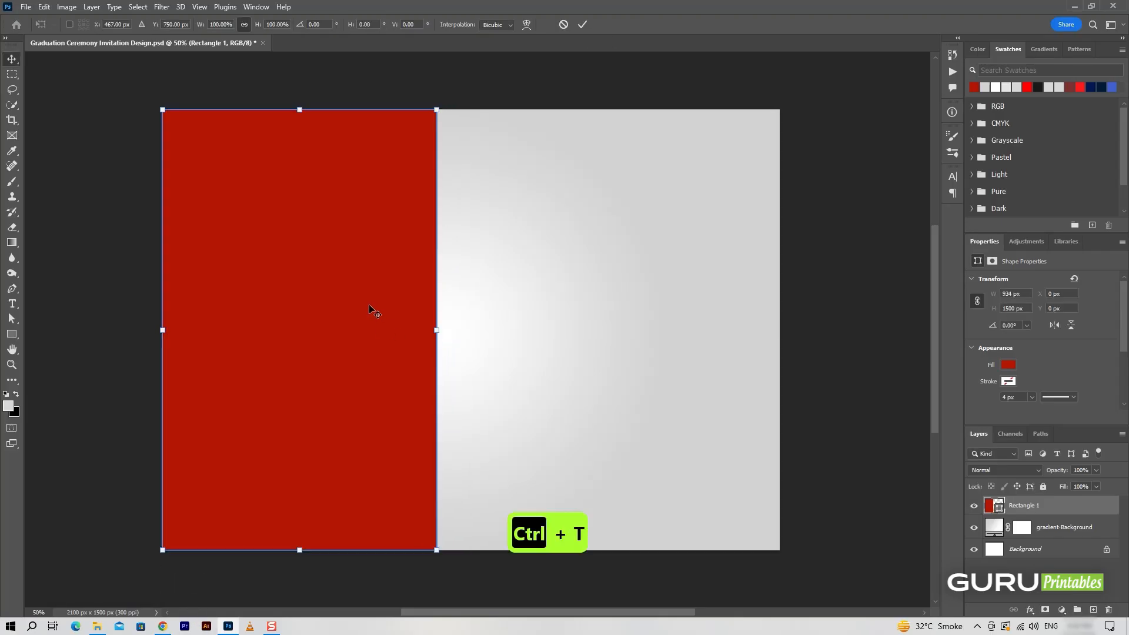
pyautogui.rightClick(373, 310)
pyautogui.click(391, 351)
pyautogui.moveTo(438, 109); pyautogui.dragTo(462, 111)
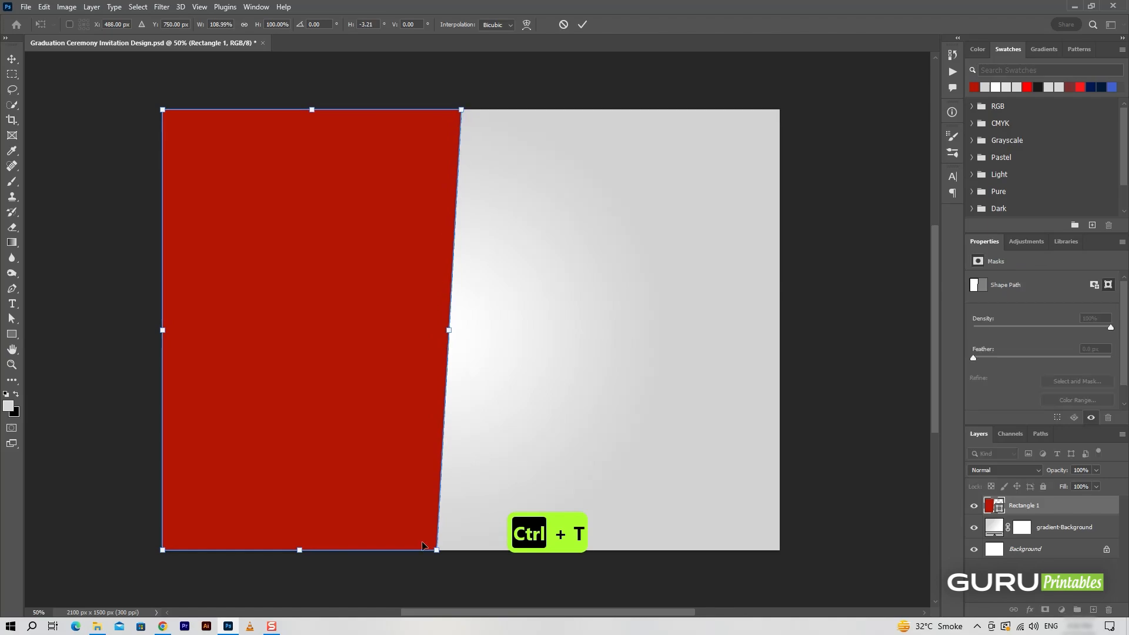
pyautogui.moveTo(437, 551); pyautogui.dragTo(426, 556)
pyautogui.click(582, 24)
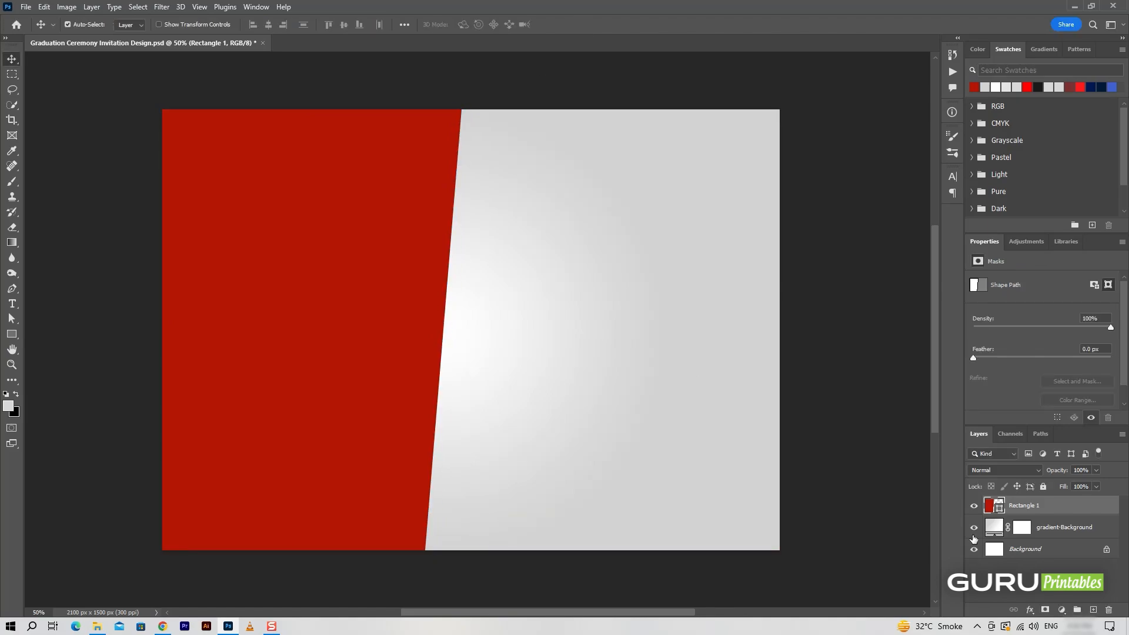
# - Add a layer mask to the red rectangle and choose the 02.psd brush from the Torn Paper Brushes set
pyautogui.click(1045, 609)
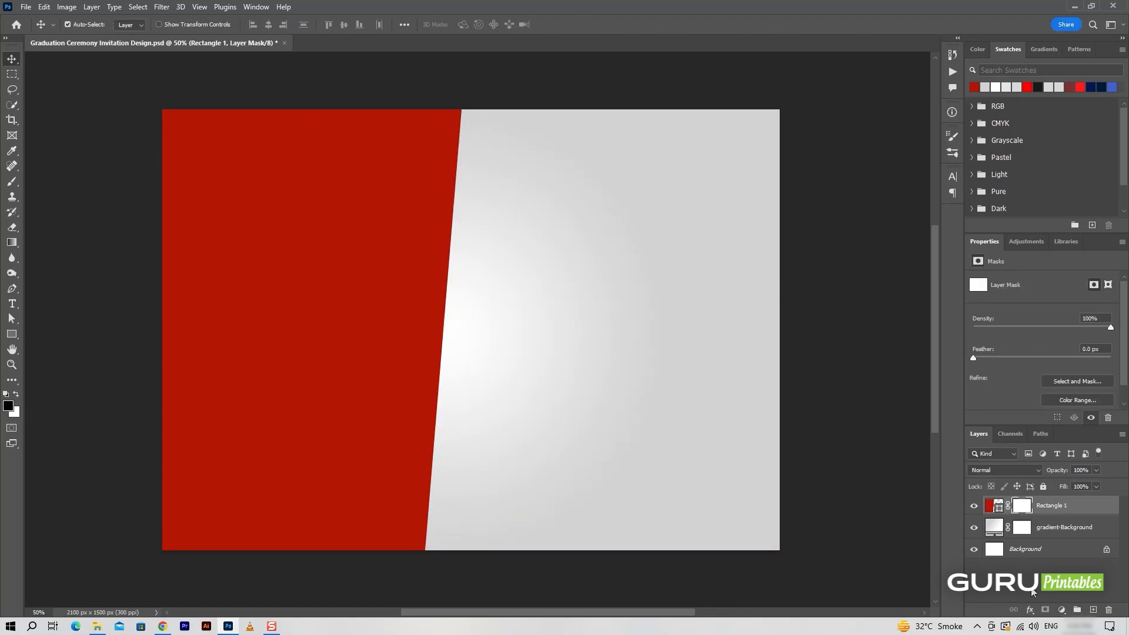
pyautogui.click(12, 183)
pyautogui.click(85, 24)
pyautogui.scroll(-6, 33, 188)
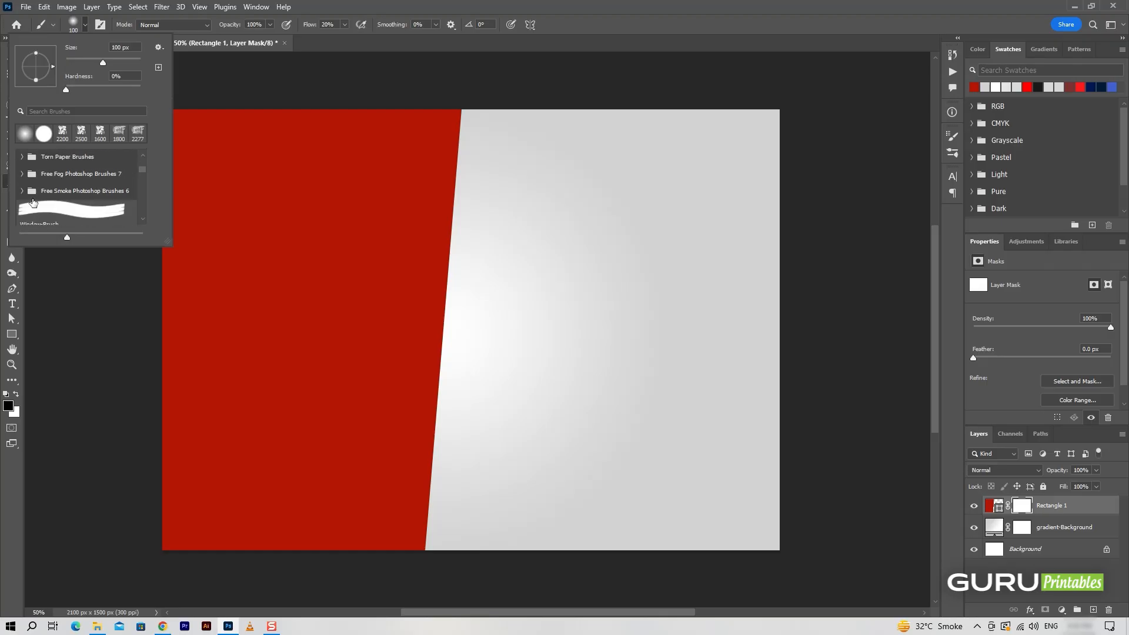
pyautogui.scroll(1, 53, 210)
pyautogui.click(23, 170)
pyautogui.click(82, 206)
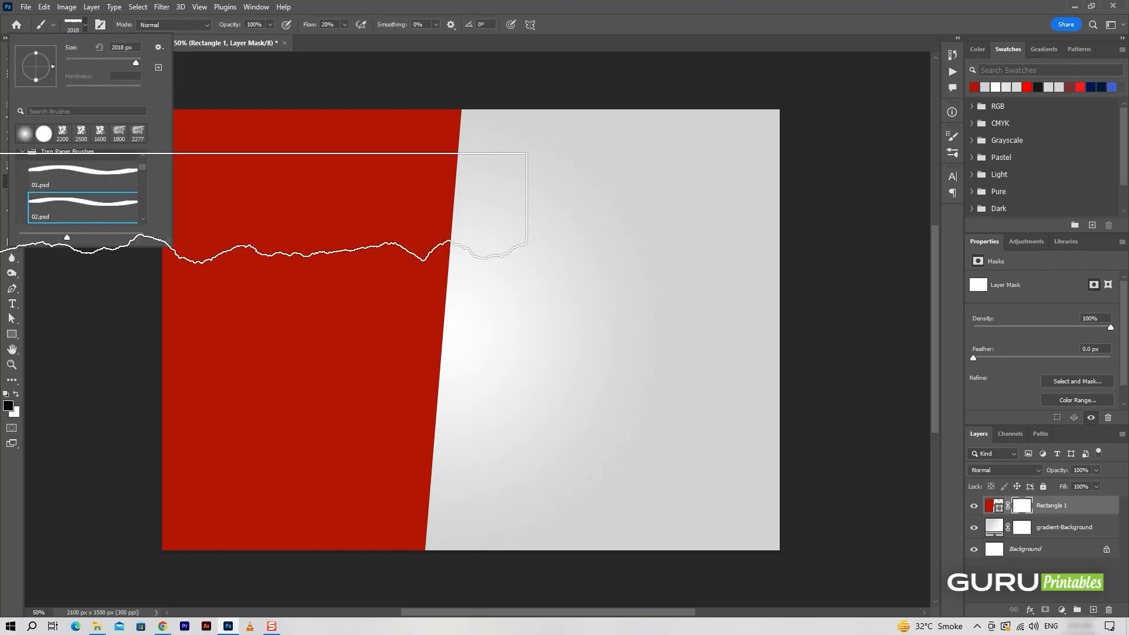
# - Rotate the torn paper brush to an angle of -99° and set its flow to 100%
pyautogui.moveTo(30, 91); pyautogui.dragTo(31, 93)
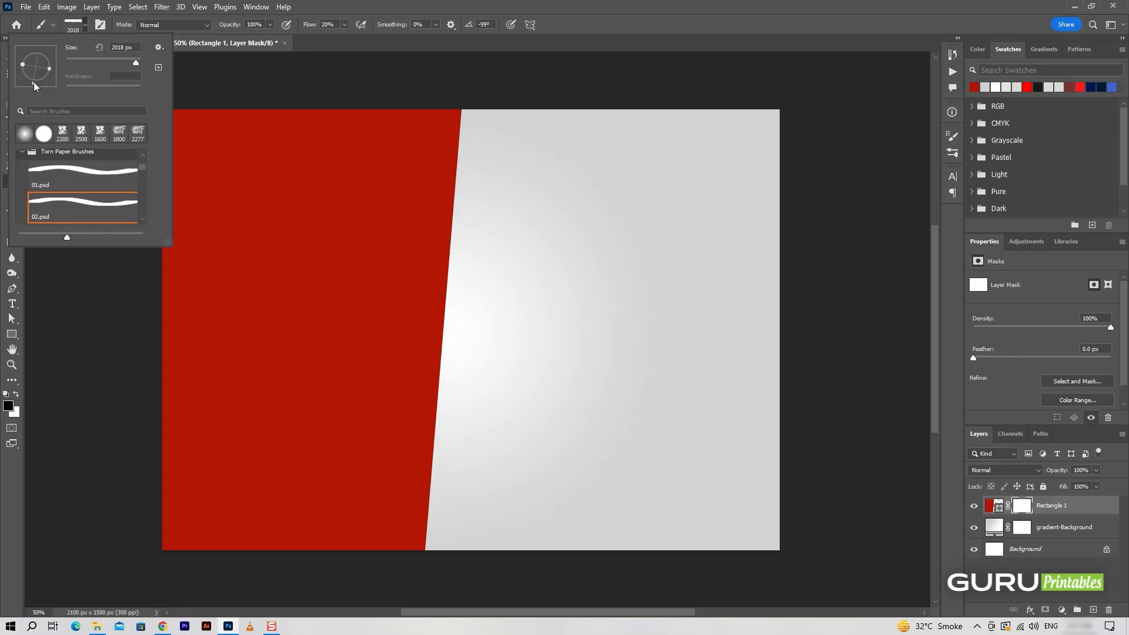
pyautogui.press('Return')
pyautogui.write('10')
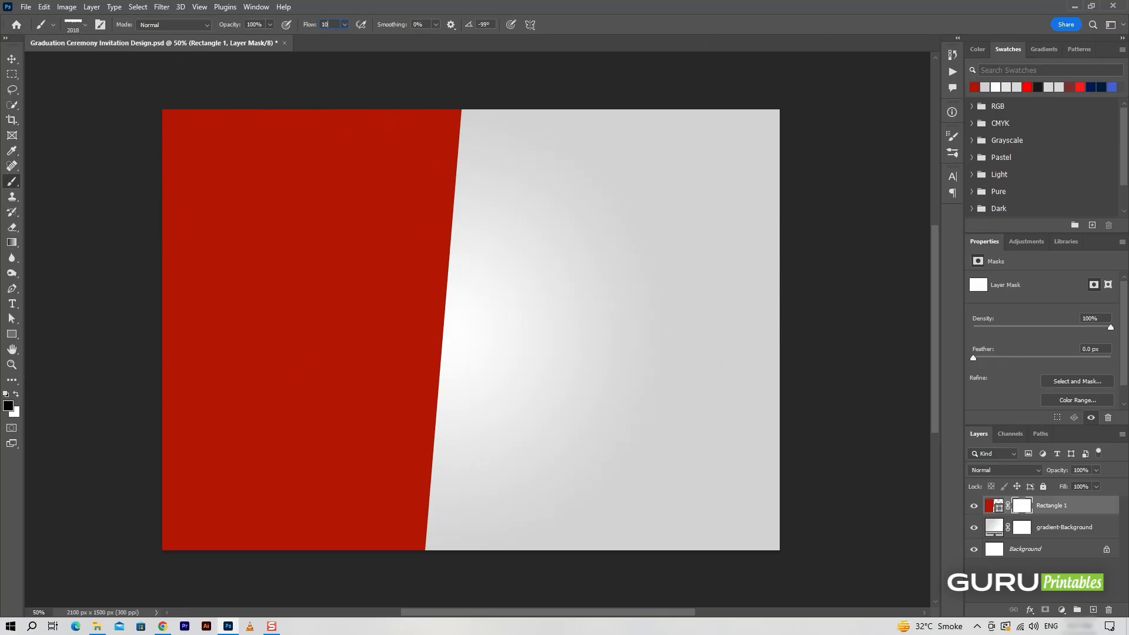
pyautogui.write('0')
pyautogui.press('Return')
# - Reduce the brush to 900 px and paint the mask in black down the slanted edge to give it a torn outline
pyautogui.press('[')
pyautogui.press('[')
pyautogui.press('[')
pyautogui.press('[')
pyautogui.press('[')
pyautogui.press('[')
pyautogui.press('[')
pyautogui.press('[')
pyautogui.press('[')
pyautogui.press('[')
pyautogui.press('[')
pyautogui.press('[')
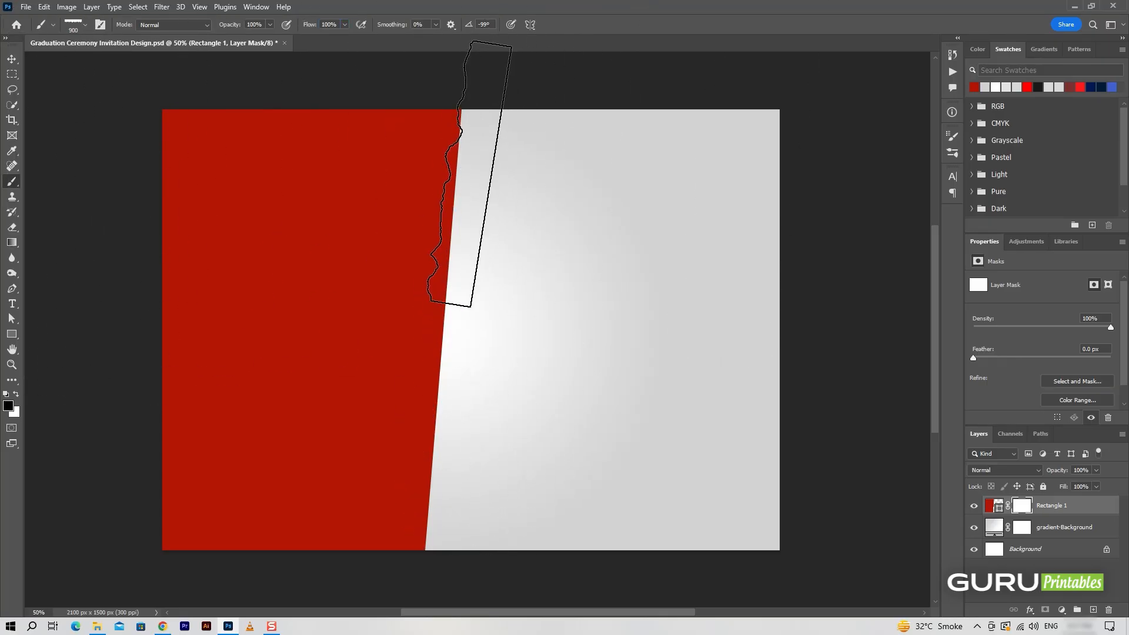
pyautogui.moveTo(469, 173)
pyautogui.mouseDown()
pyautogui.moveTo(537, 260)
pyautogui.moveTo(436, 382)
pyautogui.moveTo(453, 413)
pyautogui.moveTo(426, 597)
pyautogui.mouseUp()
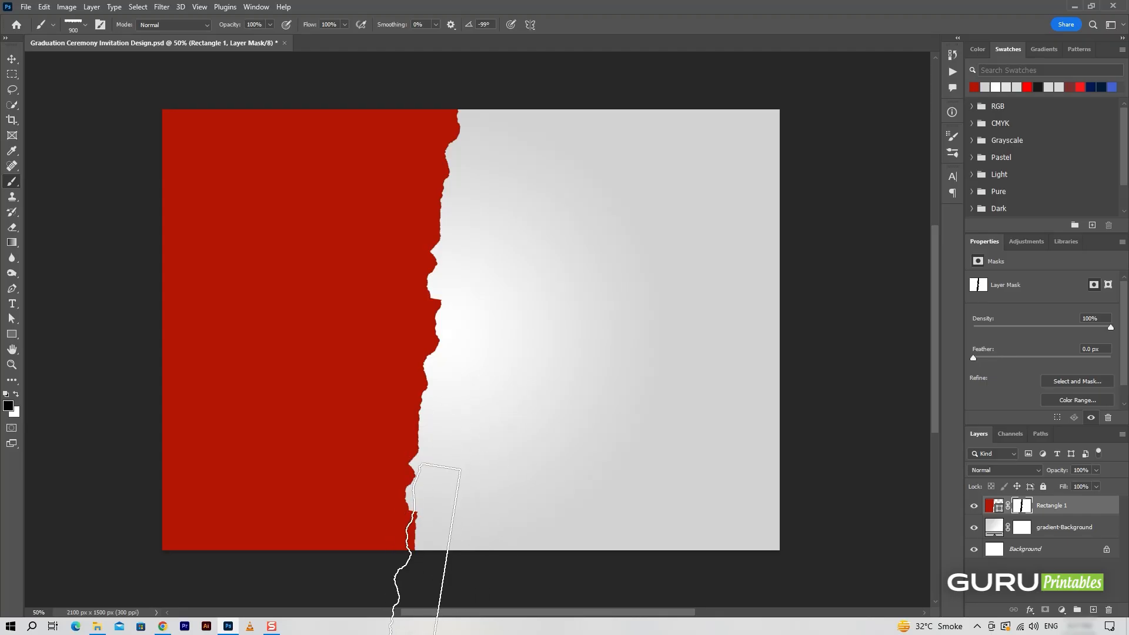
# - Reduce the brush to 300 px and mask away the protruding bump midway along the torn edge
pyautogui.press('[')
pyautogui.press('[')
pyautogui.press('[')
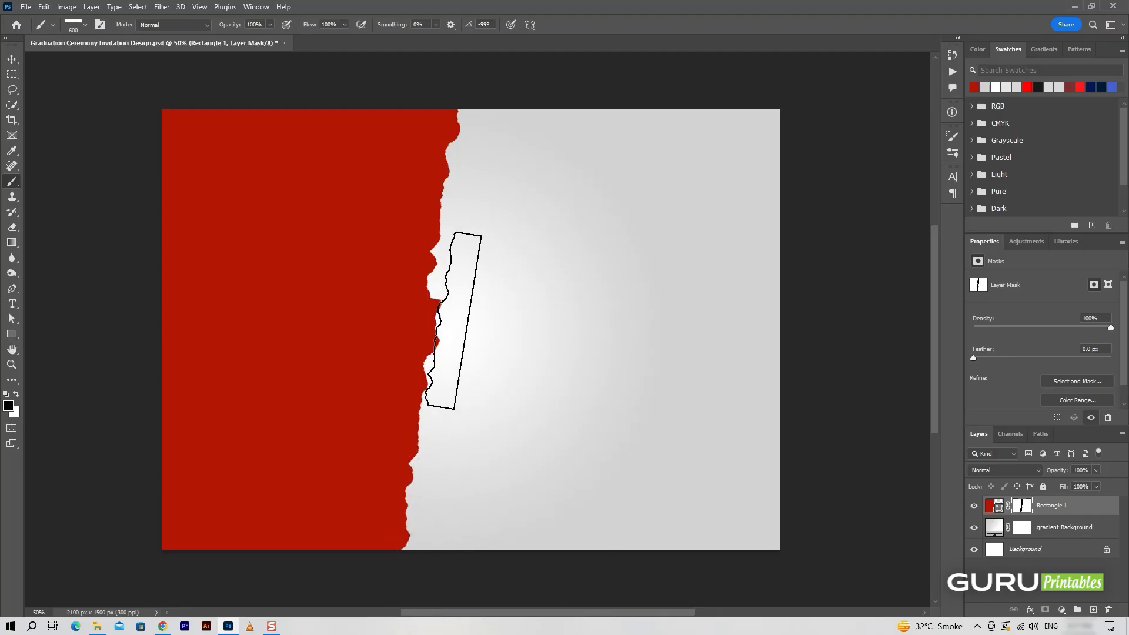
pyautogui.press('[')
pyautogui.press('[')
pyautogui.press('[')
pyautogui.click(441, 316)
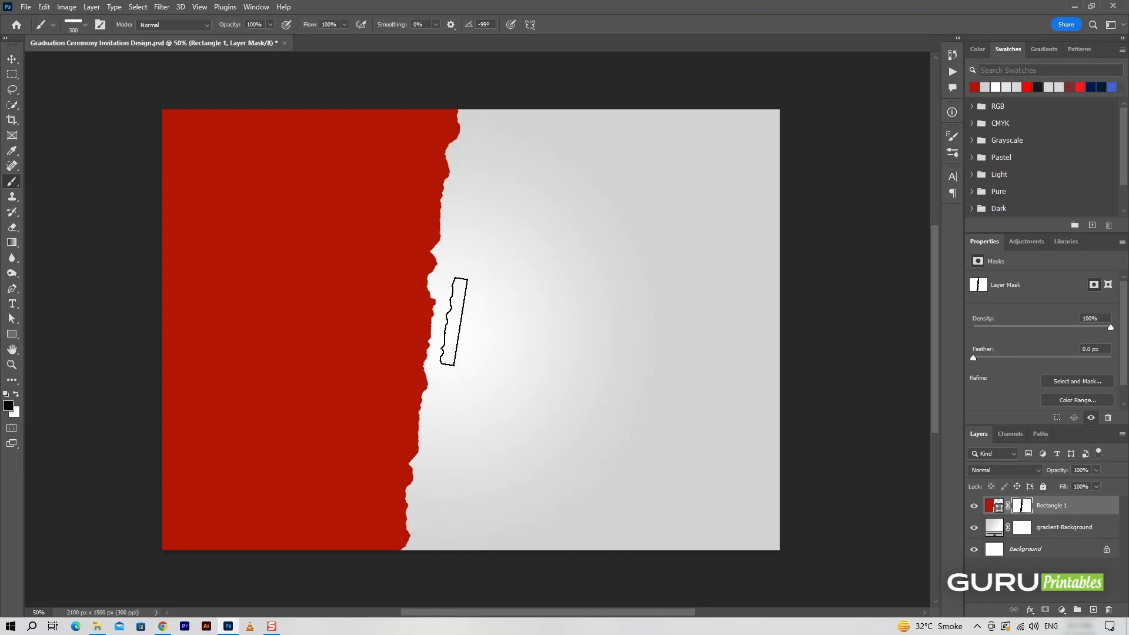
# - Widen the torn red shape to about 1050 px, keeping its height
pyautogui.press('v')
pyautogui.hotkey('ctrl', 't')
pyautogui.moveTo(458, 329); pyautogui.dragTo(467, 327)
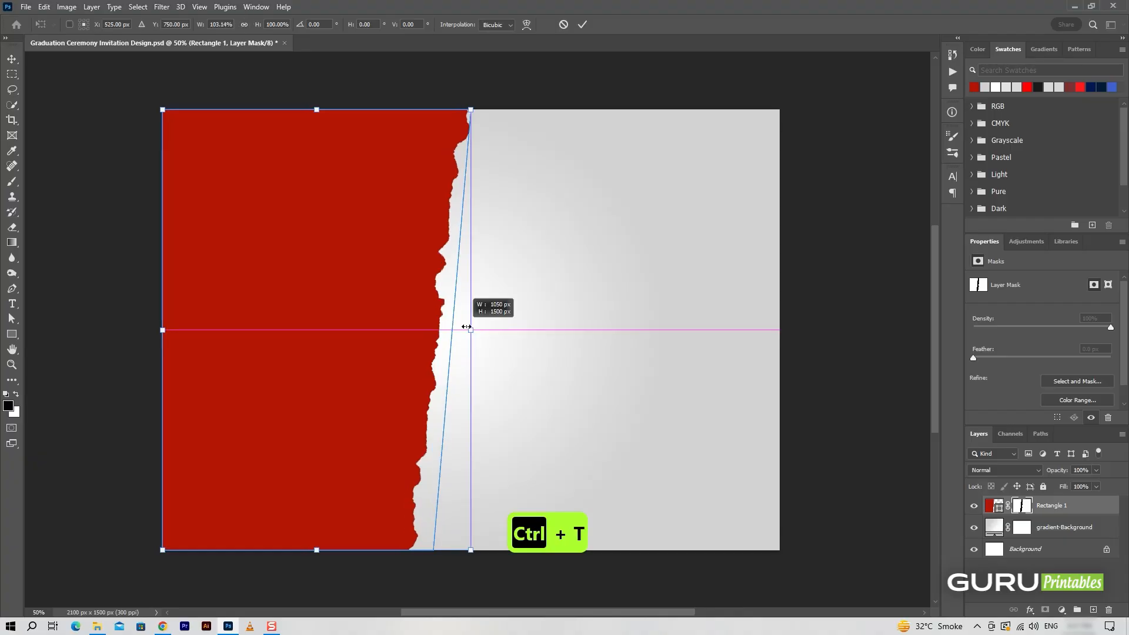
pyautogui.press('Return')
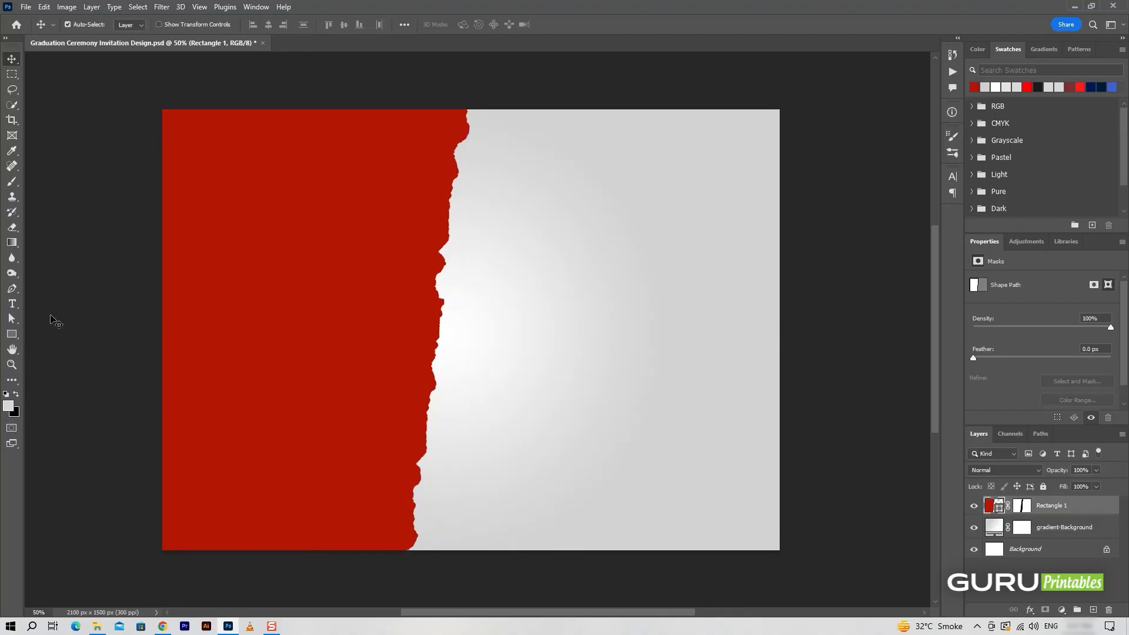
# - Enlarge the torn paper brush to 800 px and mask the upper part of the red shape's torn edge in black
pyautogui.click(1027, 507)
pyautogui.press('b')
pyautogui.press('x')
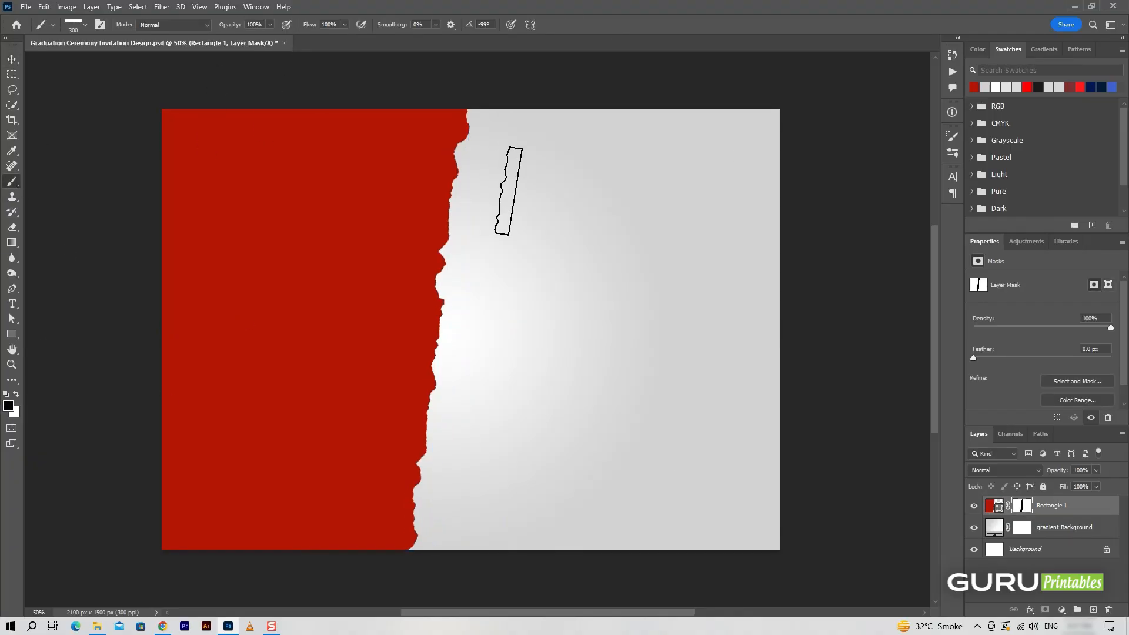
pyautogui.press(']')
pyautogui.press(']')
pyautogui.press(']')
pyautogui.press(']')
pyautogui.click(85, 24)
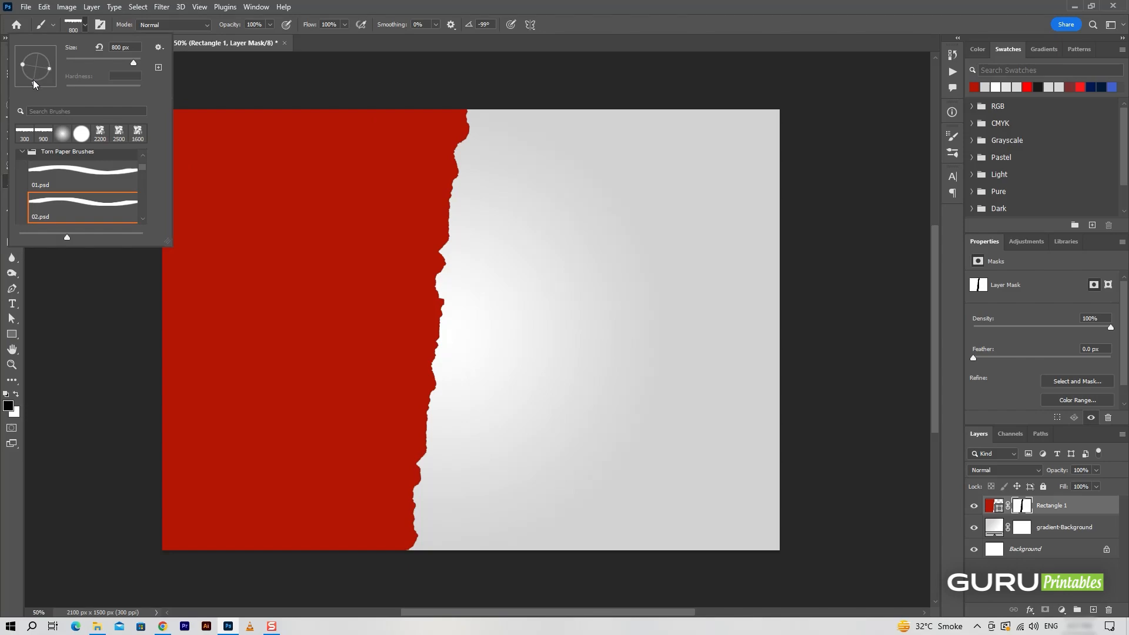
pyautogui.click(477, 165)
pyautogui.press('v')
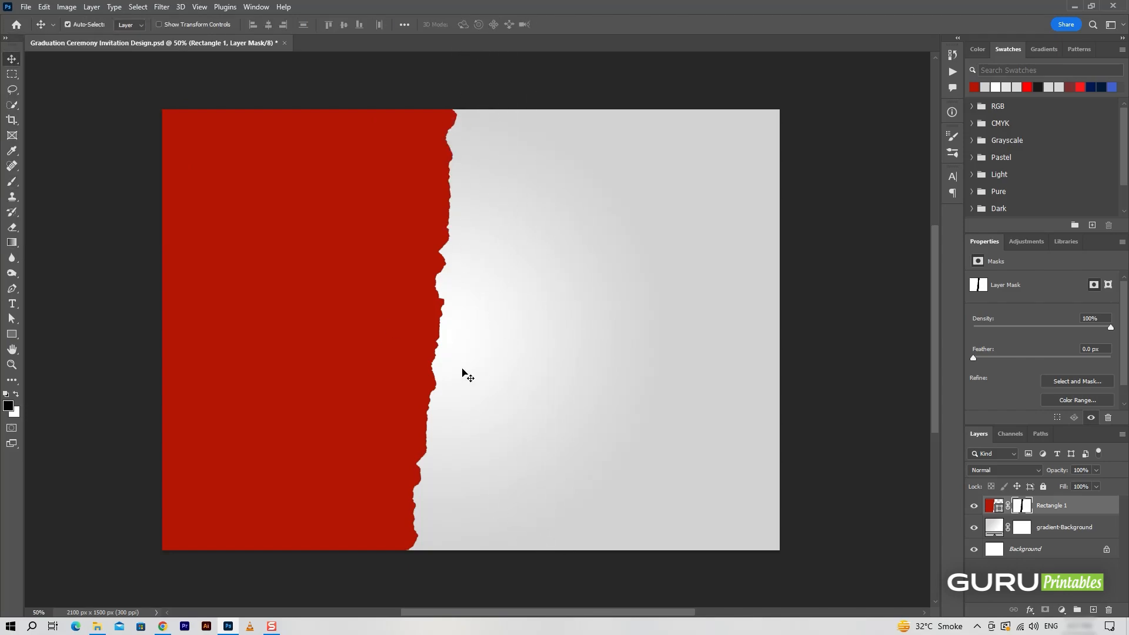
# - Narrow the torn red shape slightly by pulling its right side inward
pyautogui.hotkey('ctrl', 't')
pyautogui.moveTo(474, 327)
pyautogui.mouseDown()
pyautogui.moveTo(484, 327)
pyautogui.moveTo(453, 330)
pyautogui.mouseUp()
pyautogui.press('Return')
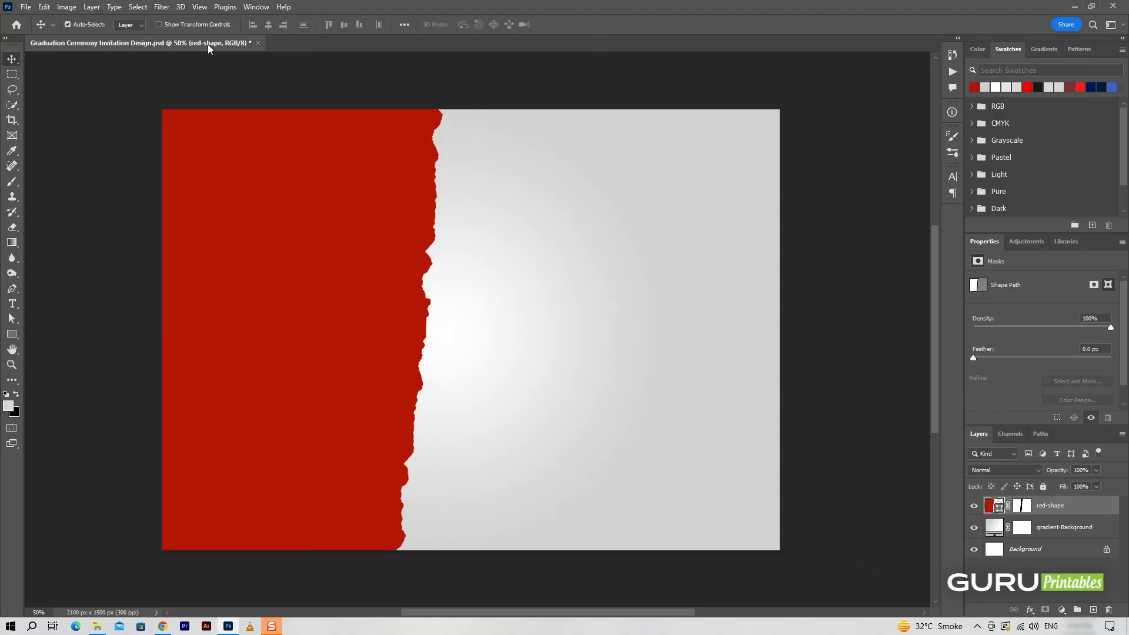
# - Open student-image.jpg from the Graduation Ceremony Invitation Design Assets folder
pyautogui.click(26, 7)
pyautogui.click(35, 33)
pyautogui.doubleClick(139, 103)
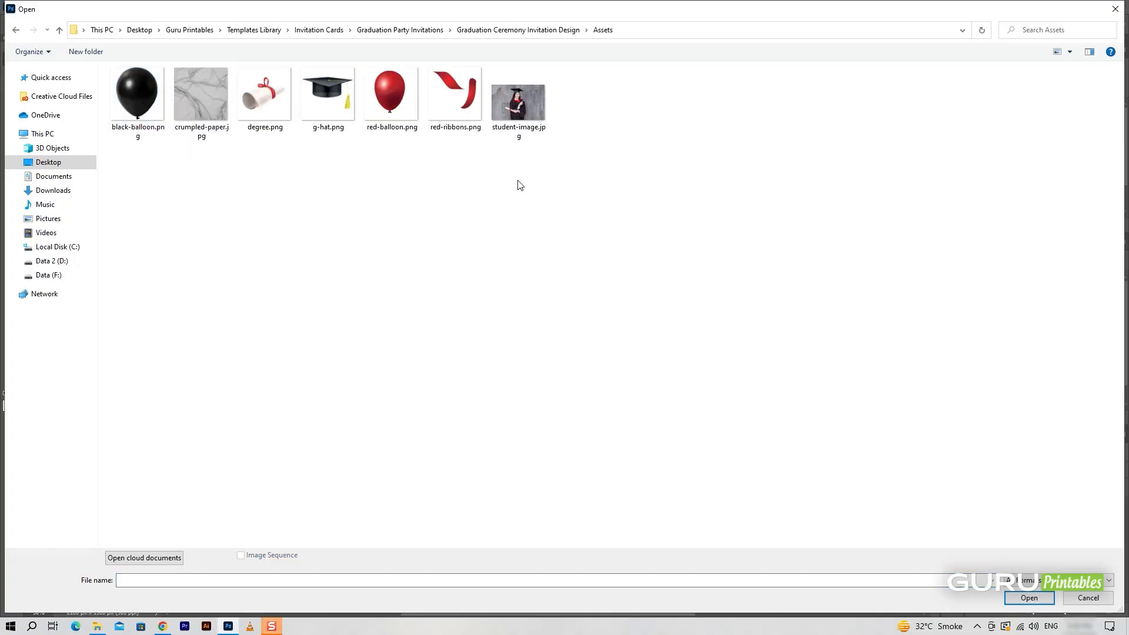
pyautogui.click(519, 103)
pyautogui.press('Return')
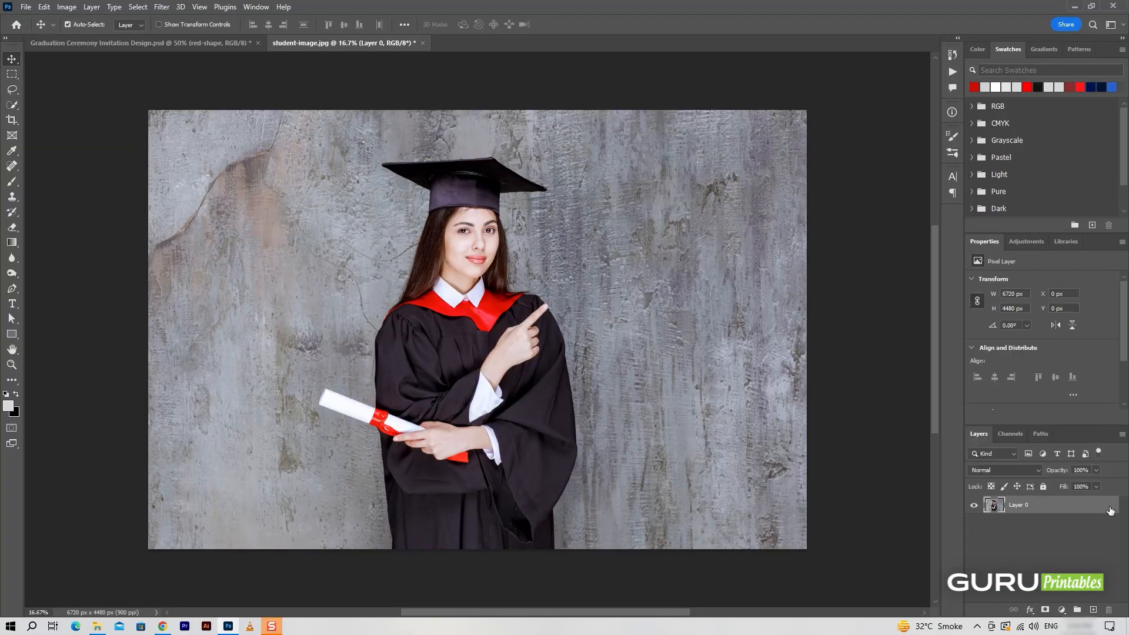
# - Select the student with Select Subject and add the missed strip along the cap's upper edge using Quick Selection
pyautogui.click(150, 6)
pyautogui.click(139, 145)
pyautogui.hotkey('ctrl', '=')
pyautogui.hotkey('ctrl', '=')
pyautogui.hotkey('ctrl', '=')
pyautogui.hotkey('ctrl', '=')
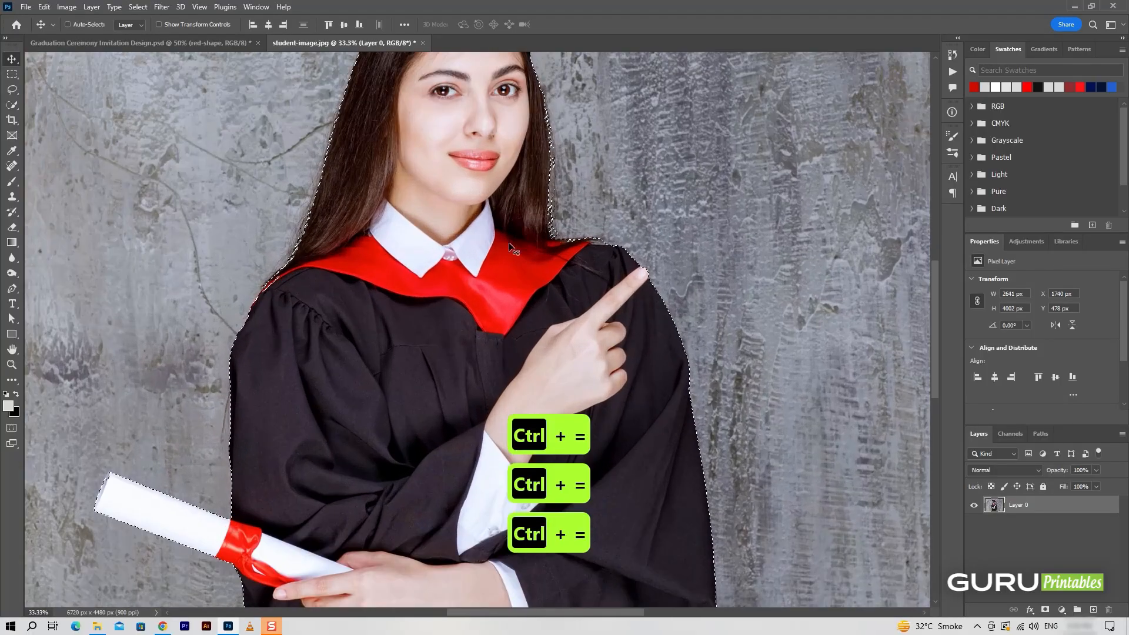
pyautogui.scroll(10, 509, 242)
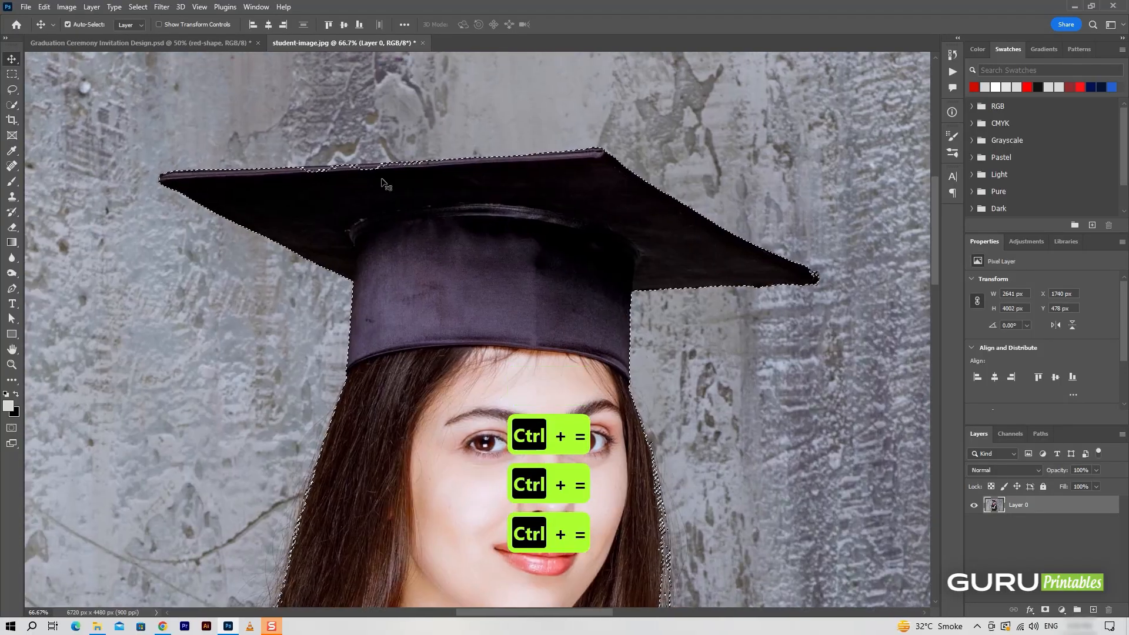
pyautogui.click(8, 104)
pyautogui.moveTo(328, 172); pyautogui.dragTo(368, 178)
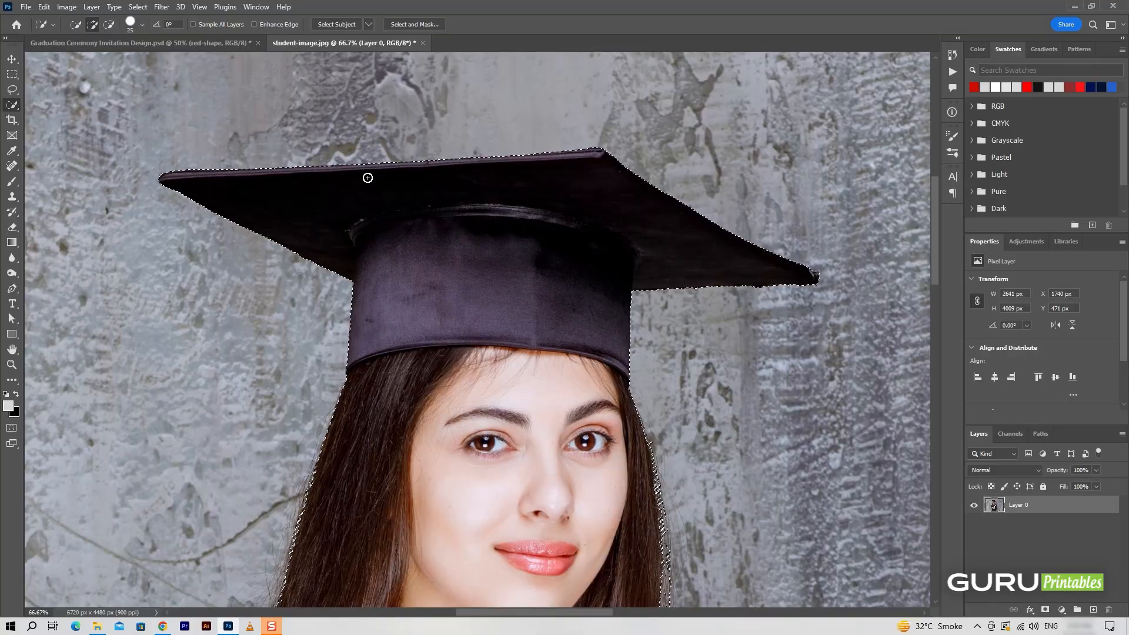
# - Subtract the stray background patch above the shoulder next to the pointing finger from the selection
pyautogui.scroll(-10, 599, 383)
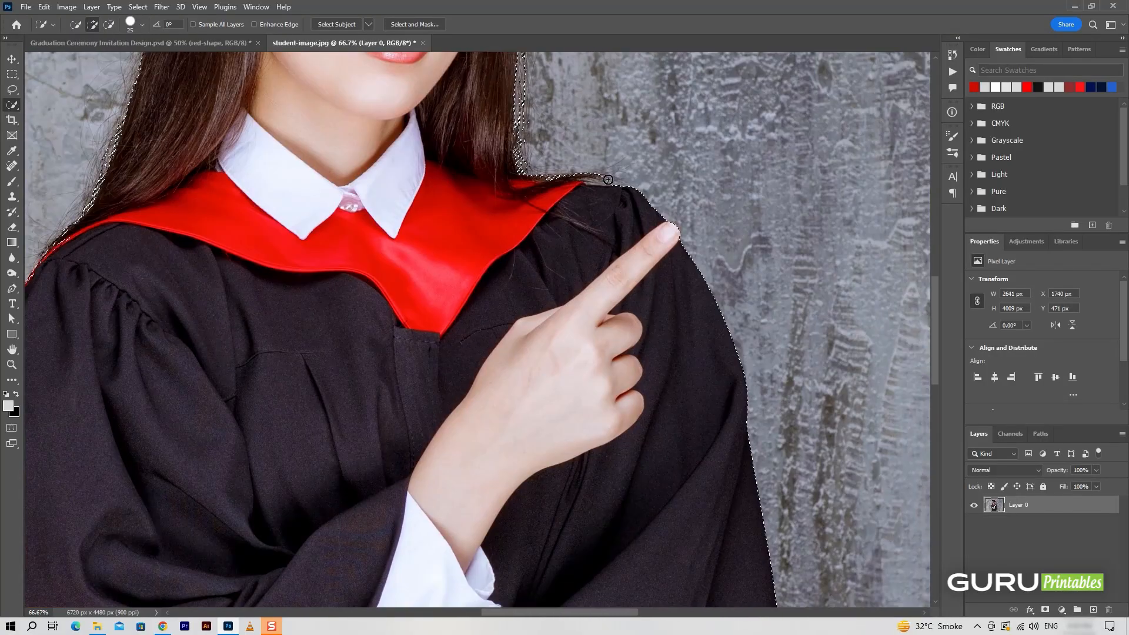
pyautogui.click(109, 24)
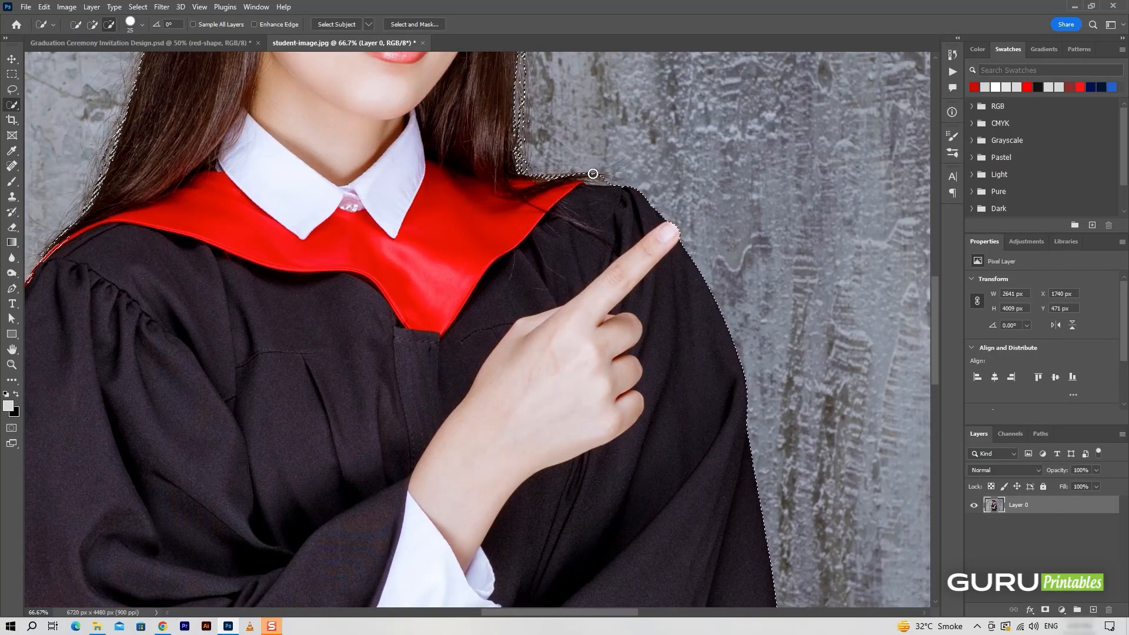
pyautogui.moveTo(592, 174); pyautogui.dragTo(611, 176)
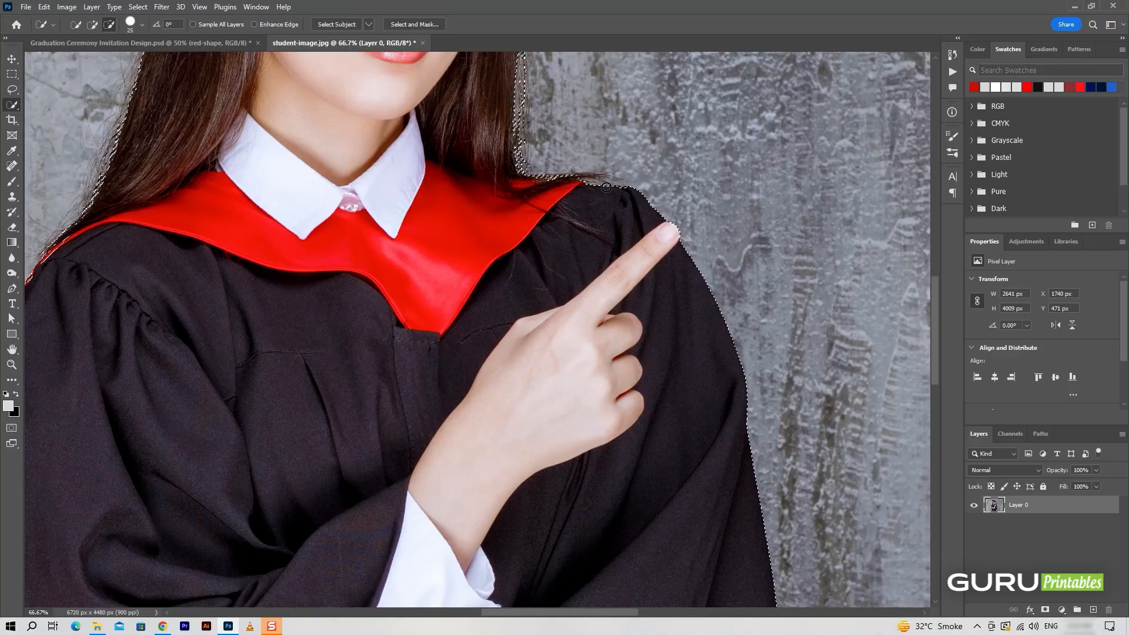
# - Mask out the photo background from the selection and move the student cutout into the invitation document
pyautogui.press('v')
pyautogui.hotkey('ctrl', '0')
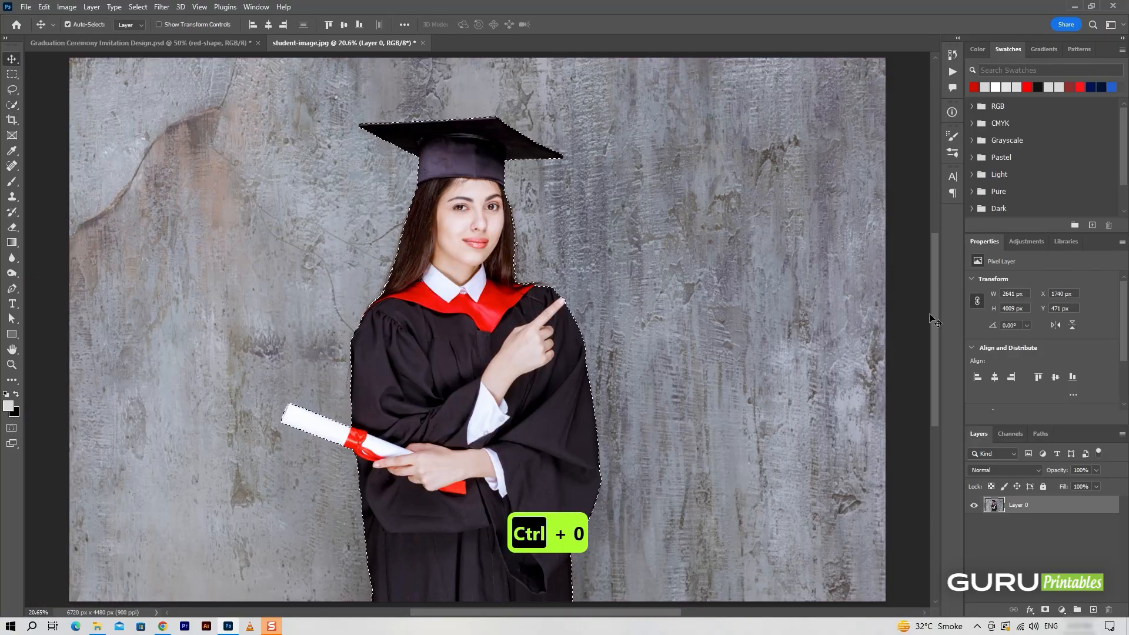
pyautogui.click(1045, 609)
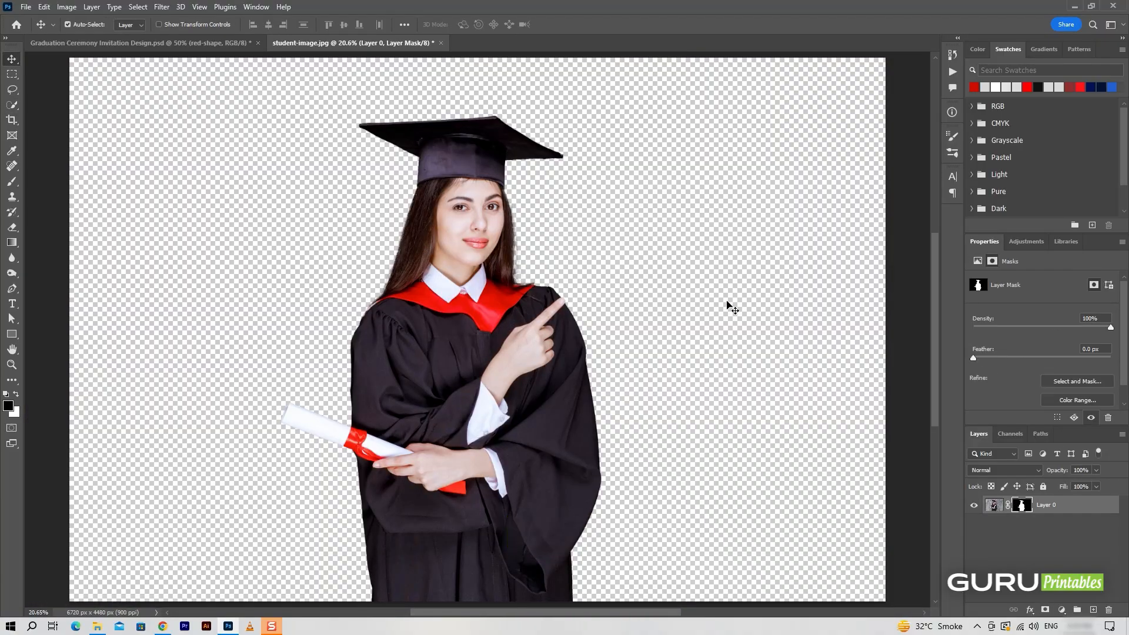
pyautogui.moveTo(540, 381); pyautogui.dragTo(330, 392)
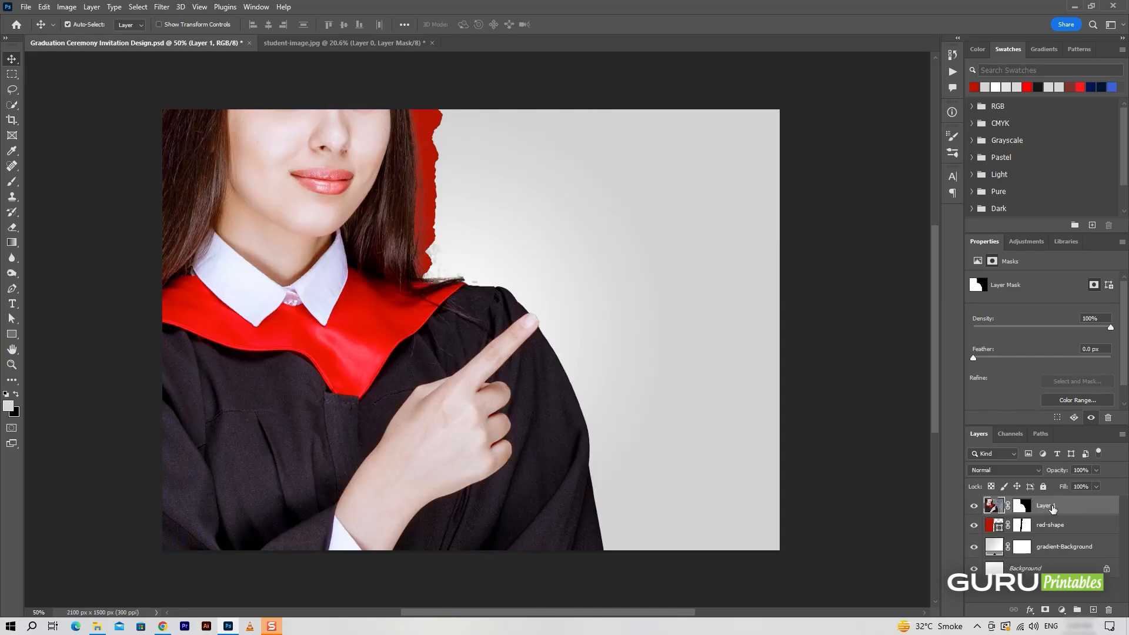
# - Scale the student cutout to about 33.6% and place it over the red shape, reaching the canvas's lower edge
pyautogui.click(1054, 508)
pyautogui.hotkey('ctrl', 't')
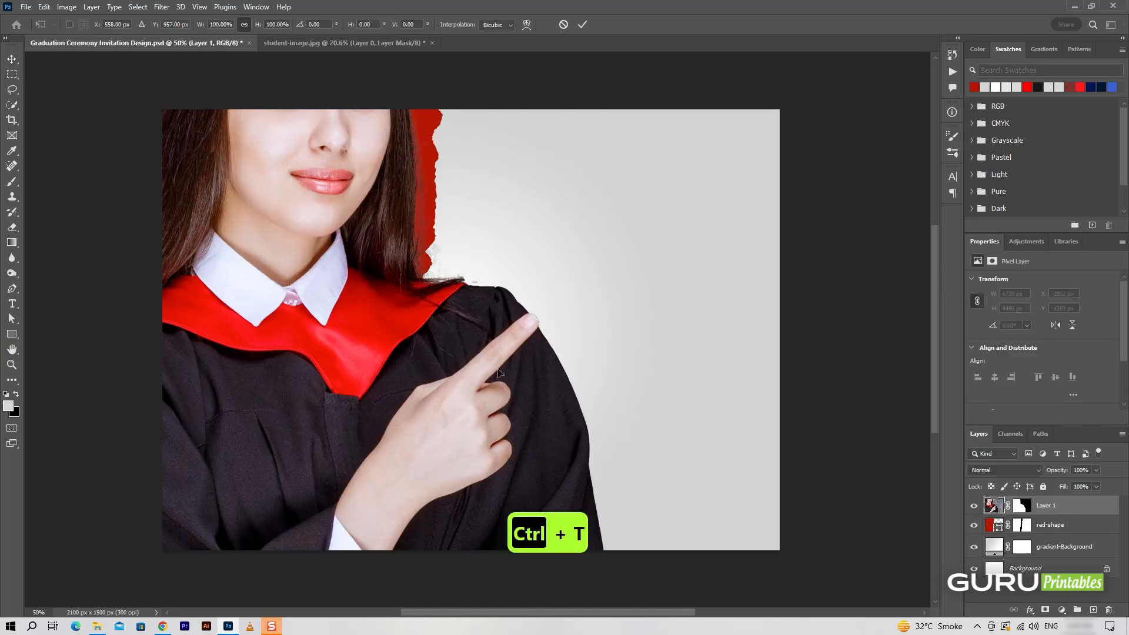
pyautogui.hotkey('ctrl', '0')
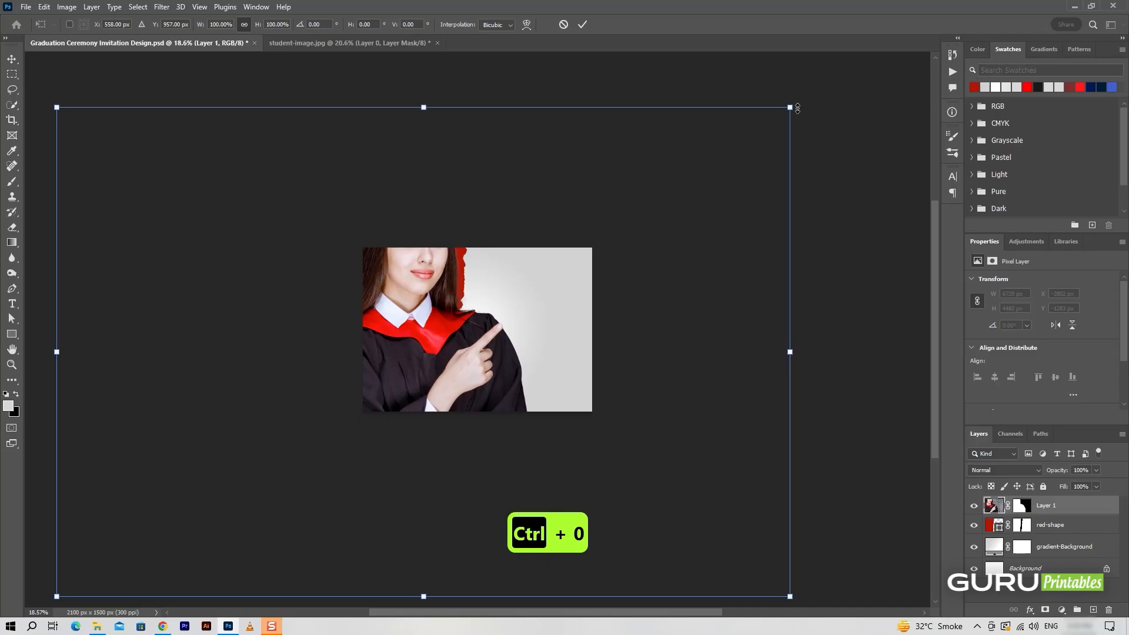
pyautogui.moveTo(794, 106); pyautogui.dragTo(564, 296)
pyautogui.hotkey('ctrl', '=')
pyautogui.hotkey('ctrl', '=')
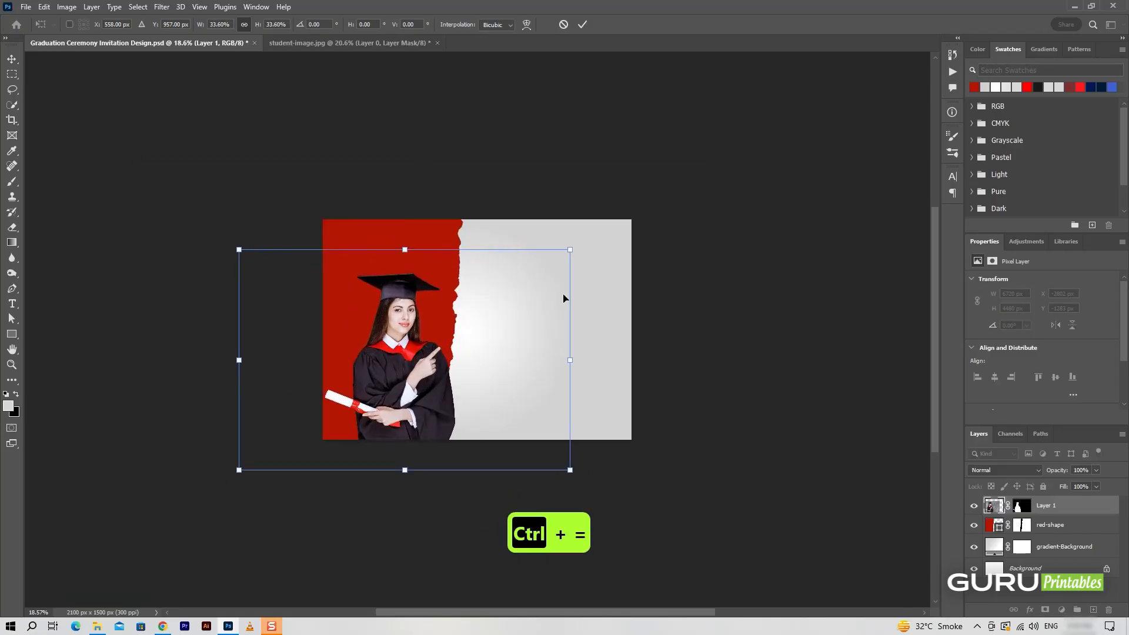
pyautogui.moveTo(355, 351); pyautogui.dragTo(355, 319)
pyautogui.click(583, 24)
# - With a soft 60 px brush at 20% flow, paint black on the student's mask to clean the hair edge facing the torn paper
pyautogui.hotkey('ctrl', '=')
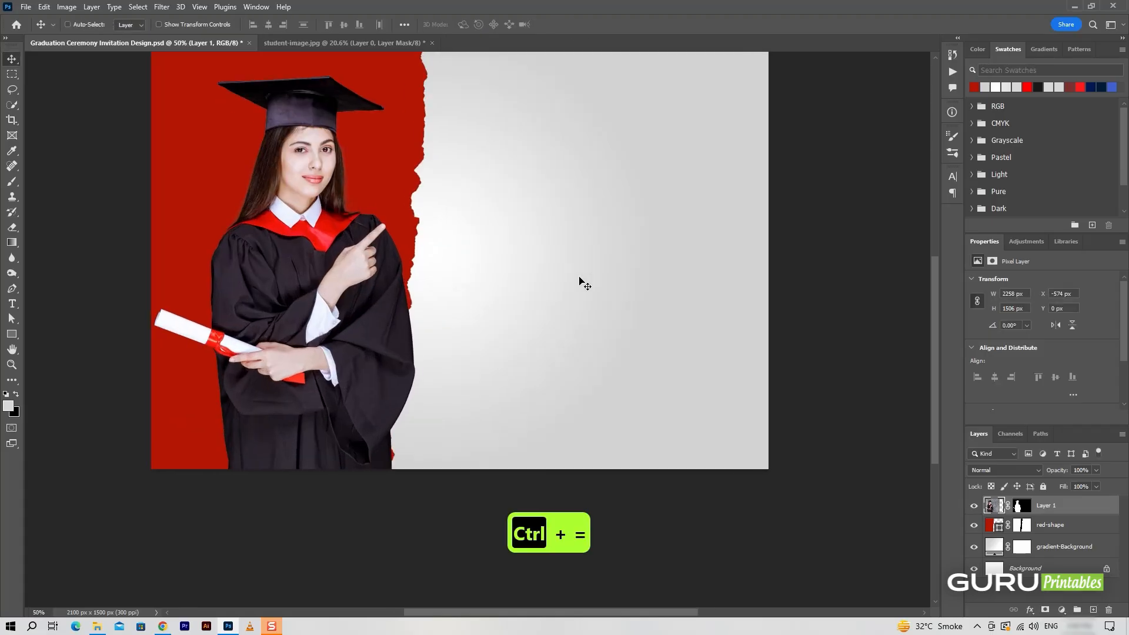
pyautogui.moveTo(580, 282); pyautogui.dragTo(582, 371)
pyautogui.hotkey('ctrl', '=')
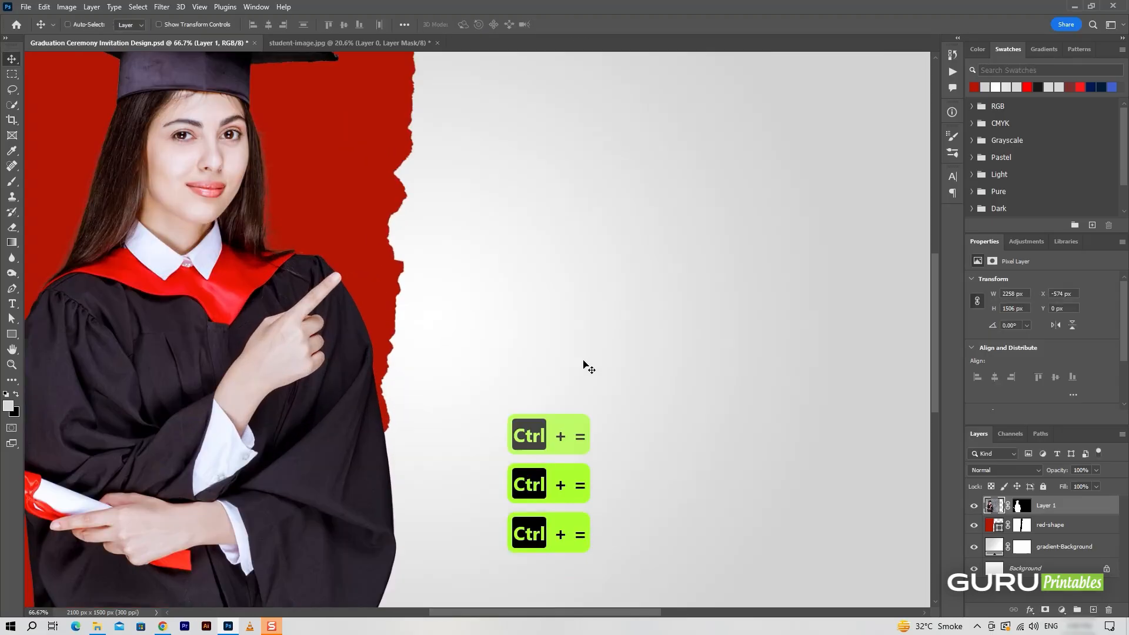
pyautogui.hotkey('ctrl', '=')
pyautogui.hotkey('ctrl', '=')
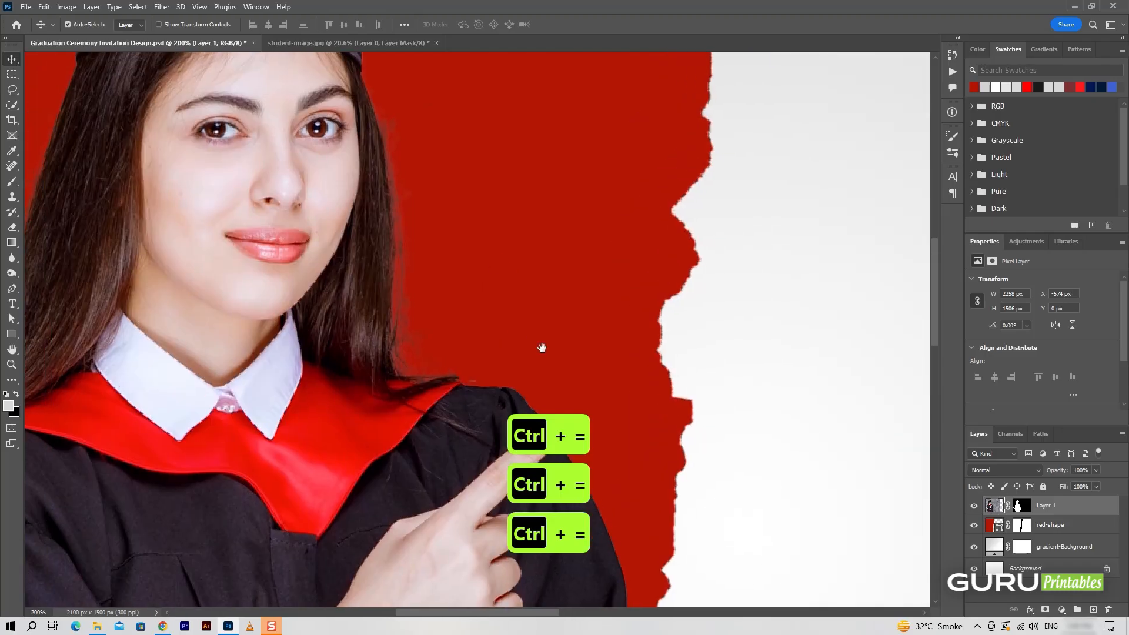
pyautogui.click(1030, 510)
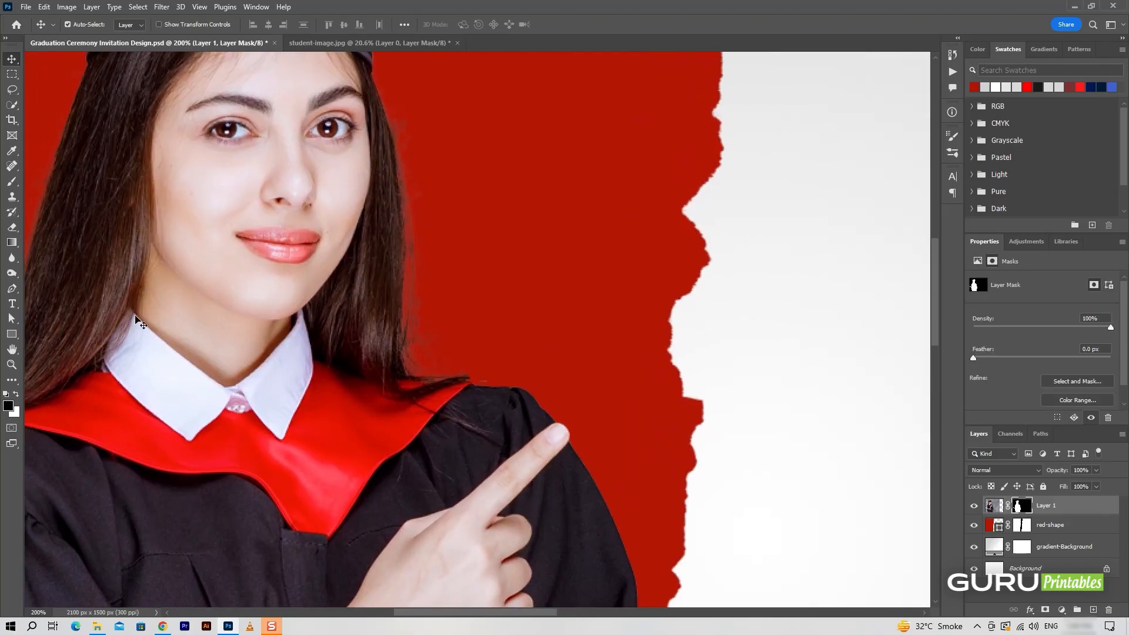
pyautogui.click(12, 181)
pyautogui.click(85, 24)
pyautogui.press('Escape')
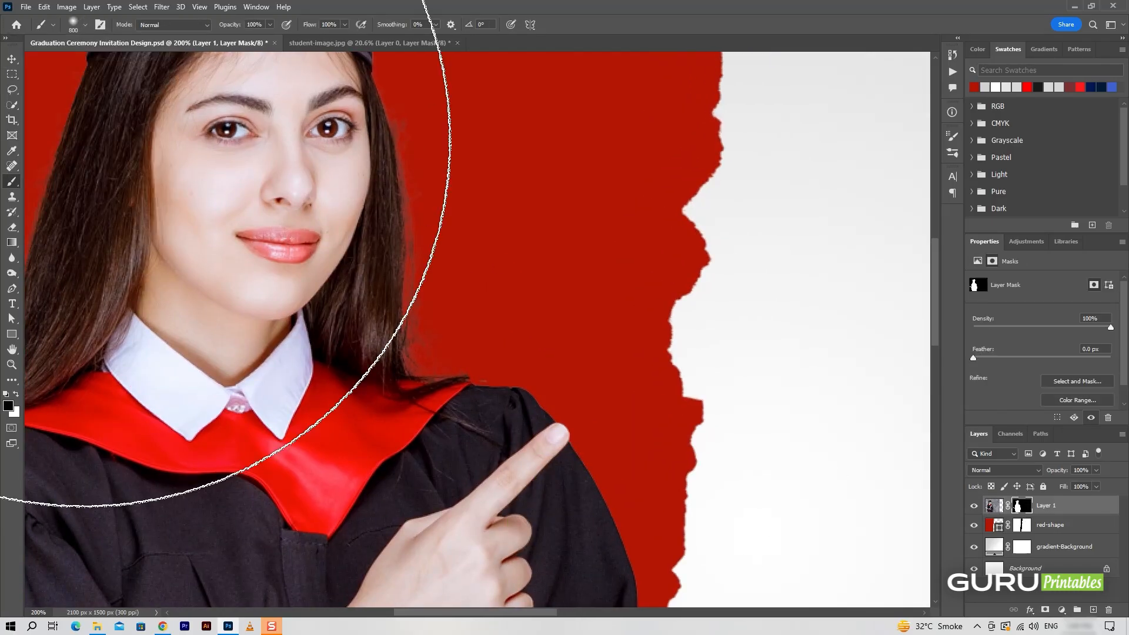
pyautogui.press('[')
pyautogui.press('[')
pyautogui.press('[')
pyautogui.press('[')
pyautogui.press('[')
pyautogui.press('[')
pyautogui.press('[')
pyautogui.press('[')
pyautogui.press('[')
pyautogui.press('[')
pyautogui.press('[')
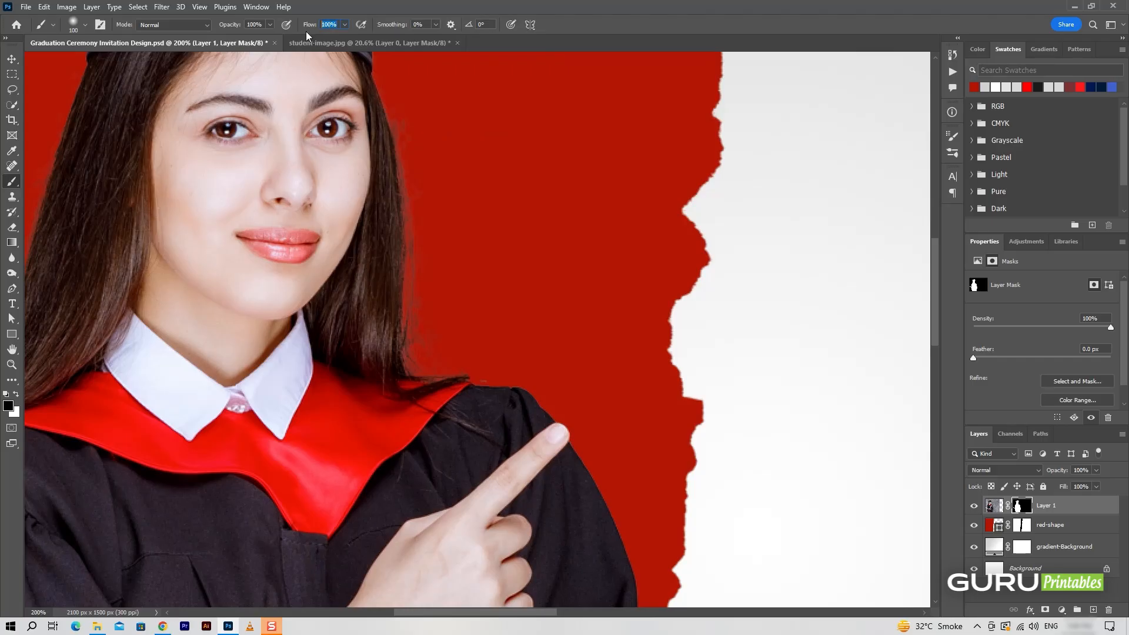
pyautogui.press('[')
pyautogui.press('[')
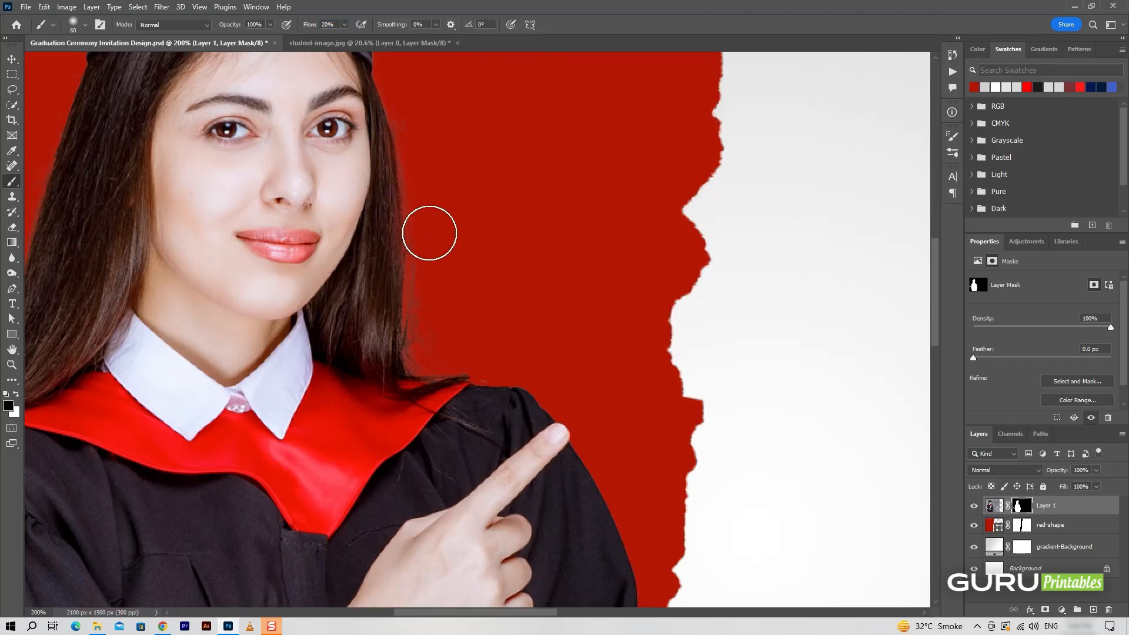
pyautogui.hotkey('ctrl', 'z')
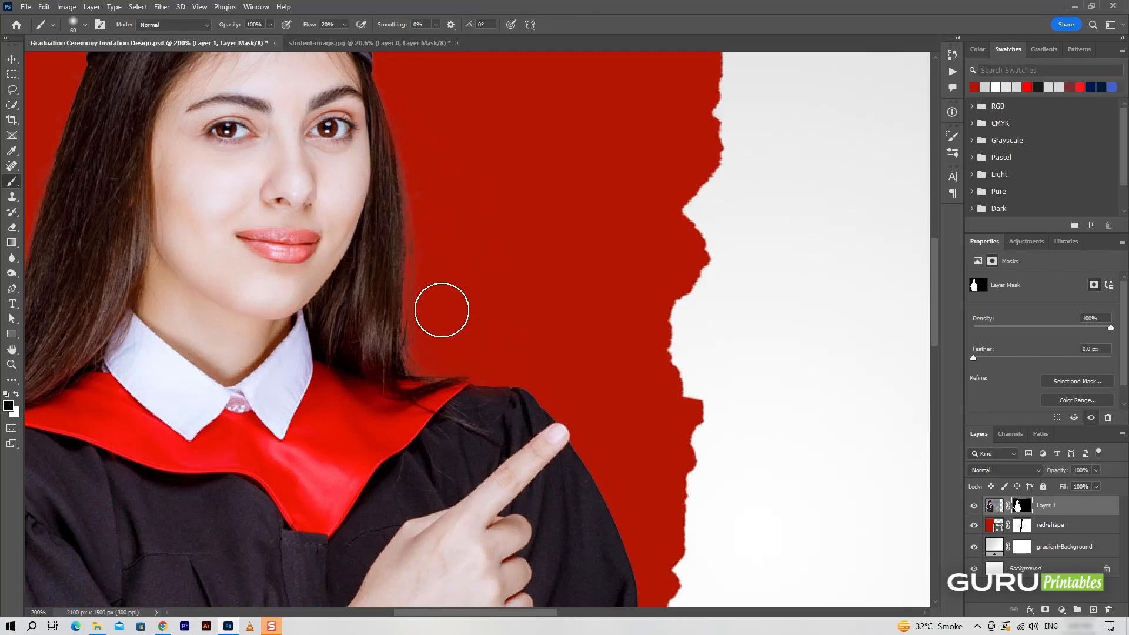
# - Mask away the halo along the other side of the hair and, with a 25 px brush, the residue above the shoulder
pyautogui.moveTo(330, 366); pyautogui.dragTo(711, 340)
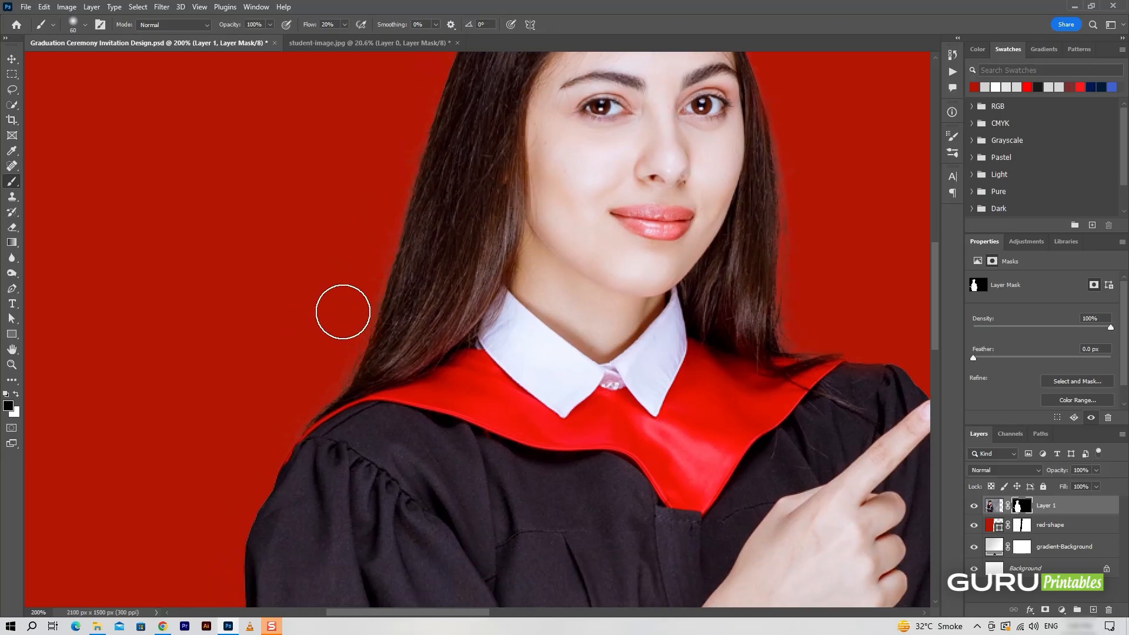
pyautogui.moveTo(312, 373)
pyautogui.mouseDown()
pyautogui.moveTo(333, 484)
pyautogui.moveTo(258, 113)
pyautogui.mouseUp()
pyautogui.moveTo(474, 295); pyautogui.dragTo(197, 509)
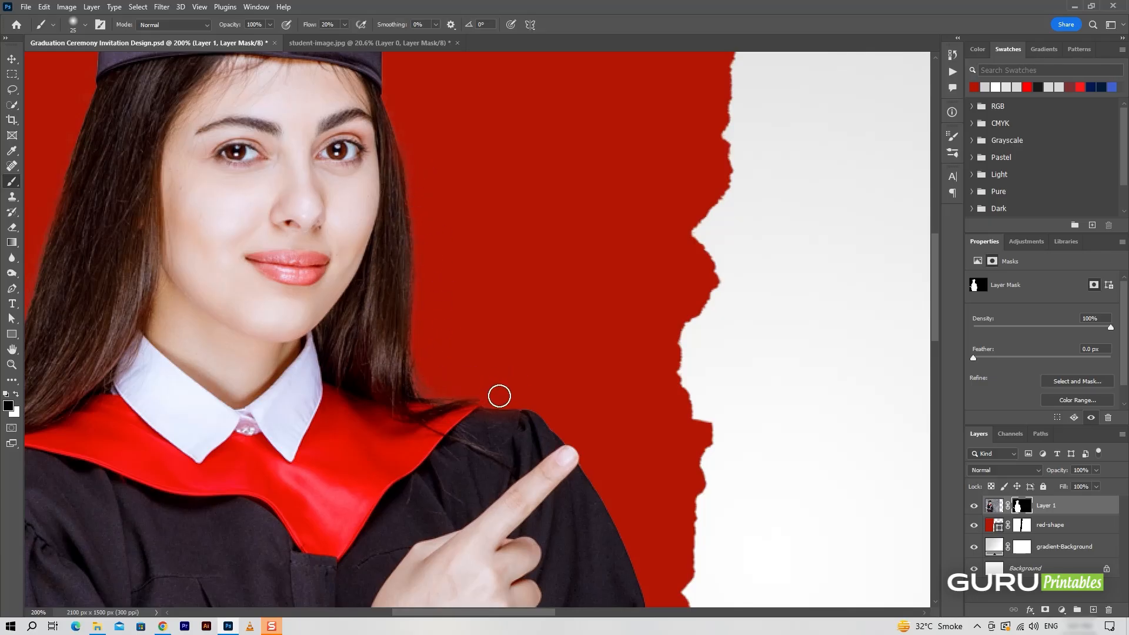
pyautogui.hotkey('ctrl', '0')
pyautogui.press('v')
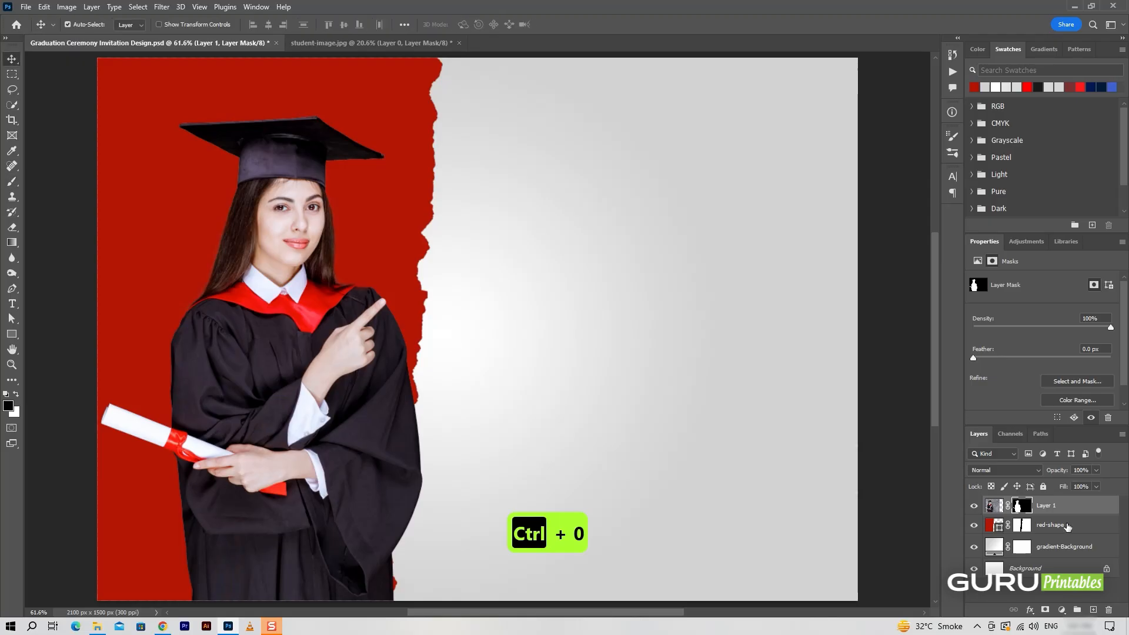
# - Rename the student layer add-image-here and convert it to a Smart Object
pyautogui.doubleClick(1050, 509)
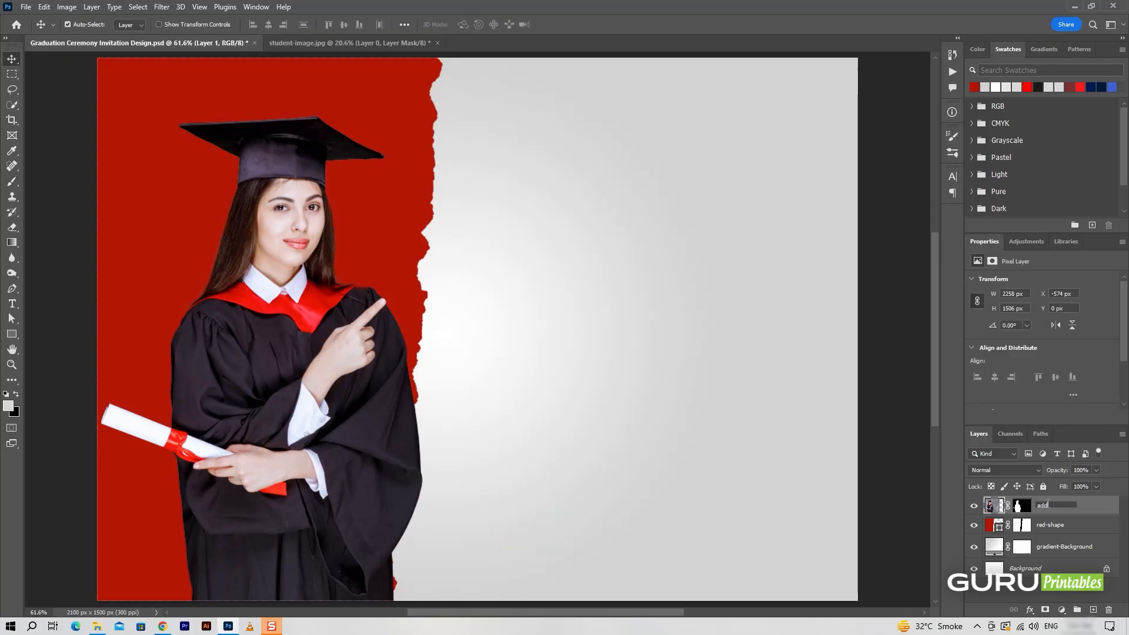
pyautogui.press('Return')
pyautogui.rightClick(1099, 509)
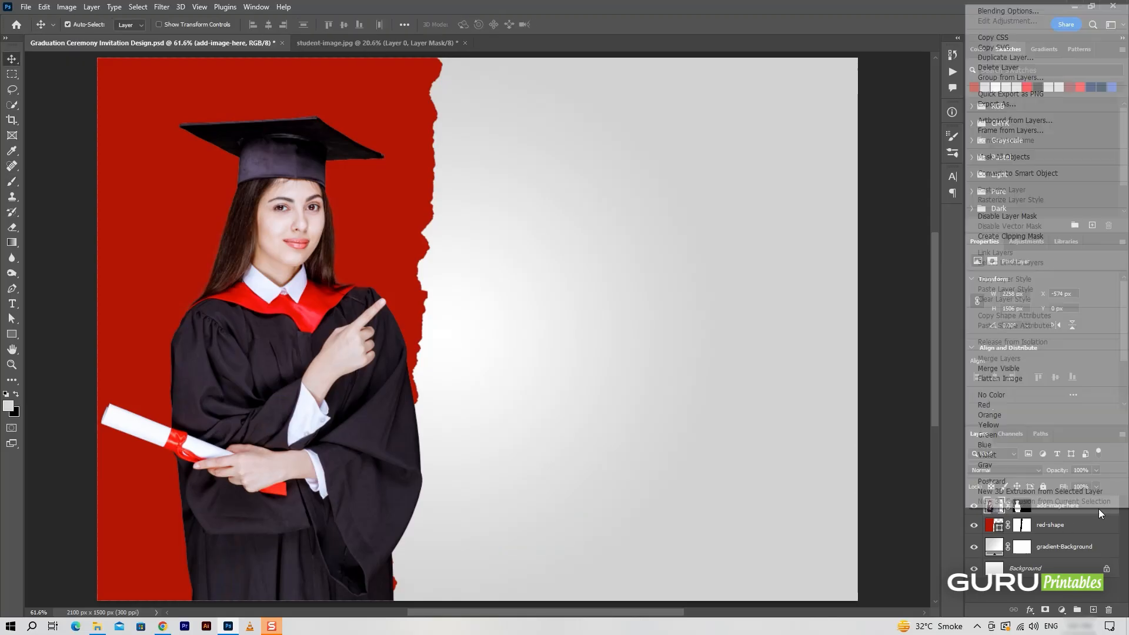
pyautogui.click(983, 231)
# - Add a Gradient Overlay to the red-shape layer and set the gradient's first colour stop to d31100
pyautogui.moveTo(324, 381)
pyautogui.mouseDown()
pyautogui.moveTo(360, 378)
pyautogui.moveTo(343, 383)
pyautogui.mouseUp()
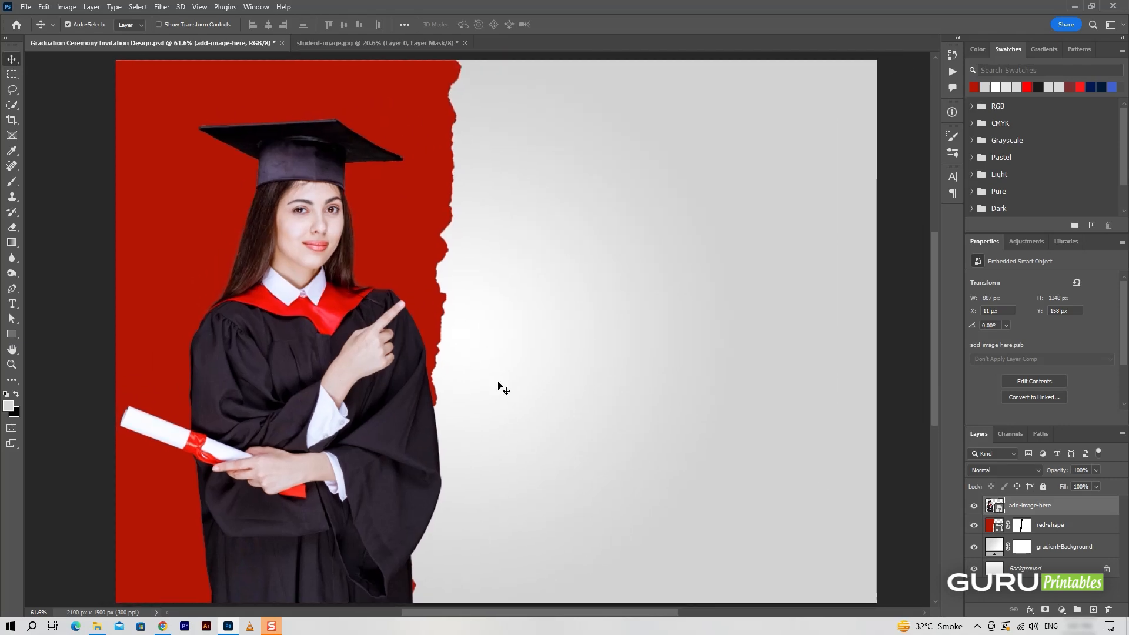
pyautogui.rightClick(1085, 529)
pyautogui.click(1008, 28)
pyautogui.click(708, 368)
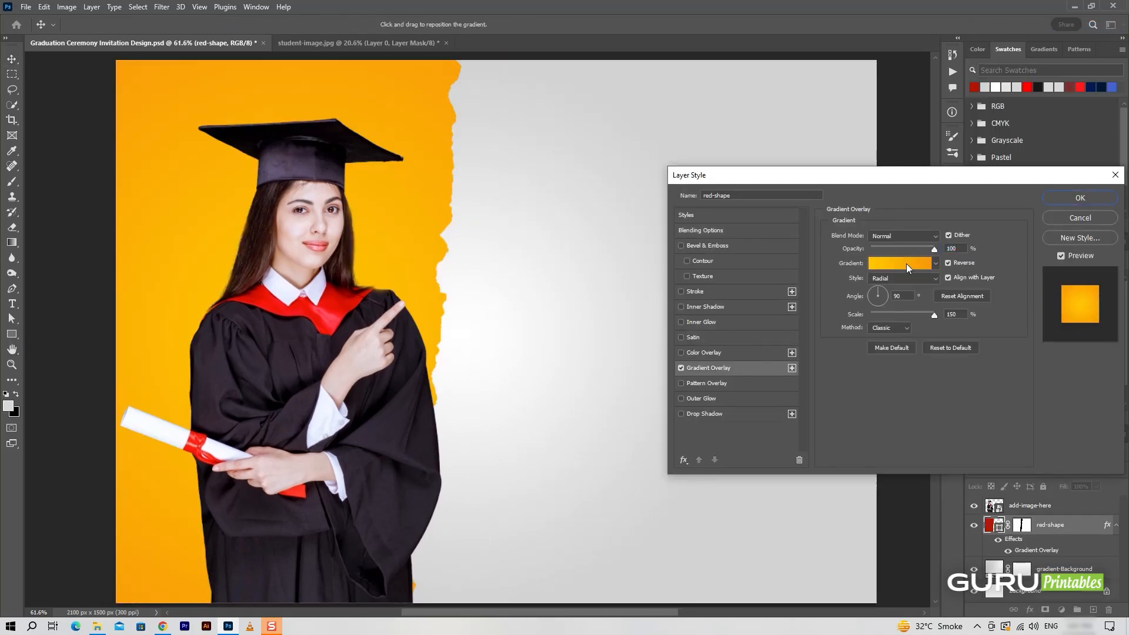
pyautogui.click(906, 264)
pyautogui.click(723, 357)
pyautogui.write('d31100')
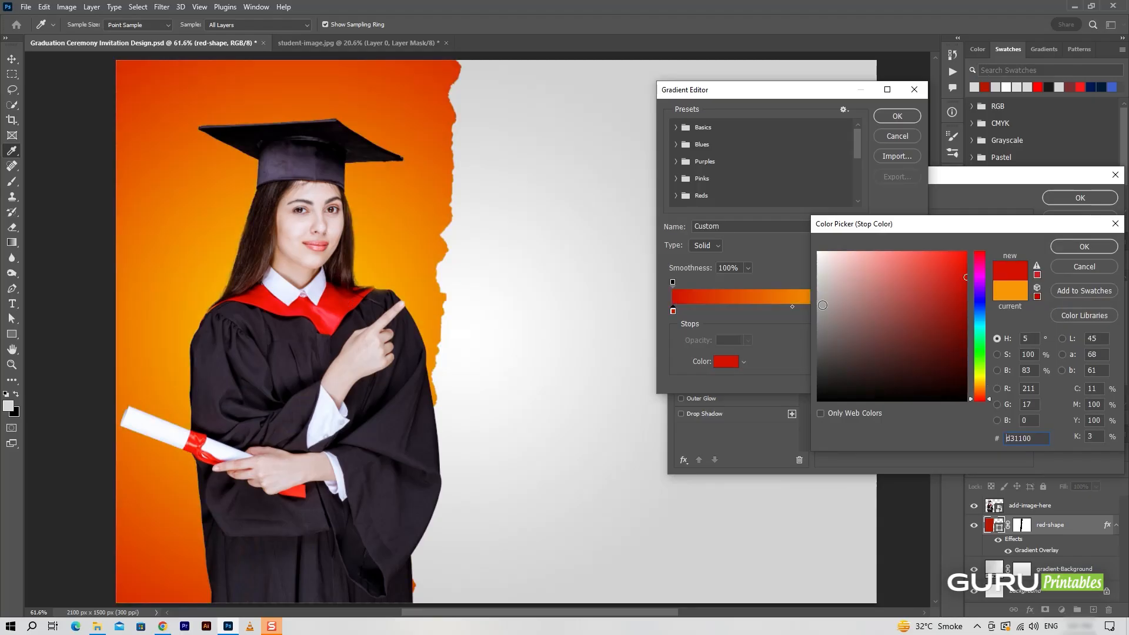
pyautogui.click(1084, 247)
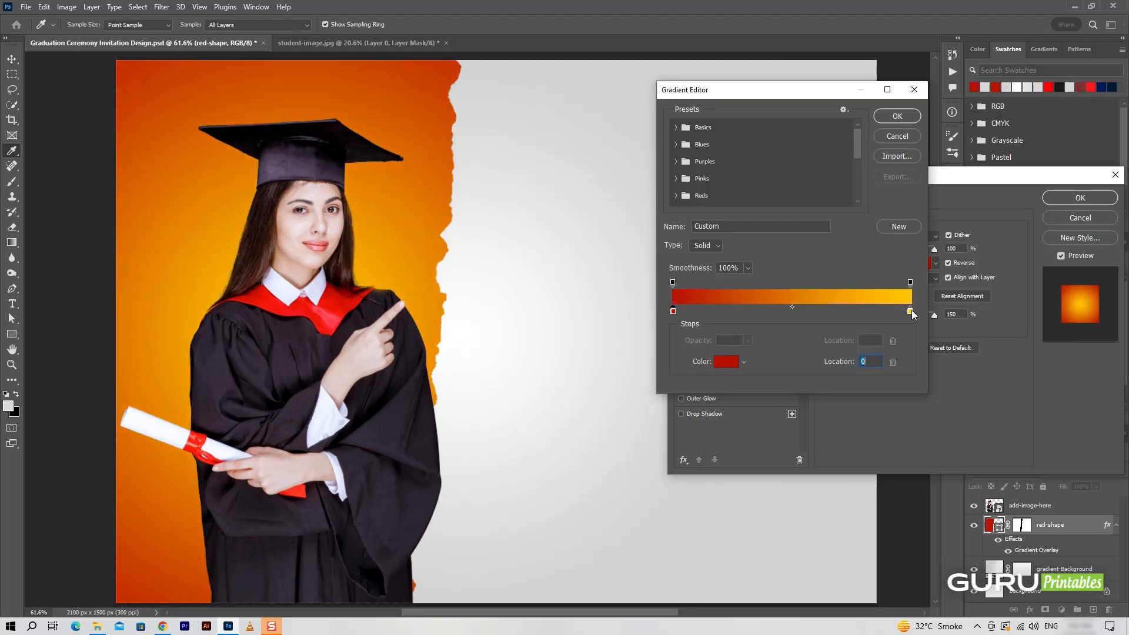
# - Set the gradient's end stop to a slightly lighter red and apply the overlay to the red shape
pyautogui.click(914, 310)
pyautogui.click(725, 361)
pyautogui.click(290, 307)
pyautogui.moveTo(950, 276)
pyautogui.mouseDown()
pyautogui.moveTo(962, 274)
pyautogui.moveTo(932, 282)
pyautogui.mouseUp()
pyautogui.click(1081, 248)
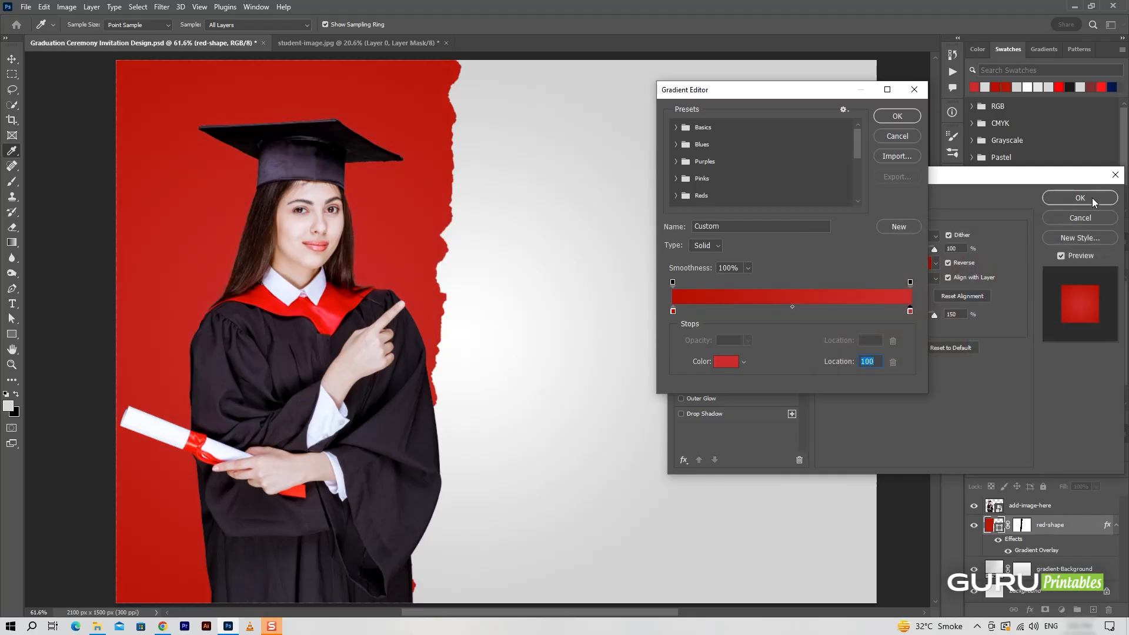
pyautogui.click(911, 115)
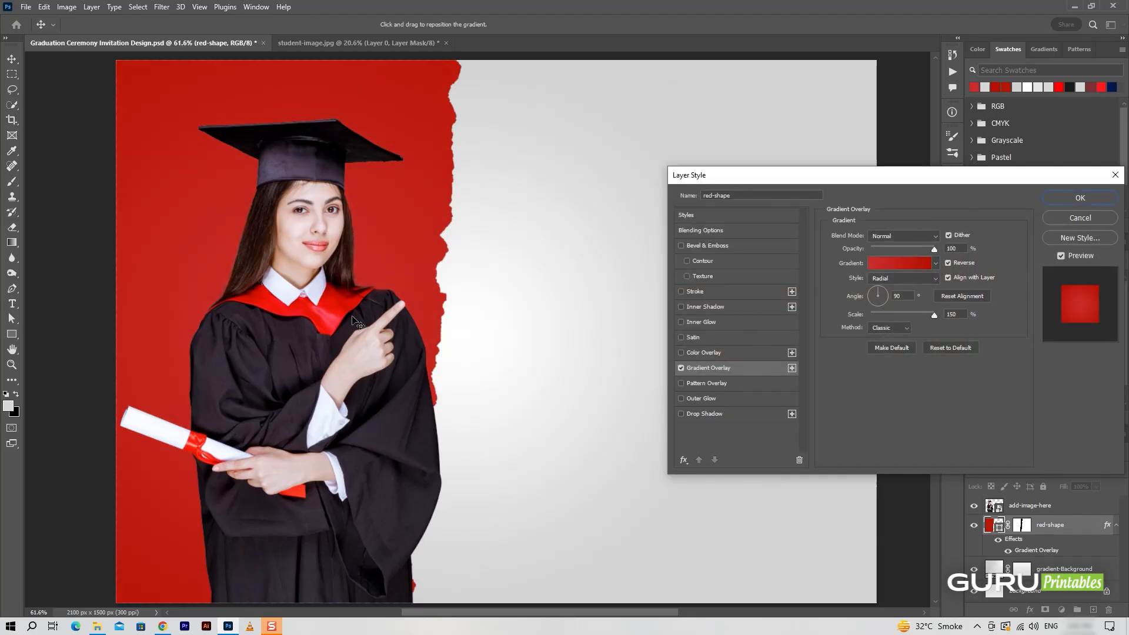
pyautogui.click(1080, 198)
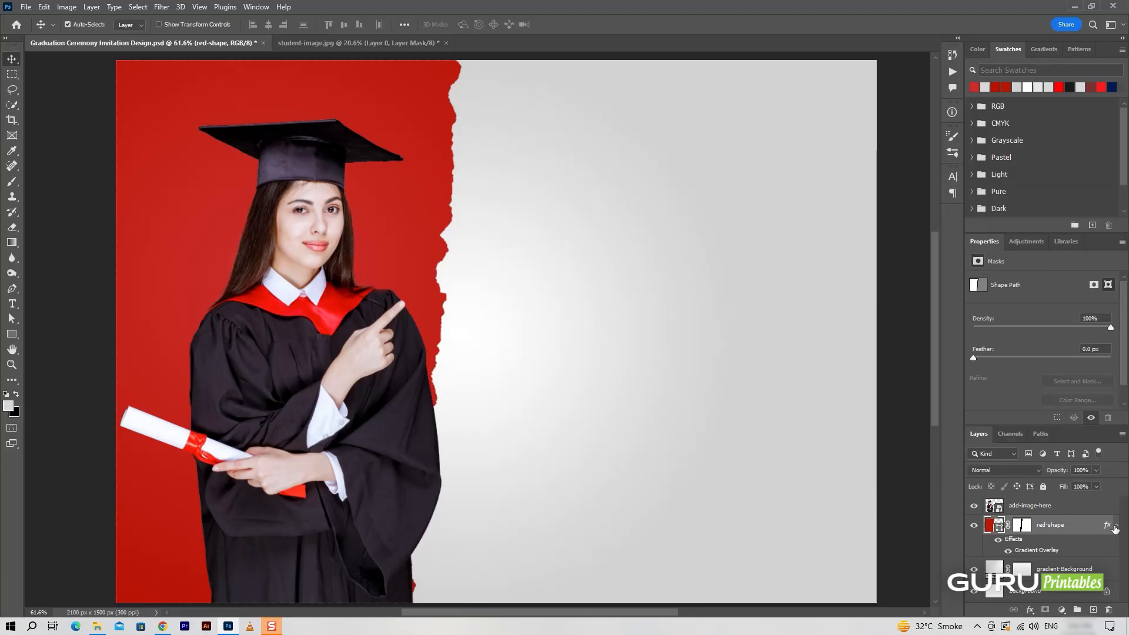
# - Add a Levels adjustment layer above the add-image-here layer and clip it to the student photo
pyautogui.click(1029, 505)
pyautogui.click(1061, 610)
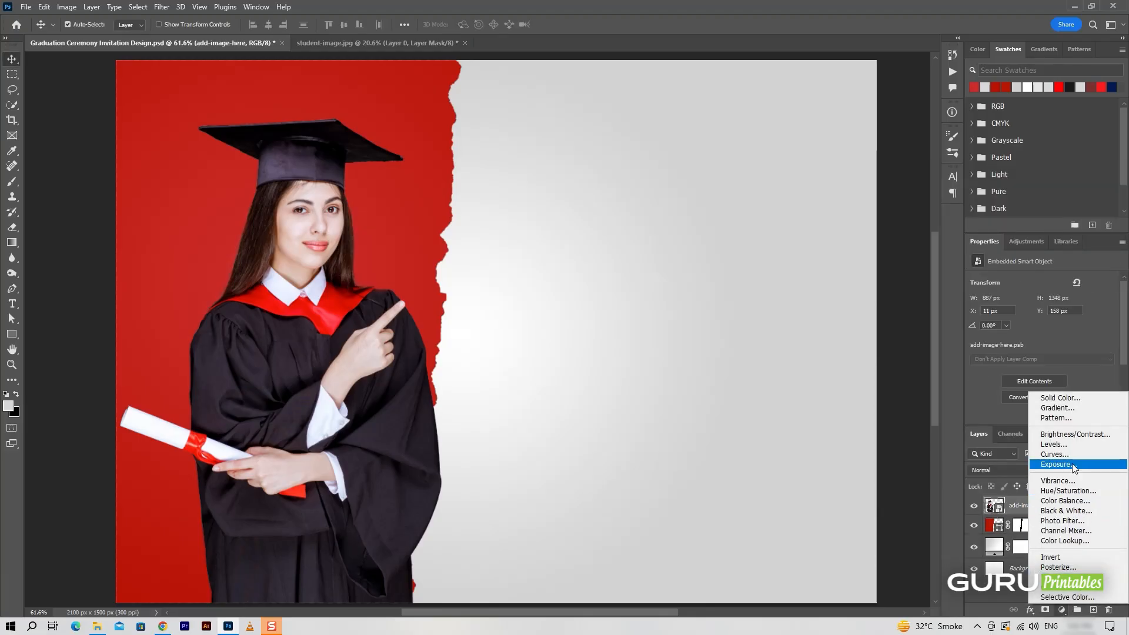
pyautogui.click(1073, 445)
pyautogui.rightClick(1079, 507)
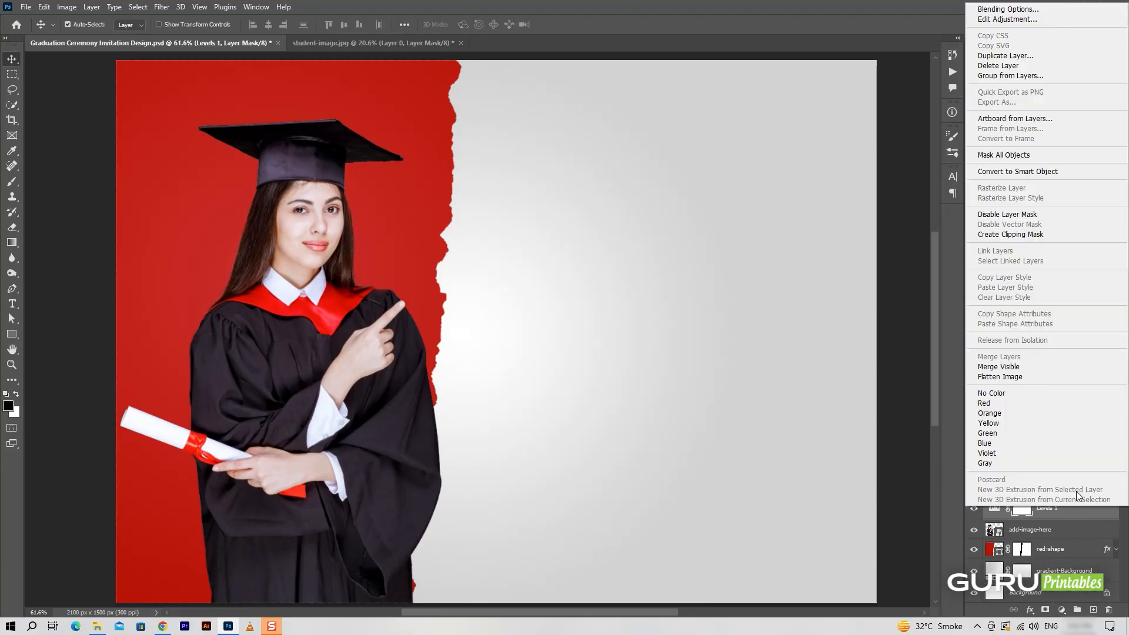
pyautogui.click(1020, 236)
# - Raise the Levels shadow input to 10 and slightly lower the white output level for the student photo
pyautogui.moveTo(991, 365); pyautogui.dragTo(1003, 369)
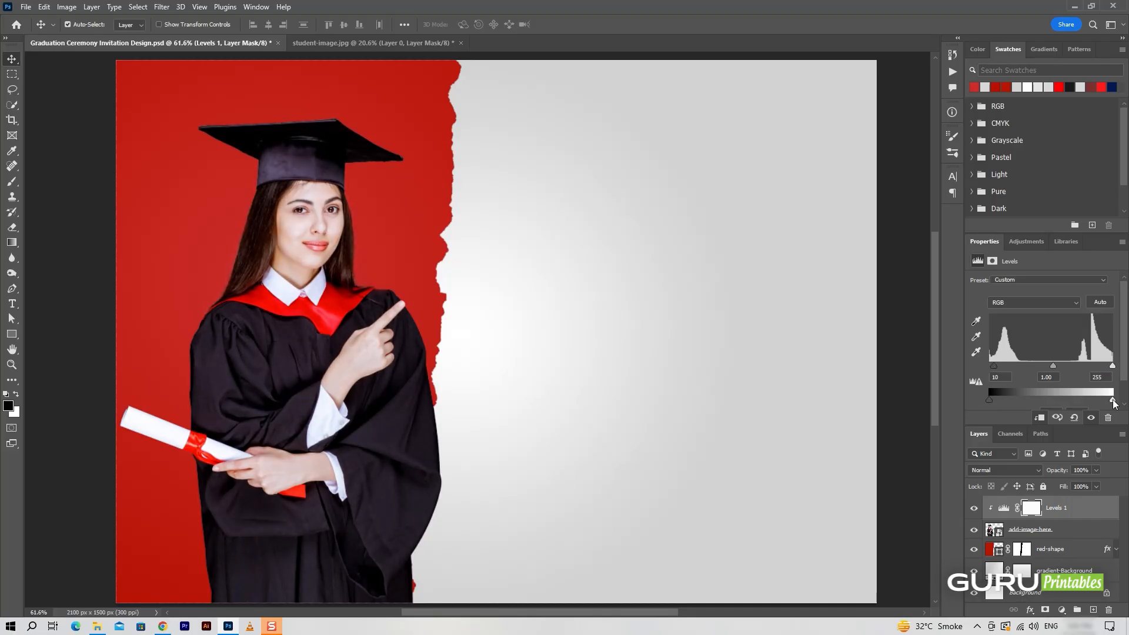
pyautogui.moveTo(991, 401); pyautogui.dragTo(982, 399)
pyautogui.moveTo(1109, 400); pyautogui.dragTo(1106, 401)
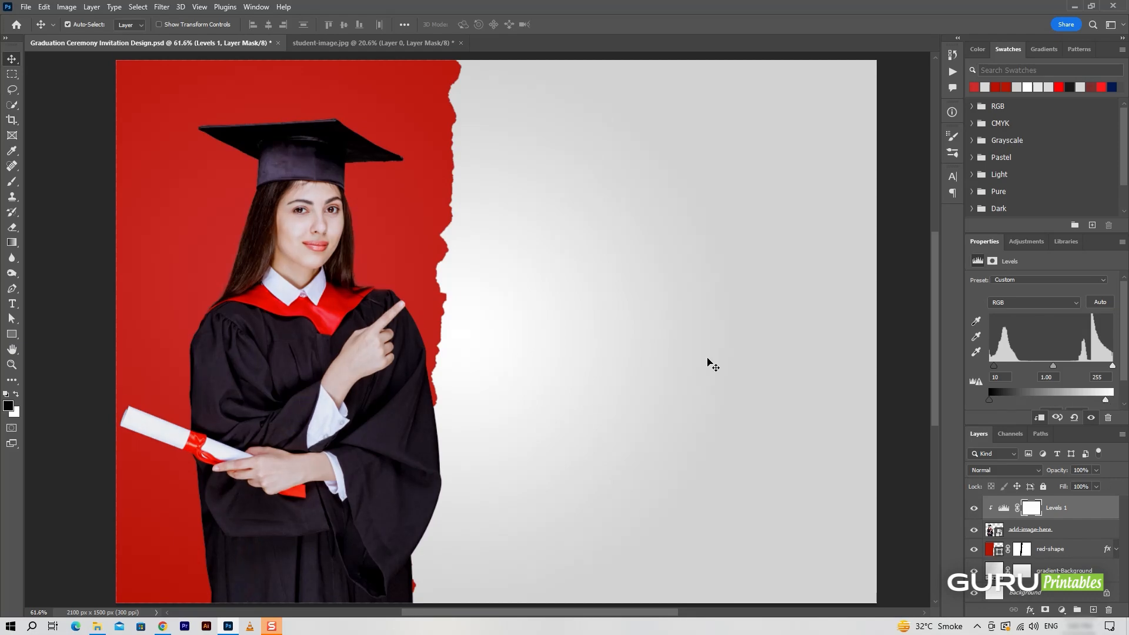
pyautogui.hotkey('ctrl', '0')
pyautogui.hotkey('ctrl', '-')
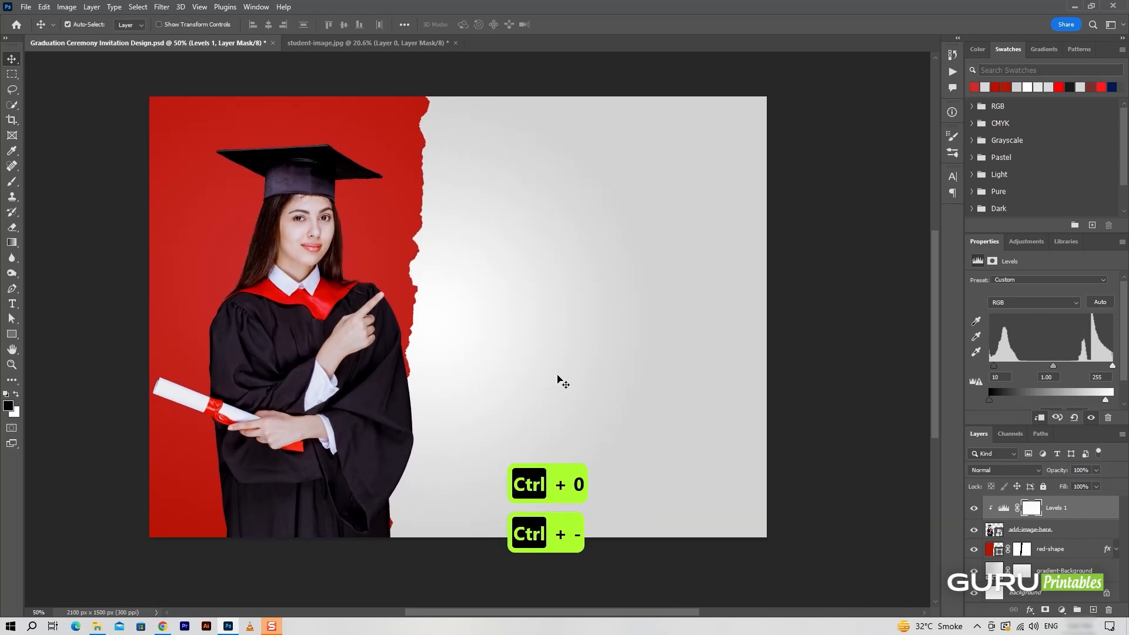
# - Open crumpled-paper.jpg from the Assets folder and bring it into the invitation document directly above the red-shape layer
pyautogui.click(1076, 550)
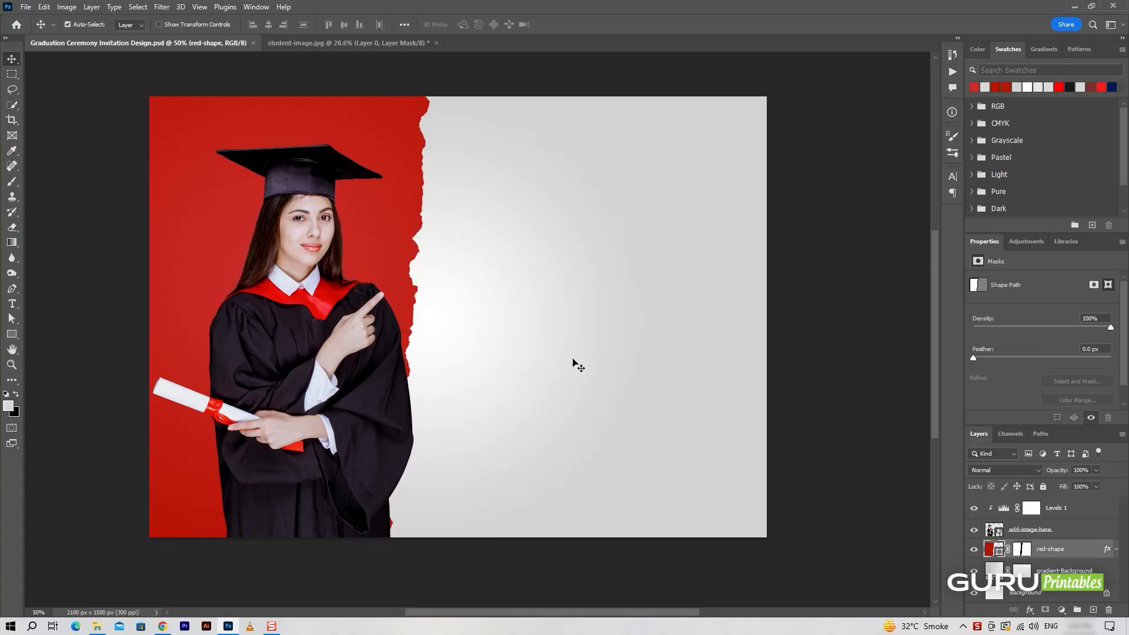
pyautogui.click(26, 6)
pyautogui.click(35, 33)
pyautogui.click(201, 94)
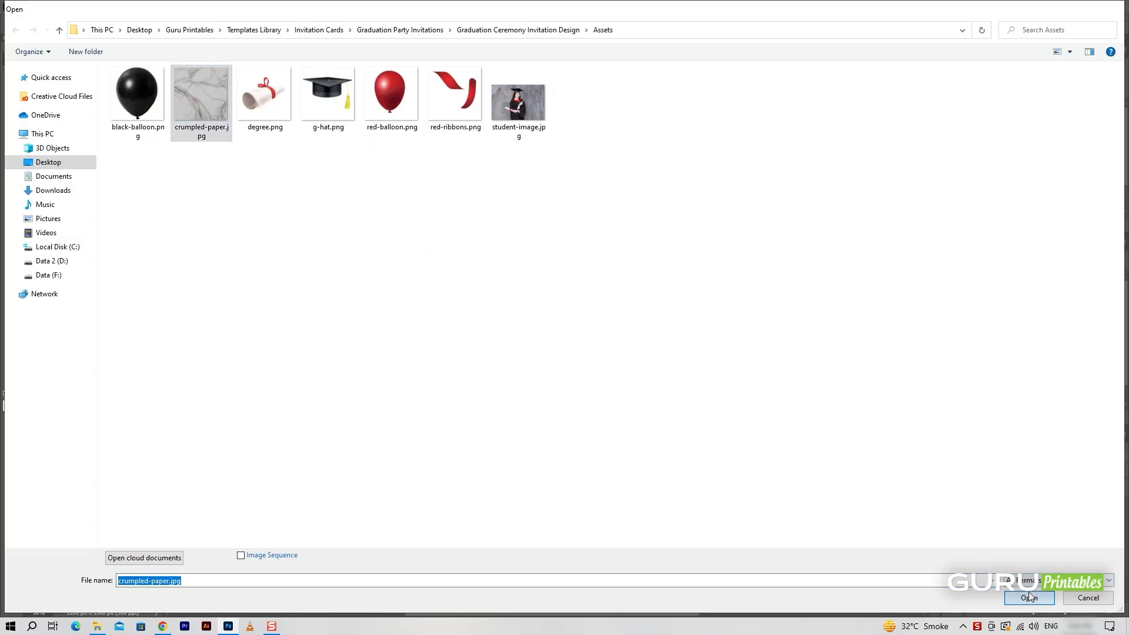
pyautogui.click(1030, 597)
pyautogui.moveTo(629, 297); pyautogui.dragTo(676, 423)
# - Resize the crumpled paper image to about 2118 by 1500 px so it covers the whole canvas
pyautogui.hotkey('ctrl', 't')
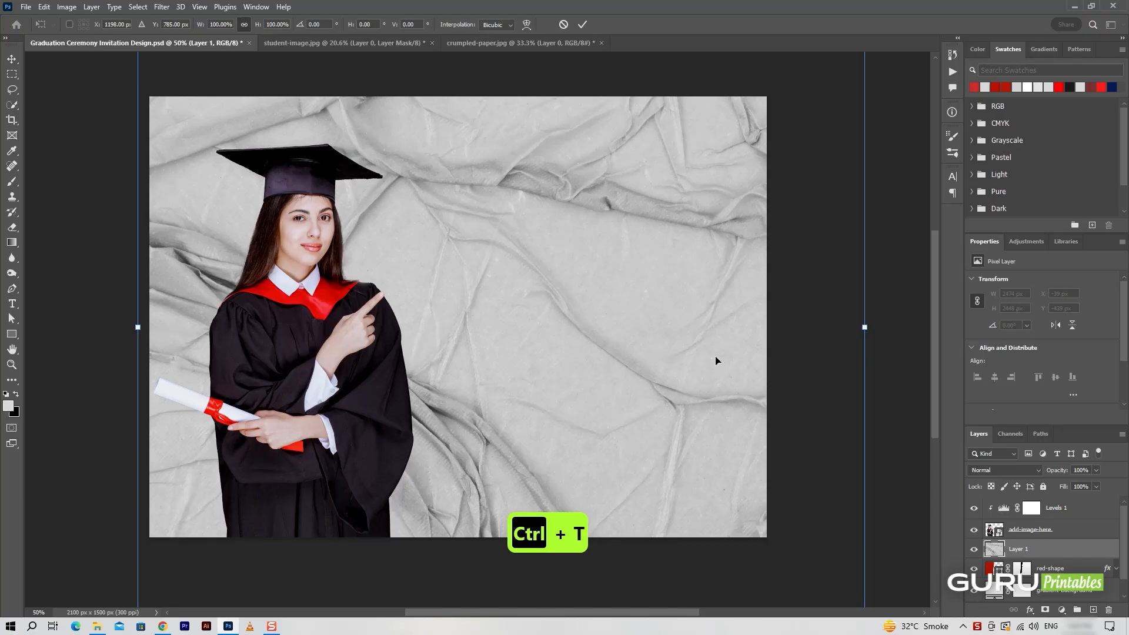
pyautogui.hotkey('ctrl', '-')
pyautogui.moveTo(530, 358); pyautogui.dragTo(507, 361)
pyautogui.moveTo(703, 577); pyautogui.dragTo(651, 523)
pyautogui.moveTo(464, 116); pyautogui.dragTo(464, 173)
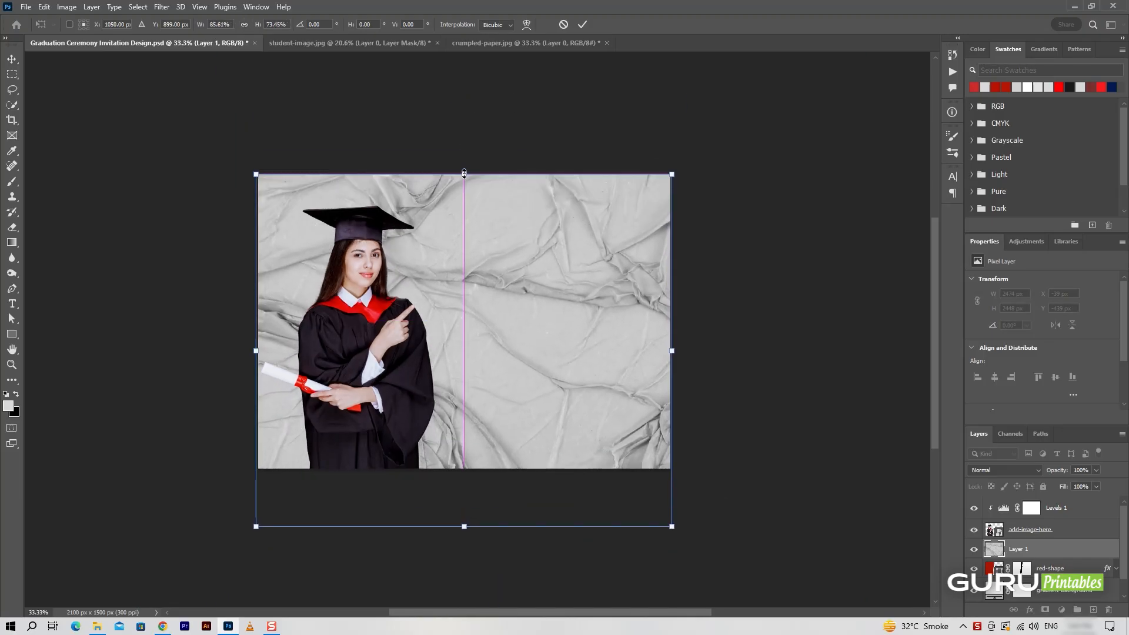
pyautogui.moveTo(464, 527); pyautogui.dragTo(464, 469)
pyautogui.press('Return')
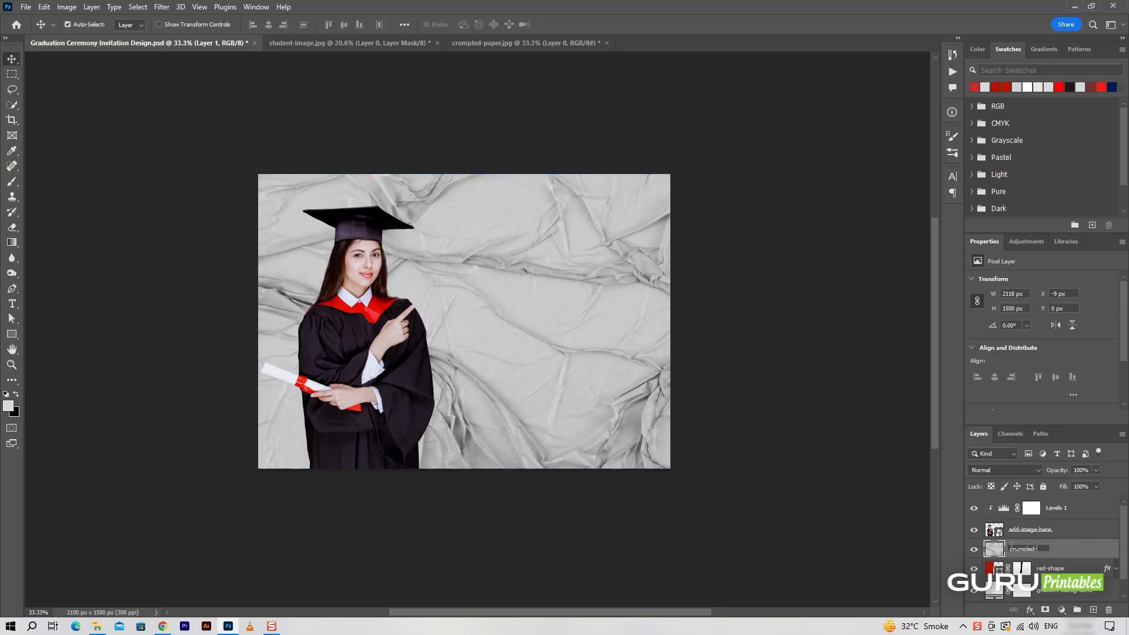
# - Rename the paper layer crumpled-paper-texture and set its opacity to 10%
pyautogui.write('crumpled-paper-texture')
pyautogui.press('Return')
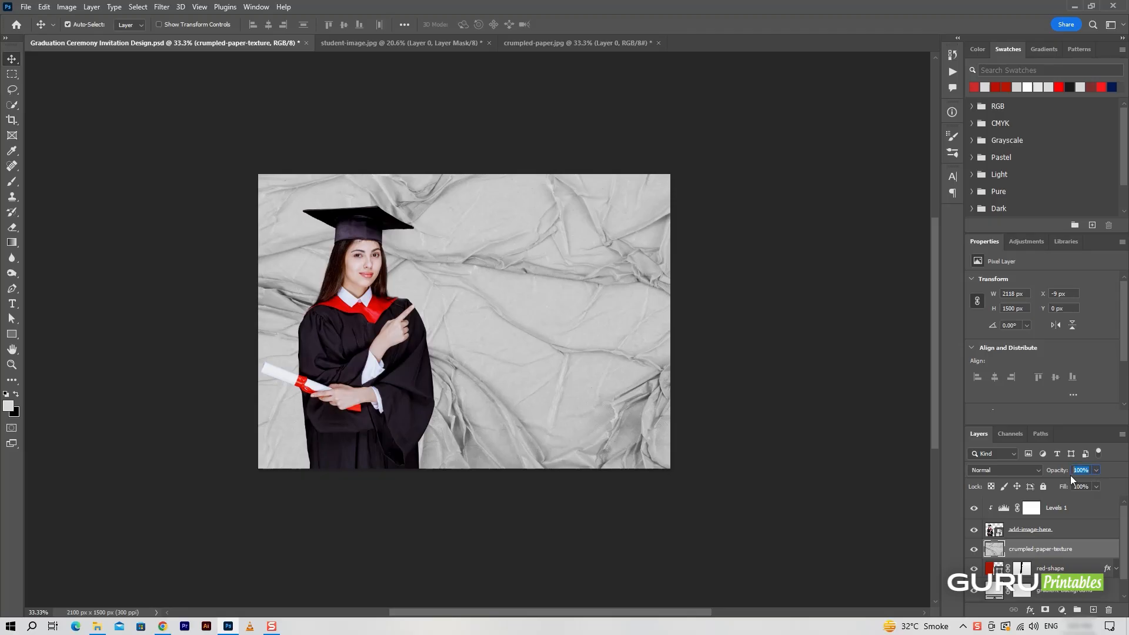
pyautogui.write('10')
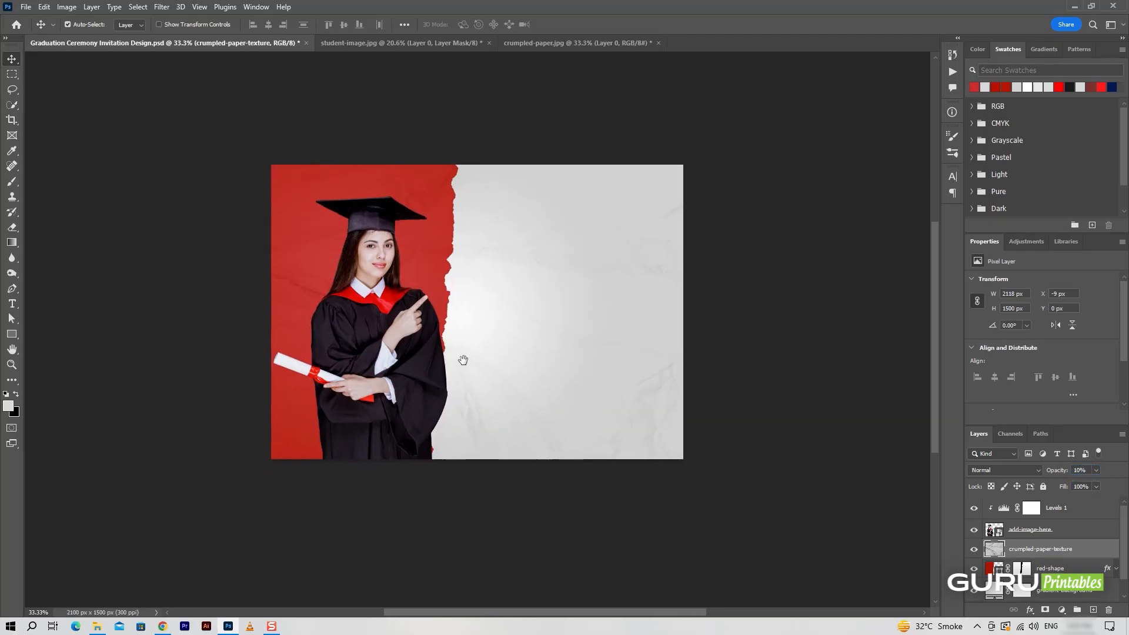
pyautogui.hotkey('ctrl', '=')
pyautogui.moveTo(466, 371); pyautogui.dragTo(472, 391)
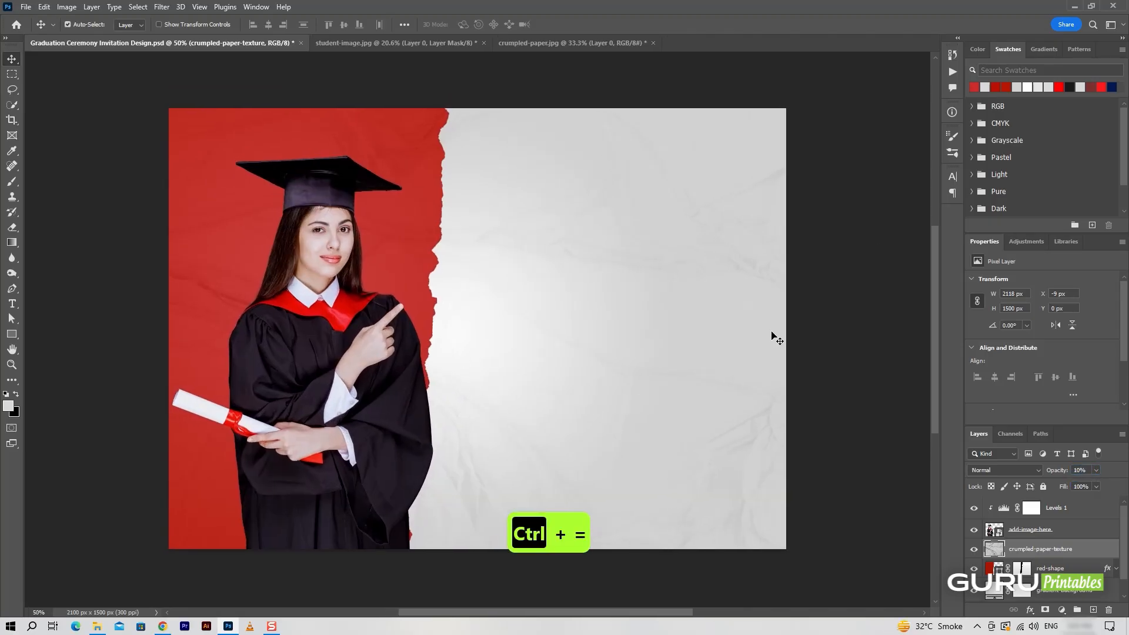
# - Set the Type tool's font to Open Sans Regular, discard the placeholder text and keep the Levels layer as insertion point
pyautogui.click(1053, 508)
pyautogui.click(1093, 610)
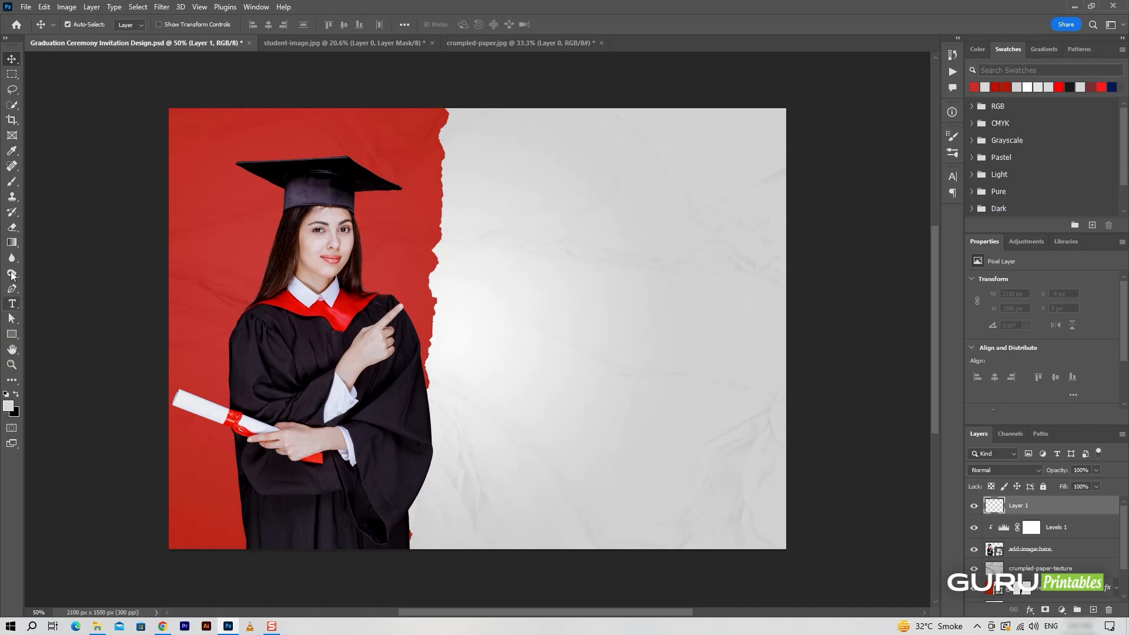
pyautogui.click(12, 303)
pyautogui.click(605, 200)
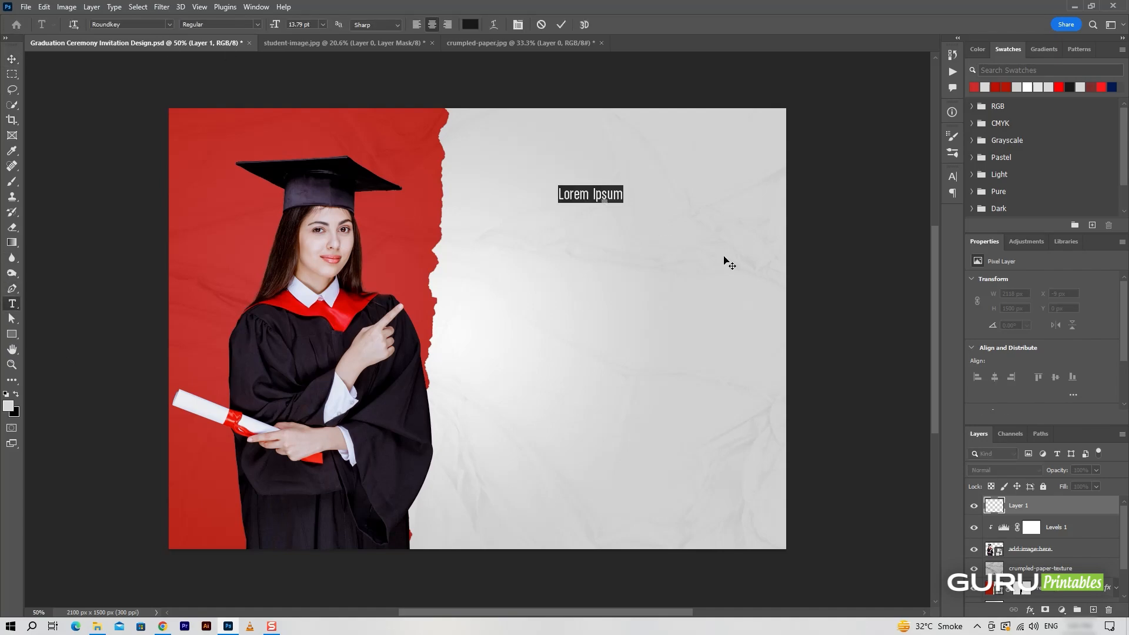
pyautogui.click(953, 176)
pyautogui.click(850, 194)
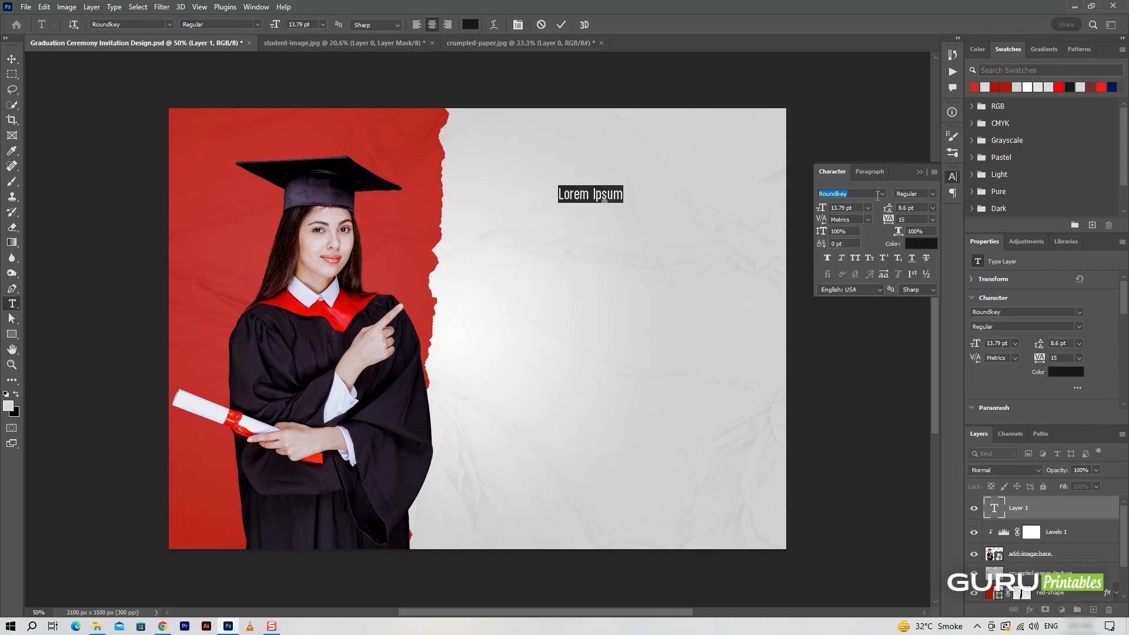
pyautogui.write('pen')
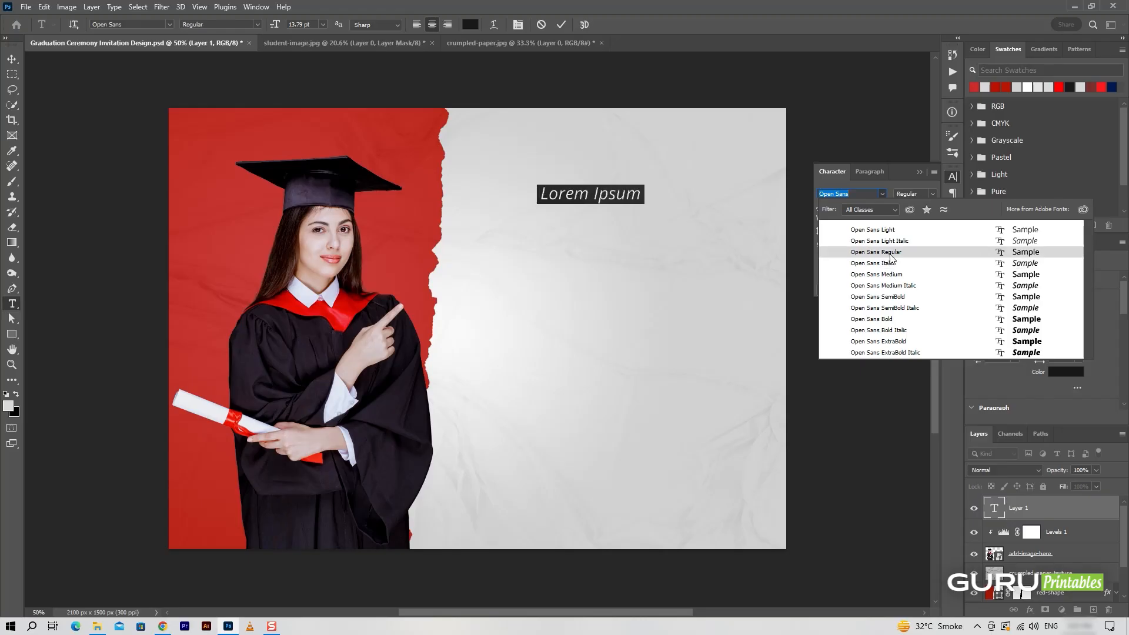
pyautogui.press('Escape')
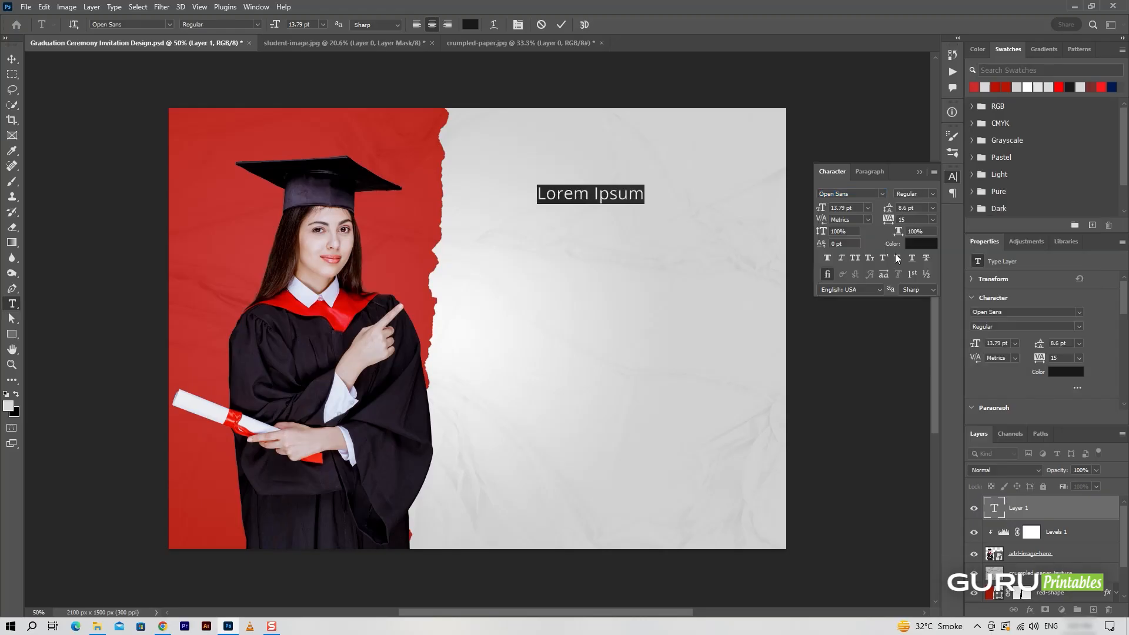
pyautogui.press('Escape')
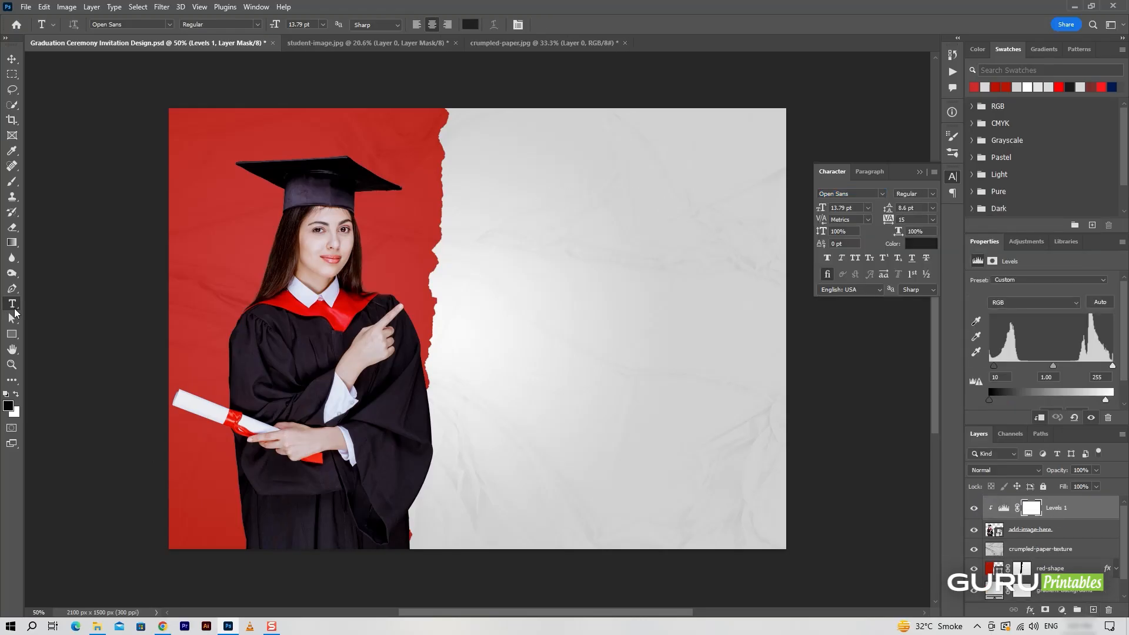
# - Create a paragraph text box in the upper grey area reading "You're invited to join us to celebrate"
pyautogui.moveTo(517, 166); pyautogui.dragTo(727, 202)
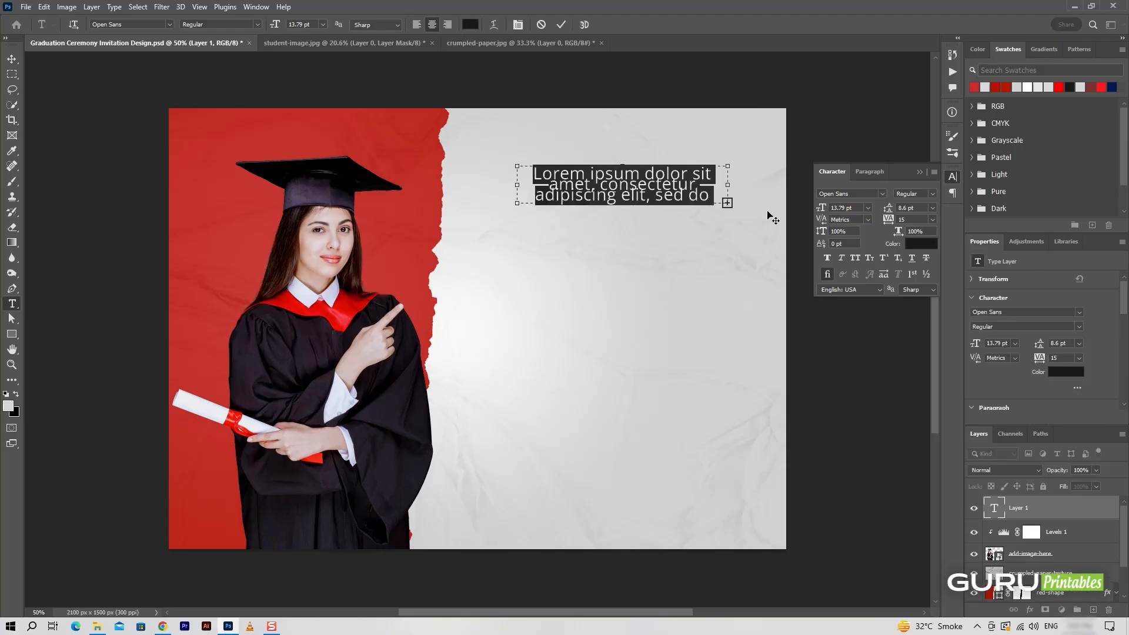
pyautogui.write("You're ")
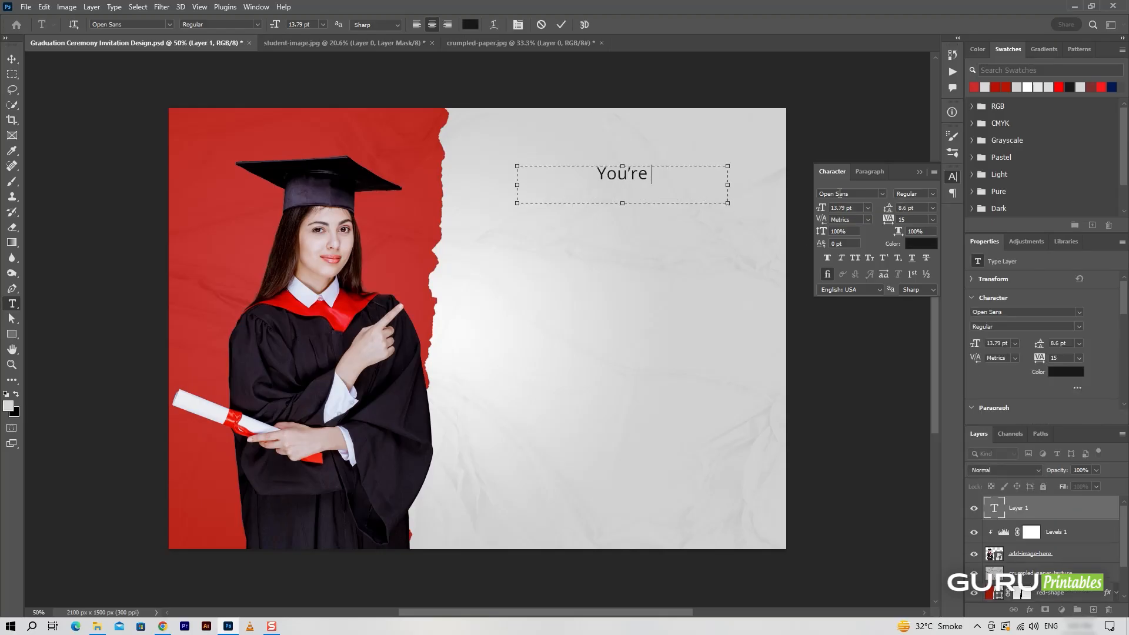
pyautogui.write('invited to ')
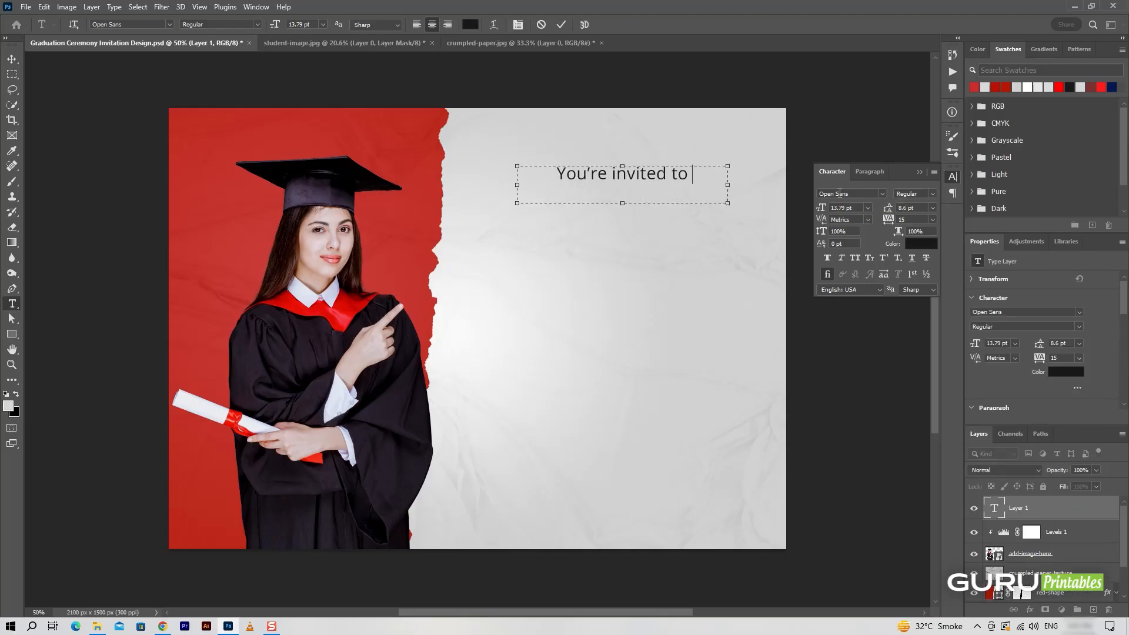
pyautogui.write('join us')
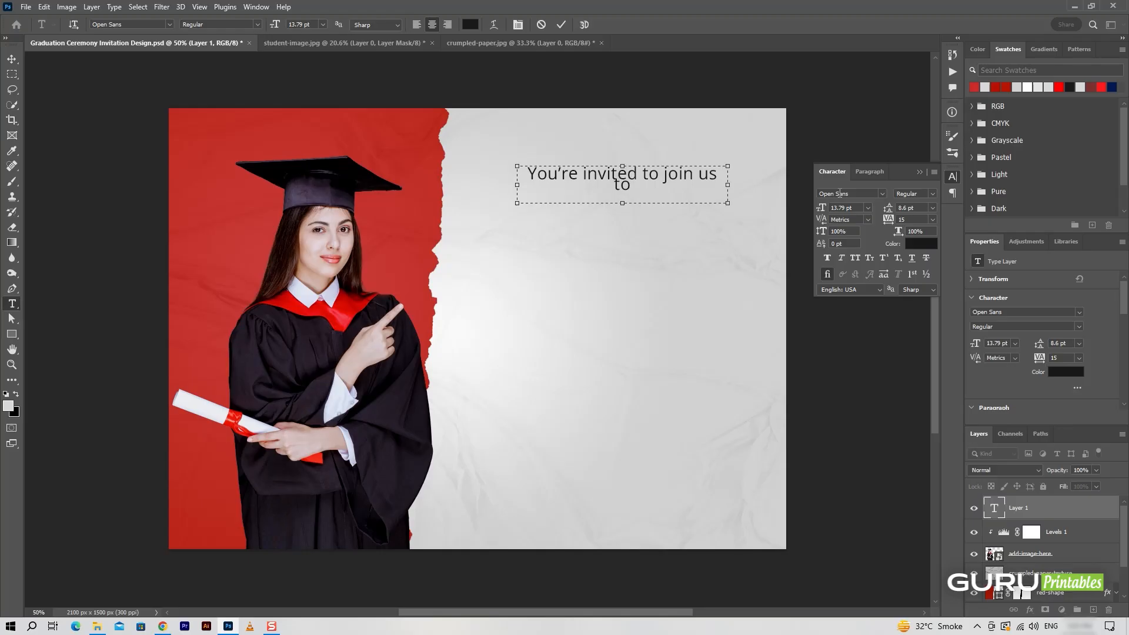
pyautogui.write(' to celebrate')
# - Set the leading of the whole invitation line text to 17 pt
pyautogui.moveTo(674, 194); pyautogui.dragTo(580, 189)
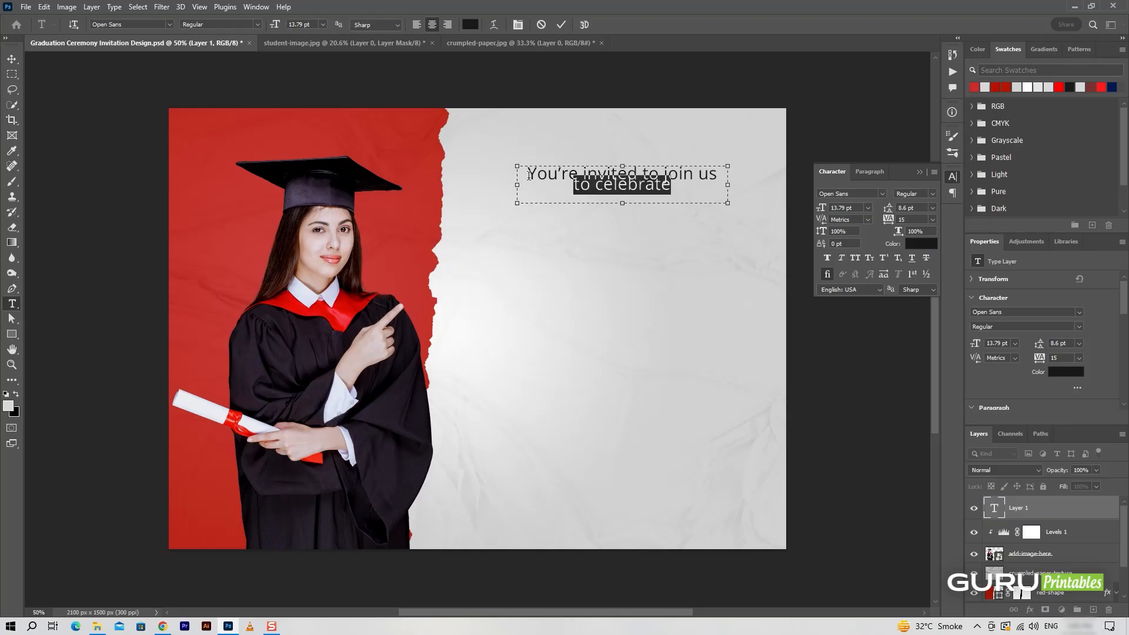
pyautogui.hotkey('ctrl', 'a')
pyautogui.moveTo(890, 209); pyautogui.dragTo(893, 213)
pyautogui.click(562, 25)
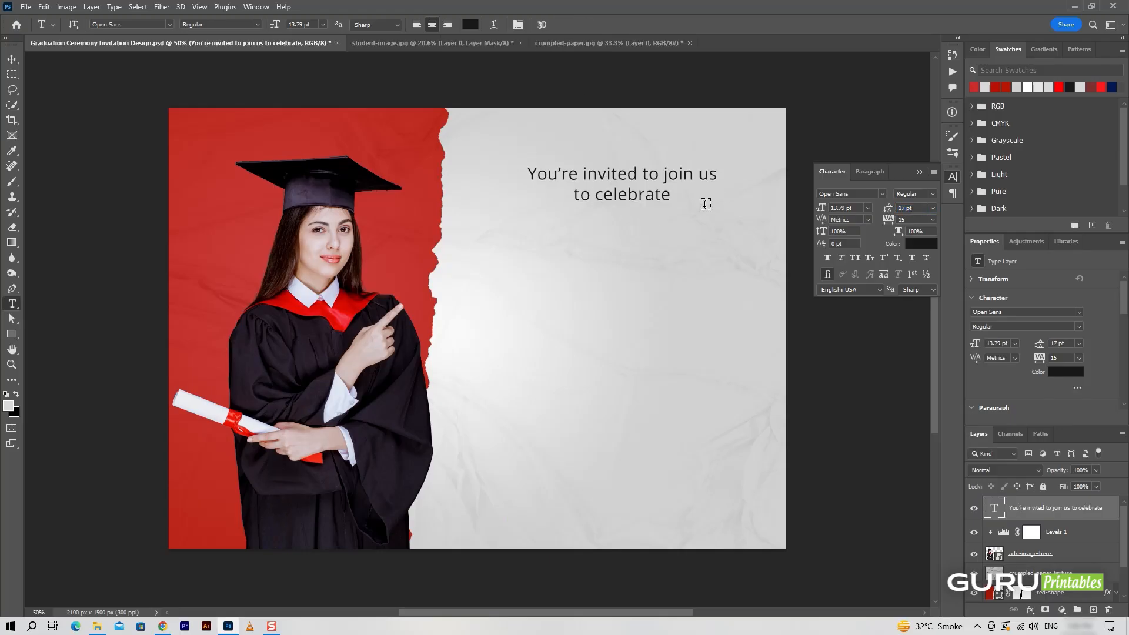
# - Scale the invitation line text down slightly and place it higher in the grey area
pyautogui.press('v')
pyautogui.hotkey('ctrl', 't')
pyautogui.moveTo(728, 211); pyautogui.dragTo(651, 187)
pyautogui.click(583, 25)
# - Add the text GRADUATION beneath the invitation line and set its font to Roundkey Bold
pyautogui.click(112, 373)
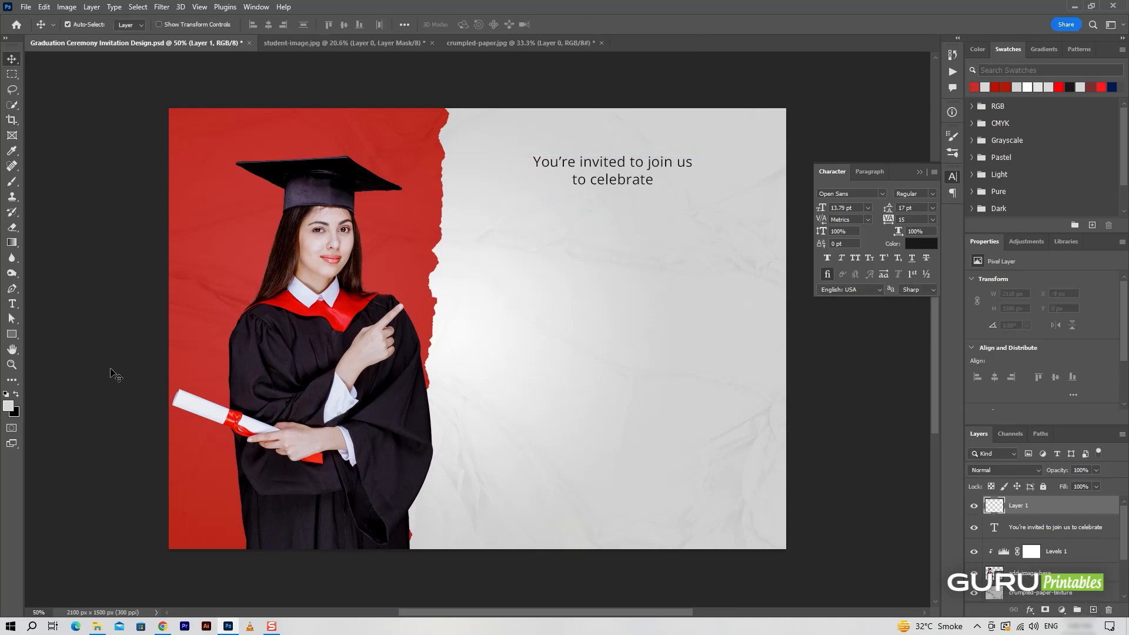
pyautogui.press('t')
pyautogui.click(602, 240)
pyautogui.write('GRADUATION')
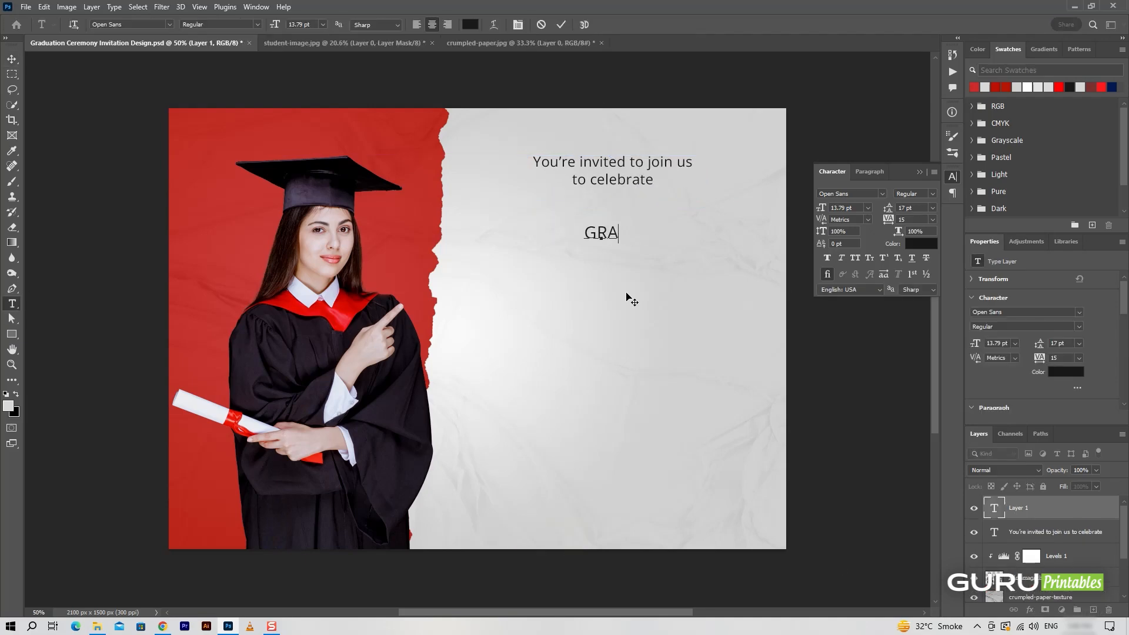
pyautogui.hotkey('ctrl', 'a')
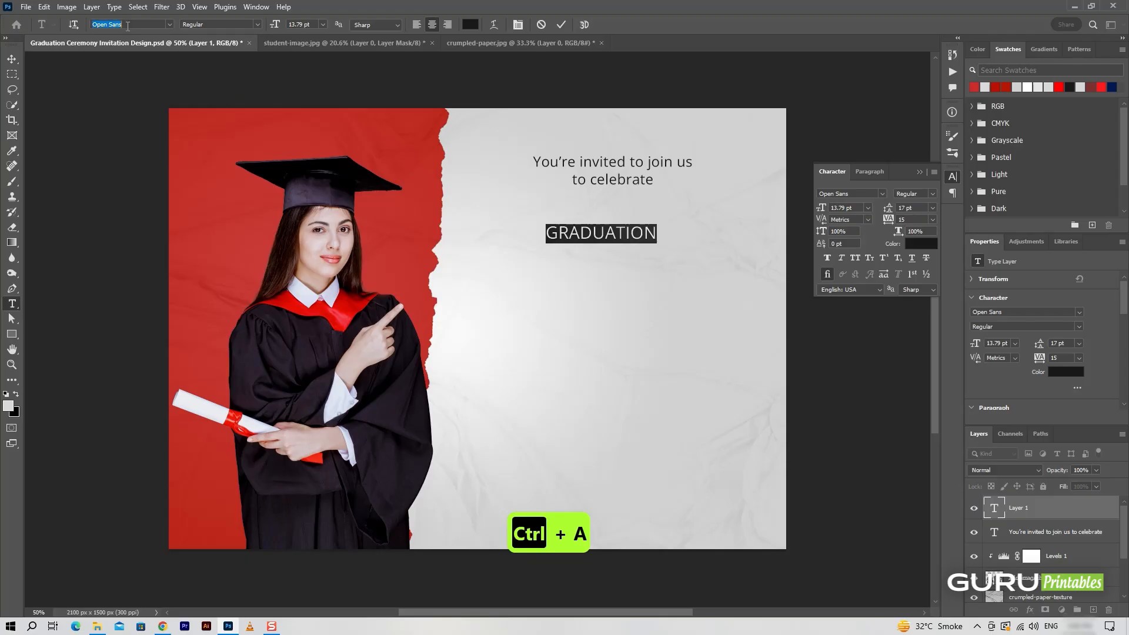
pyautogui.write('round')
pyautogui.click(145, 184)
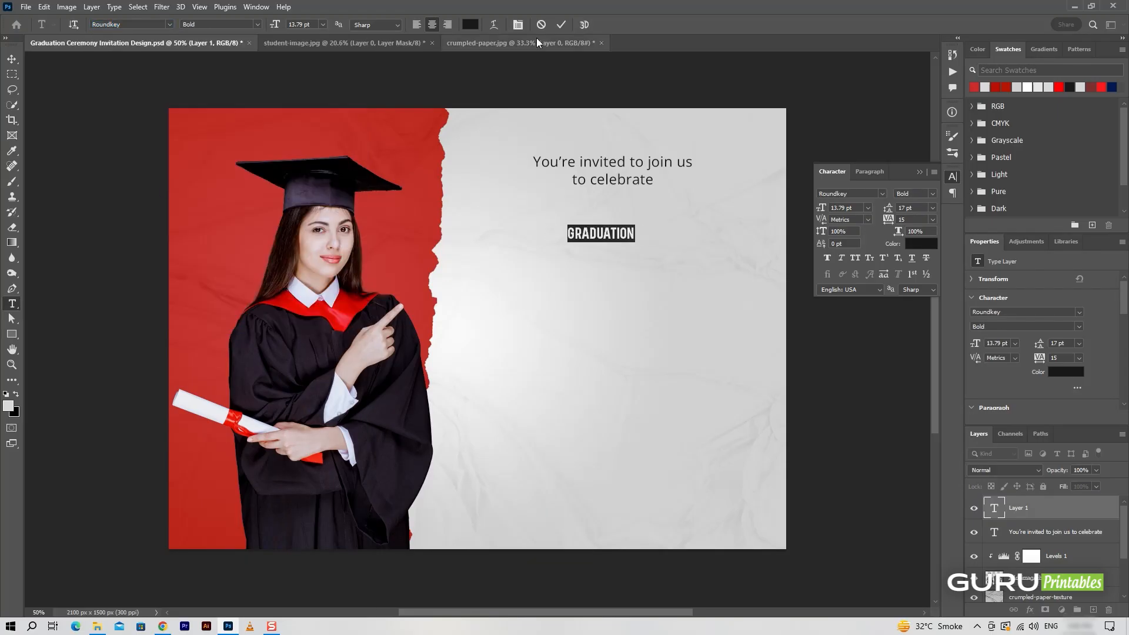
pyautogui.click(561, 25)
# - Enlarge the GRADUATION heading to about 57 pt, place it just below the invitation line and save the document
pyautogui.hotkey('ctrl', 't')
pyautogui.moveTo(635, 241); pyautogui.dragTo(704, 248)
pyautogui.click(582, 24)
pyautogui.hotkey('ctrl', 's')
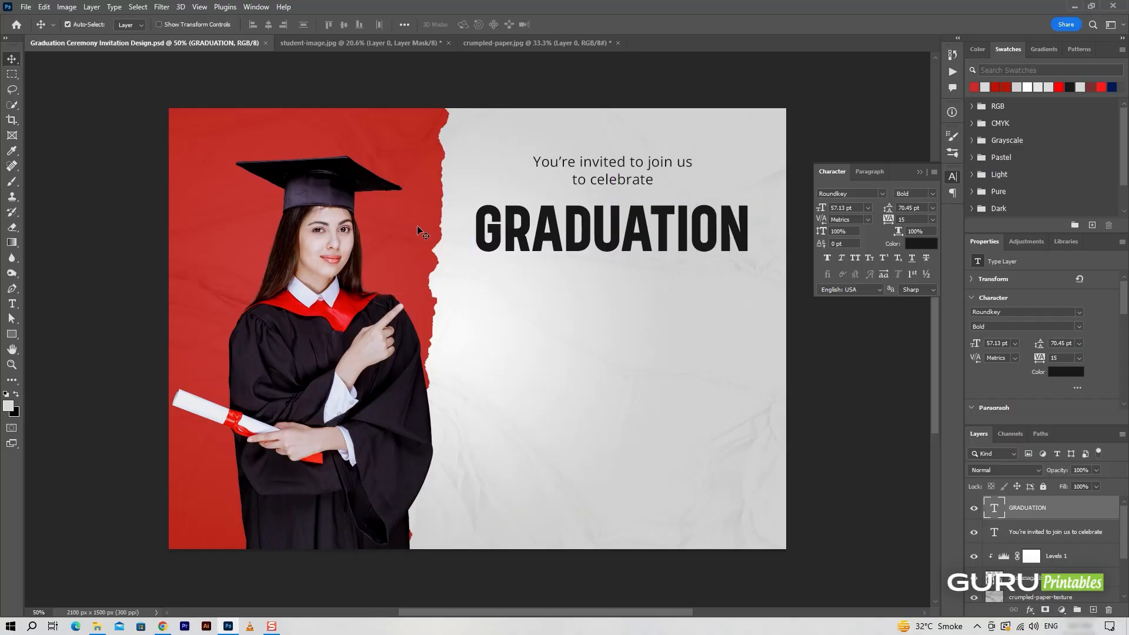
# - Copy the red-shape layer's style and paste it onto the GRADUATION text layer
pyautogui.scroll(-3, 1085, 591)
pyautogui.click(1084, 553)
pyautogui.rightClick(1085, 553)
pyautogui.press('Escape')
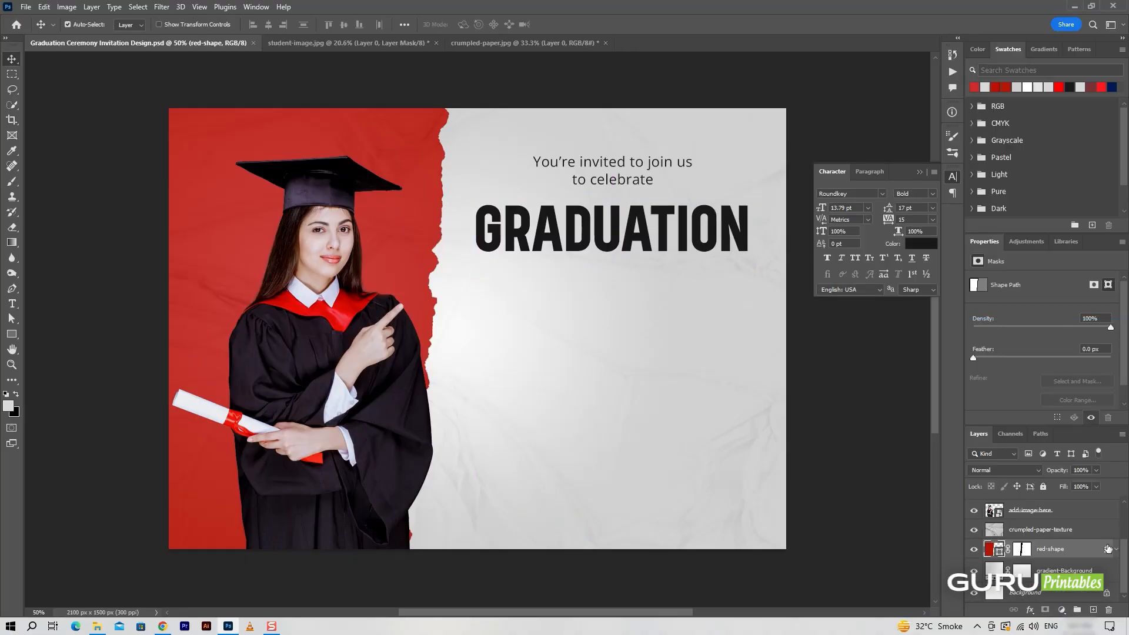
pyautogui.scroll(3, 1087, 520)
pyautogui.rightClick(1086, 519)
pyautogui.click(1000, 484)
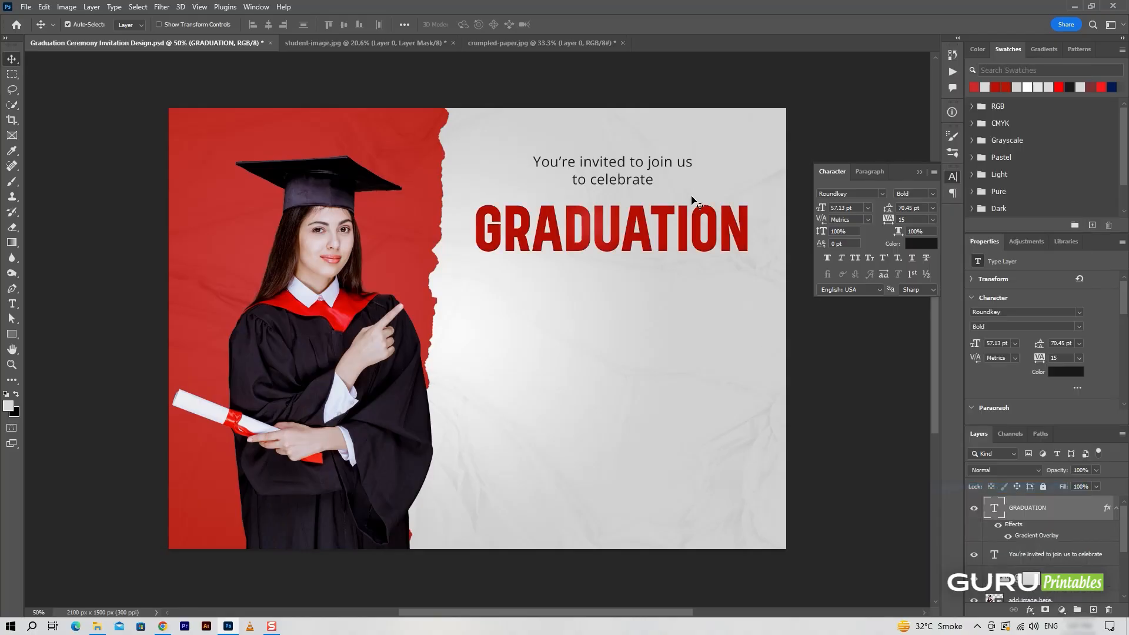
# - Fine-tune the colour midpoint of the red gradient overlay on the GRADUATION text layer
pyautogui.rightClick(1114, 512)
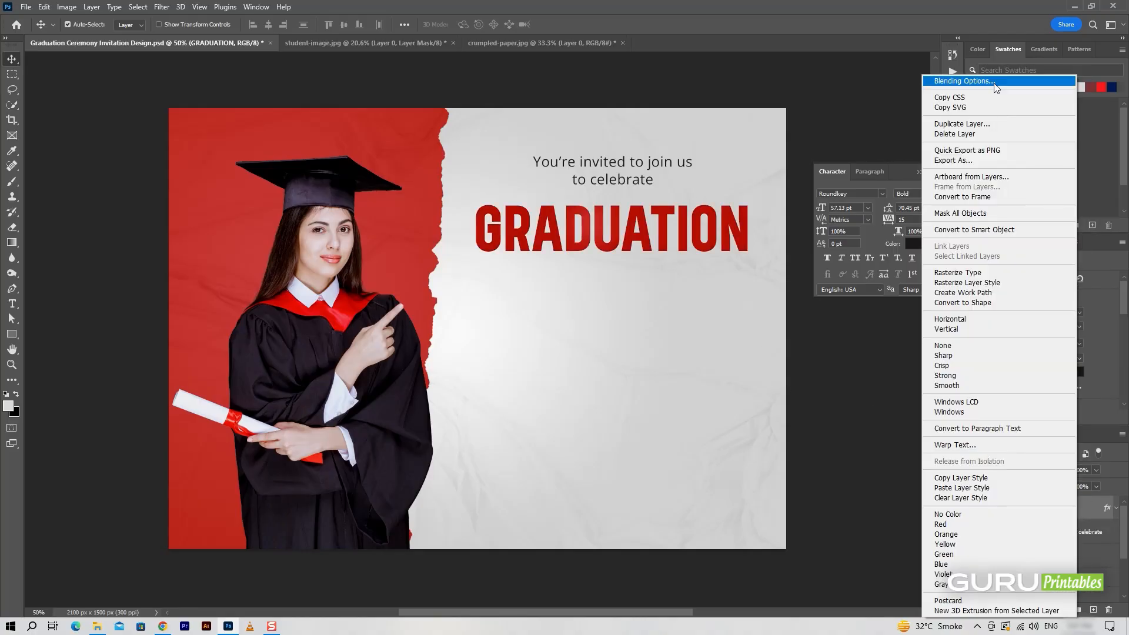
pyautogui.click(953, 82)
pyautogui.click(732, 370)
pyautogui.moveTo(920, 180); pyautogui.dragTo(964, 143)
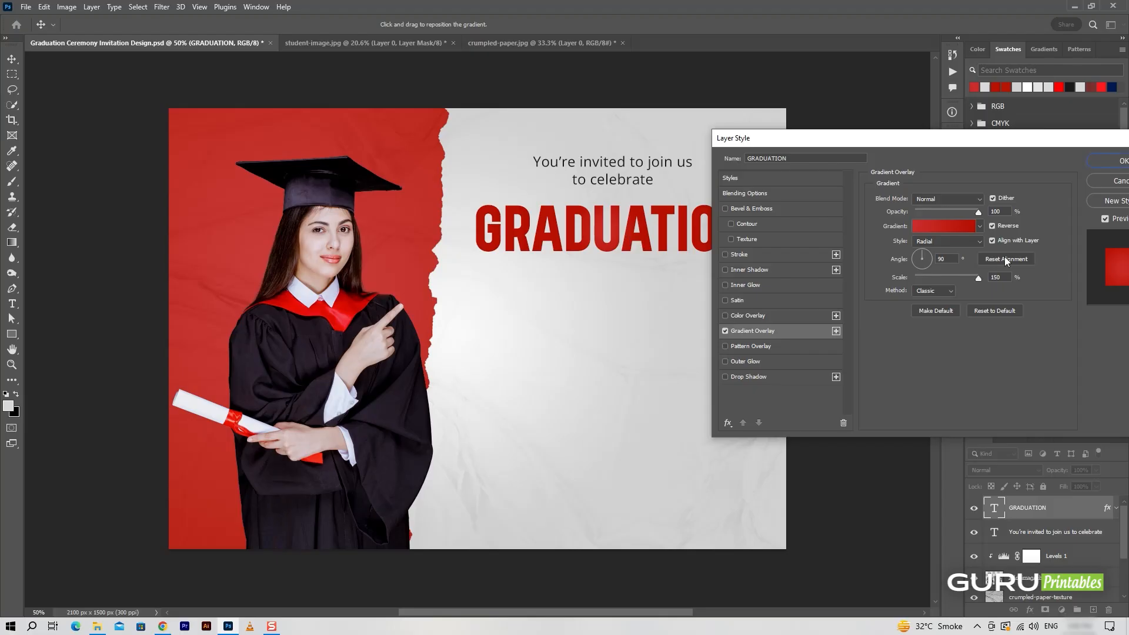
pyautogui.click(1003, 277)
pyautogui.click(956, 230)
pyautogui.click(674, 311)
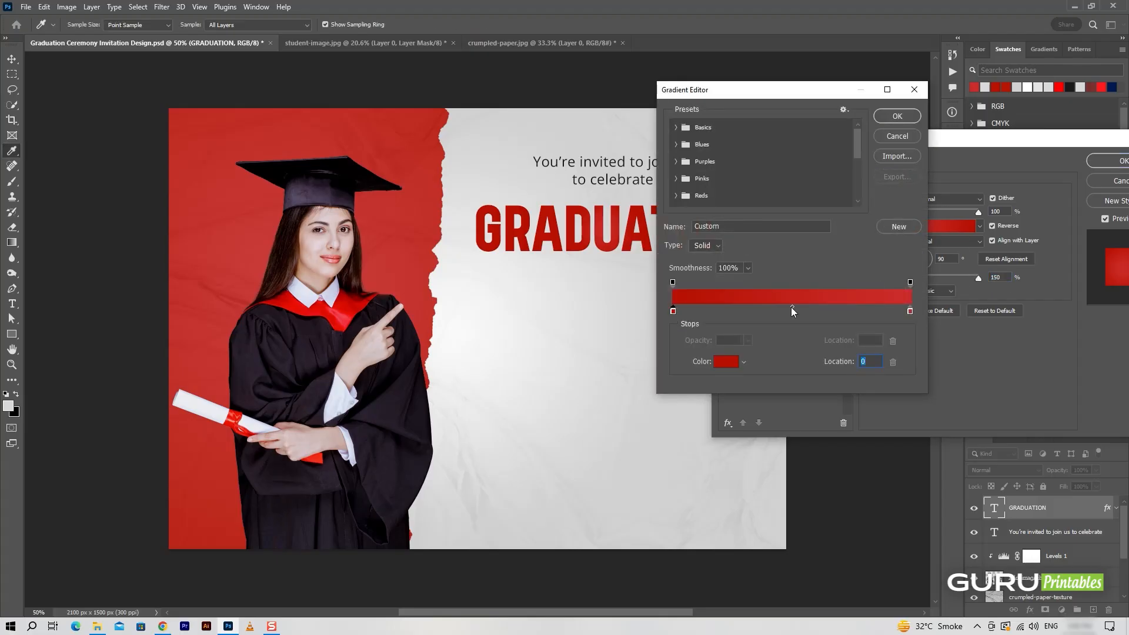
pyautogui.click(757, 307)
pyautogui.click(897, 116)
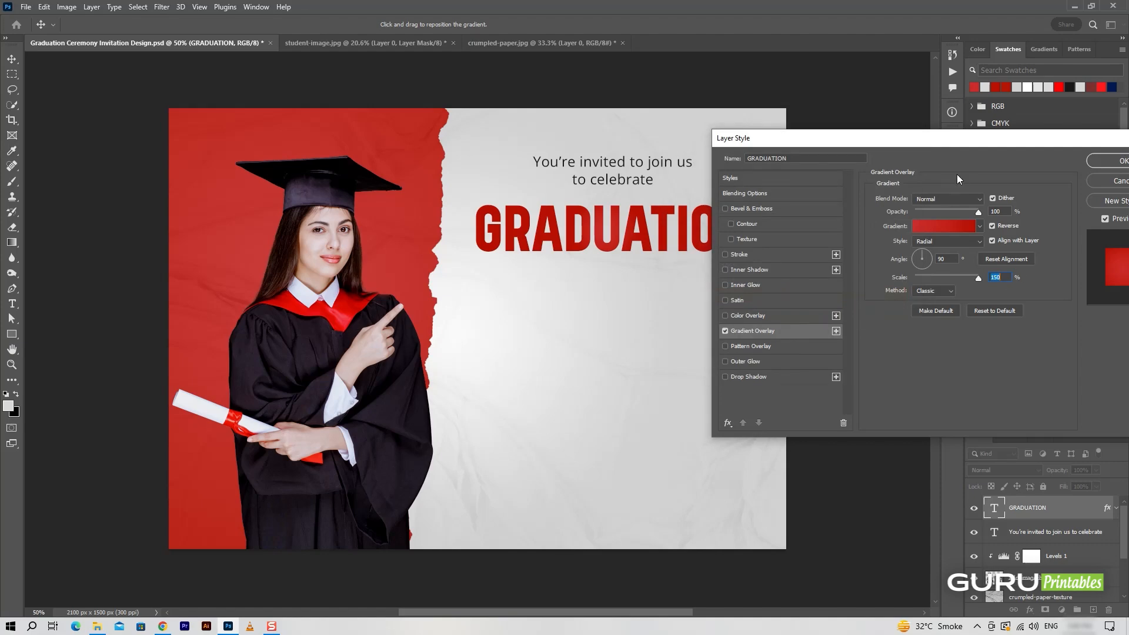
pyautogui.moveTo(963, 144)
pyautogui.mouseDown()
pyautogui.moveTo(977, 132)
pyautogui.moveTo(951, 138)
pyautogui.mouseUp()
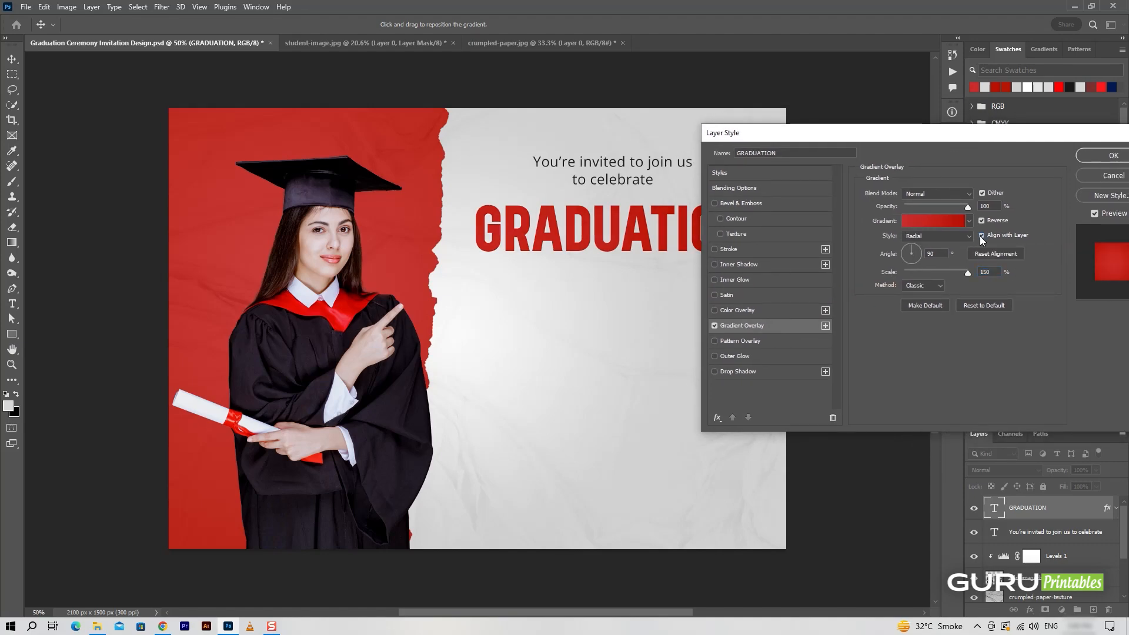
pyautogui.click(1114, 155)
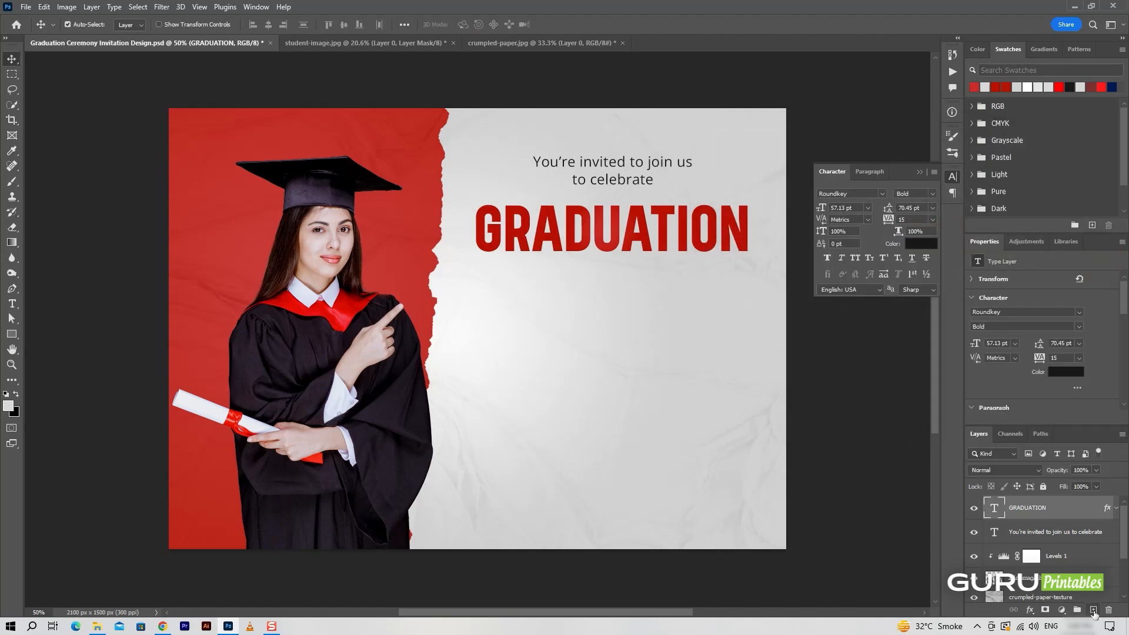
# - Add the text Ceremony on a new layer below GRADUATION and set its font to Dancing Script Bold
pyautogui.click(1093, 610)
pyautogui.click(12, 303)
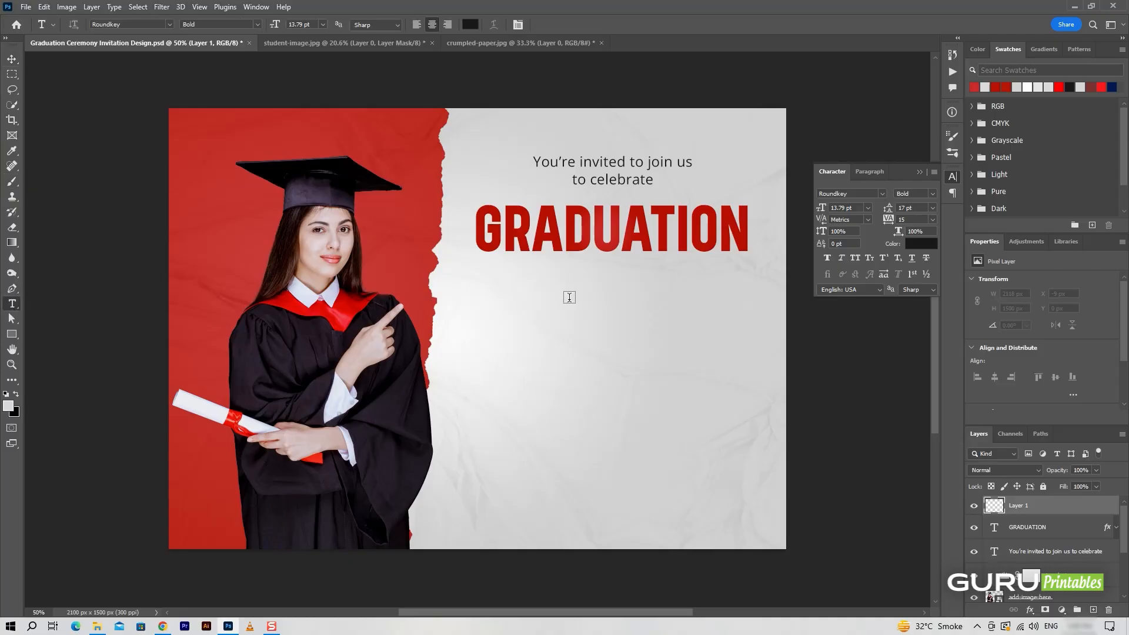
pyautogui.click(591, 300)
pyautogui.write('Ceremony')
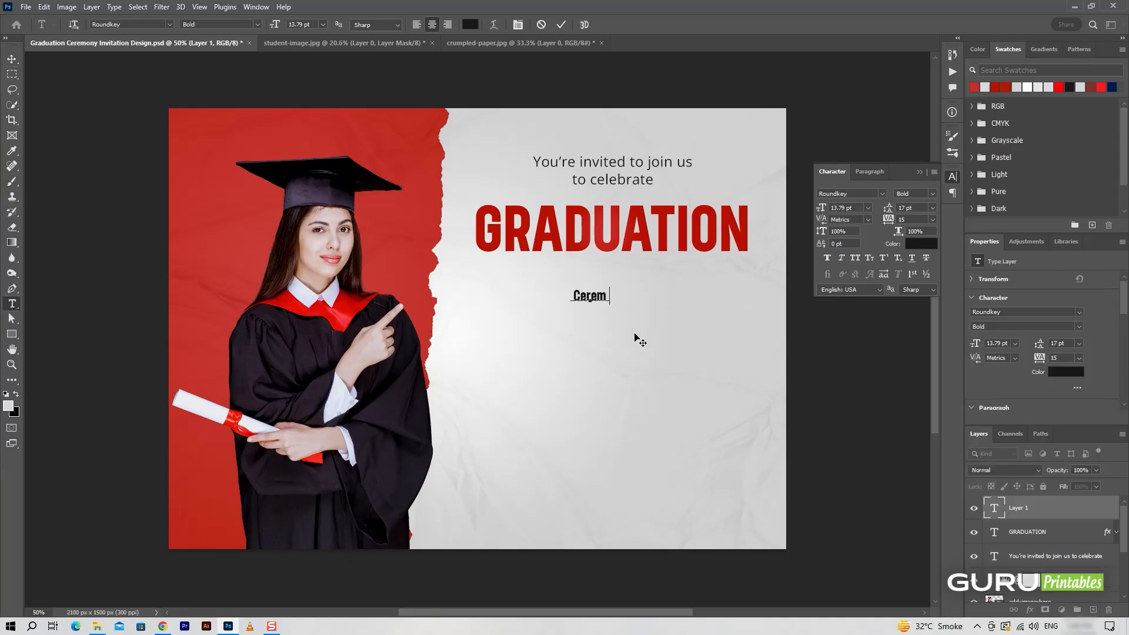
pyautogui.hotkey('ctrl', 'a')
pyautogui.click(169, 24)
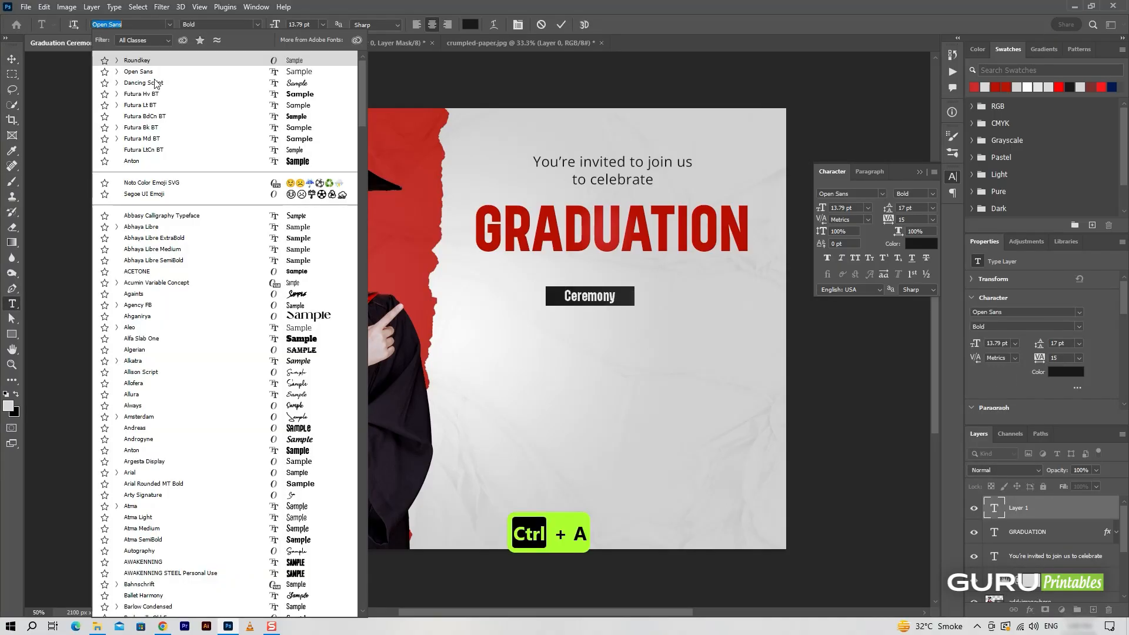
pyautogui.click(194, 56)
pyautogui.click(561, 24)
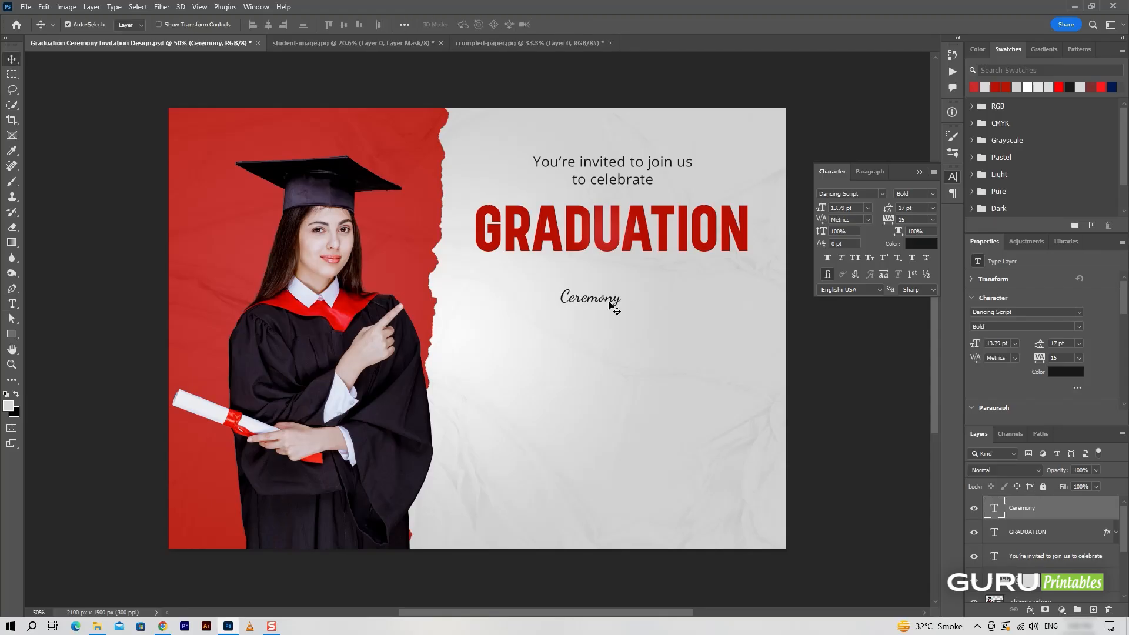
# - Enlarge Ceremony to about 51 pt, overlap it on the lower edge of GRADUATION and change its font style to Regular
pyautogui.moveTo(610, 308); pyautogui.dragTo(722, 312)
pyautogui.hotkey('ctrl', 't')
pyautogui.press('Return')
pyautogui.doubleClick(667, 276)
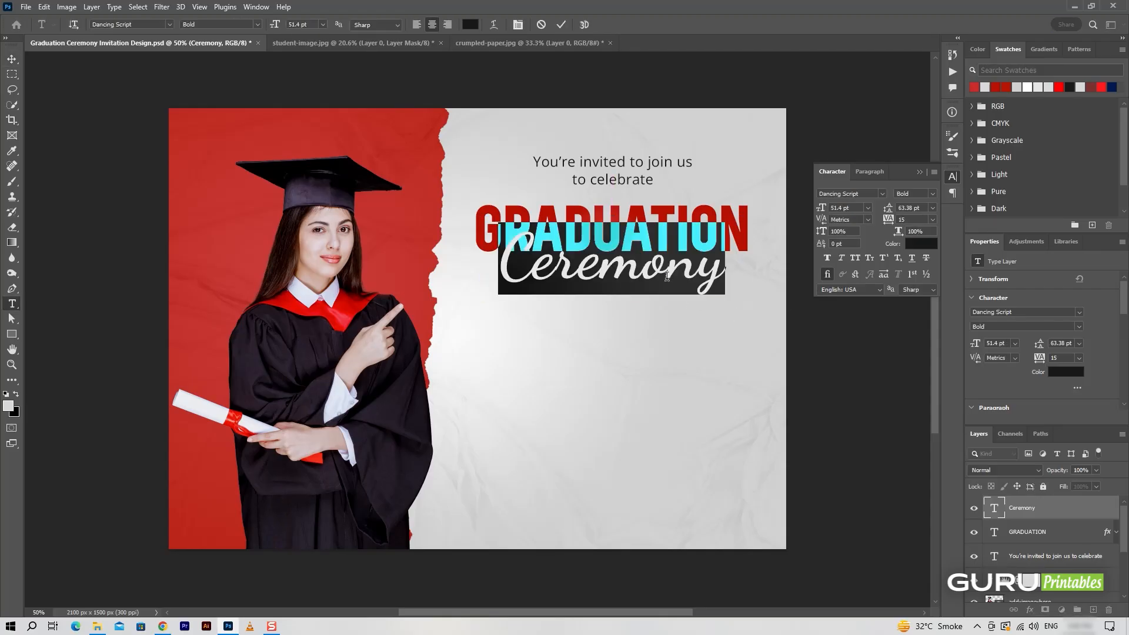
pyautogui.click(257, 25)
pyautogui.click(226, 40)
pyautogui.click(561, 25)
pyautogui.press('v')
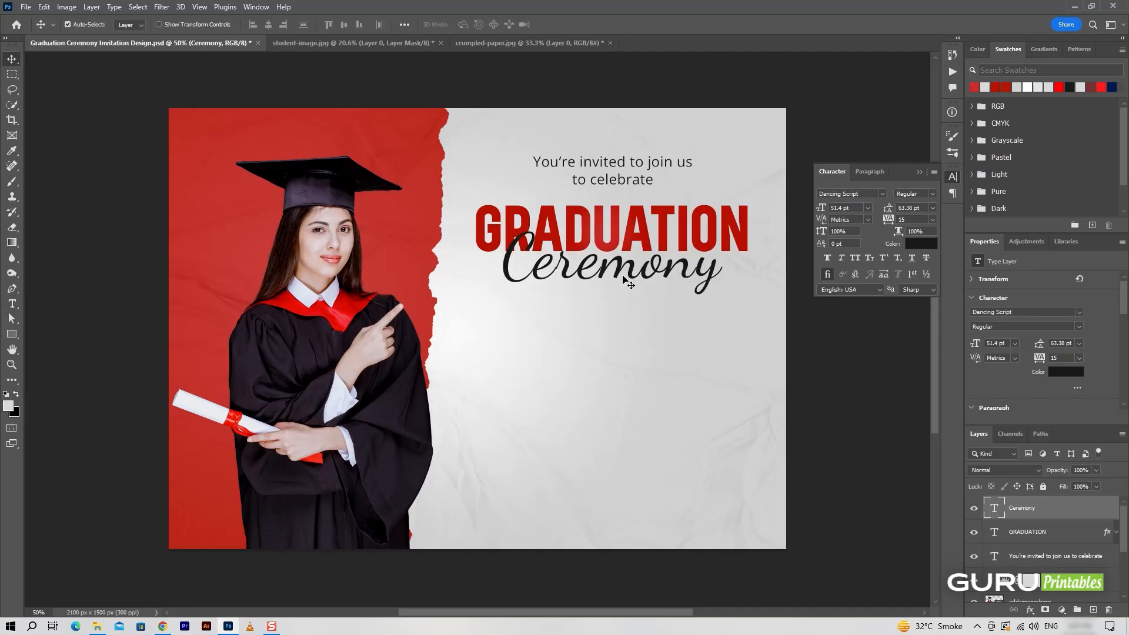
pyautogui.moveTo(641, 276); pyautogui.dragTo(641, 274)
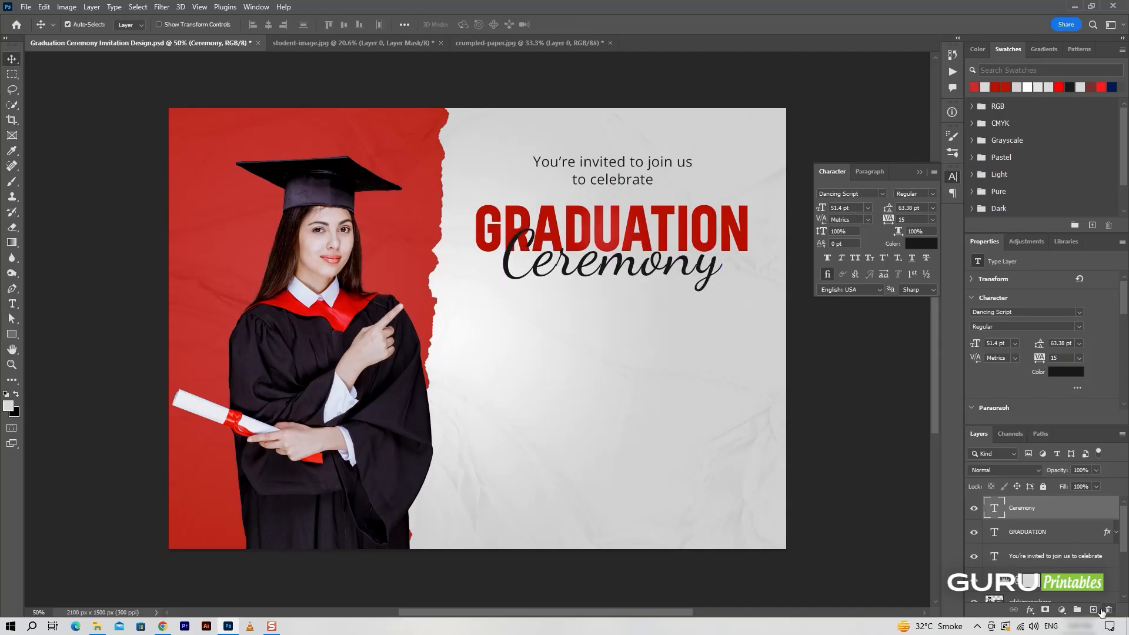
# - Create a placeholder Lorem ipsum paragraph in a text box below Ceremony, using Open Sans Regular
pyautogui.click(1106, 611)
pyautogui.click(555, 231)
pyautogui.click(1093, 609)
pyautogui.click(12, 306)
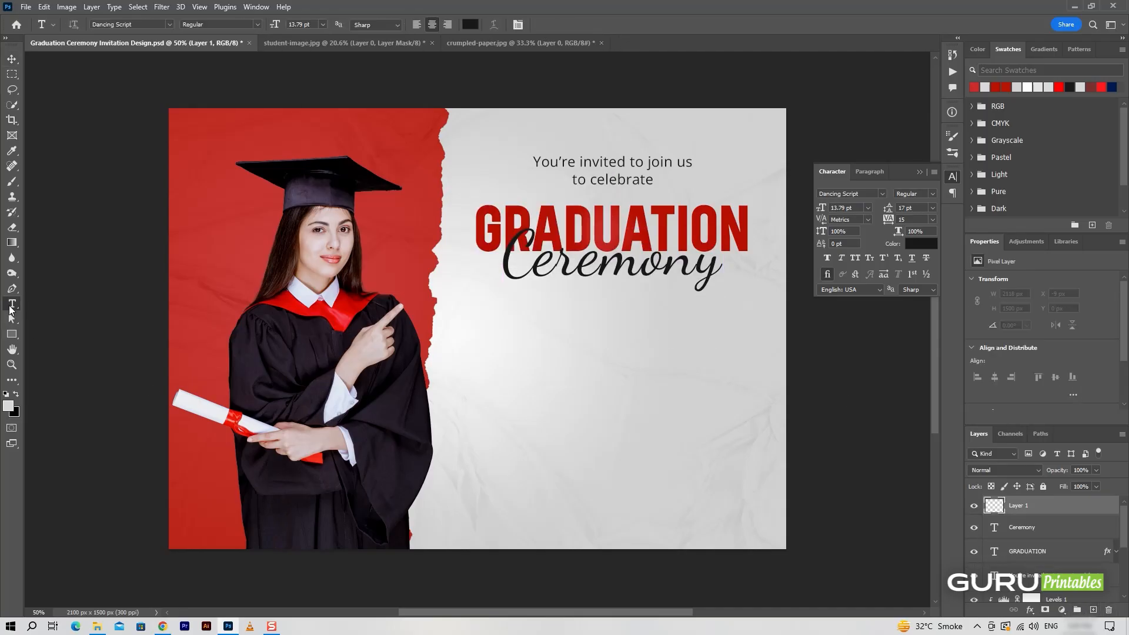
pyautogui.moveTo(476, 306); pyautogui.dragTo(751, 364)
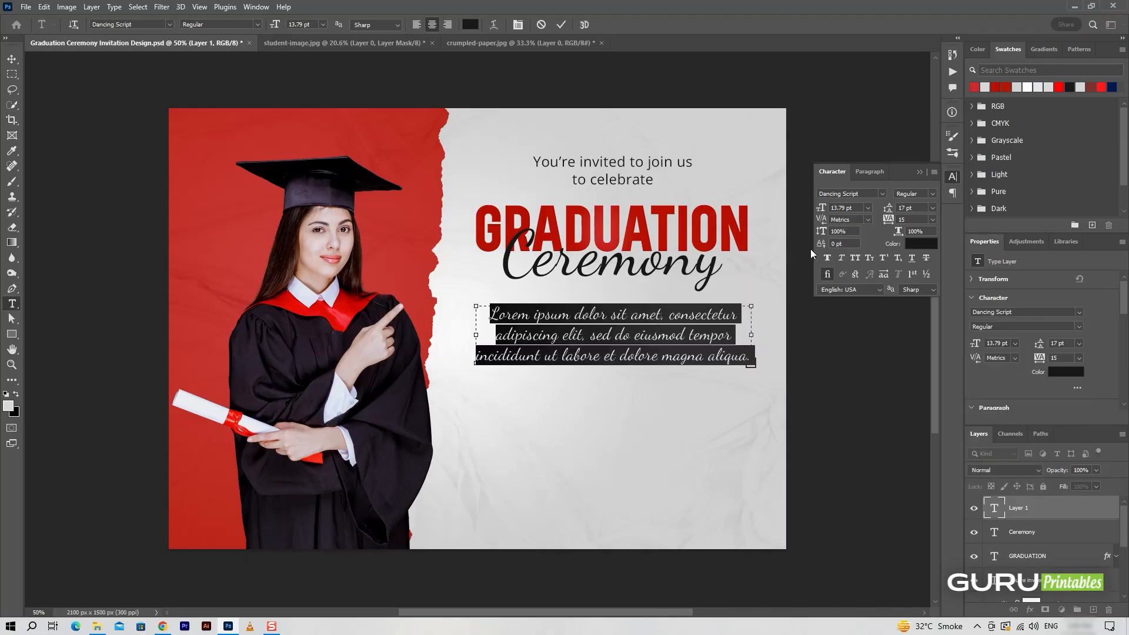
pyautogui.write('Open Sans')
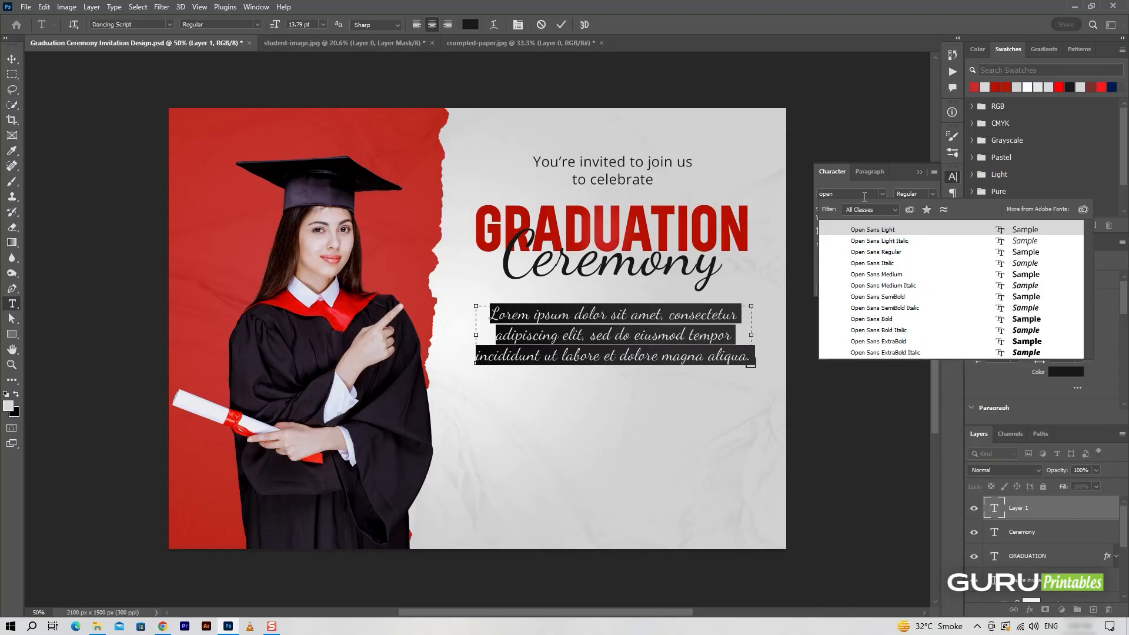
pyautogui.click(887, 254)
# - Set the paragraph to 7 pt with 9 pt leading, narrow its box slightly, centre it beneath the heading and save the document
pyautogui.moveTo(823, 209); pyautogui.dragTo(818, 209)
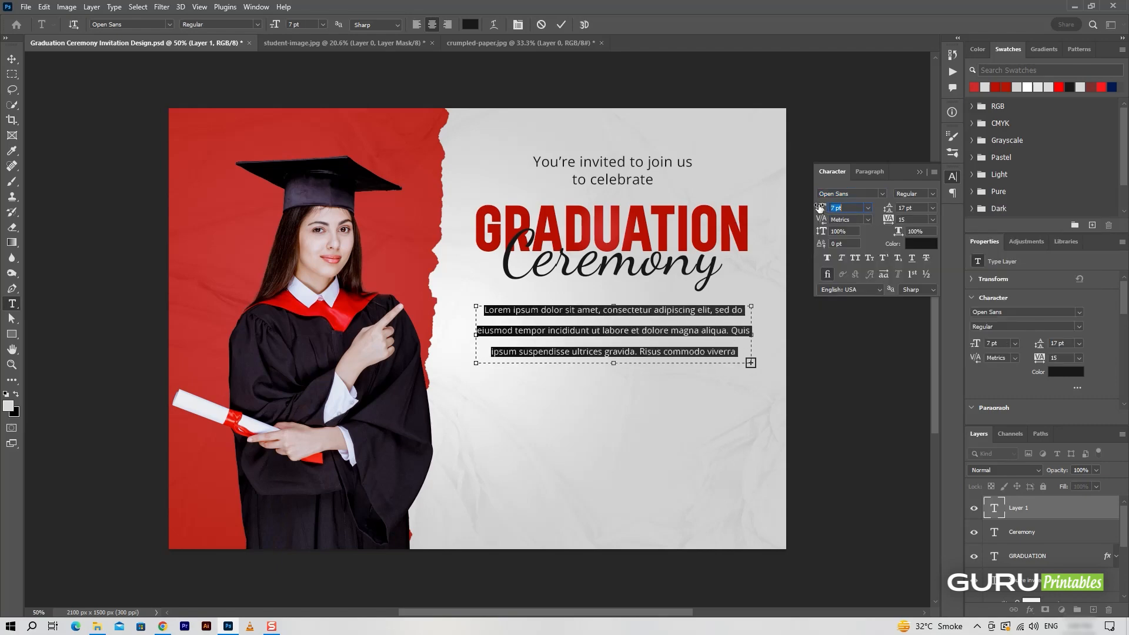
pyautogui.moveTo(891, 211); pyautogui.dragTo(888, 212)
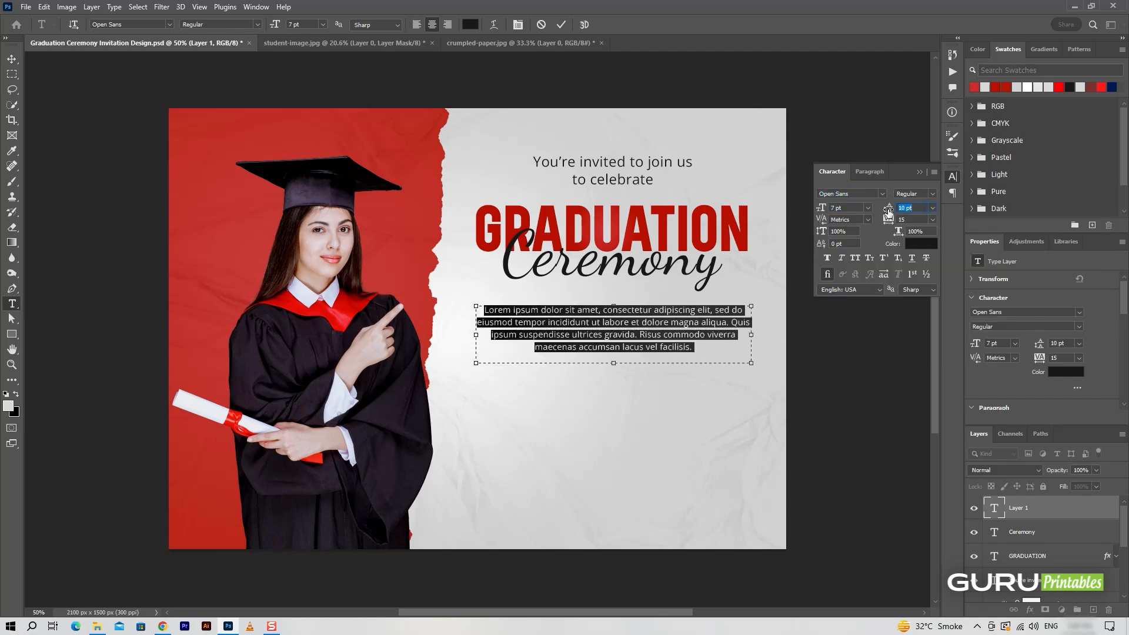
pyautogui.moveTo(752, 334); pyautogui.dragTo(739, 333)
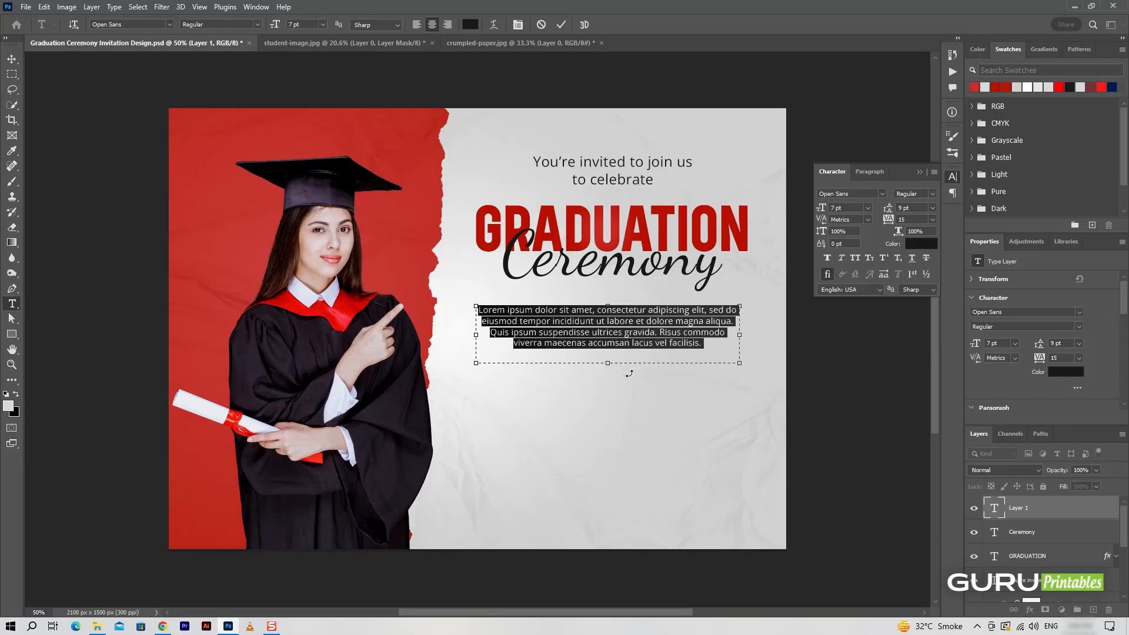
pyautogui.click(781, 163)
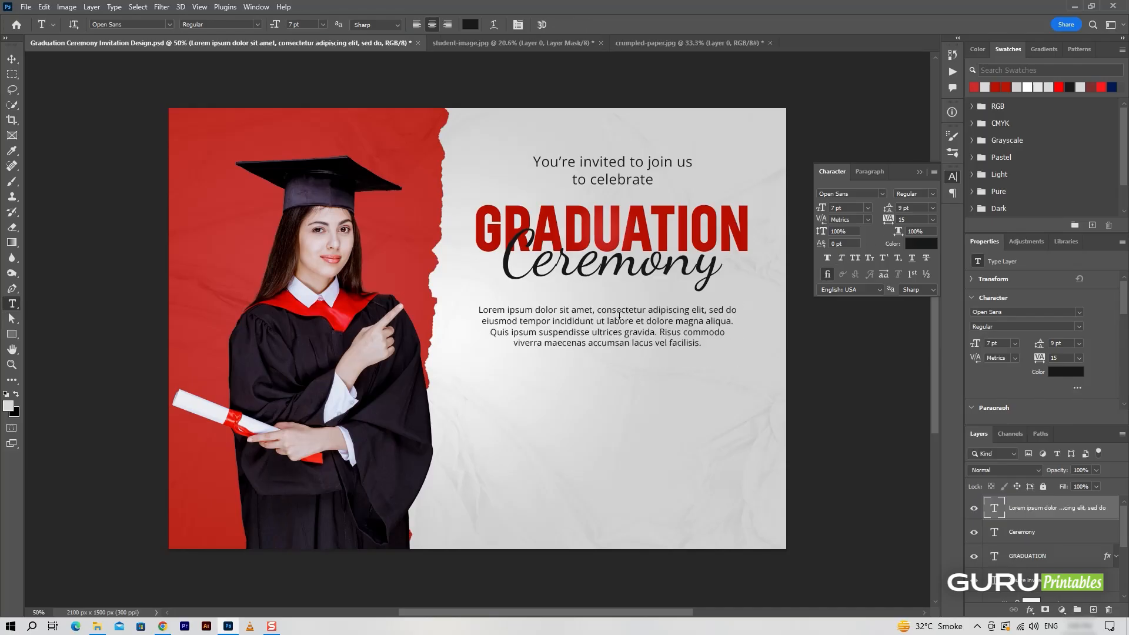
pyautogui.press('v')
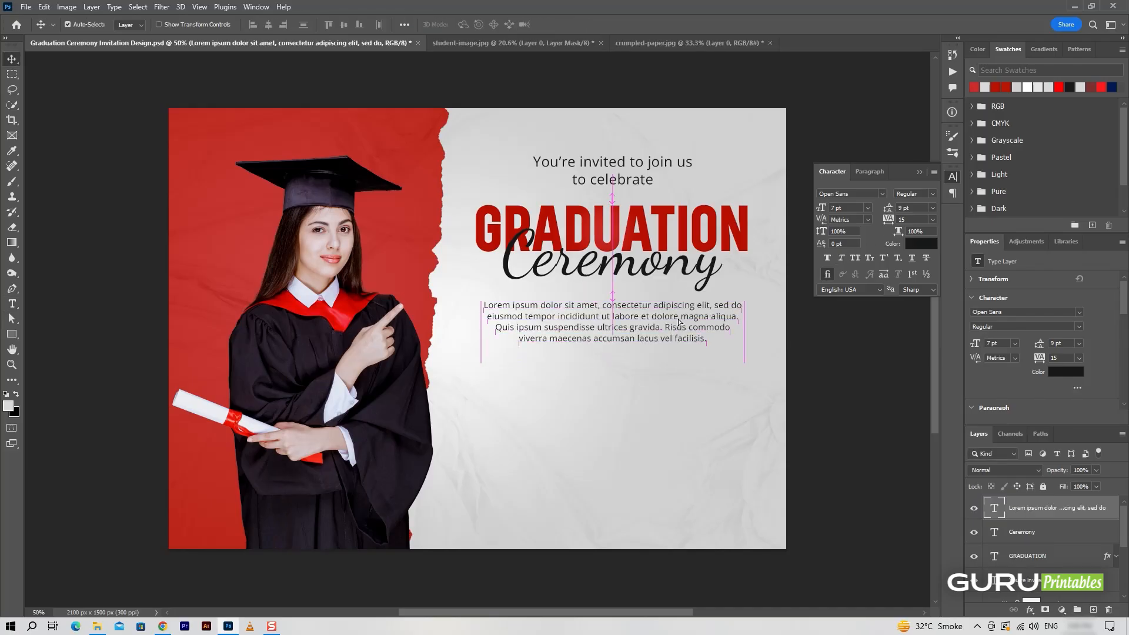
pyautogui.hotkey('ctrl', 's')
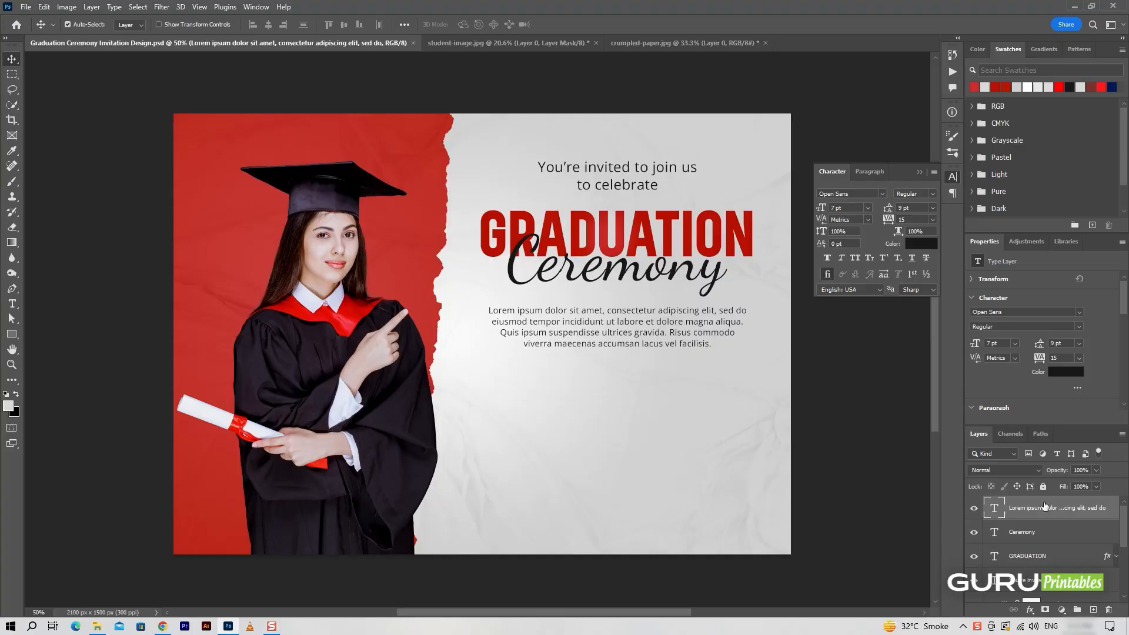
# - Open g-hat.png from the Assets folder and bring the cap image into the invitation document
pyautogui.click(19, 7)
pyautogui.click(39, 30)
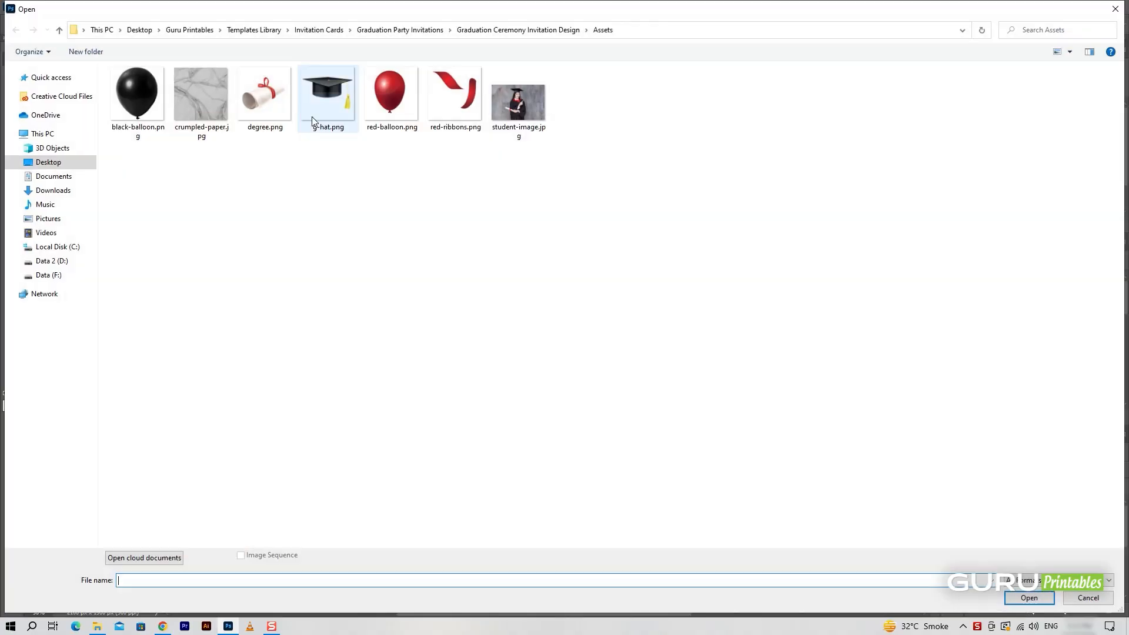
pyautogui.click(325, 97)
pyautogui.click(1019, 595)
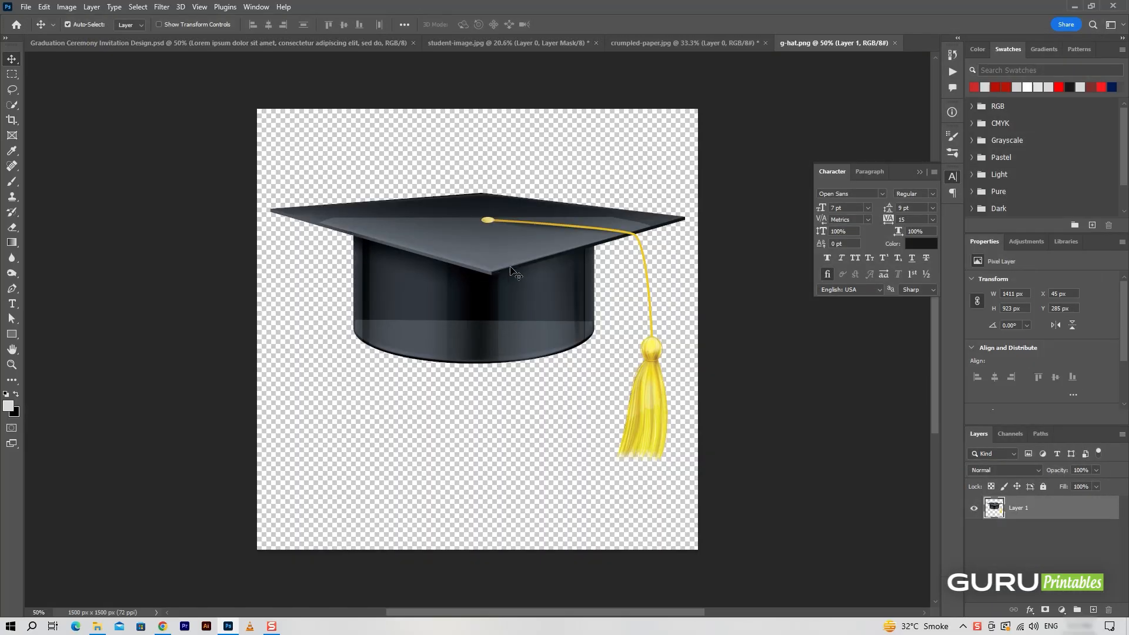
pyautogui.moveTo(546, 291); pyautogui.dragTo(683, 358)
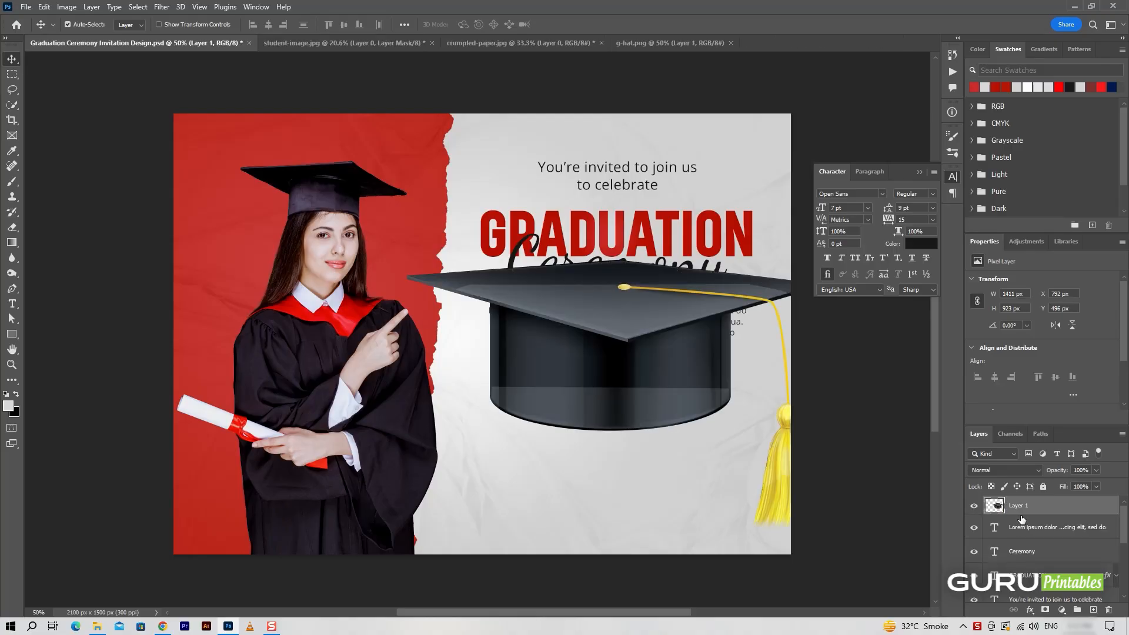
# - Rename the cap layer g-hat and convert it to a smart object
pyautogui.write('g-hat')
pyautogui.press('Return')
pyautogui.rightClick(1051, 511)
pyautogui.click(1008, 178)
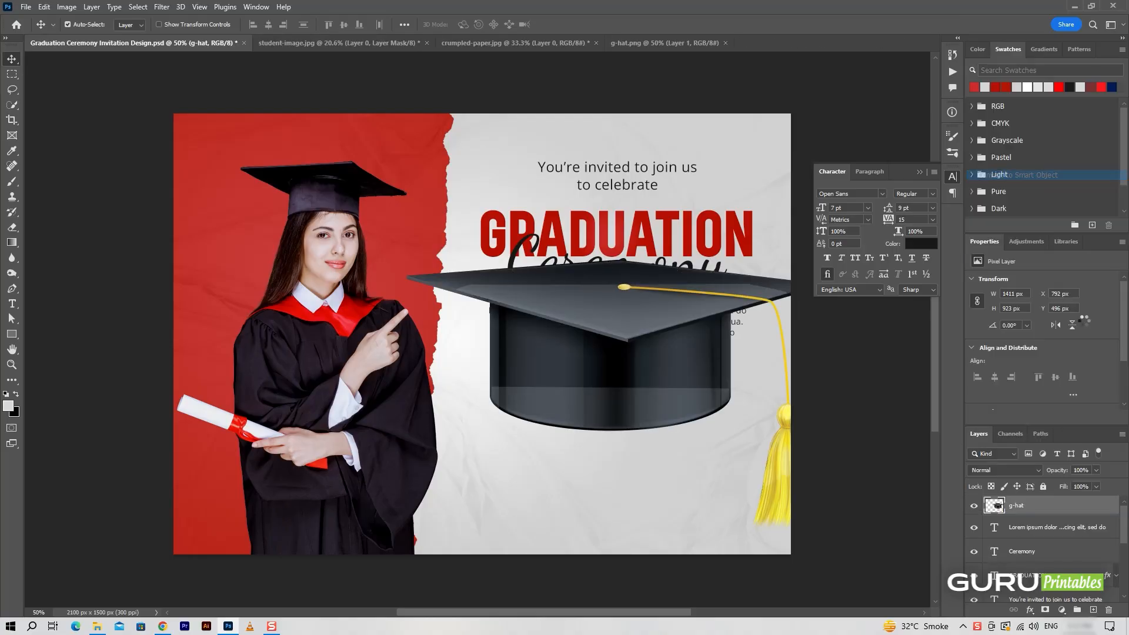
# - Scale the graduation cap down to about 21% and centre it just below the paragraph
pyautogui.hotkey('ctrl', 't')
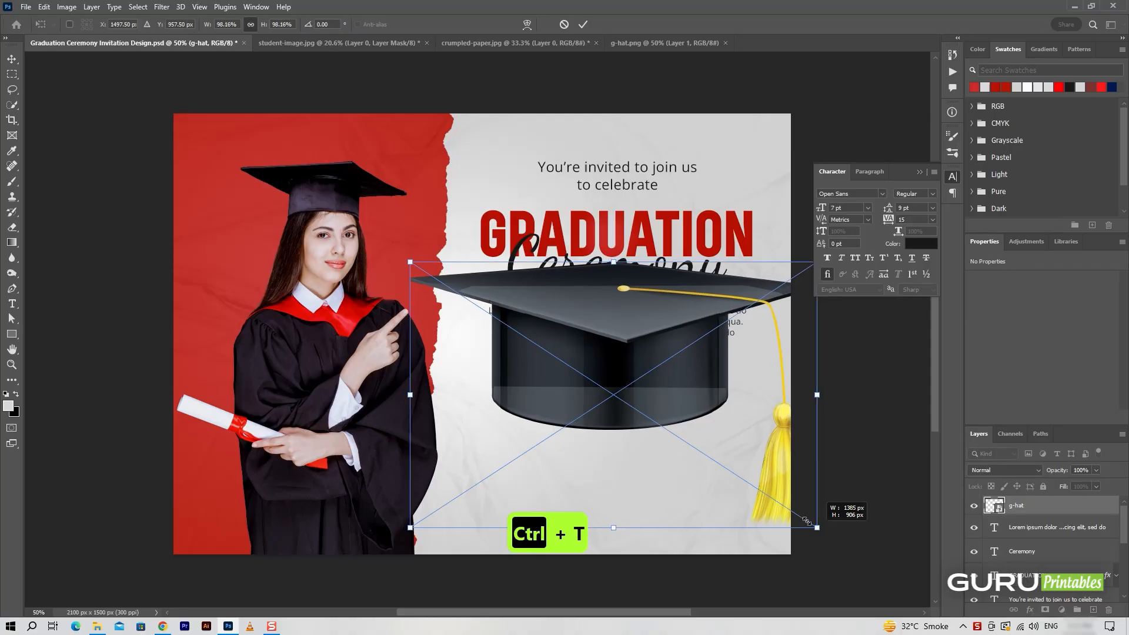
pyautogui.moveTo(820, 530); pyautogui.dragTo(635, 387)
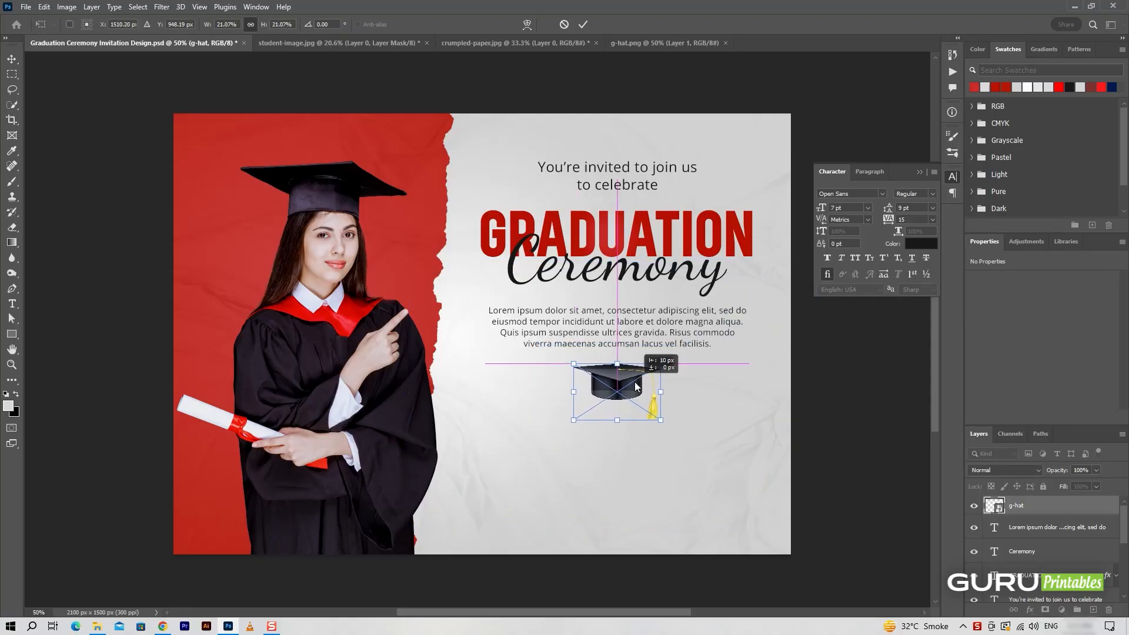
pyautogui.click(582, 24)
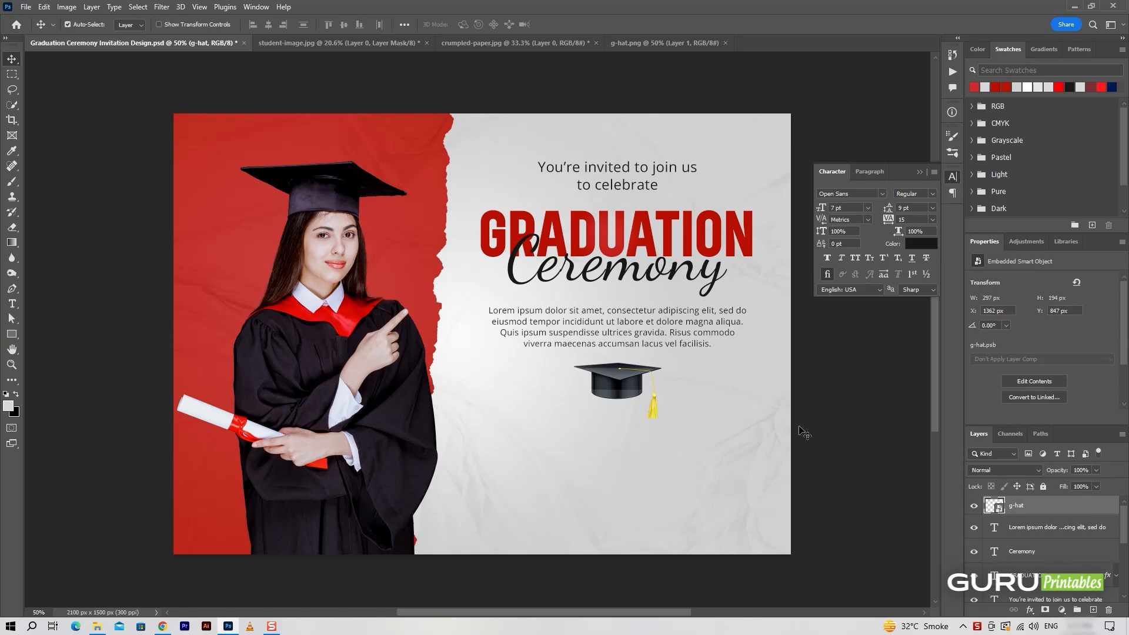
# - Add a Hue/Saturation adjustment that turns the yellow tassel red: Yellows hue -52, saturation +12, lightness about -20
pyautogui.hotkey('ctrl', '=')
pyautogui.moveTo(527, 378); pyautogui.dragTo(523, 379)
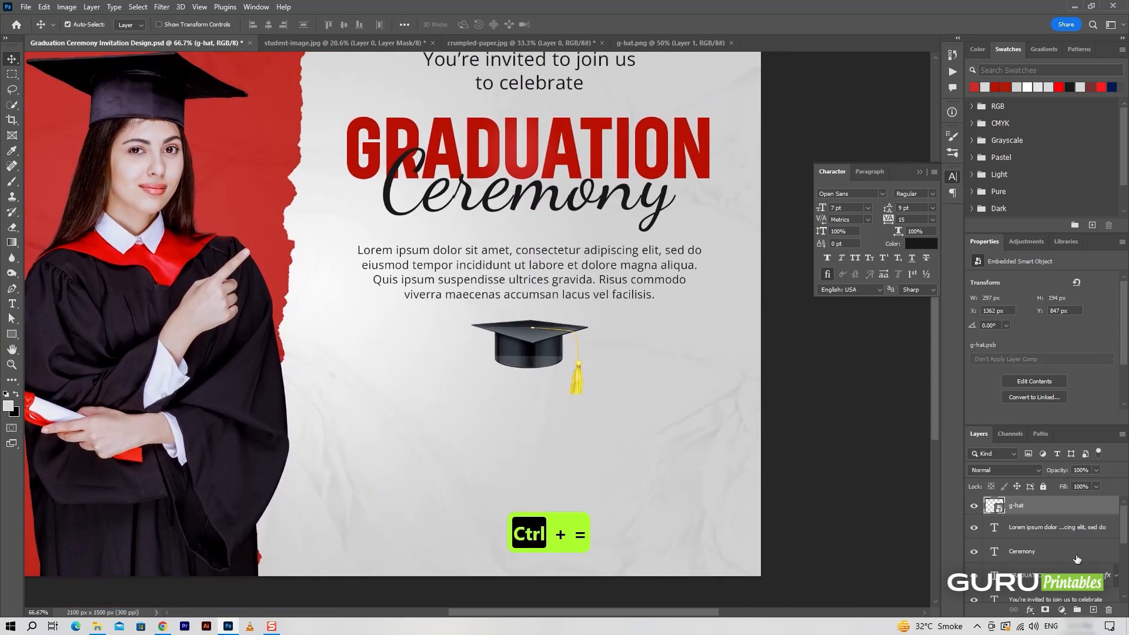
pyautogui.click(1063, 610)
pyautogui.click(1067, 497)
pyautogui.click(979, 297)
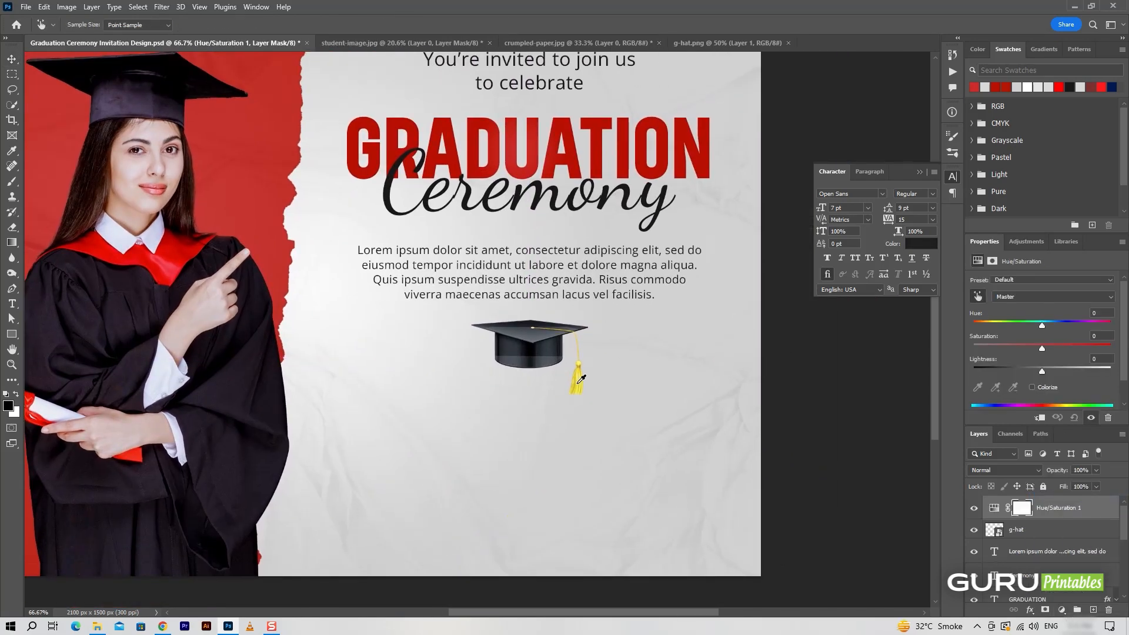
pyautogui.click(579, 377)
pyautogui.moveTo(1042, 325); pyautogui.dragTo(1008, 323)
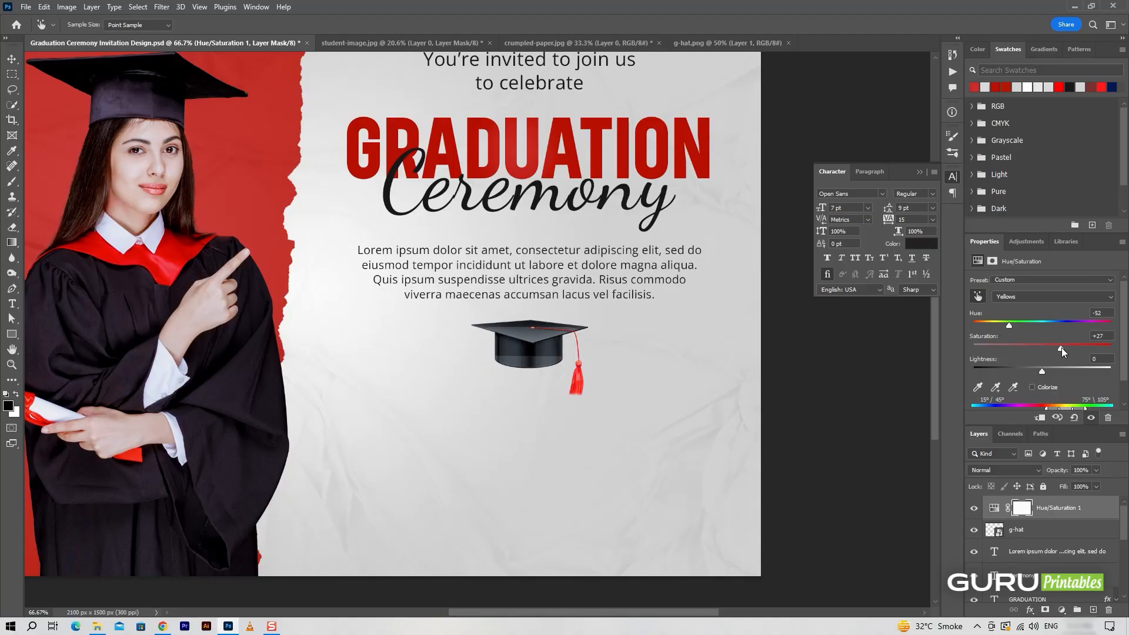
pyautogui.moveTo(1042, 371); pyautogui.dragTo(1027, 368)
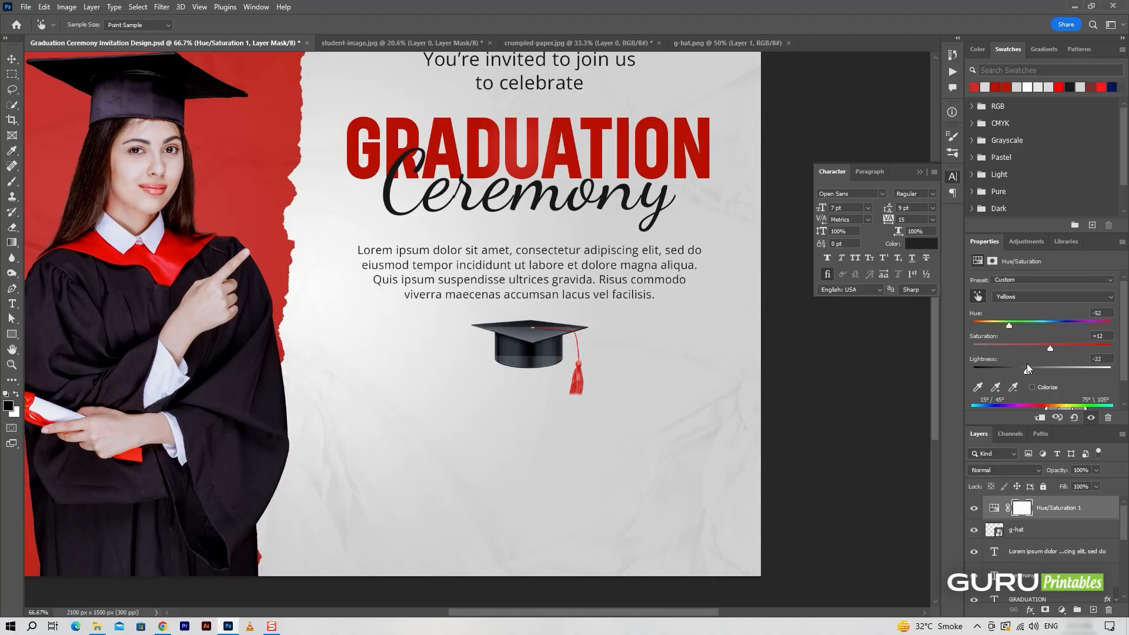
# - Clip the Hue/Saturation adjustment to the g-hat layer
pyautogui.rightClick(1068, 510)
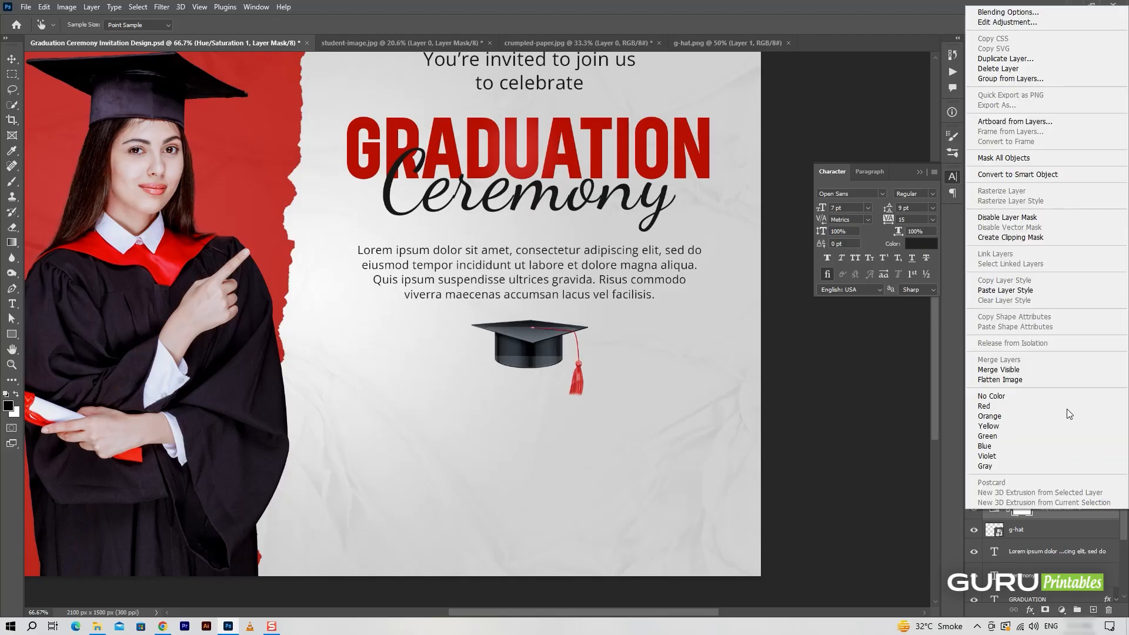
pyautogui.click(1007, 246)
pyautogui.hotkey('alt', 'v')
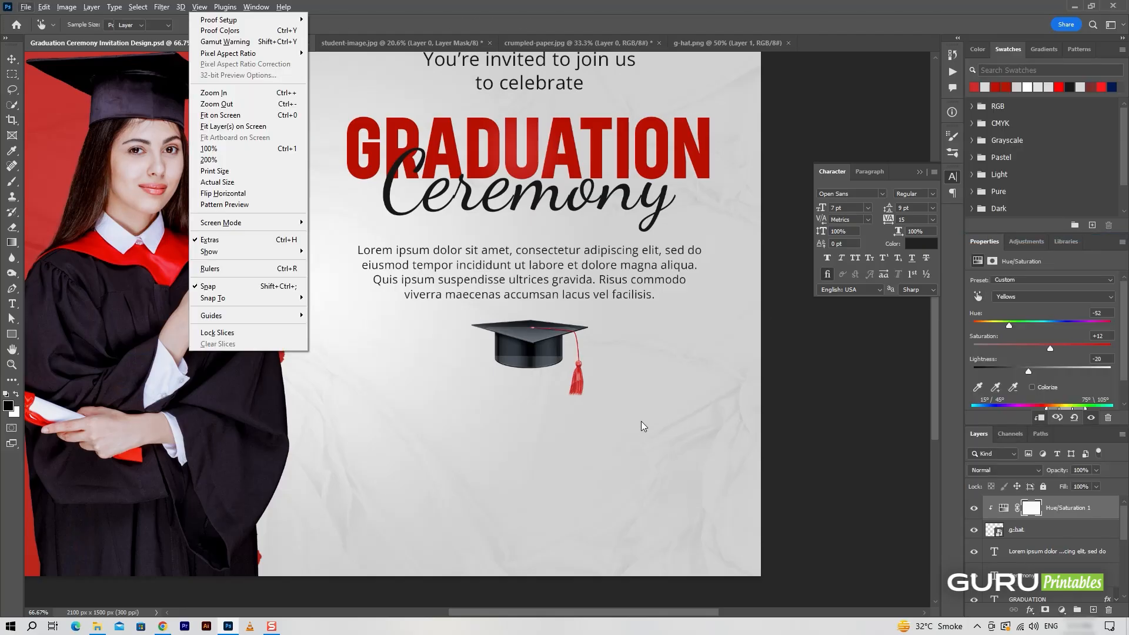
# - Add the centred text line "SATURDAY, JULY 19" on a new layer just below the graduation cap
pyautogui.press('v')
pyautogui.click(864, 419)
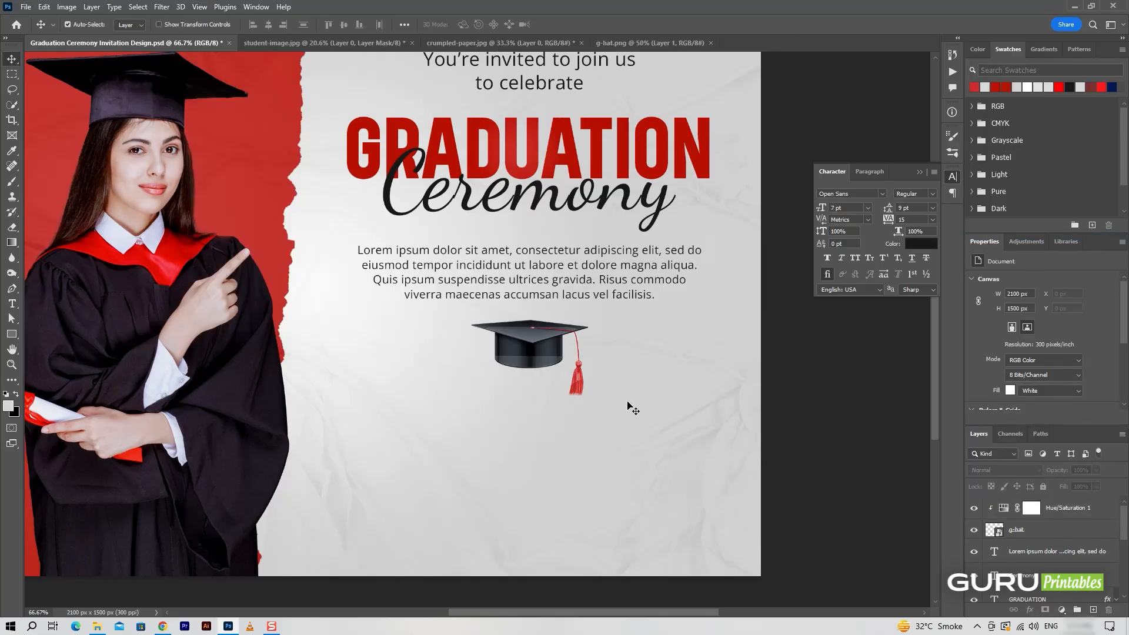
pyautogui.moveTo(630, 408); pyautogui.dragTo(692, 354)
pyautogui.click(1058, 511)
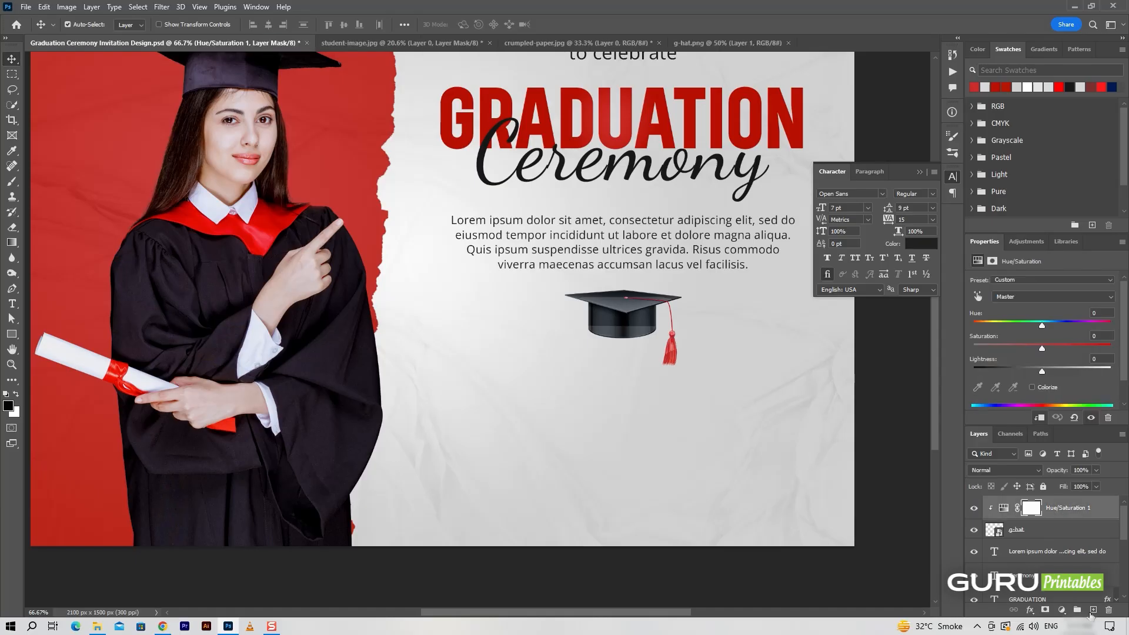
pyautogui.click(1093, 610)
pyautogui.click(12, 303)
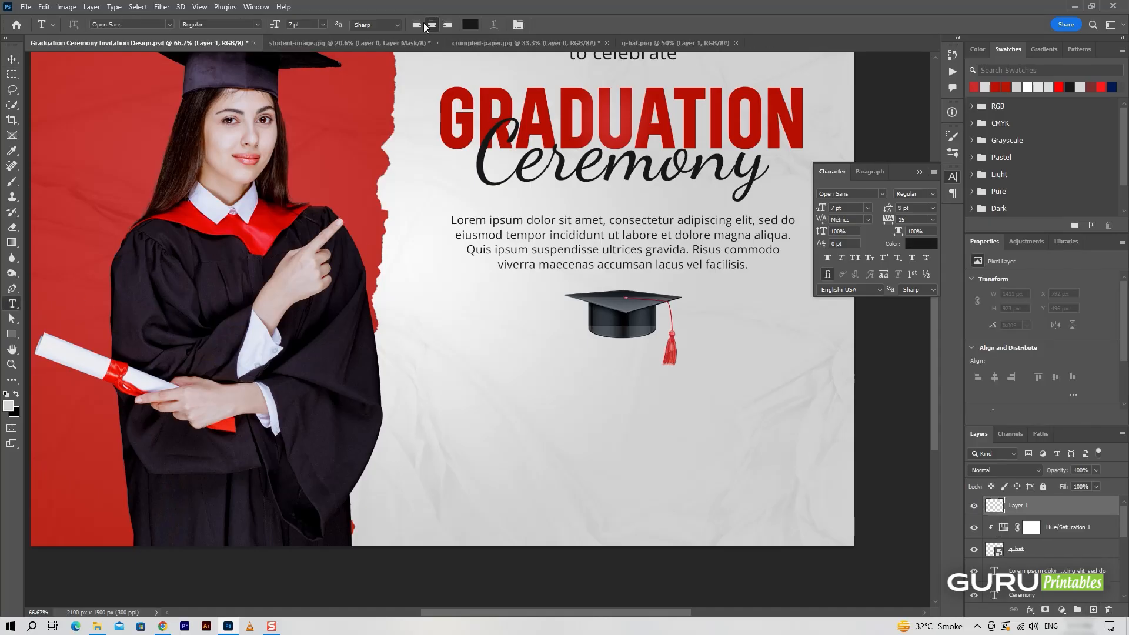
pyautogui.click(615, 387)
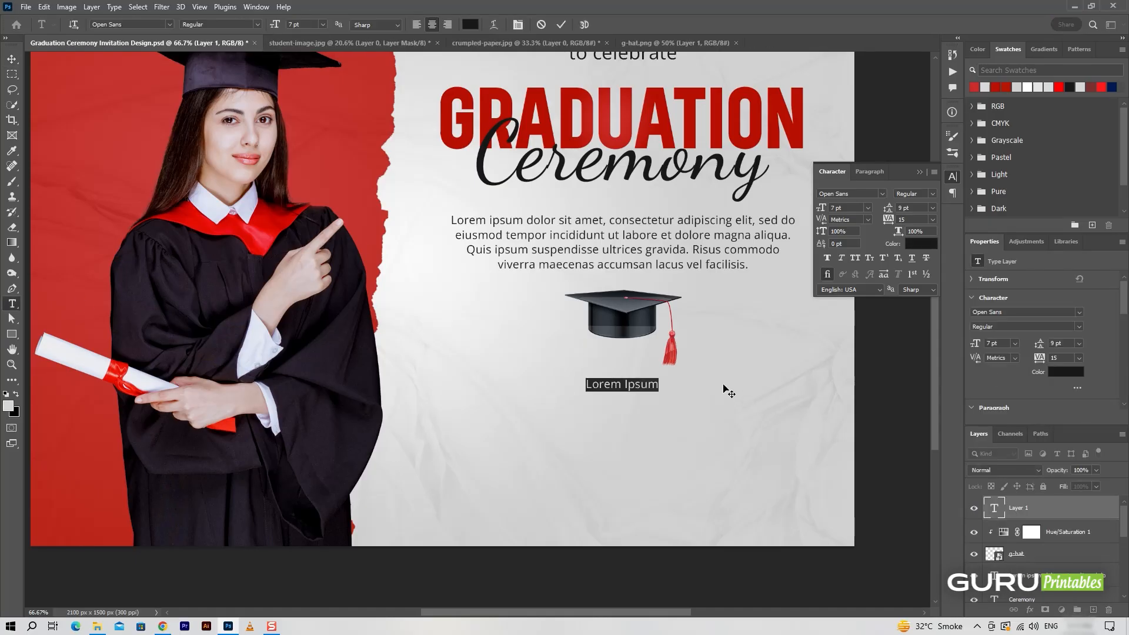
pyautogui.write('Sat')
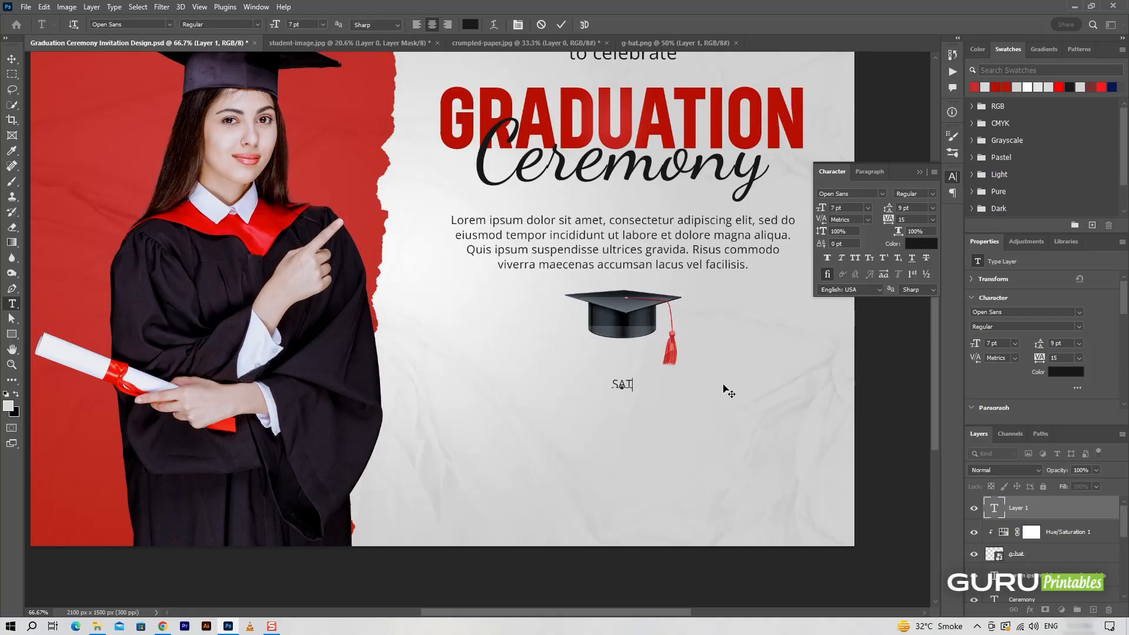
pyautogui.write('urday, July 19')
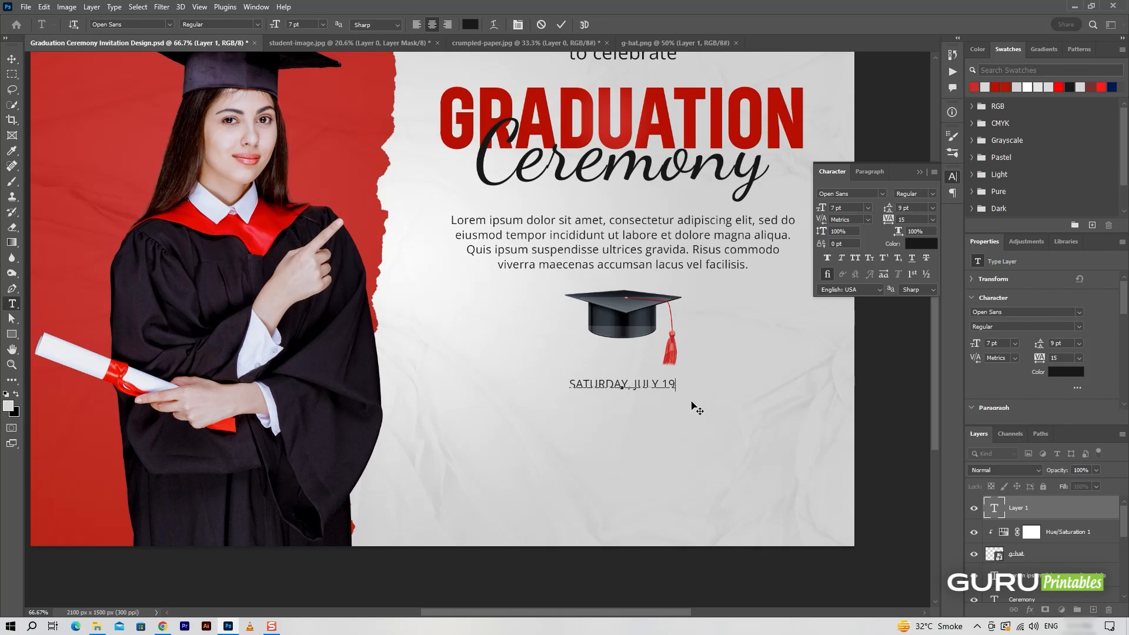
# - Set the date line to Open Sans Medium, 11 pt with tracking 115, and nudge it slightly up
pyautogui.moveTo(678, 386); pyautogui.dragTo(563, 387)
pyautogui.click(932, 194)
pyautogui.click(919, 263)
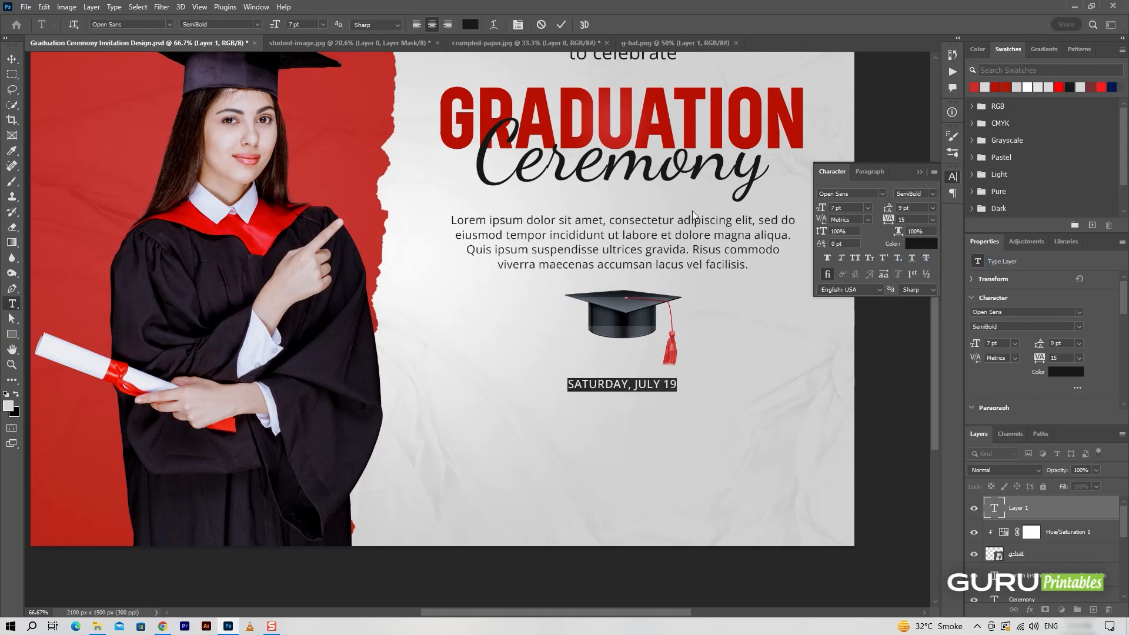
pyautogui.moveTo(827, 207)
pyautogui.mouseDown()
pyautogui.moveTo(838, 208)
pyautogui.moveTo(823, 209)
pyautogui.mouseUp()
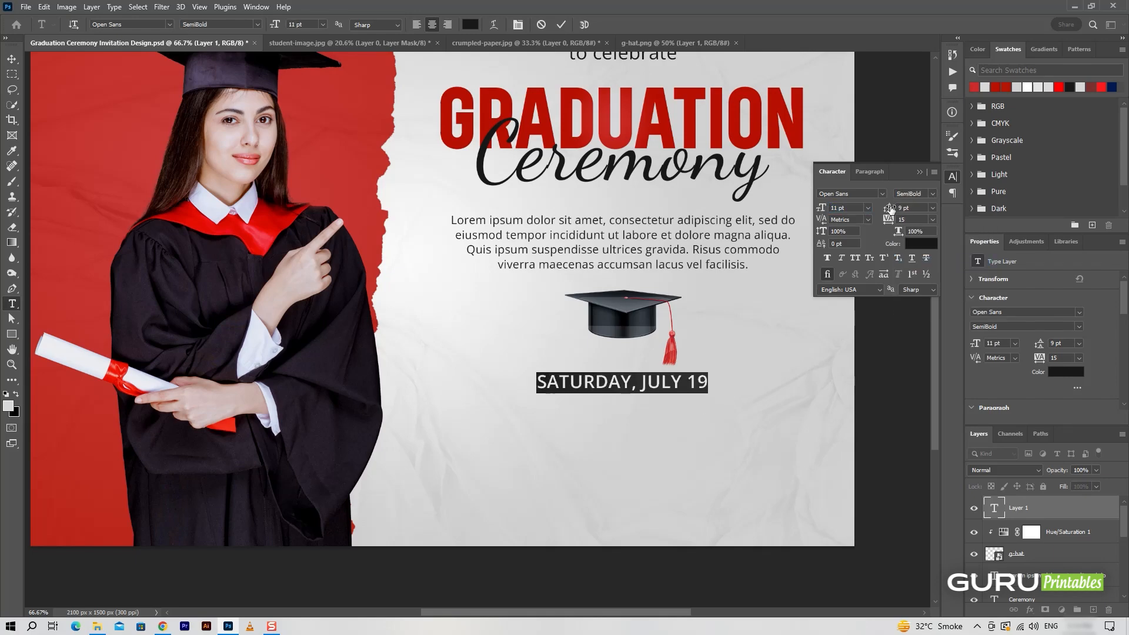
pyautogui.moveTo(891, 220); pyautogui.dragTo(895, 221)
pyautogui.click(932, 194)
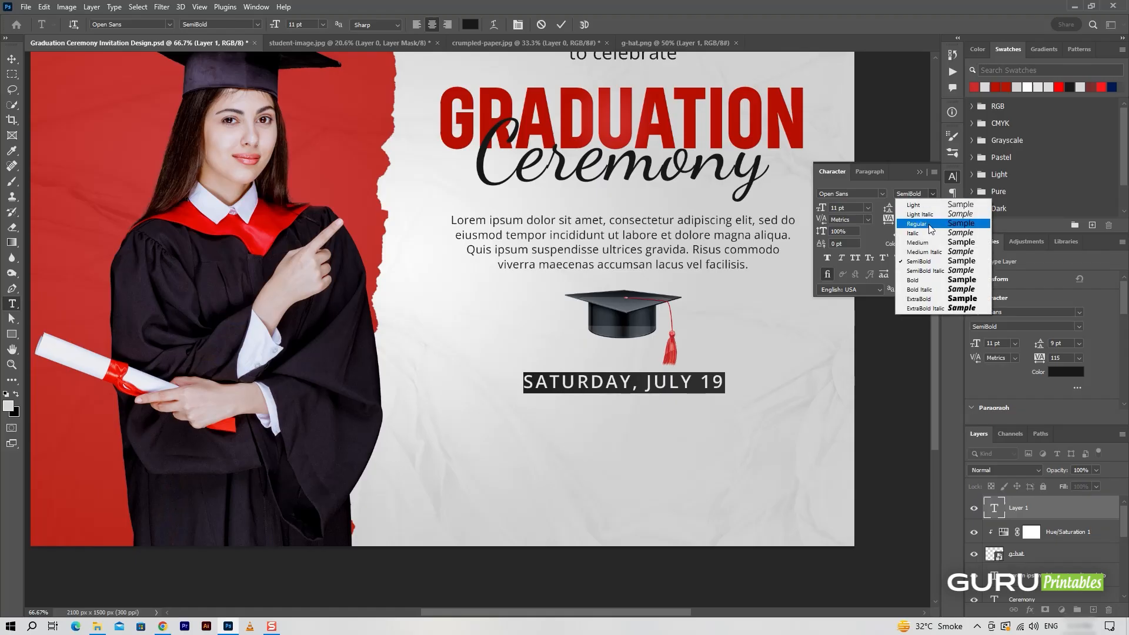
pyautogui.click(925, 243)
pyautogui.click(562, 25)
pyautogui.press('v')
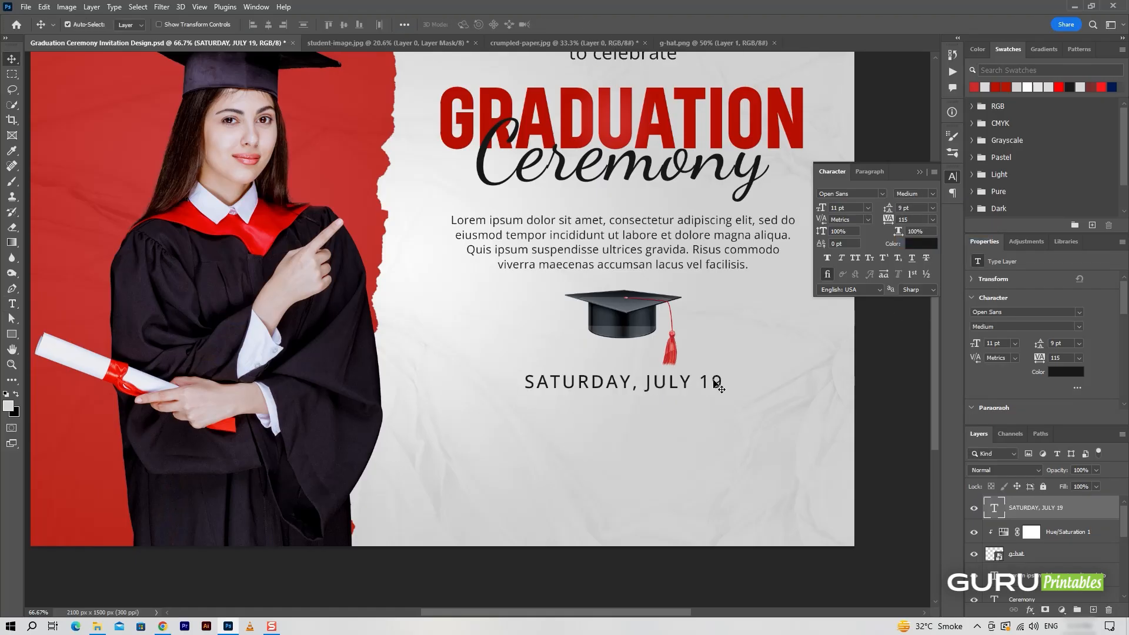
pyautogui.click(717, 384)
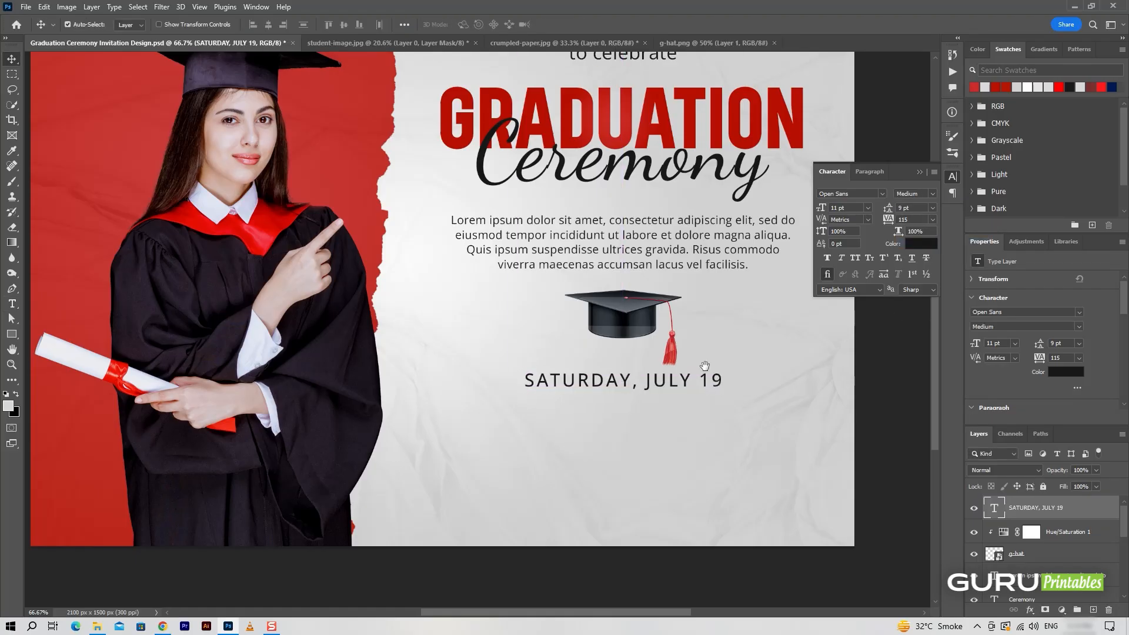
# - Draw a pill shape with fully rounded ends, about 543 x 70 px, just below the date line
pyautogui.scroll(-3, 765, 373)
pyautogui.click(1092, 610)
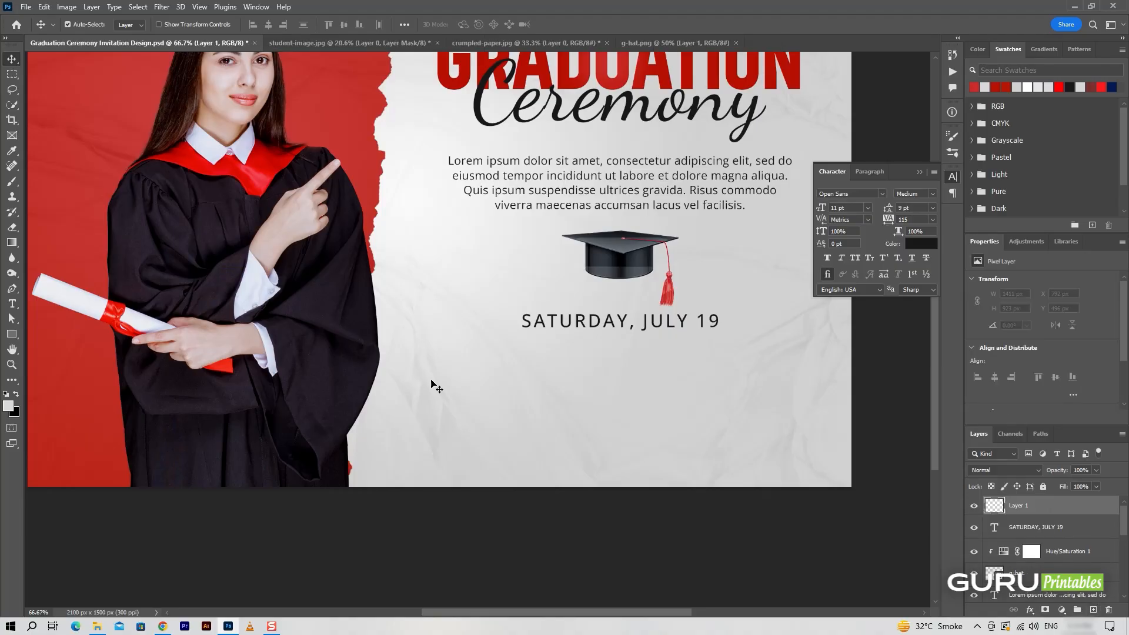
pyautogui.scroll(2, 428, 416)
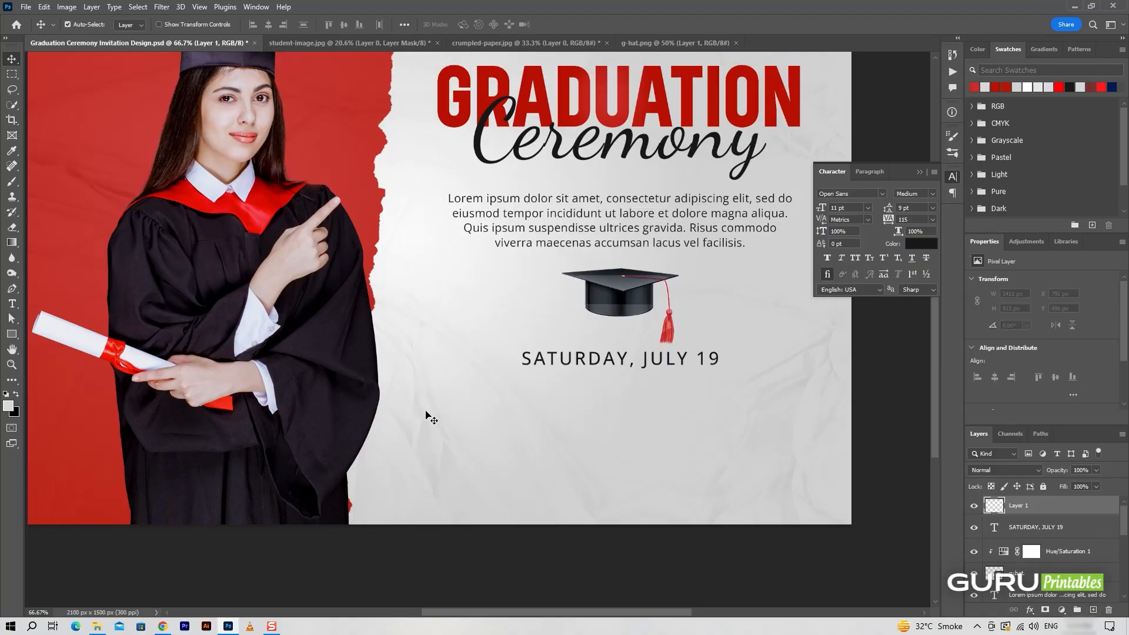
pyautogui.click(12, 335)
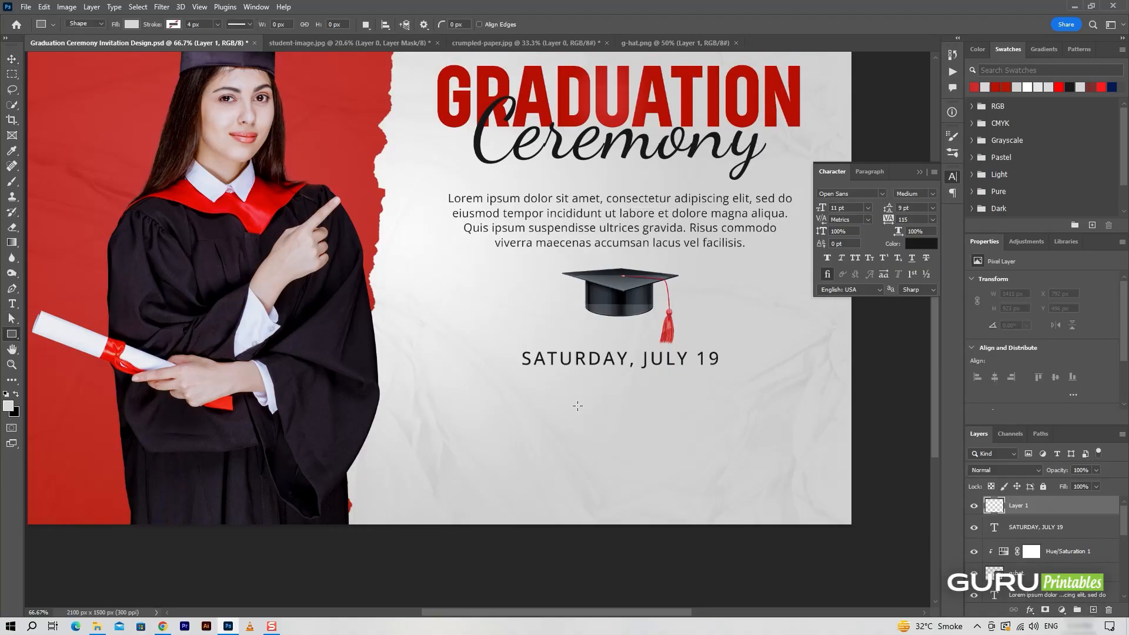
pyautogui.moveTo(543, 389)
pyautogui.mouseDown()
pyautogui.moveTo(756, 436)
pyautogui.moveTo(650, 381)
pyautogui.mouseUp()
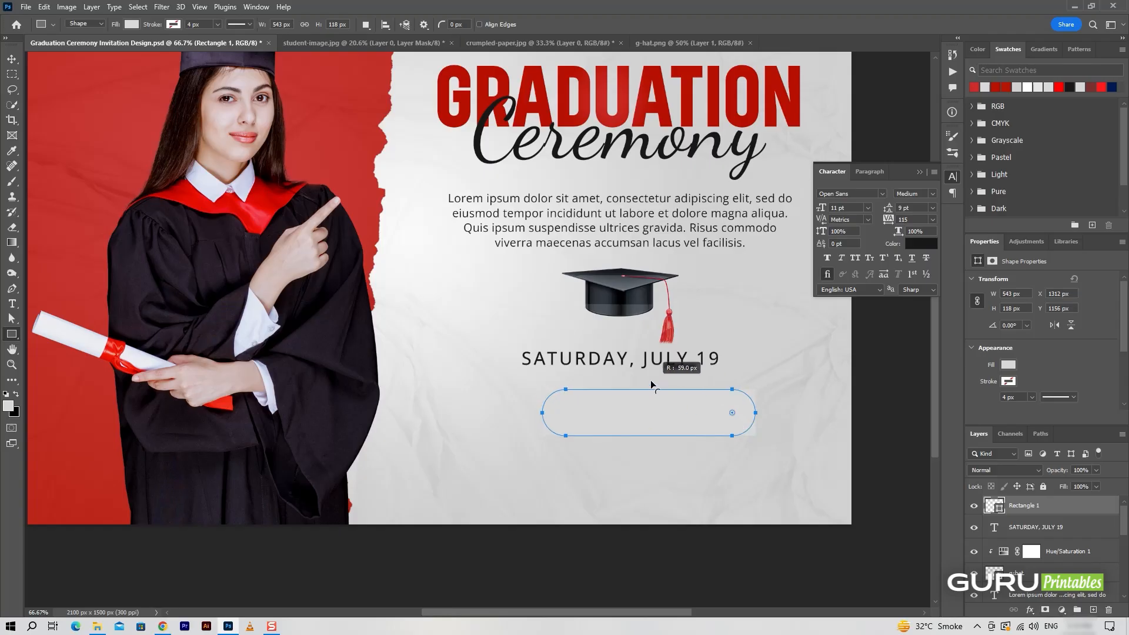
pyautogui.moveTo(650, 436); pyautogui.dragTo(652, 417)
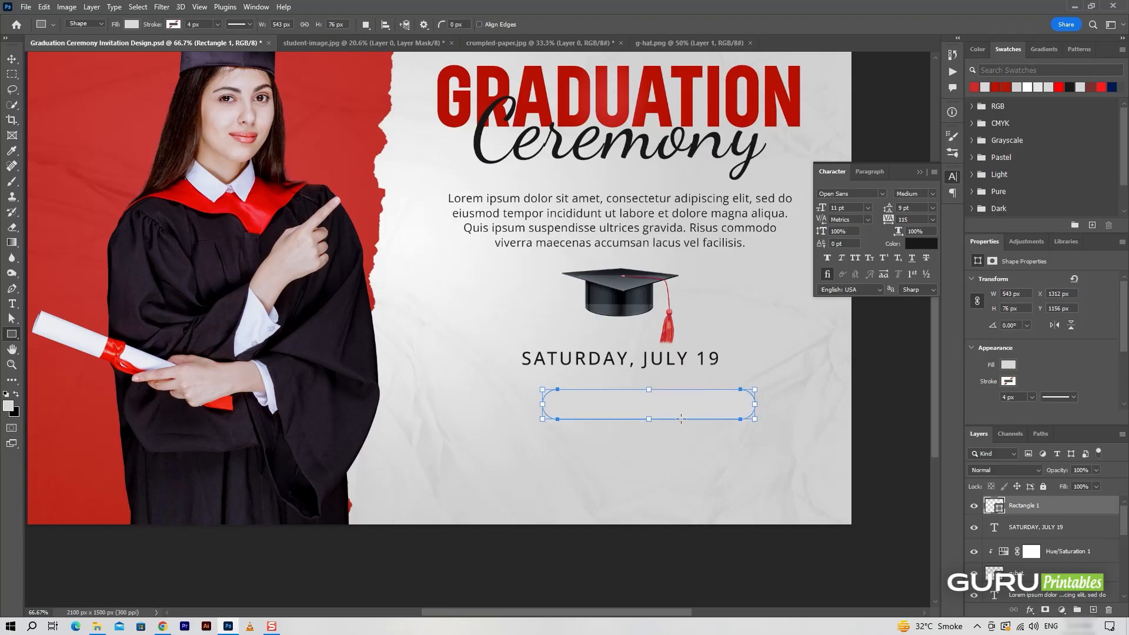
pyautogui.moveTo(652, 419); pyautogui.dragTo(652, 417)
pyautogui.press('v')
pyautogui.rightClick(1097, 512)
pyautogui.click(1005, 14)
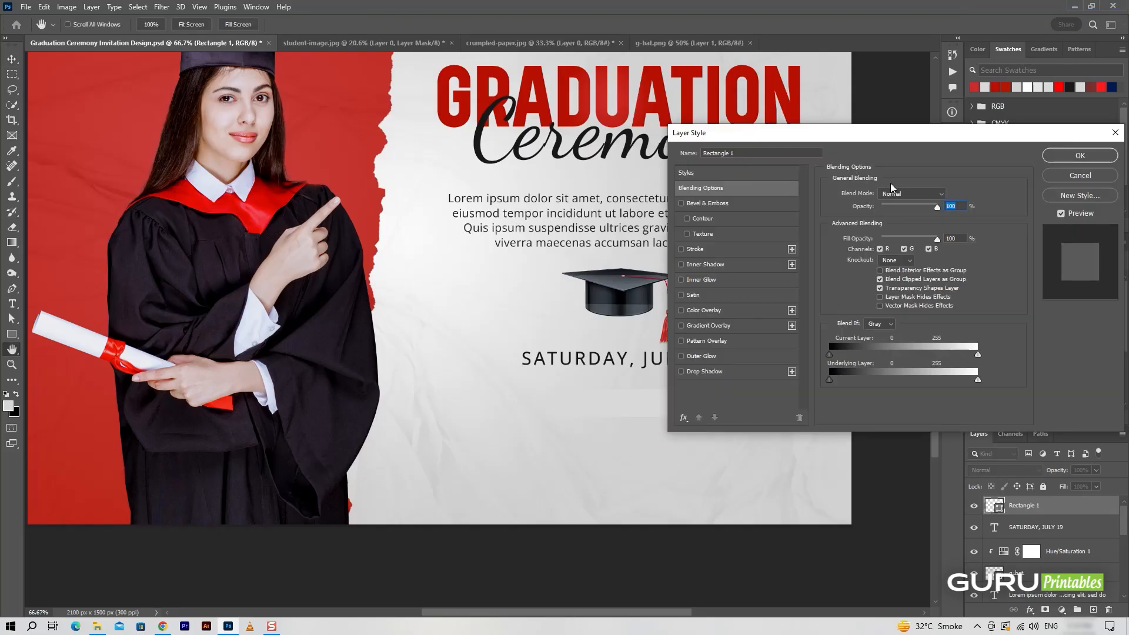
pyautogui.press('Escape')
# - Give the pill shape a Linear Burn drop shadow with angle 90°, distance 5 px, size 13 px and opacity slightly above 25%
pyautogui.rightClick(1084, 508)
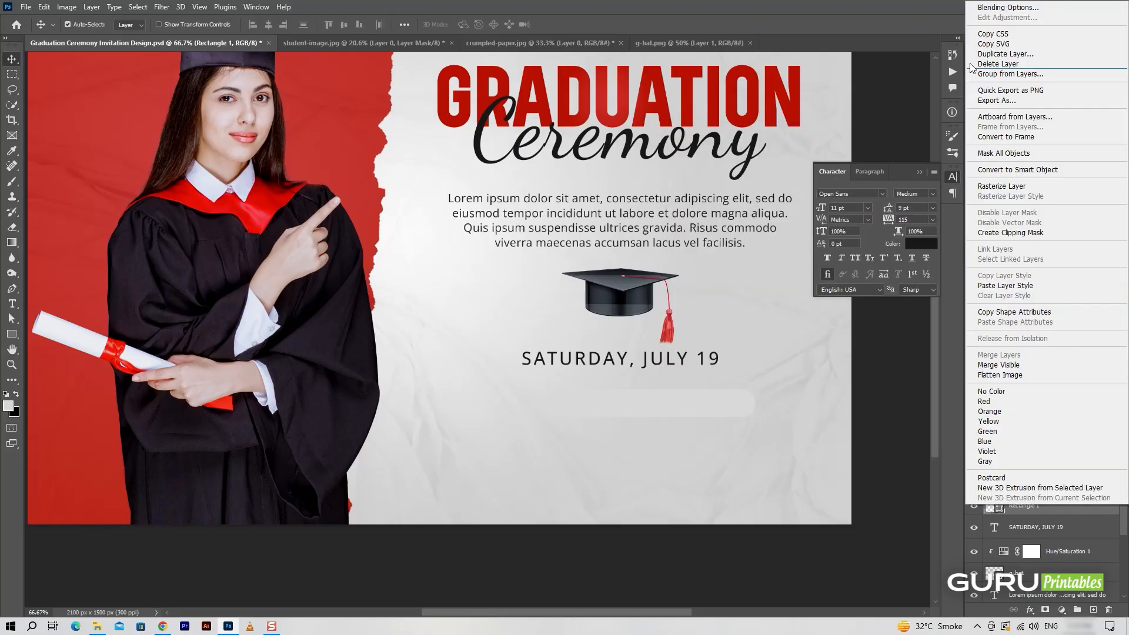
pyautogui.click(1008, 7)
pyautogui.click(723, 372)
pyautogui.moveTo(856, 132); pyautogui.dragTo(975, 103)
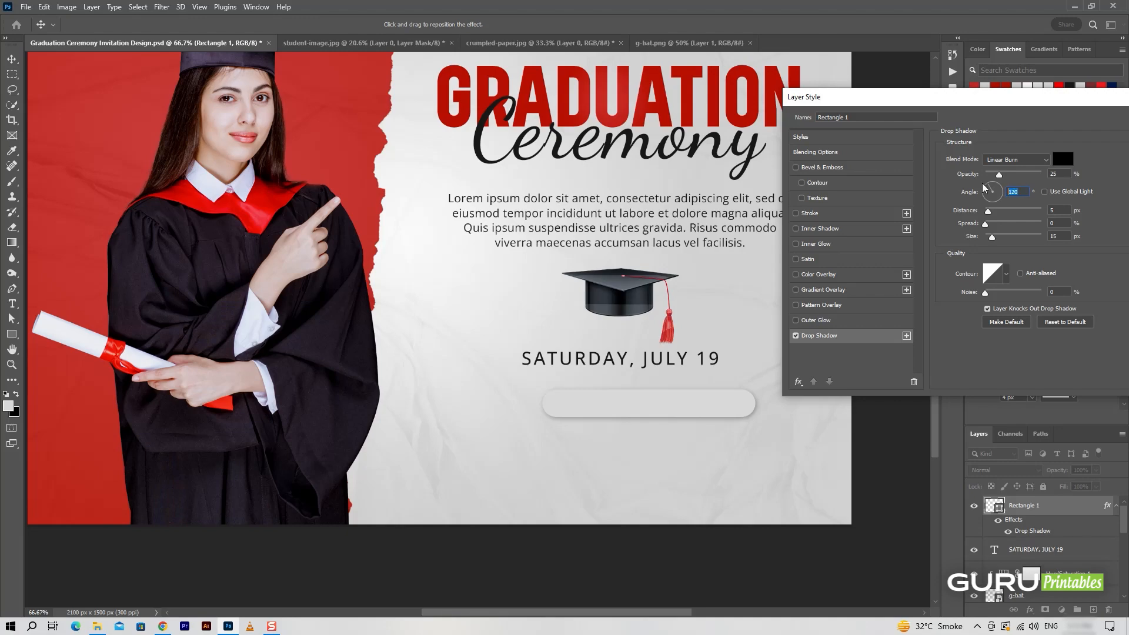
pyautogui.write('90')
pyautogui.moveTo(988, 211); pyautogui.dragTo(990, 238)
pyautogui.moveTo(1043, 103); pyautogui.dragTo(948, 100)
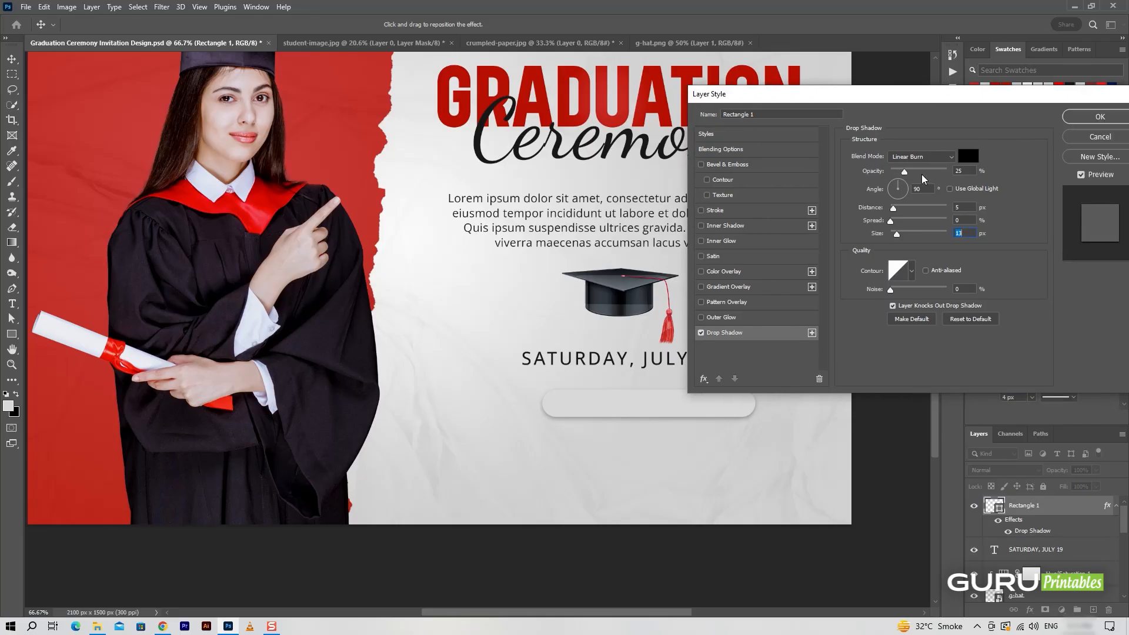
pyautogui.moveTo(909, 178); pyautogui.dragTo(912, 178)
pyautogui.press('Return')
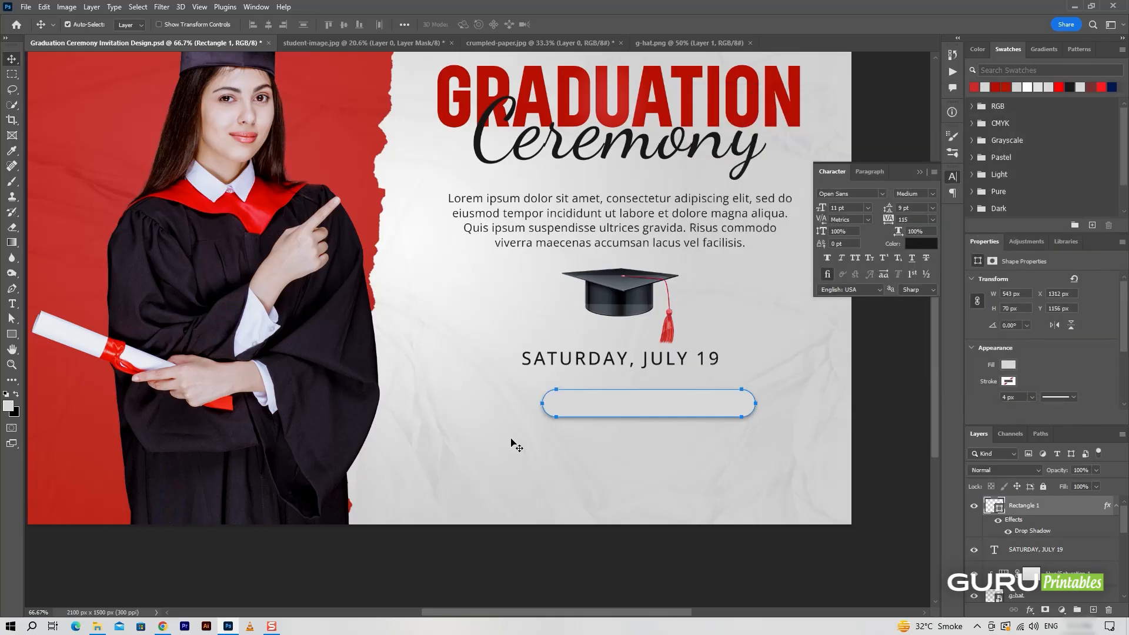
pyautogui.click(1116, 507)
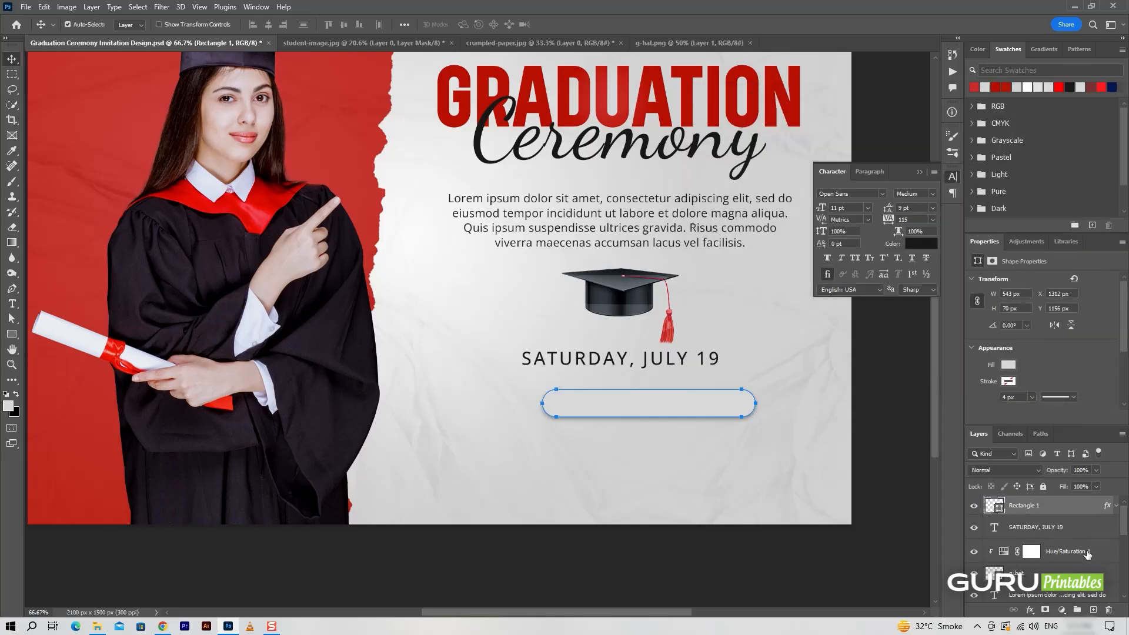
# - Draw a circle about 97 px in diameter on a new layer, overlapping the pill shape's left end
pyautogui.click(1093, 610)
pyautogui.rightClick(12, 334)
pyautogui.click(47, 345)
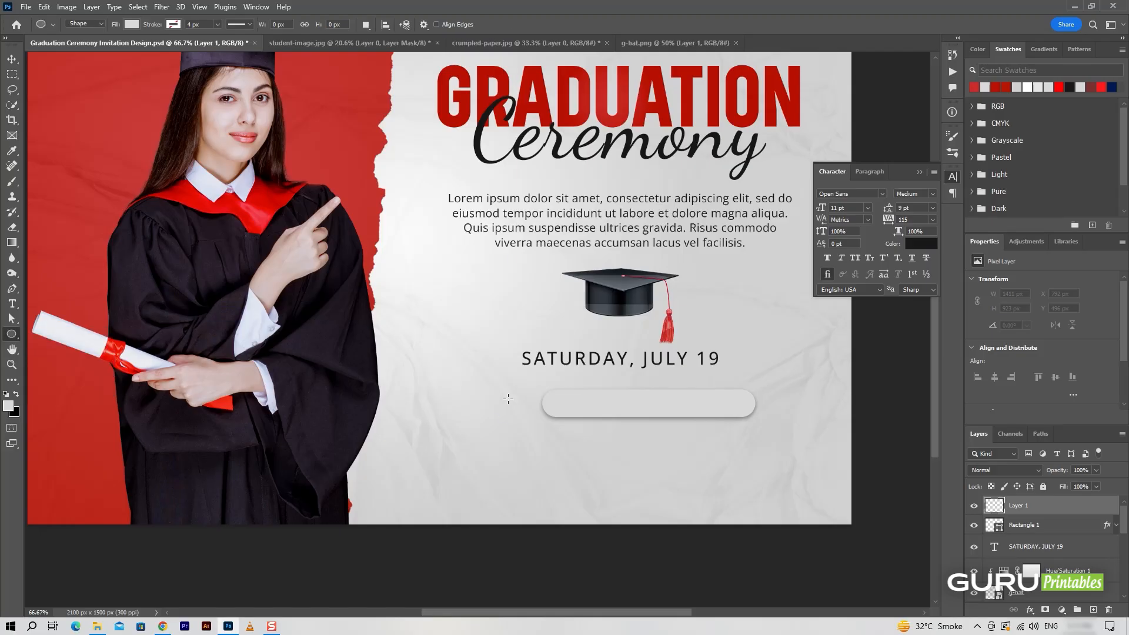
pyautogui.moveTo(498, 391); pyautogui.dragTo(545, 411)
pyautogui.press('v')
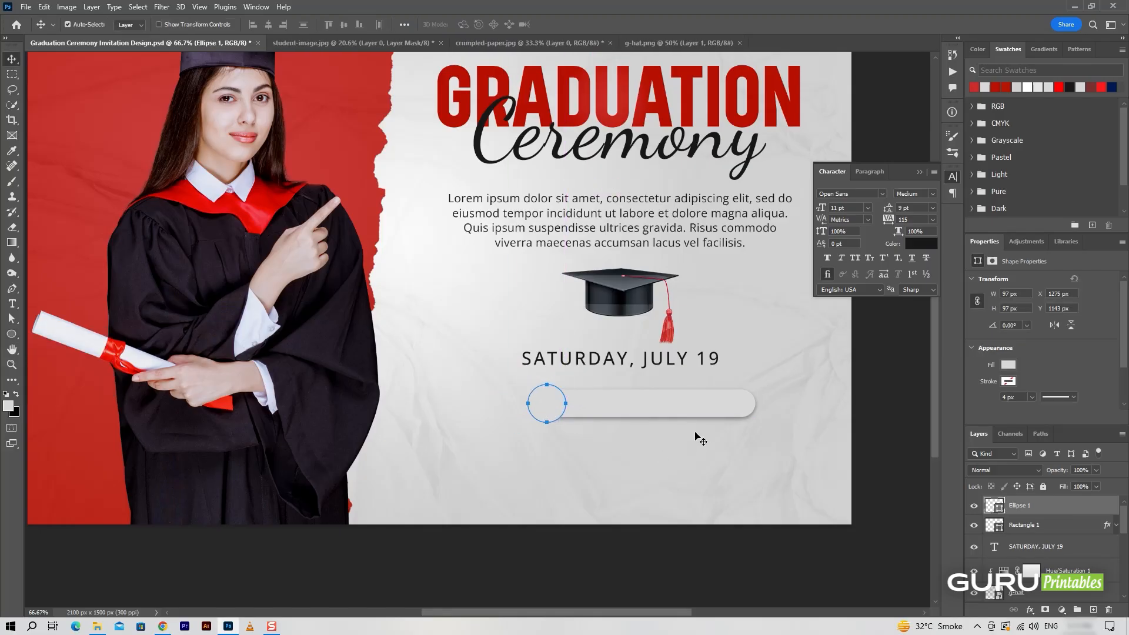
# - Paste the copied red gradient layer style onto the circle and open its Gradient Overlay settings
pyautogui.rightClick(1053, 503)
pyautogui.click(1052, 323)
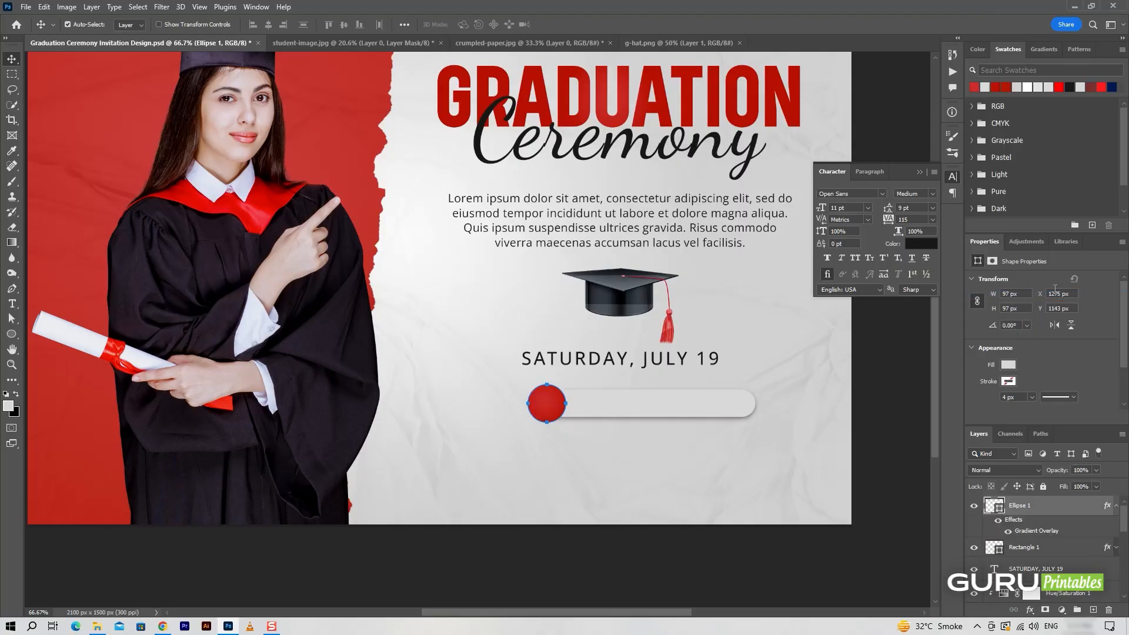
pyautogui.click(1114, 507)
pyautogui.doubleClick(1053, 504)
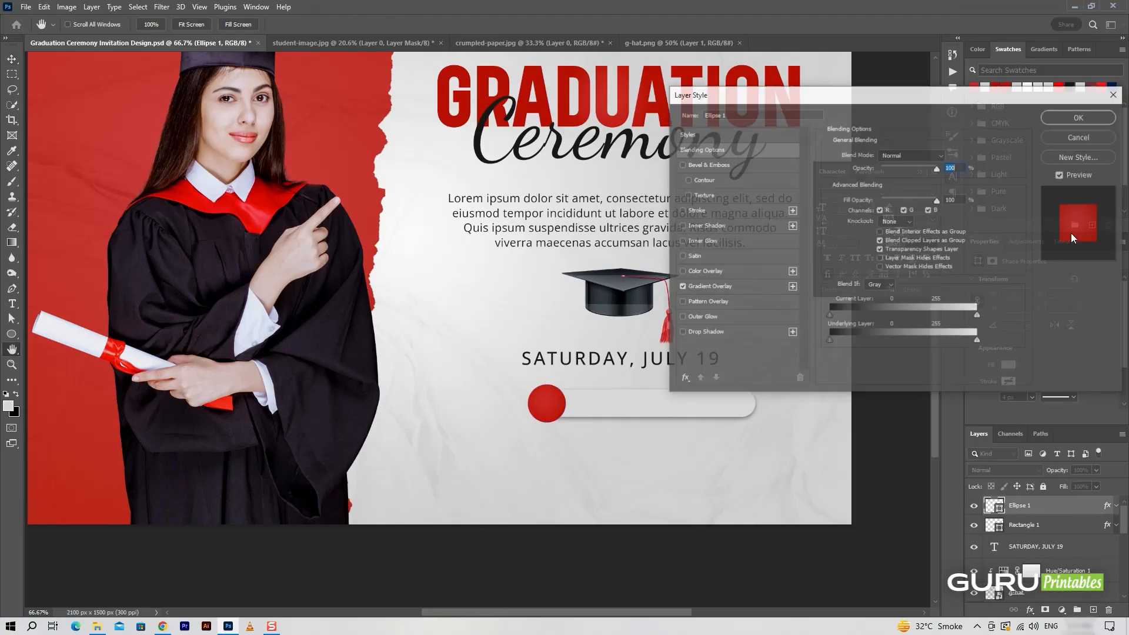
pyautogui.click(717, 287)
# - Try a shifted centre, a lighter red end stop and a 150% scale on the circle's gradient overlay
pyautogui.moveTo(579, 423); pyautogui.dragTo(560, 413)
pyautogui.click(914, 235)
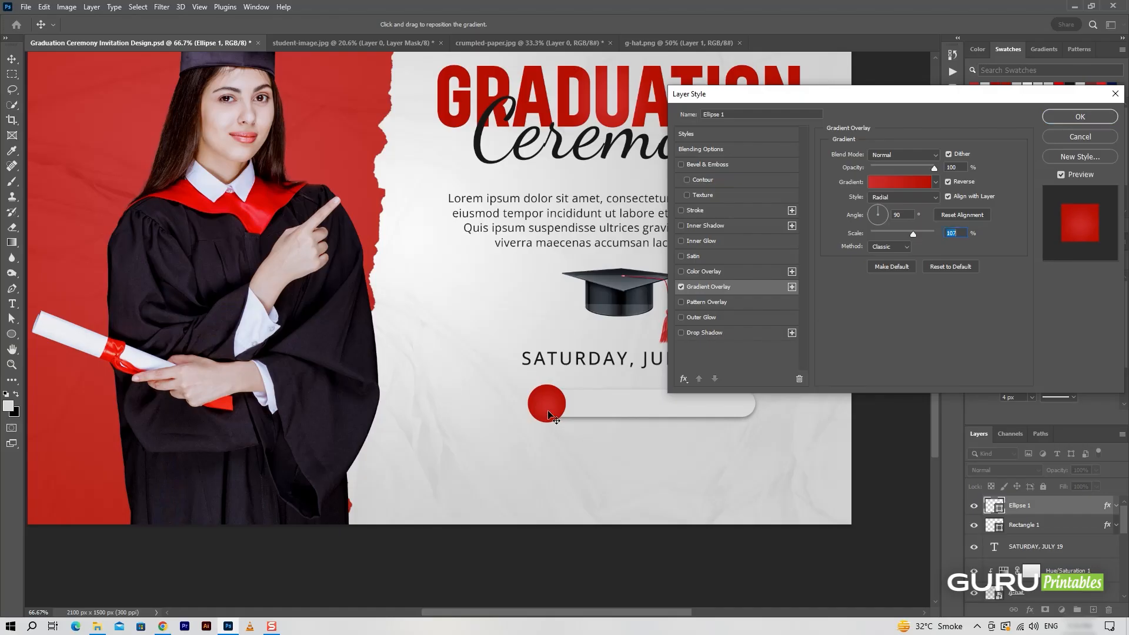
pyautogui.click(900, 182)
pyautogui.click(907, 311)
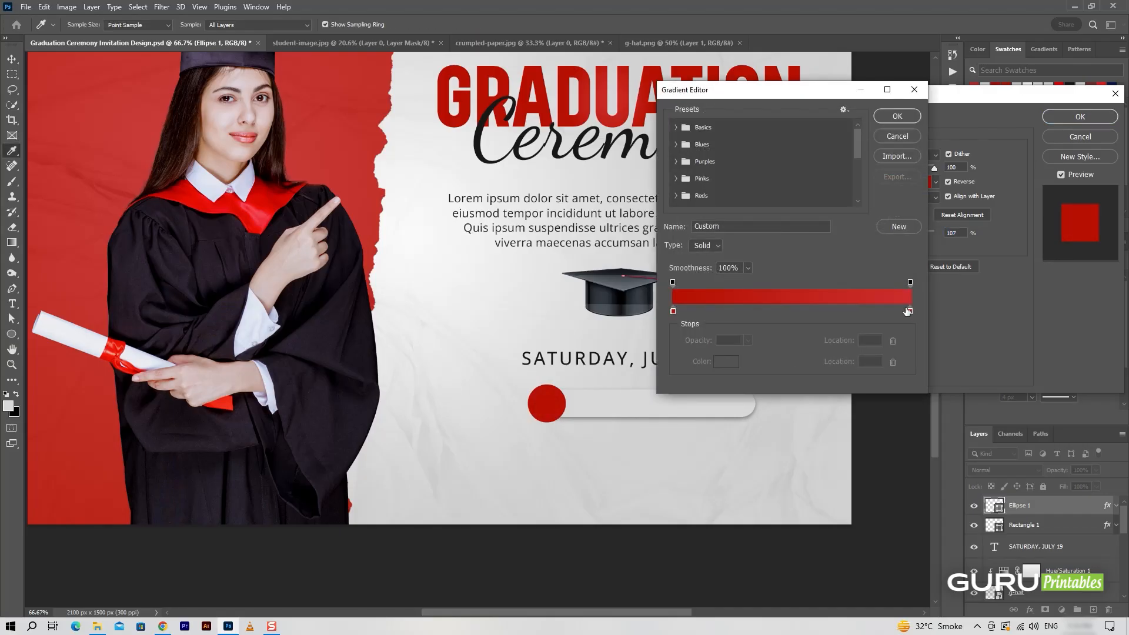
pyautogui.click(729, 367)
pyautogui.click(918, 274)
pyautogui.click(1084, 246)
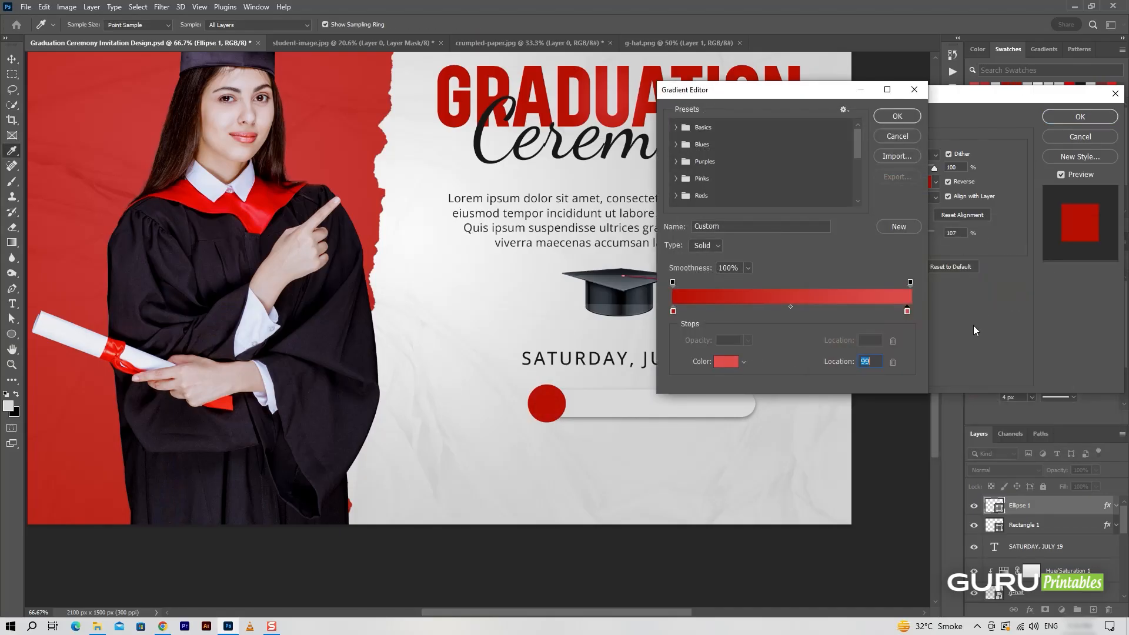
pyautogui.click(918, 115)
pyautogui.click(948, 196)
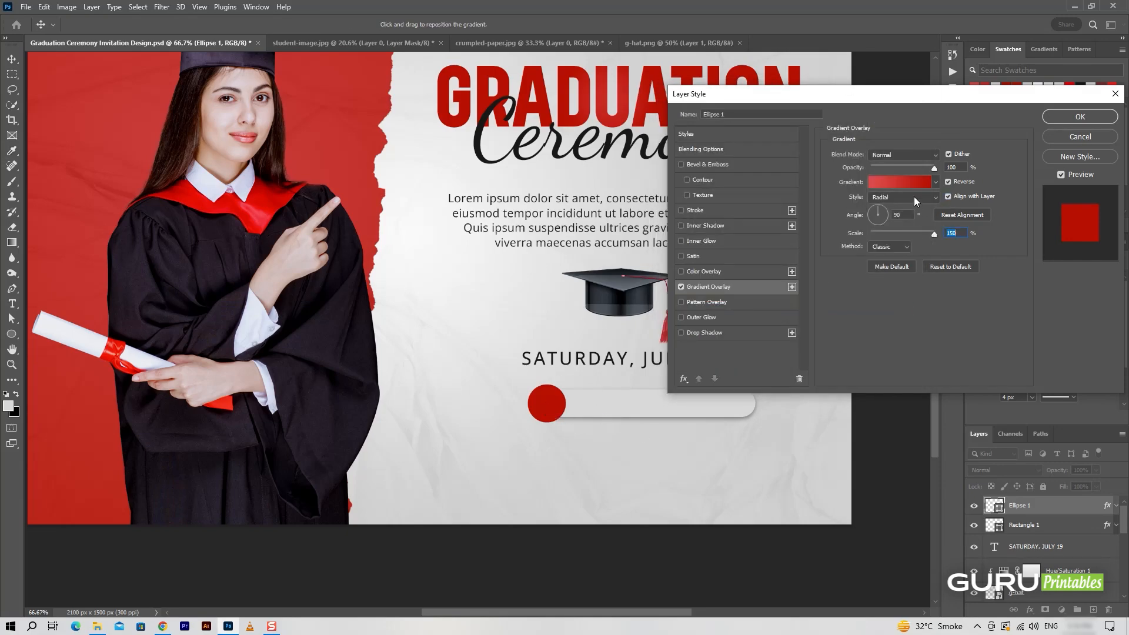
pyautogui.click(898, 199)
pyautogui.click(890, 237)
# - Reset the circle's gradient overlay to default and recolour it from the dark red of GRADUATION to the brighter red ce2d20
pyautogui.click(959, 269)
pyautogui.click(901, 185)
pyautogui.click(673, 311)
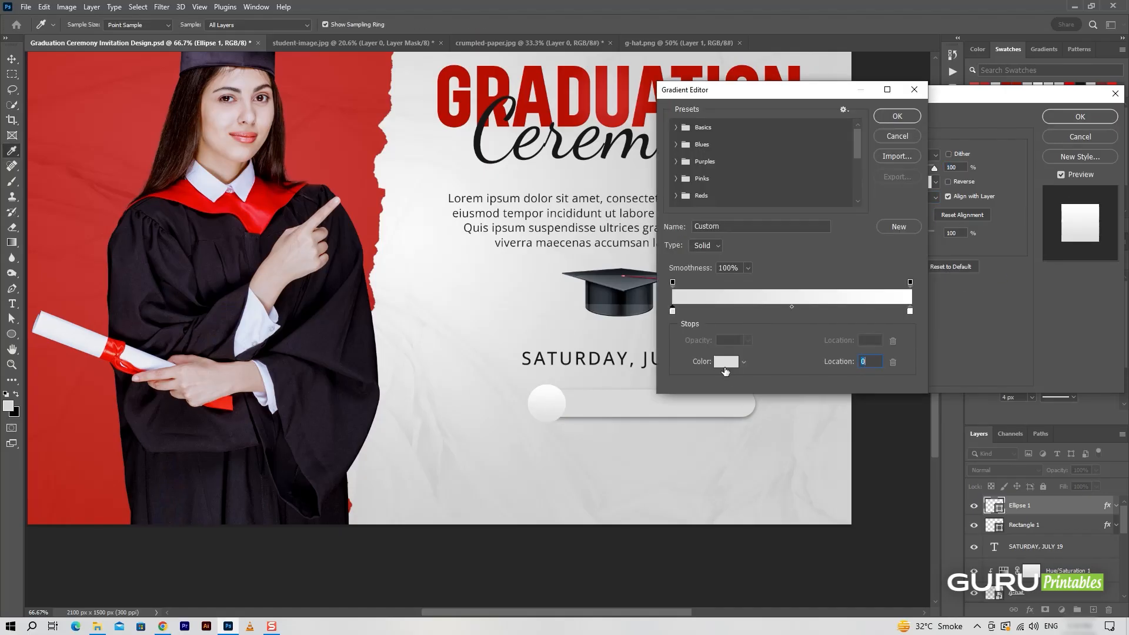
pyautogui.click(727, 362)
pyautogui.click(452, 121)
pyautogui.click(1085, 246)
pyautogui.click(910, 311)
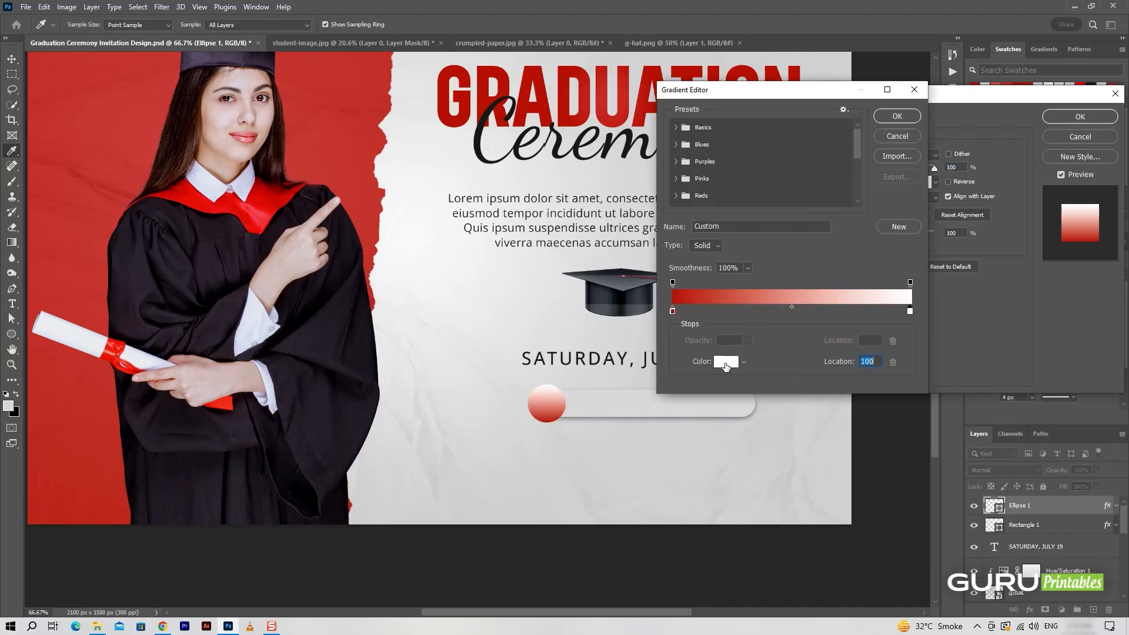
pyautogui.click(727, 362)
pyautogui.click(448, 110)
pyautogui.click(945, 281)
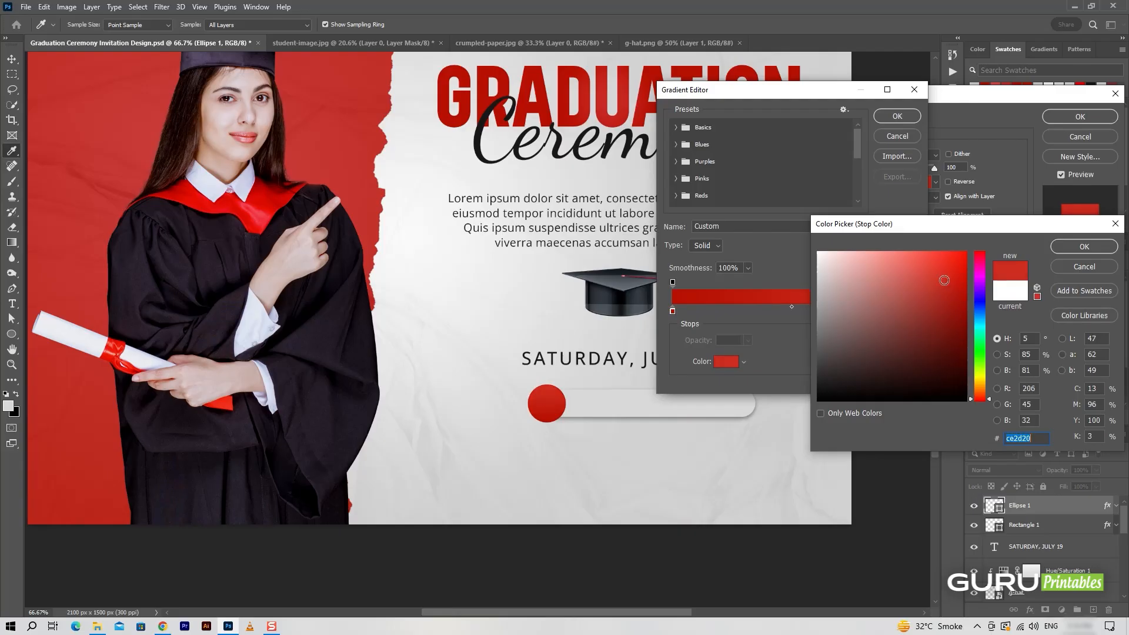
pyautogui.click(1084, 246)
pyautogui.click(897, 117)
# - Make the circle's gradient overlay radial and reversed at 112% scale, and apply the layer style
pyautogui.click(935, 197)
pyautogui.click(927, 211)
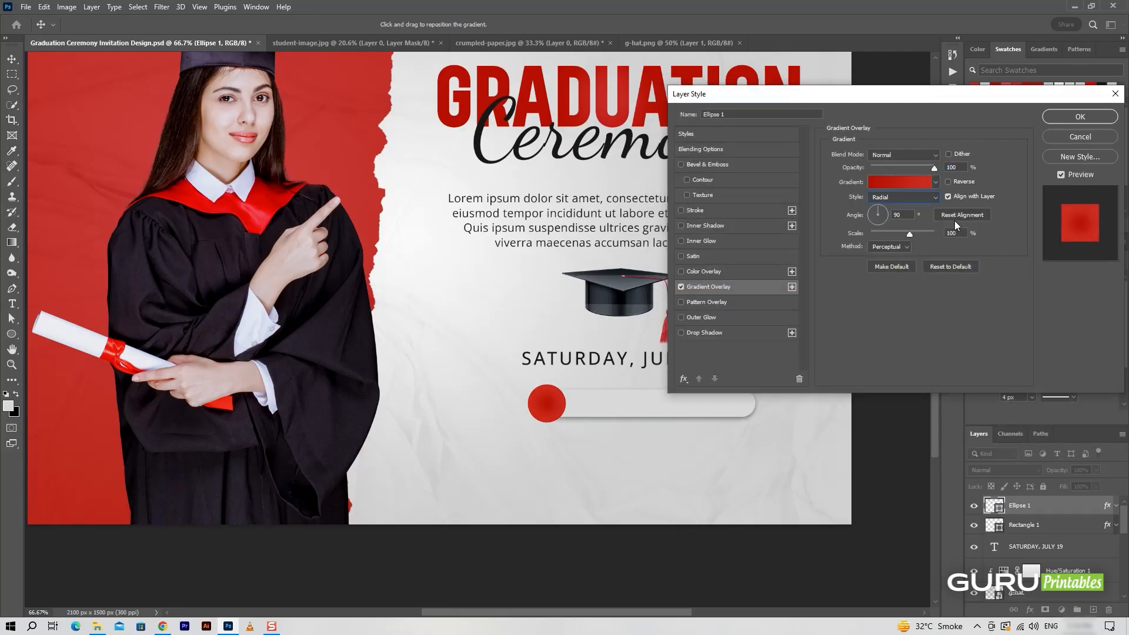
pyautogui.click(948, 182)
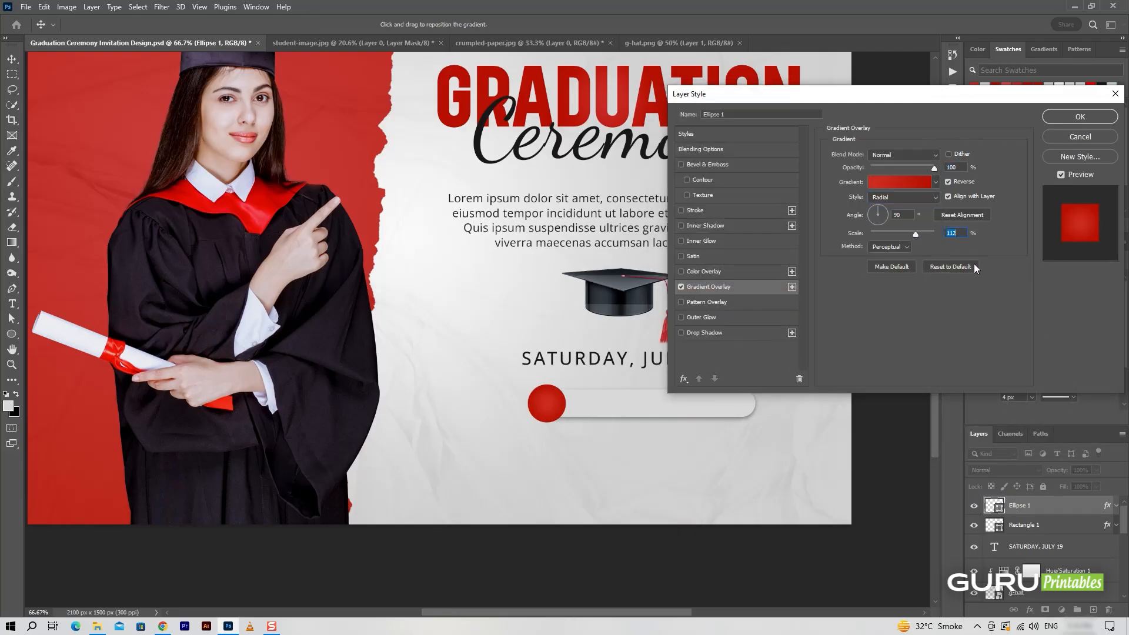
pyautogui.click(1076, 121)
# - Move the red circle and the pill shape together so the badge sits centred below the SATURDAY, JULY 19 line
pyautogui.click(761, 511)
pyautogui.moveTo(548, 410); pyautogui.dragTo(550, 413)
pyautogui.keyDown('shift'); pyautogui.click(1047, 525); pyautogui.keyUp('shift')
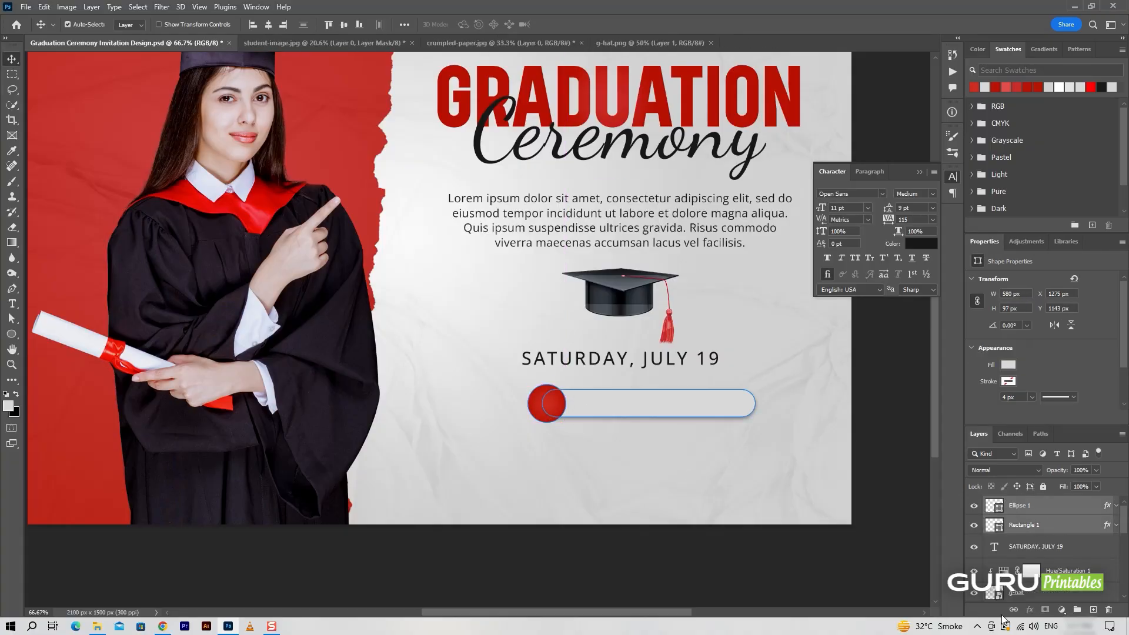
pyautogui.moveTo(725, 416); pyautogui.dragTo(697, 406)
# - Create a layer above the circle and add the text "@" over the pill shape
pyautogui.click(1020, 505)
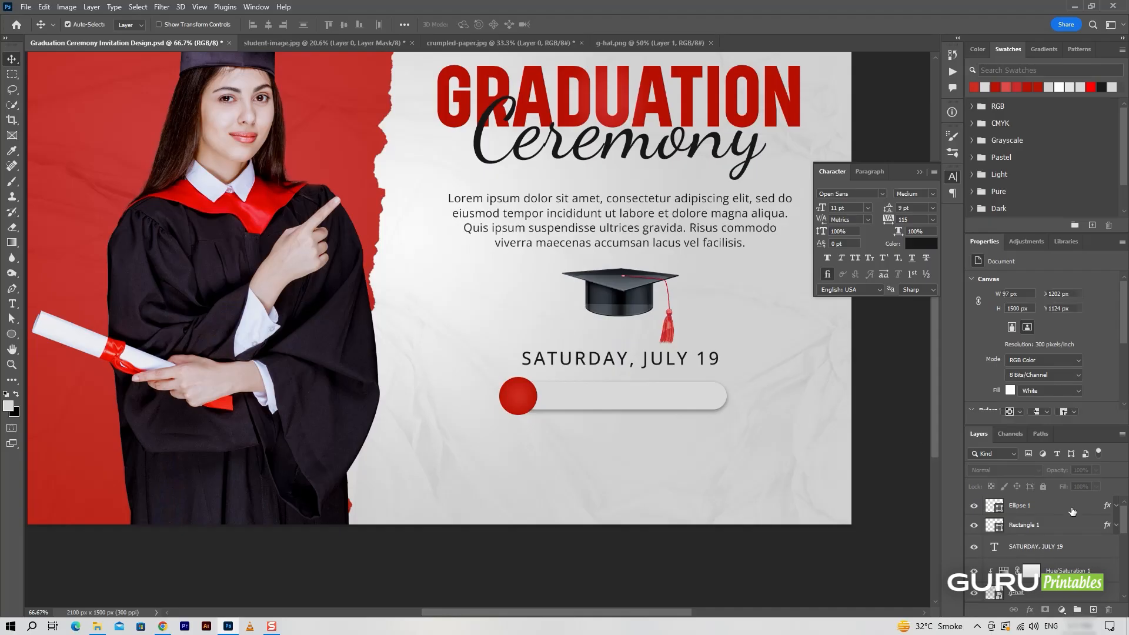
pyautogui.click(1092, 610)
pyautogui.click(12, 304)
pyautogui.click(566, 400)
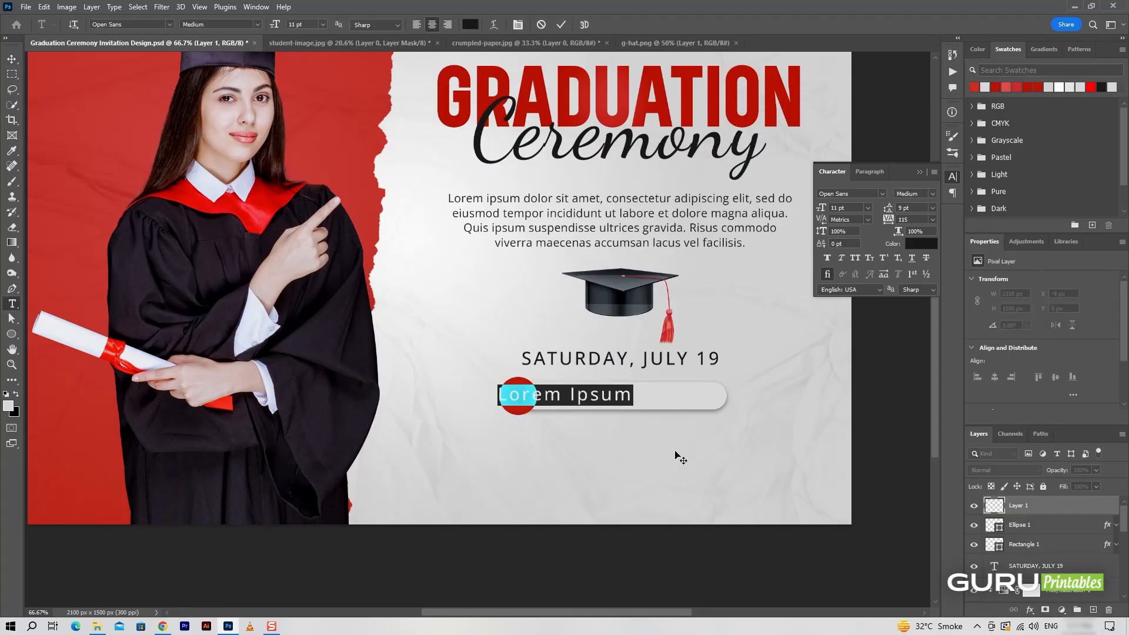
pyautogui.write('@')
# - Try Roundkey Bold as the font of the @ sign
pyautogui.hotkey('ctrl', 'a')
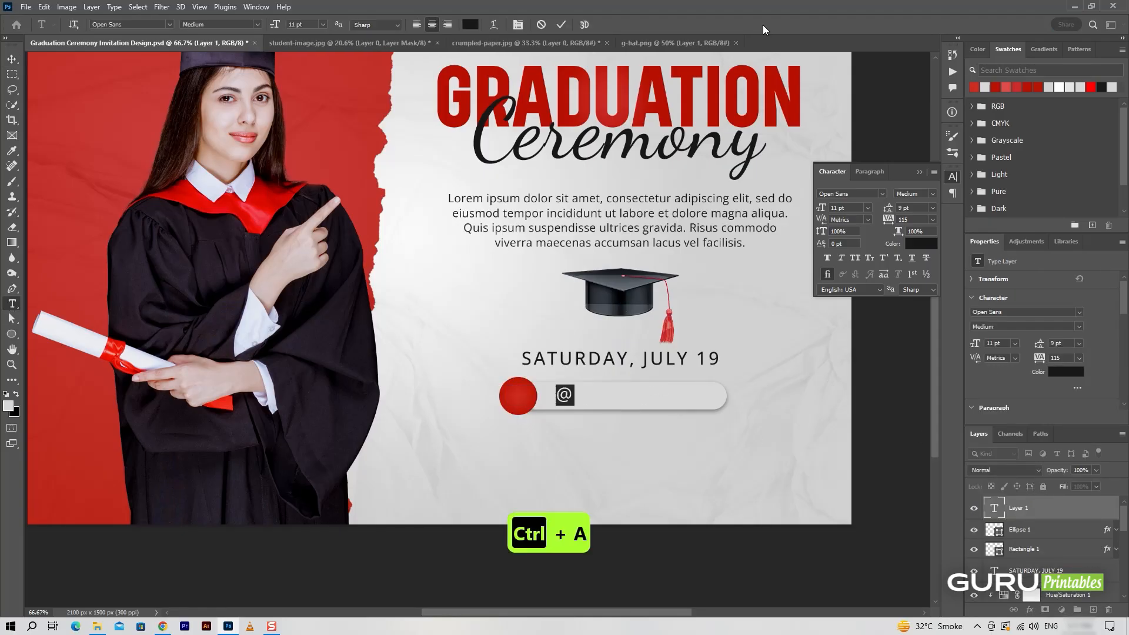
pyautogui.write('Roundkey')
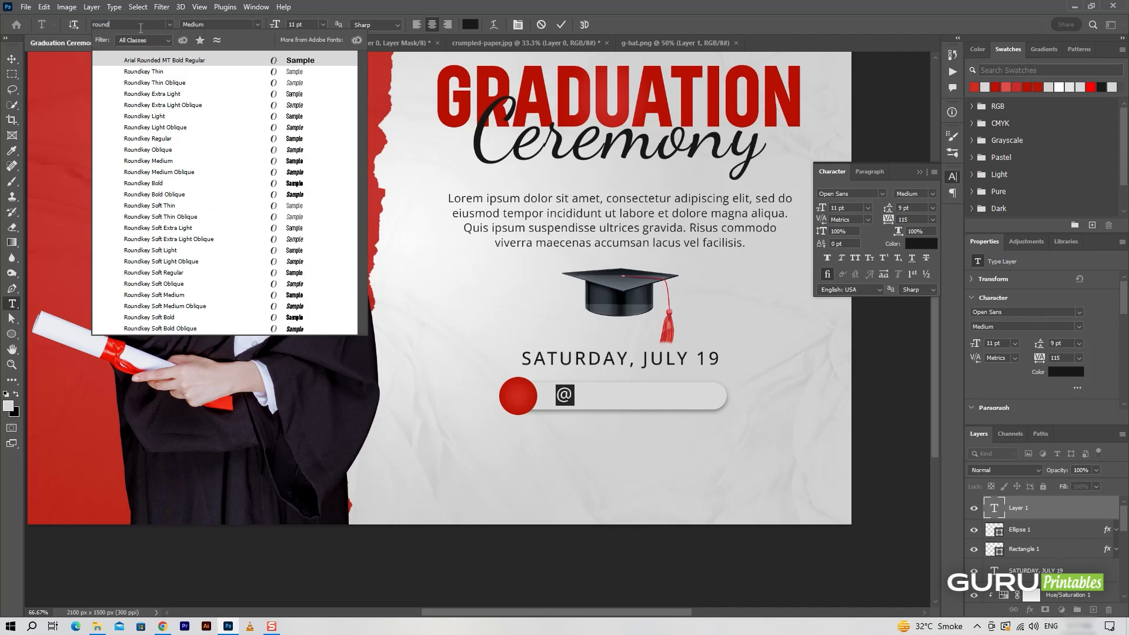
pyautogui.press('Return')
pyautogui.click(561, 24)
pyautogui.press('v')
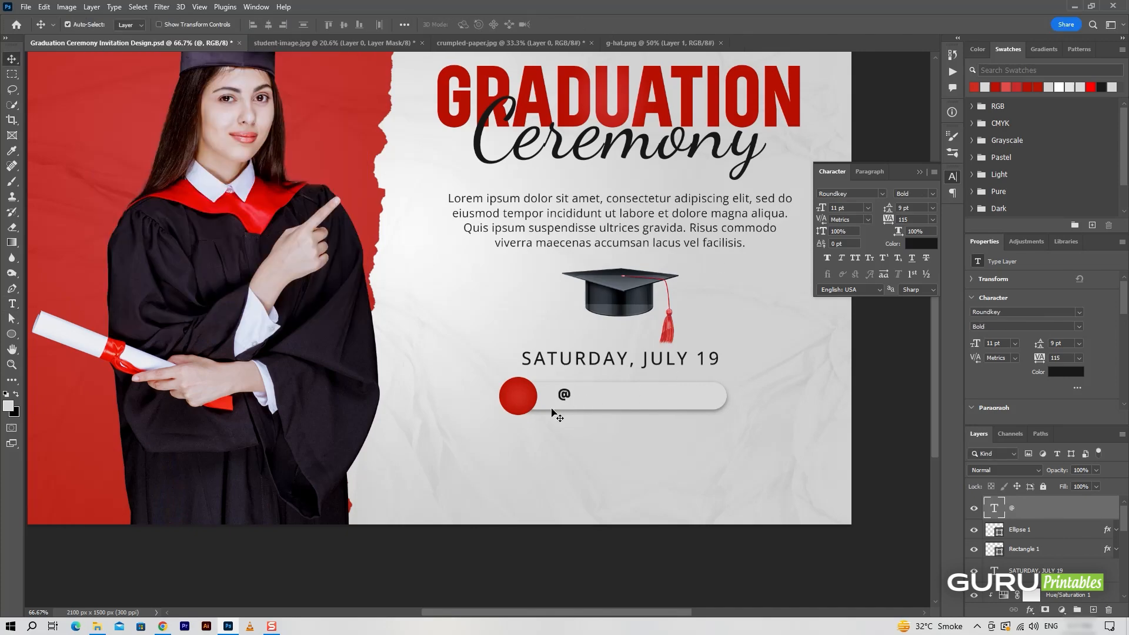
# - Move the @ sign onto the red circle and restyle it in light grey Open Sans Bold
pyautogui.moveTo(563, 402); pyautogui.dragTo(521, 403)
pyautogui.doubleClick(518, 397)
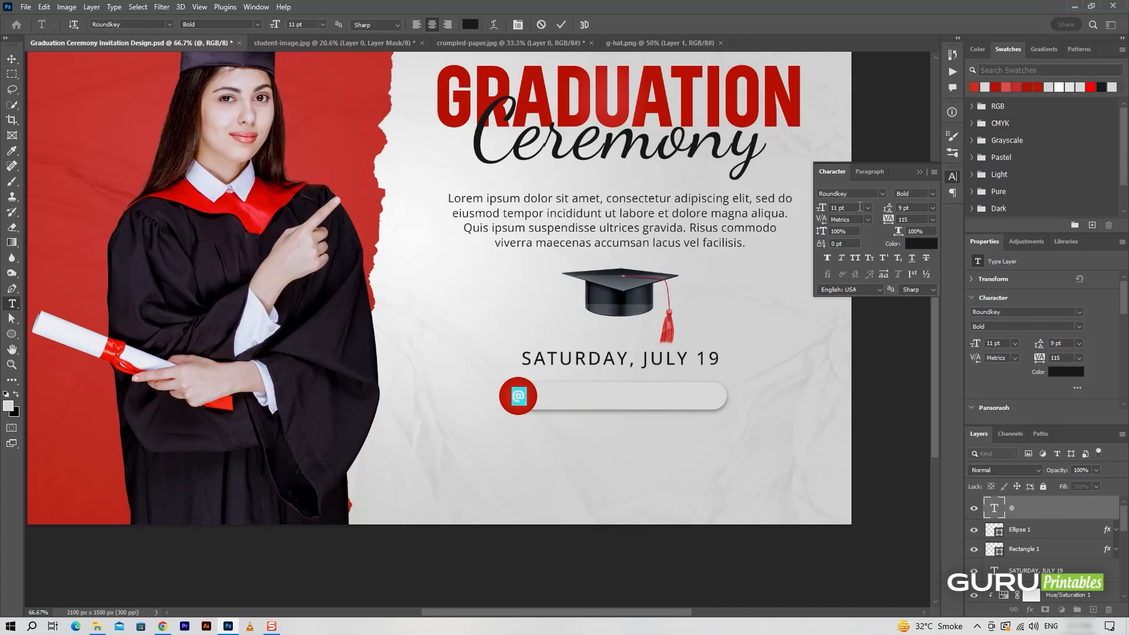
pyautogui.click(137, 25)
pyautogui.write('open')
pyautogui.click(166, 149)
pyautogui.click(470, 25)
pyautogui.click(478, 335)
pyautogui.click(1088, 249)
pyautogui.click(561, 24)
pyautogui.press('v')
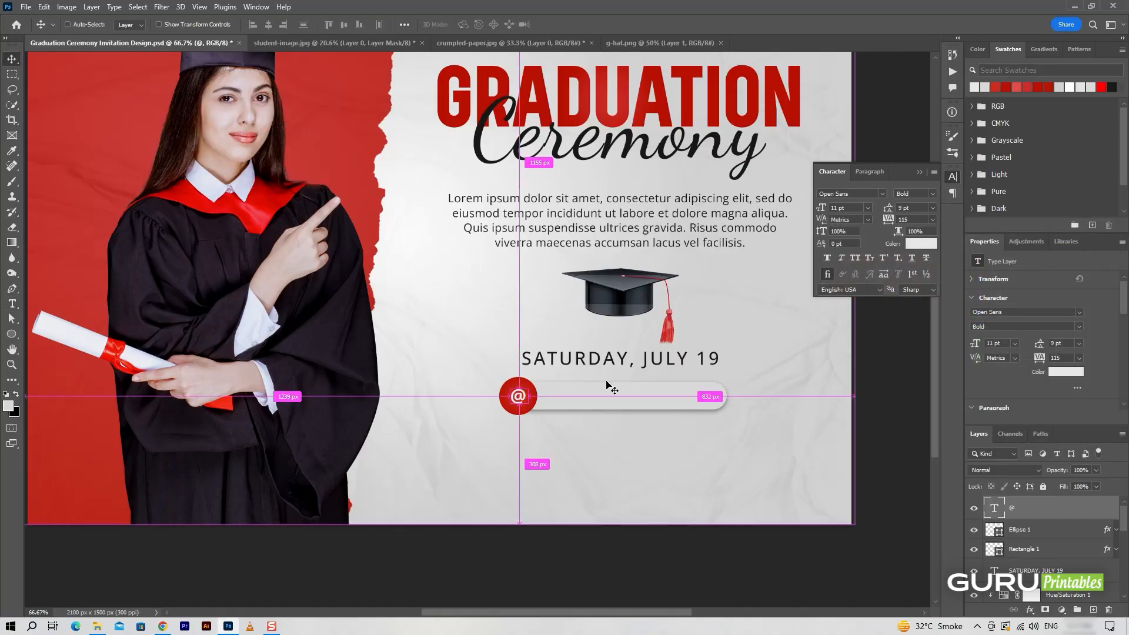
# - Enlarge the @ sign to about 155% so it fills the red circle
pyautogui.hotkey('ctrl', 't')
pyautogui.moveTo(530, 406); pyautogui.dragTo(534, 411)
pyautogui.click(582, 24)
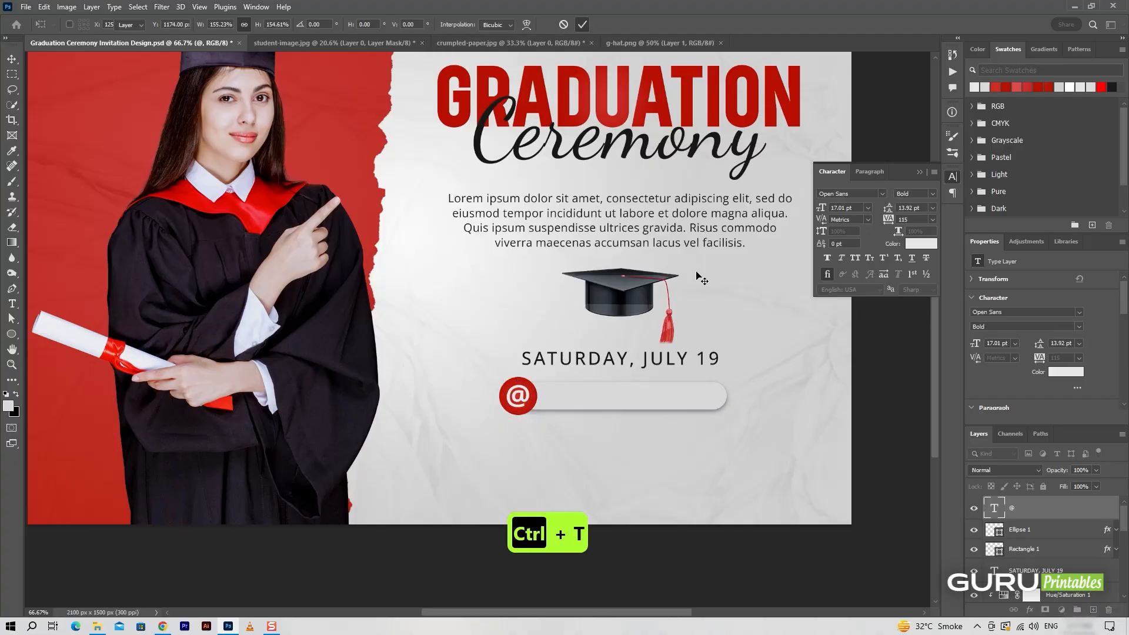
# - Duplicate the date line, bring the copy to the top of the layer stack and place it over the pill shape
pyautogui.click(711, 360)
pyautogui.hotkey('ctrl', 'j')
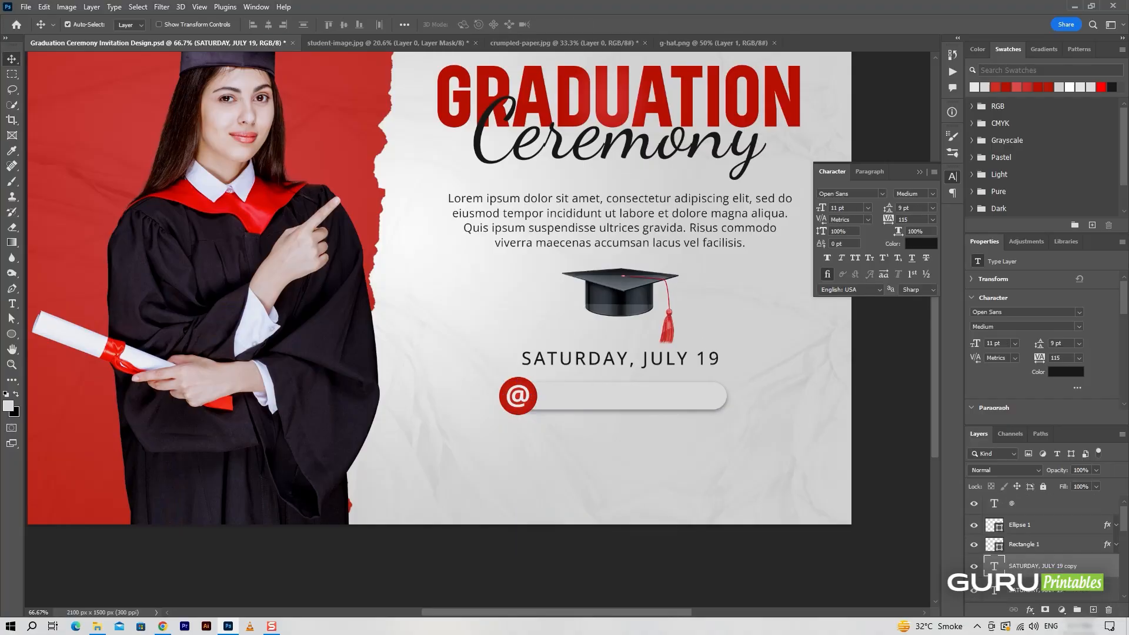
pyautogui.moveTo(1062, 569); pyautogui.dragTo(1064, 497)
pyautogui.moveTo(669, 361); pyautogui.dragTo(696, 398)
# - Replace the copied date text with "2:00PM - 4:00PM"
pyautogui.doubleClick(709, 396)
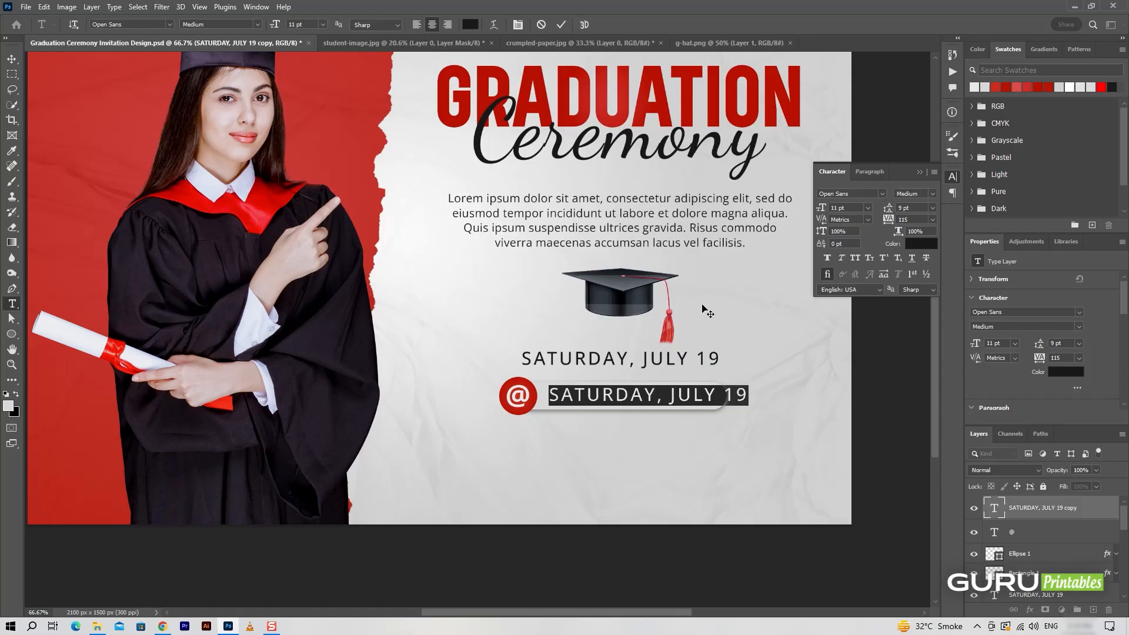
pyautogui.write('2 pm')
pyautogui.press('BackSpace')
pyautogui.press('BackSpace')
pyautogui.press('BackSpace')
pyautogui.press('BackSpace')
pyautogui.write('.')
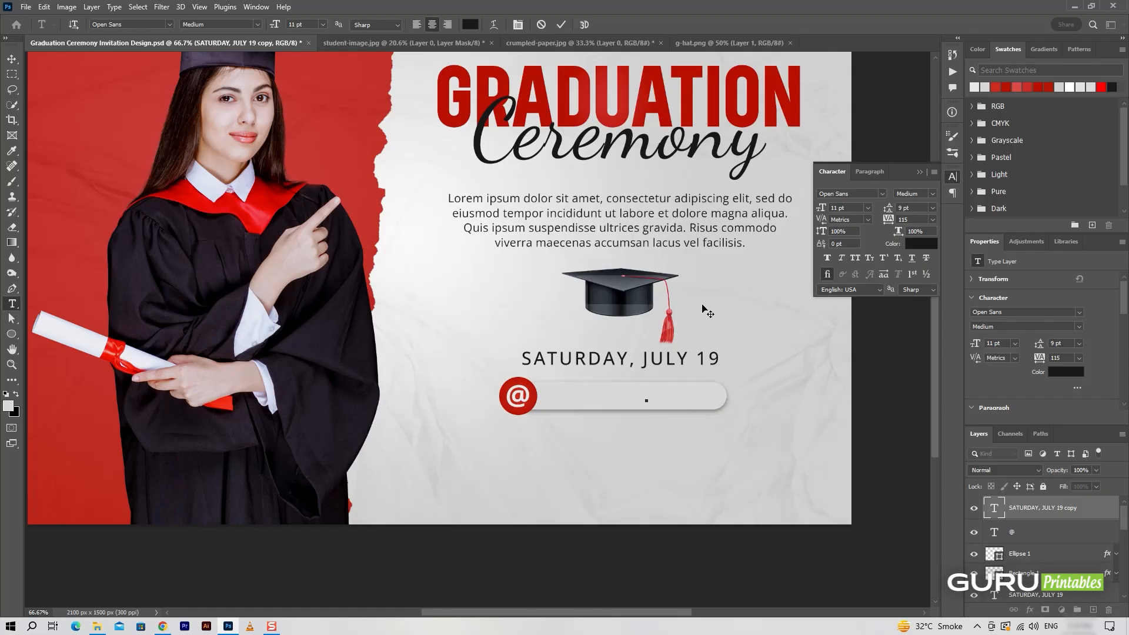
pyautogui.write('2PM - 4PM:00')
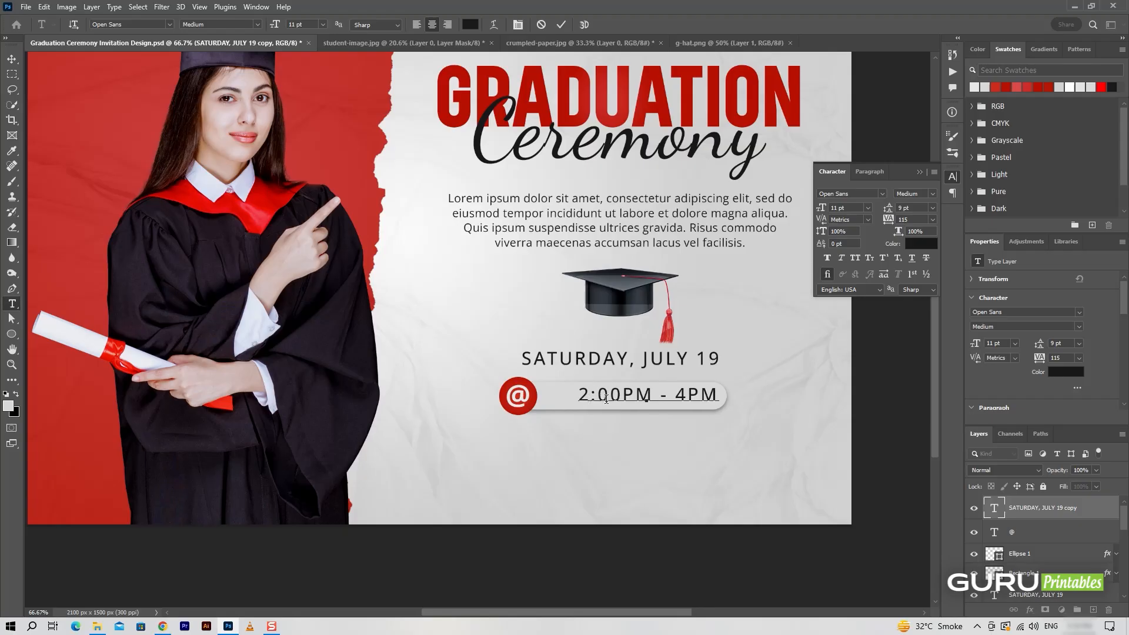
pyautogui.write(':00')
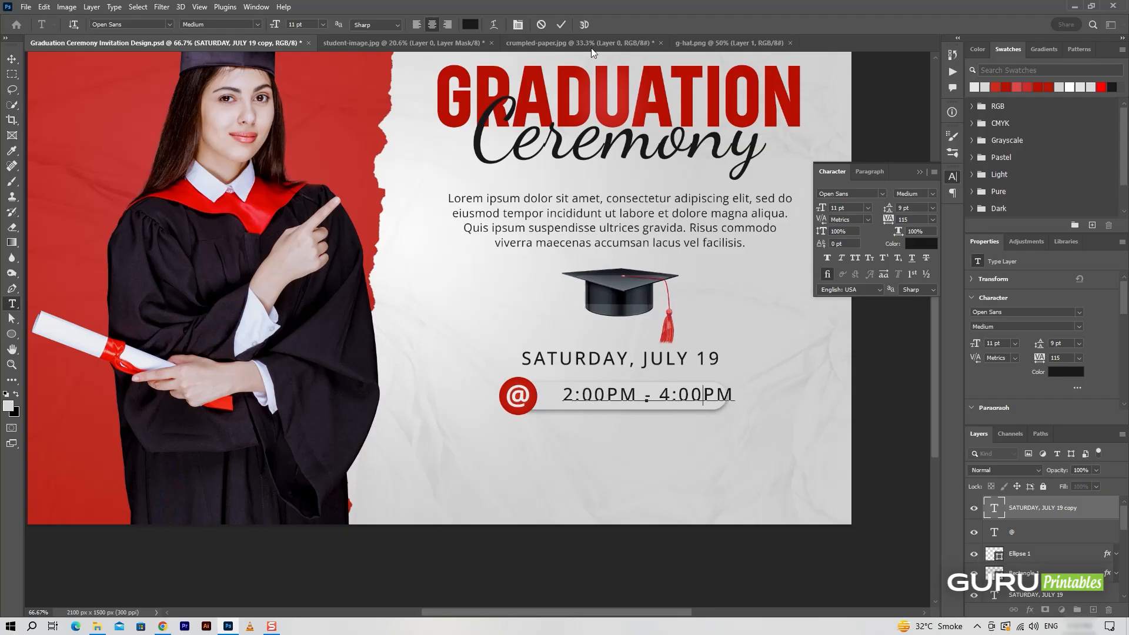
pyautogui.hotkey('ctrl', 'Return')
pyautogui.press('v')
# - Shrink the time text to about 10 pt and centre it inside the pill shape
pyautogui.moveTo(702, 397)
pyautogui.mouseDown()
pyautogui.moveTo(685, 400)
pyautogui.moveTo(710, 406)
pyautogui.mouseUp()
pyautogui.hotkey('ctrl', 't')
pyautogui.click(583, 24)
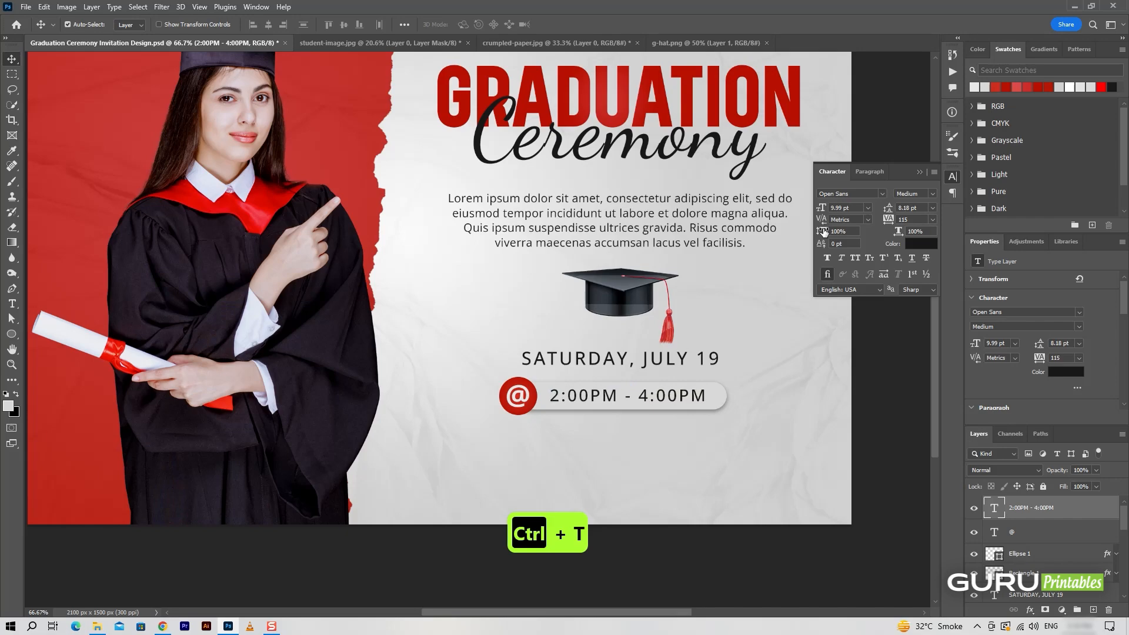
# - Link the time text, @ sign, circle and pill shape layers together
pyautogui.keyDown('ctrl'); pyautogui.click(1058, 536); pyautogui.keyUp('ctrl')
pyautogui.keyDown('ctrl'); pyautogui.click(1056, 555); pyautogui.keyUp('ctrl')
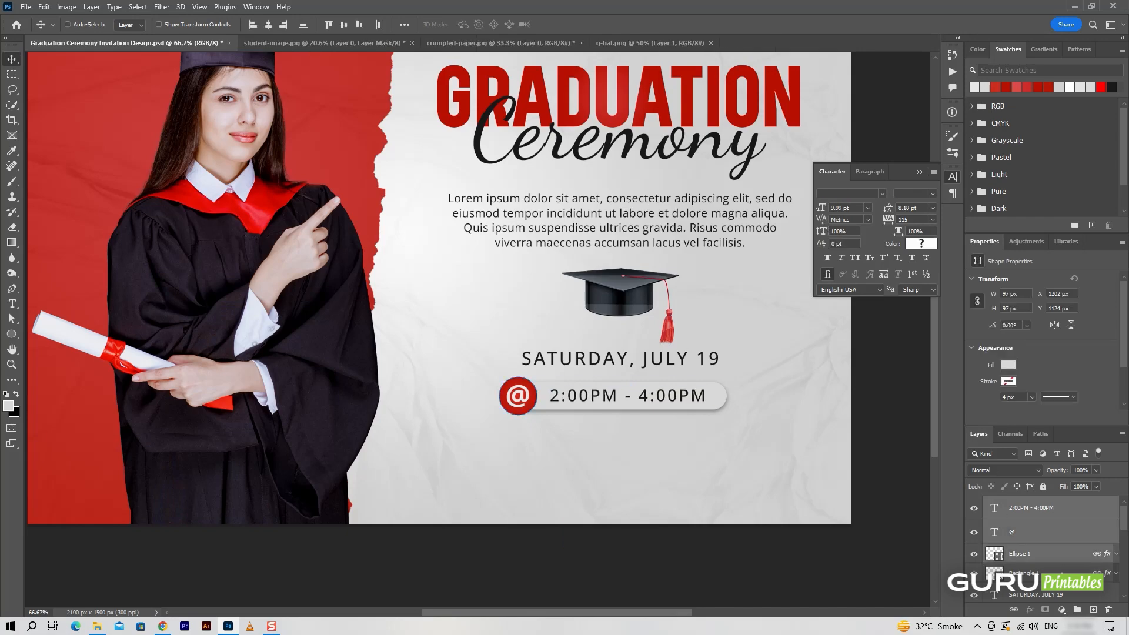
pyautogui.keyDown('ctrl'); pyautogui.click(1053, 572); pyautogui.keyUp('ctrl')
pyautogui.click(1015, 610)
pyautogui.scroll(3, 631, 436)
pyautogui.hscroll(2, 746, 423)
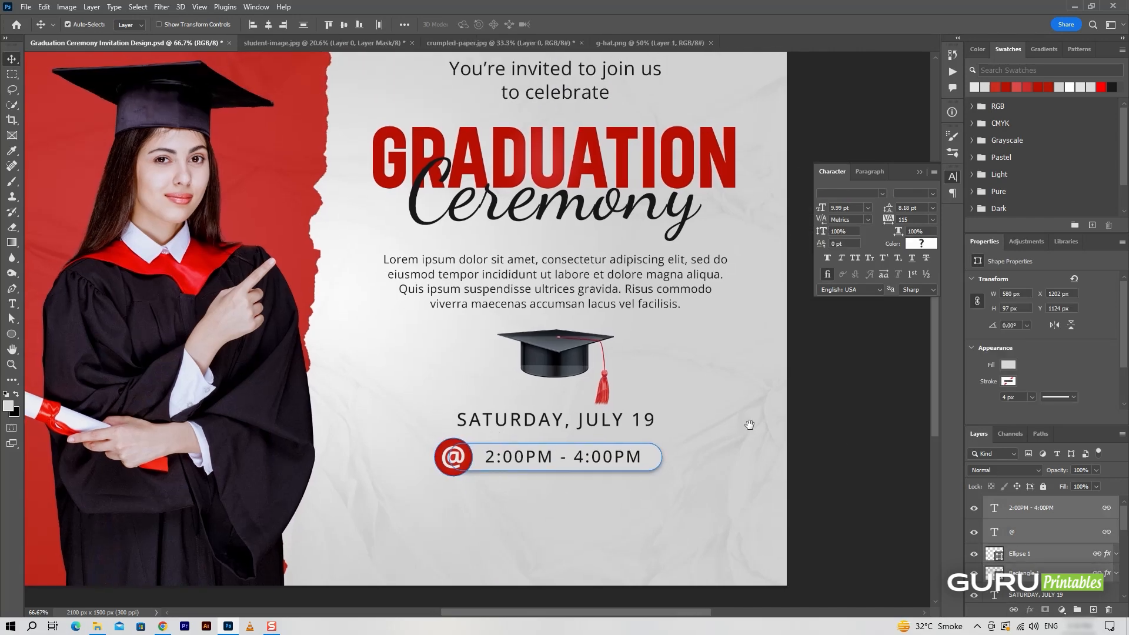
pyautogui.click(847, 443)
# - Create a layer above the time text and enter the placeholder street address and city below the time badge
pyautogui.click(1040, 509)
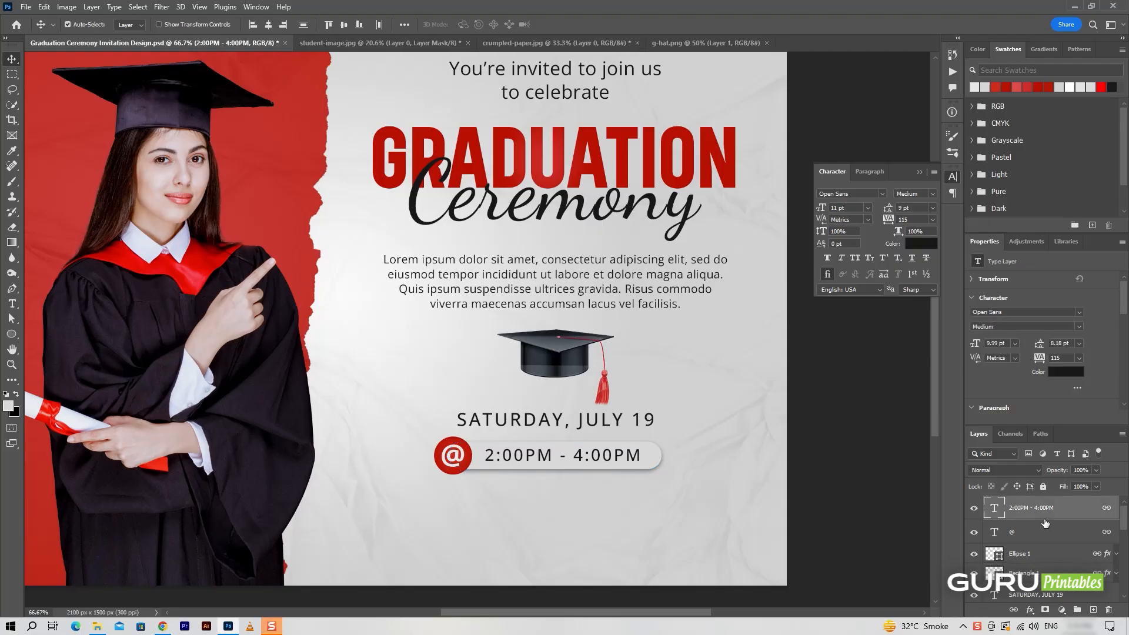
pyautogui.keyDown('ctrl'); pyautogui.click(1089, 516); pyautogui.keyUp('ctrl')
pyautogui.press('t')
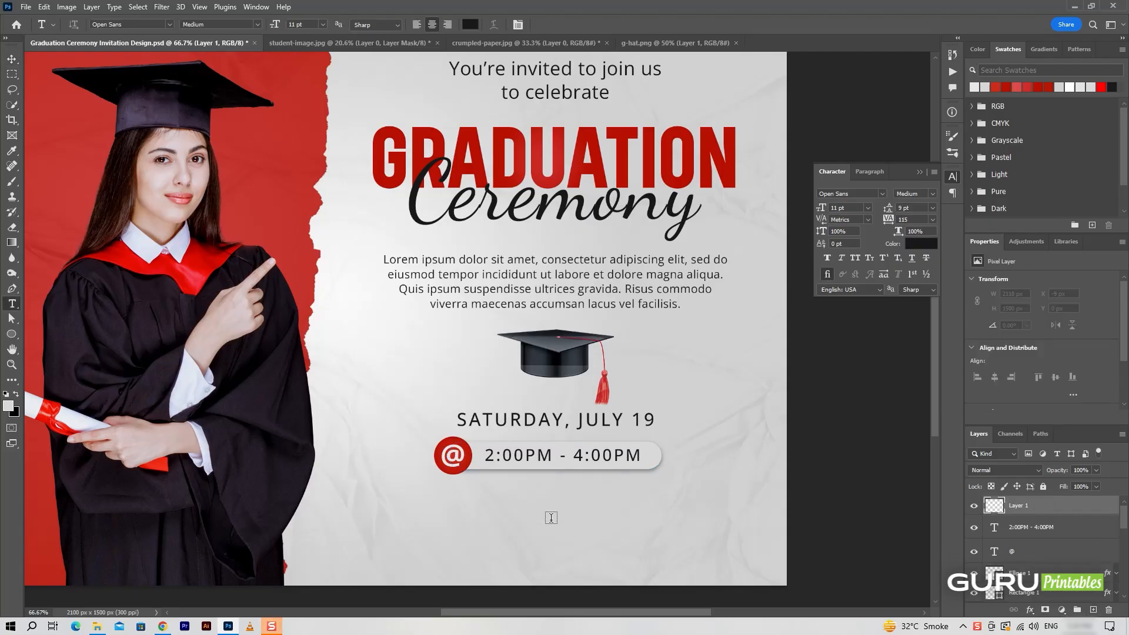
pyautogui.click(552, 515)
pyautogui.write('625 ')
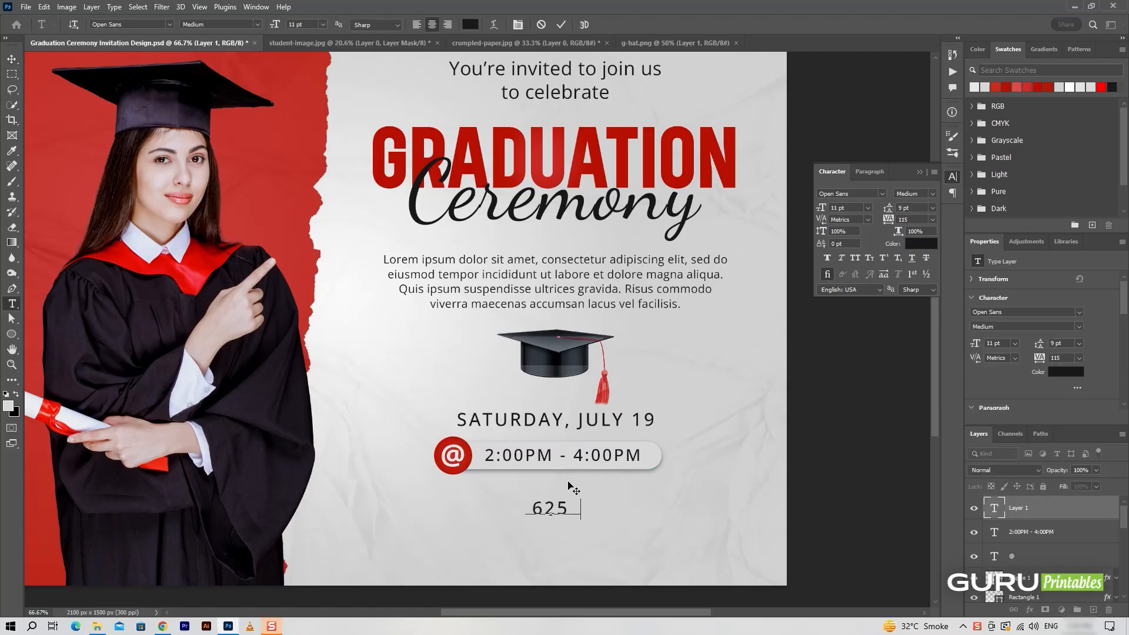
pyautogui.write('Street Address, Your City')
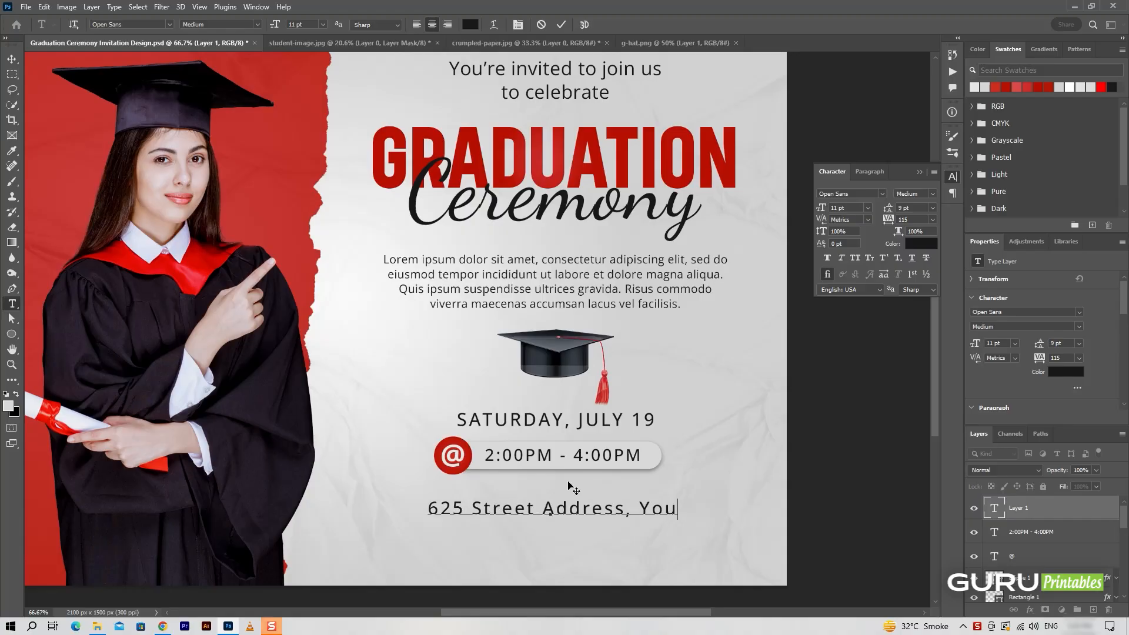
# - Set the whole address line to 8 pt
pyautogui.hotkey('ctrl', 'a')
pyautogui.moveTo(823, 209); pyautogui.dragTo(821, 208)
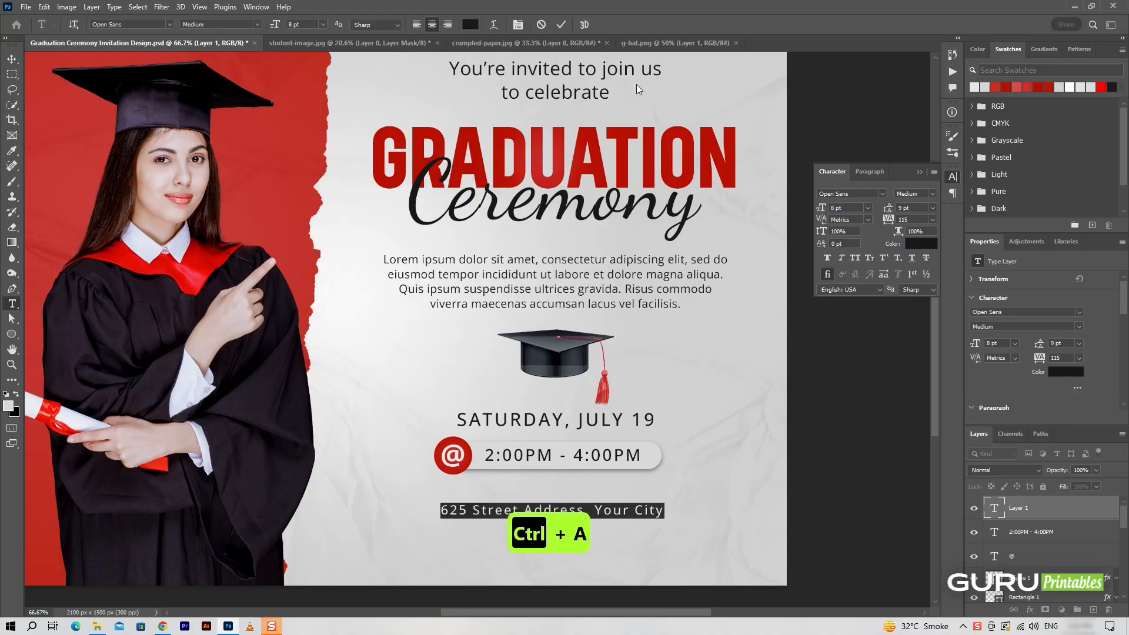
pyautogui.click(561, 25)
pyautogui.press('v')
# - Duplicate the address line just below itself and retype the copy as "For More Info, Call At:" followed by the phone number
pyautogui.moveTo(624, 511); pyautogui.dragTo(664, 547)
pyautogui.hotkey('ctrl', 'j')
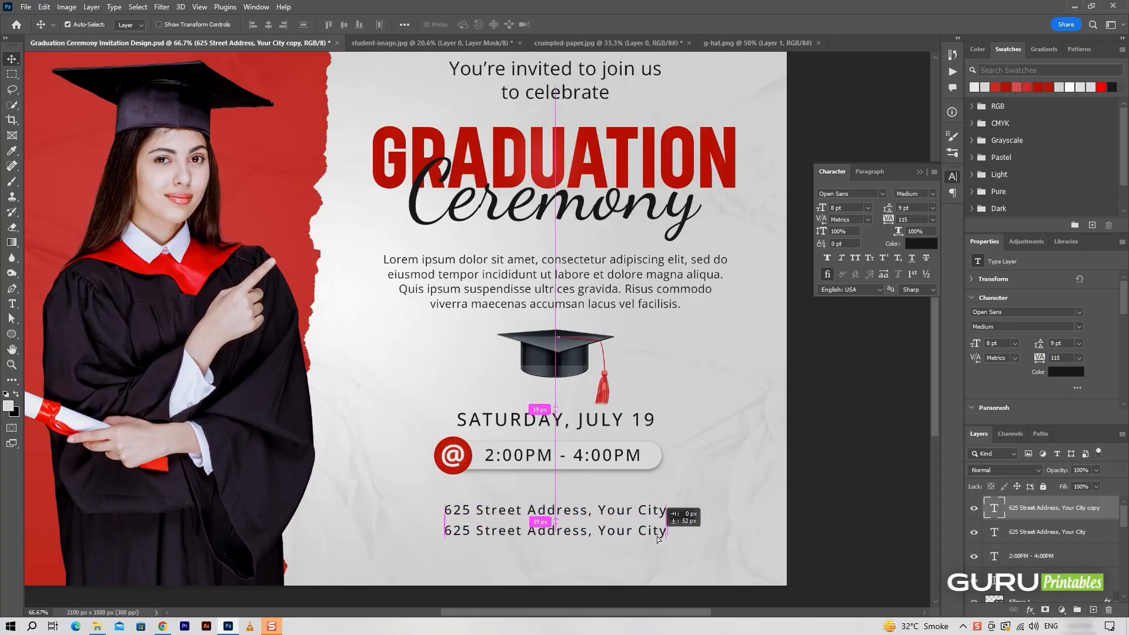
pyautogui.doubleClick(657, 534)
pyautogui.write('For More ')
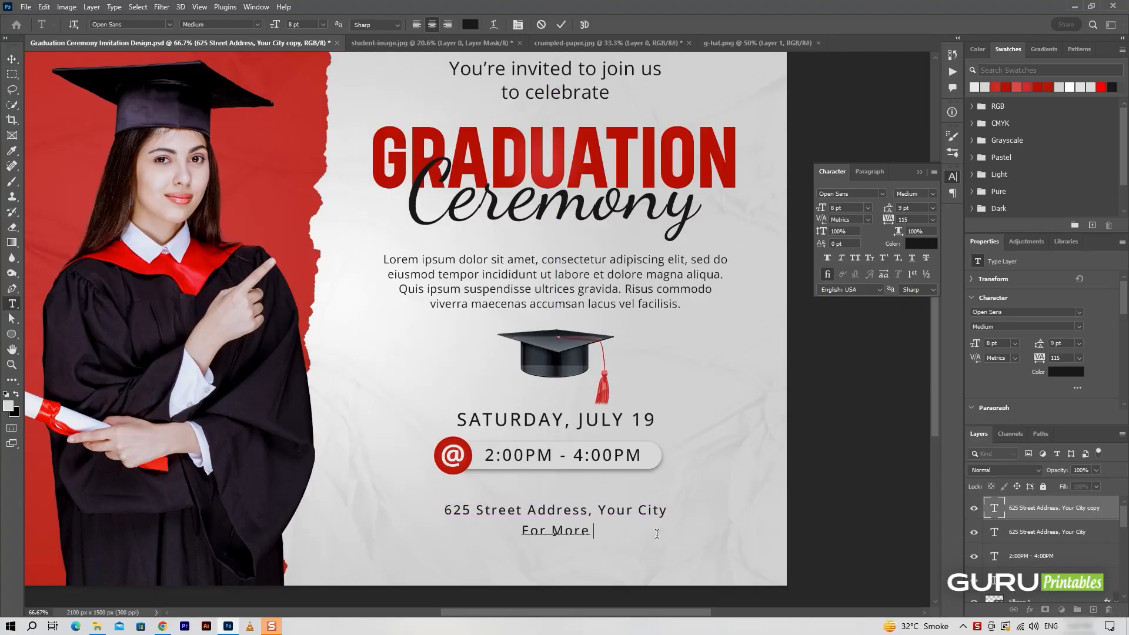
pyautogui.write('Info. Call')
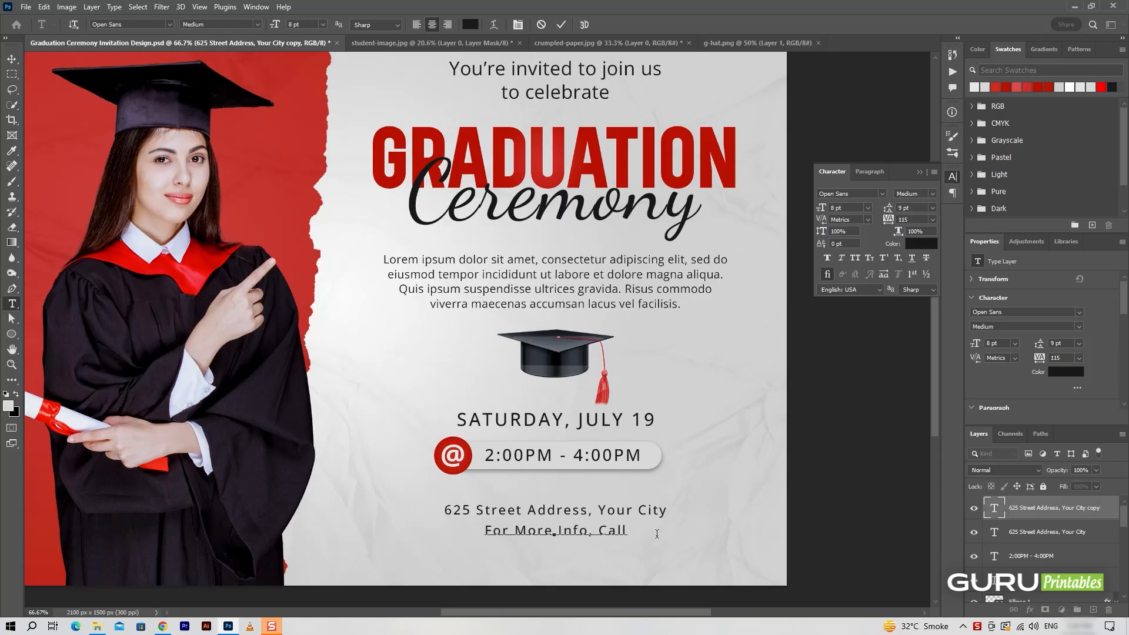
pyautogui.write(' At: 000 123 456 789')
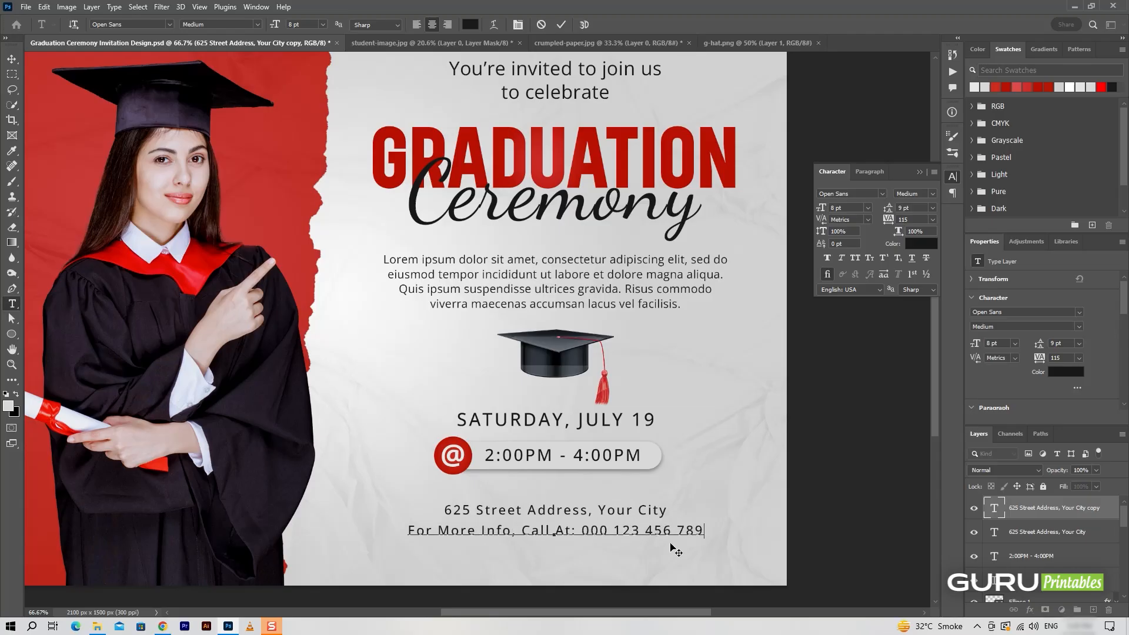
# - Change only the phone number in the contact line to the SemiBold weight
pyautogui.moveTo(704, 531); pyautogui.dragTo(594, 538)
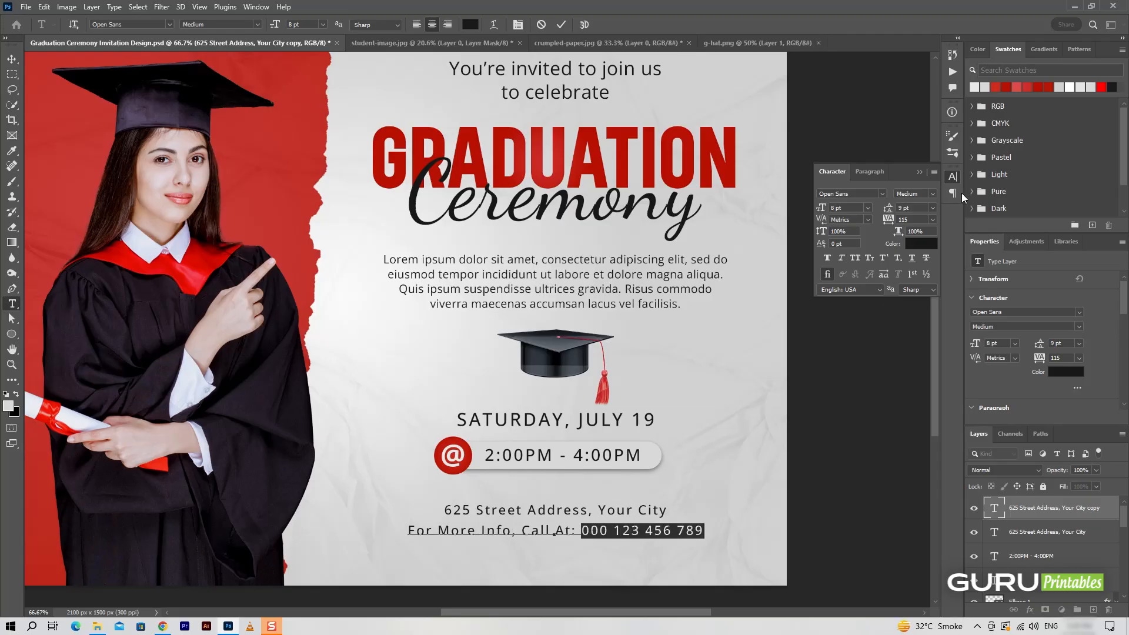
pyautogui.click(933, 193)
pyautogui.click(919, 264)
pyautogui.click(561, 24)
pyautogui.press('v')
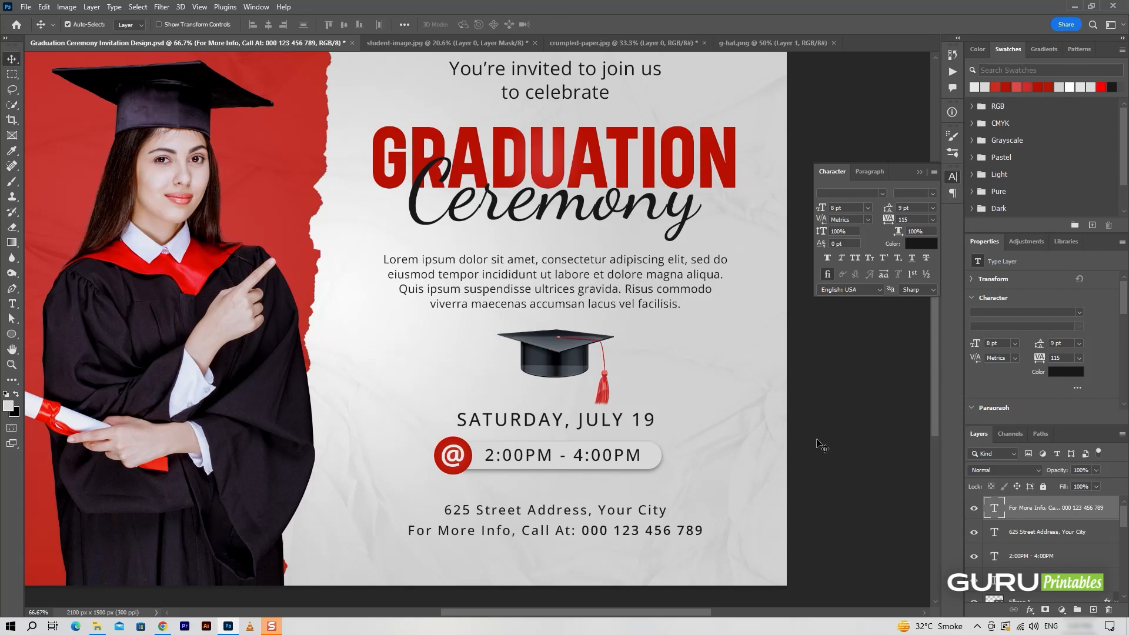
# - Scale the address and contact lines together to about 86% and centre them closer beneath the time badge
pyautogui.hotkey('ctrl', '0')
pyautogui.hotkey('ctrl', '-')
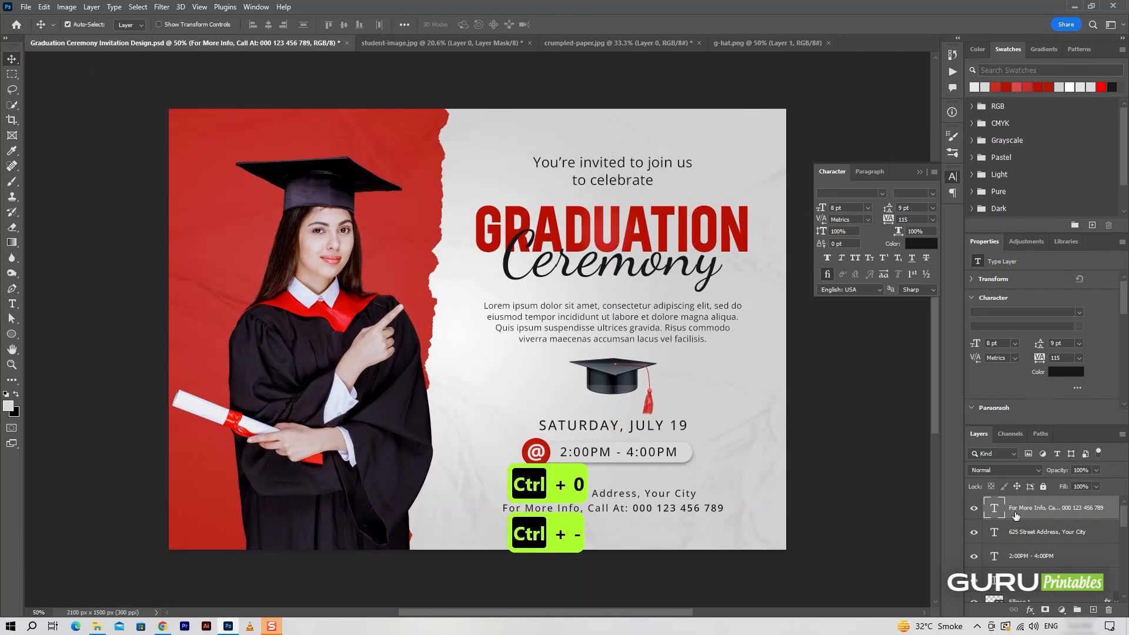
pyautogui.keyDown('shift'); pyautogui.click(1053, 532); pyautogui.keyUp('shift')
pyautogui.hotkey('ctrl', 't')
pyautogui.moveTo(722, 513); pyautogui.dragTo(685, 501)
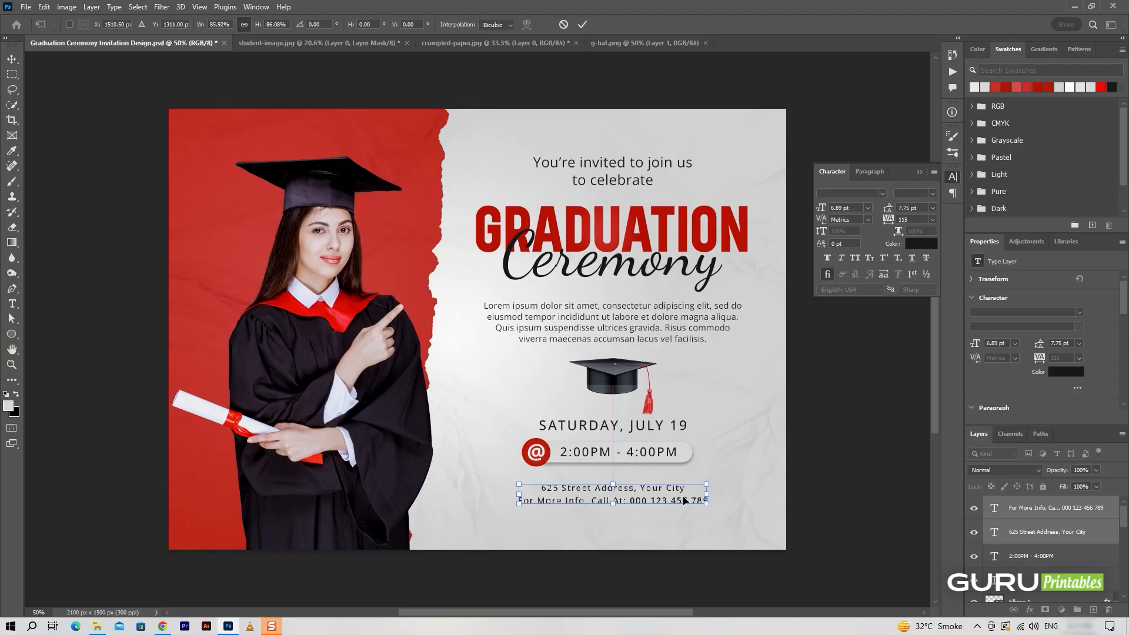
pyautogui.press('Return')
# - Group all layers from the contact line down to the "You're invited to join us to celebrate" text
pyautogui.scroll(-5, 1052, 547)
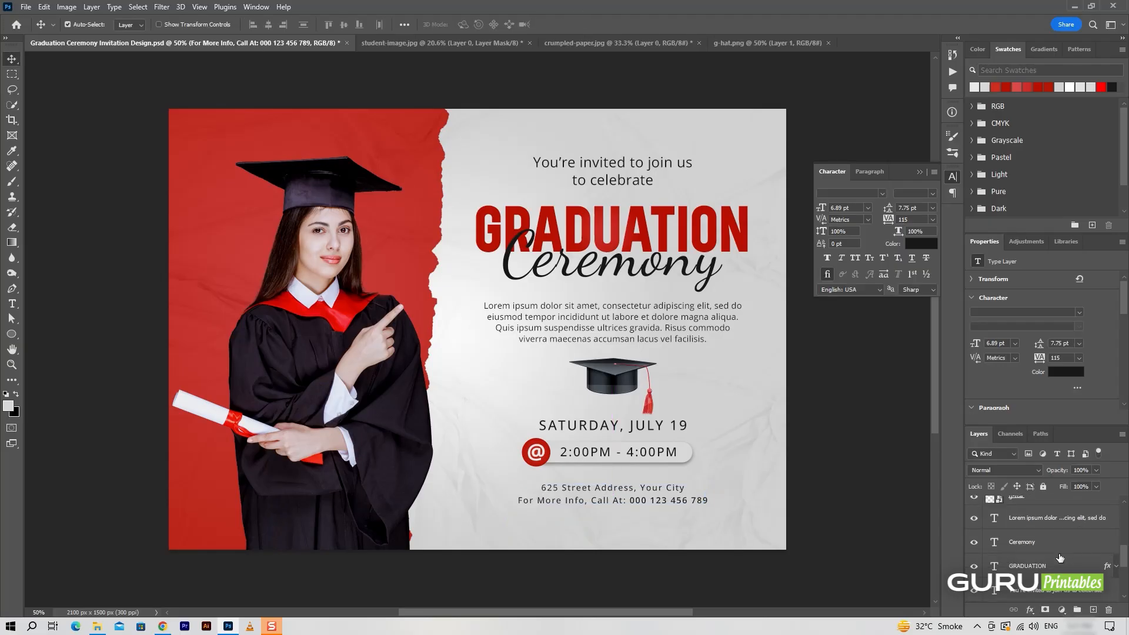
pyautogui.scroll(-1, 1060, 558)
pyautogui.keyDown('shift'); pyautogui.click(1061, 565); pyautogui.keyUp('shift')
pyautogui.hotkey('ctrl', 't')
pyautogui.press('Escape')
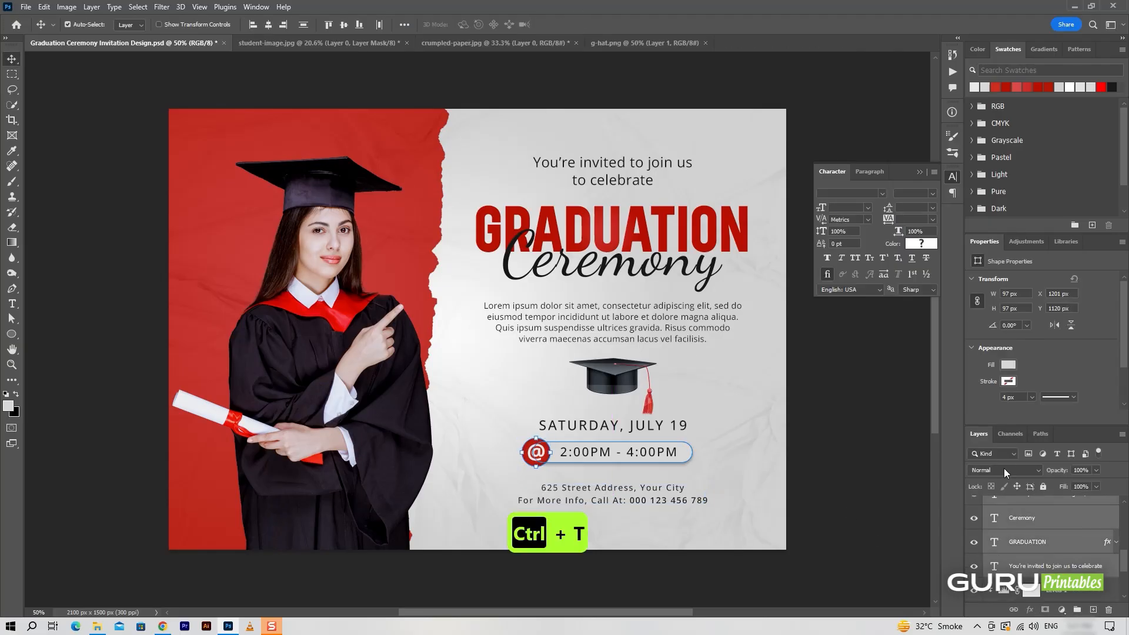
pyautogui.scroll(5, 1052, 553)
pyautogui.click(1076, 610)
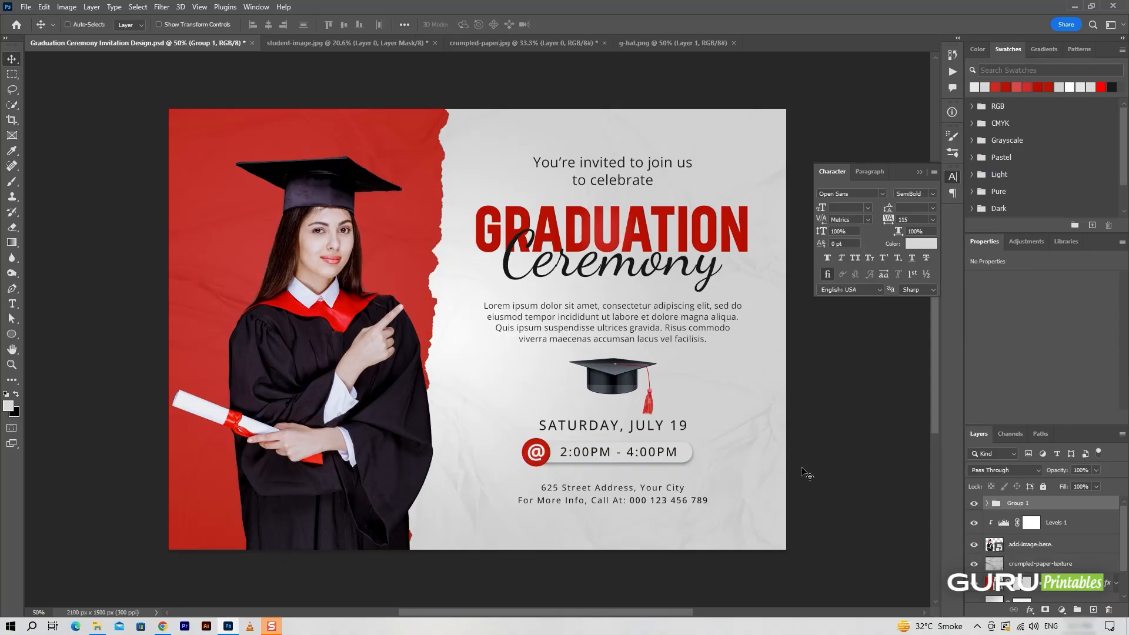
# - Enlarge the grouped text and cap slightly and centre the group on the light area beside the torn edge
pyautogui.hotkey('ctrl', 't')
pyautogui.moveTo(691, 324); pyautogui.dragTo(691, 324)
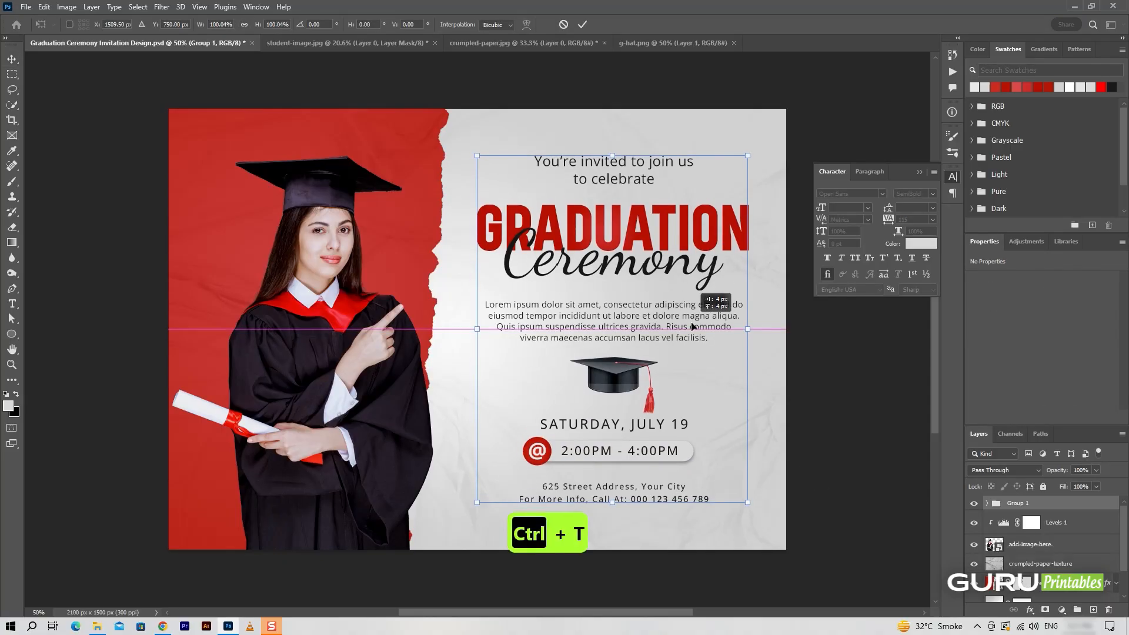
pyautogui.moveTo(747, 502); pyautogui.dragTo(756, 515)
pyautogui.click(583, 25)
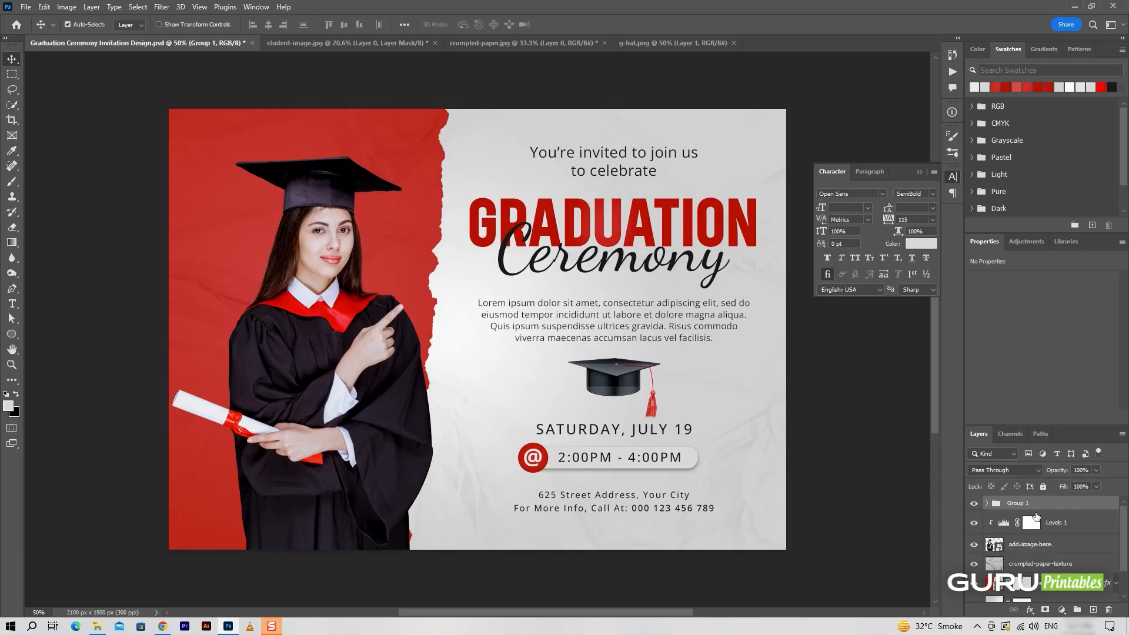
# - Move the g-hat layer and its clipped Hue/Saturation adjustment out of Group 1 to the top of the layer stack
pyautogui.click(986, 504)
pyautogui.scroll(-3, 1045, 570)
pyautogui.scroll(-2, 1044, 569)
pyautogui.click(1053, 570)
pyautogui.keyDown('shift'); pyautogui.click(1089, 549); pyautogui.keyUp('shift')
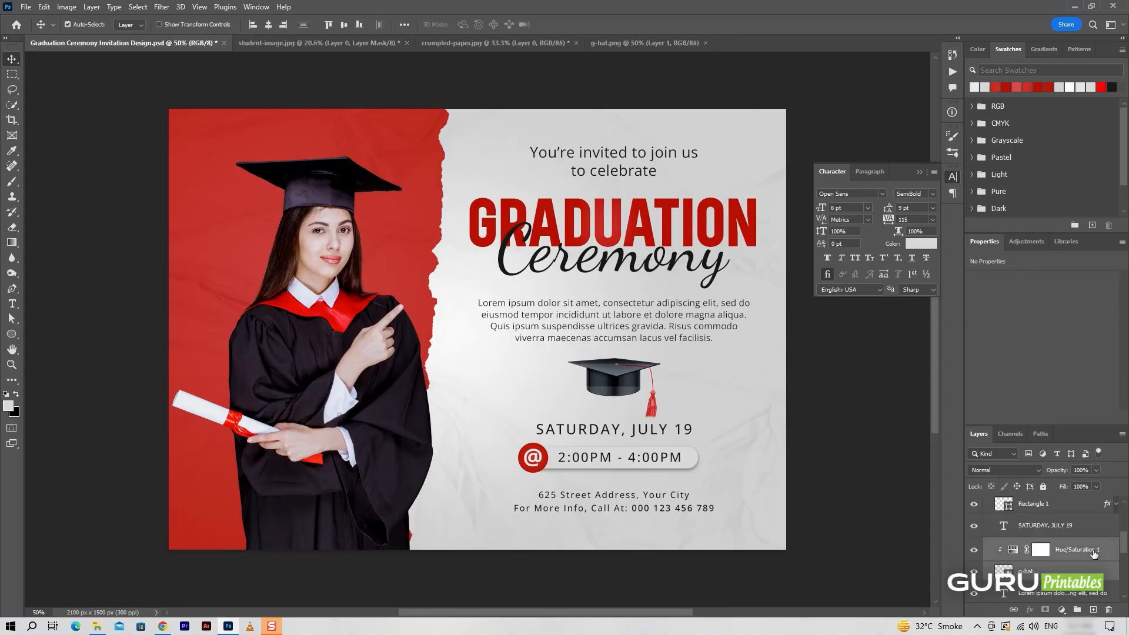
pyautogui.moveTo(1091, 549); pyautogui.dragTo(1072, 497)
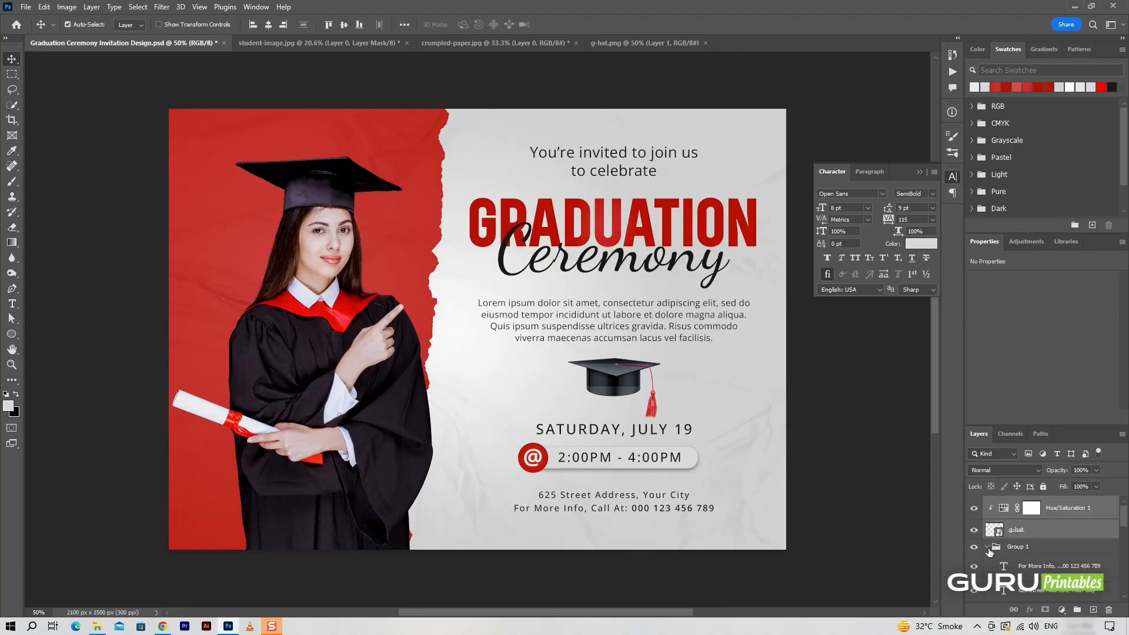
# - Collapse Group 1, rename it "text" and toggle its visibility off and on to check its contents
pyautogui.click(989, 548)
pyautogui.doubleClick(1029, 548)
pyautogui.write('text')
pyautogui.press('Return')
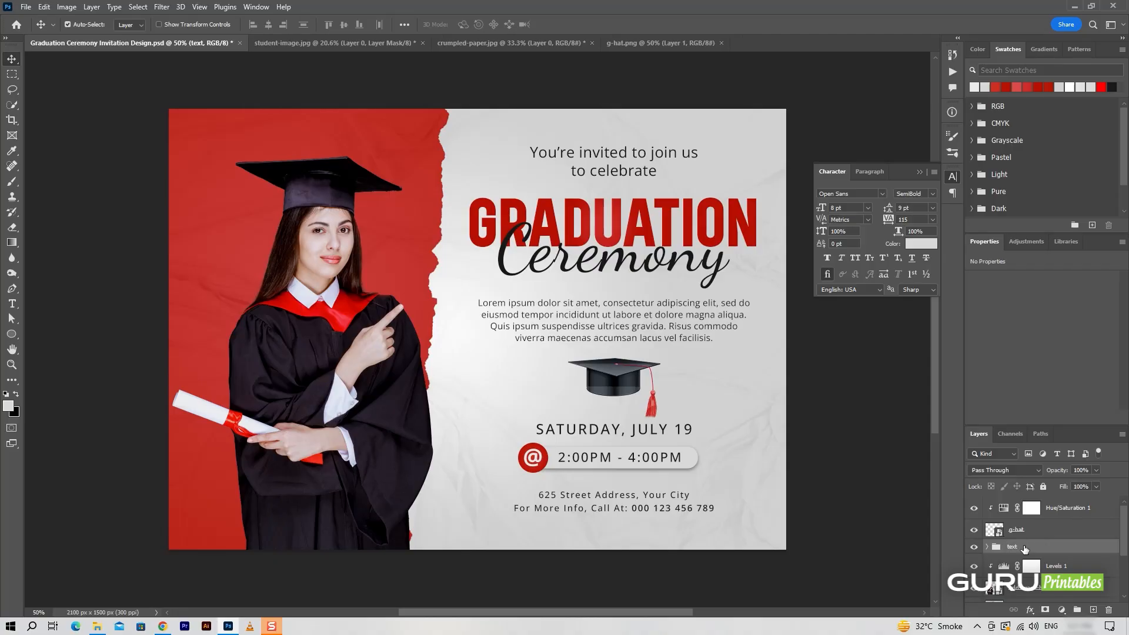
pyautogui.click(974, 547)
pyautogui.click(974, 547)
# - Select the Hue/Saturation 1 layer and close the g-hat.png and crumpled-paper.jpg documents
pyautogui.click(1032, 508)
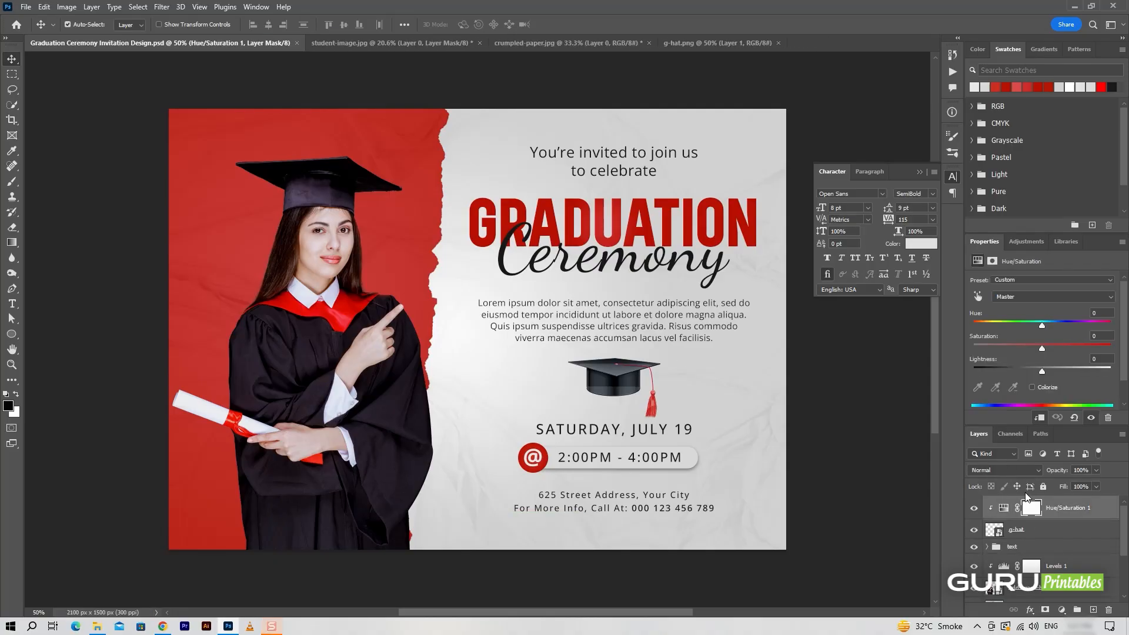
pyautogui.click(782, 43)
pyautogui.click(568, 43)
pyautogui.click(557, 238)
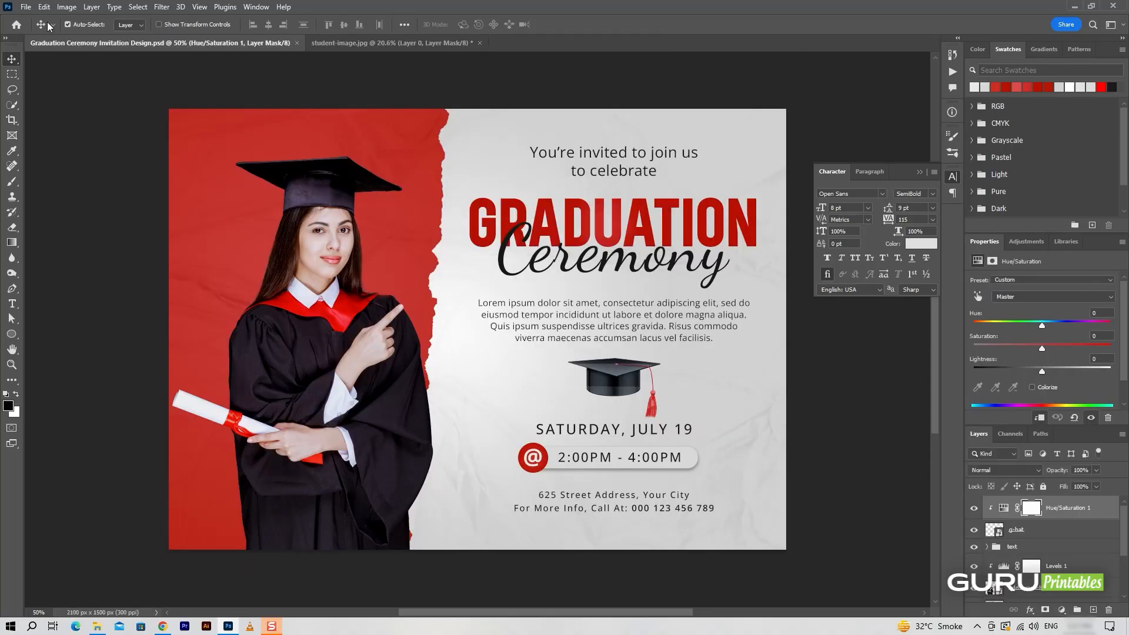
# - Open black-balloon.png from the Assets folder and bring the balloon into the invitation document as a new layer
pyautogui.click(25, 7)
pyautogui.click(35, 30)
pyautogui.click(138, 101)
pyautogui.click(1029, 598)
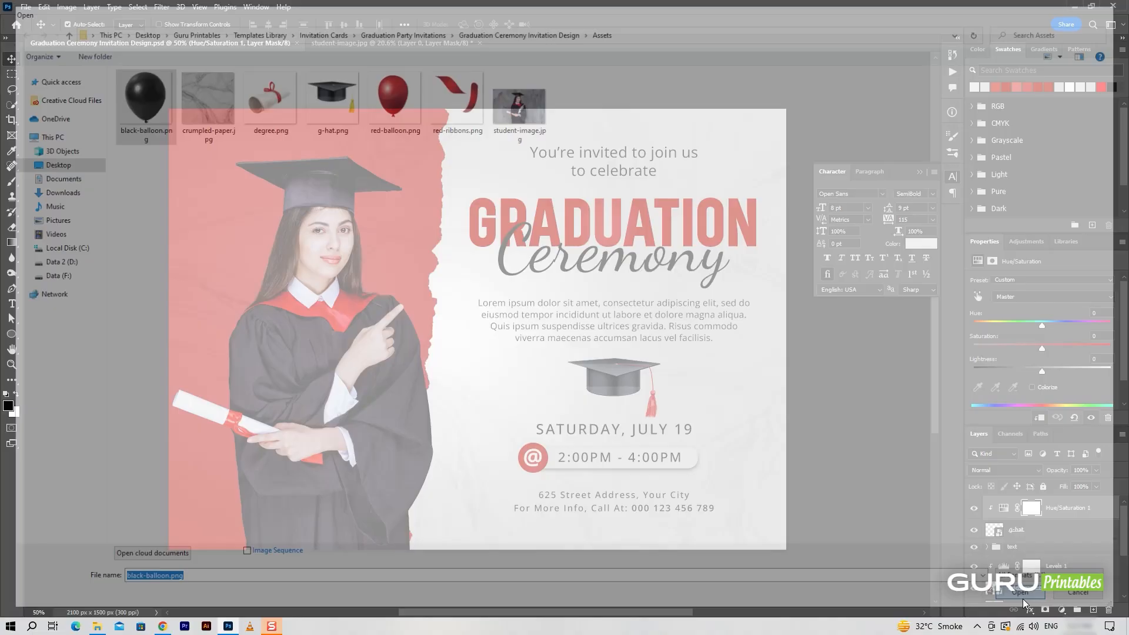
pyautogui.moveTo(522, 309); pyautogui.dragTo(442, 251)
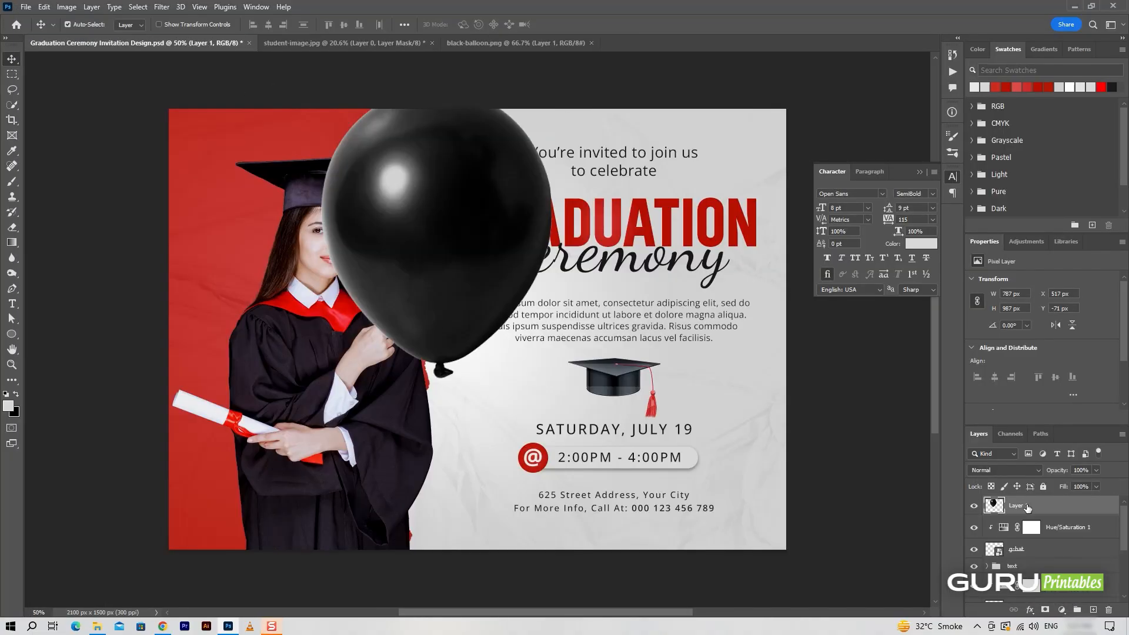
# - Rename the new balloon layer "black-balloon" and convert it to a smart object
pyautogui.write('black-balloon')
pyautogui.press('Return')
pyautogui.rightClick(1029, 510)
pyautogui.click(1023, 176)
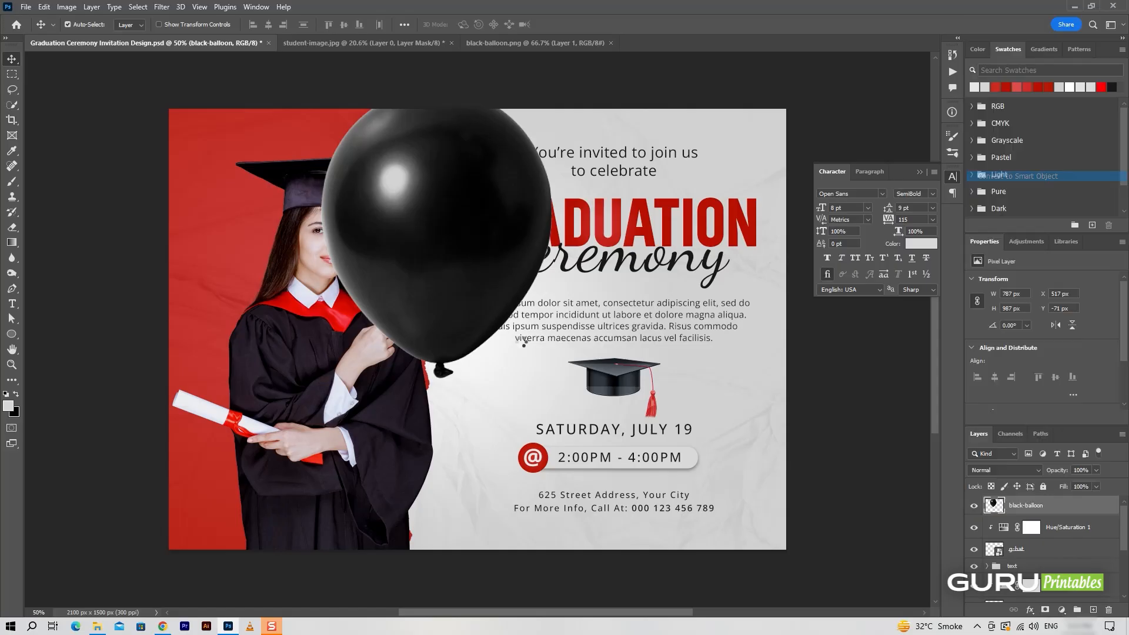
# - Scale the black balloon to about 192 × 226 px, rotate it −19.41° and place it over the torn edge beside the student's face
pyautogui.hotkey('ctrl', 't')
pyautogui.moveTo(551, 89); pyautogui.dragTo(438, 233)
pyautogui.click(583, 25)
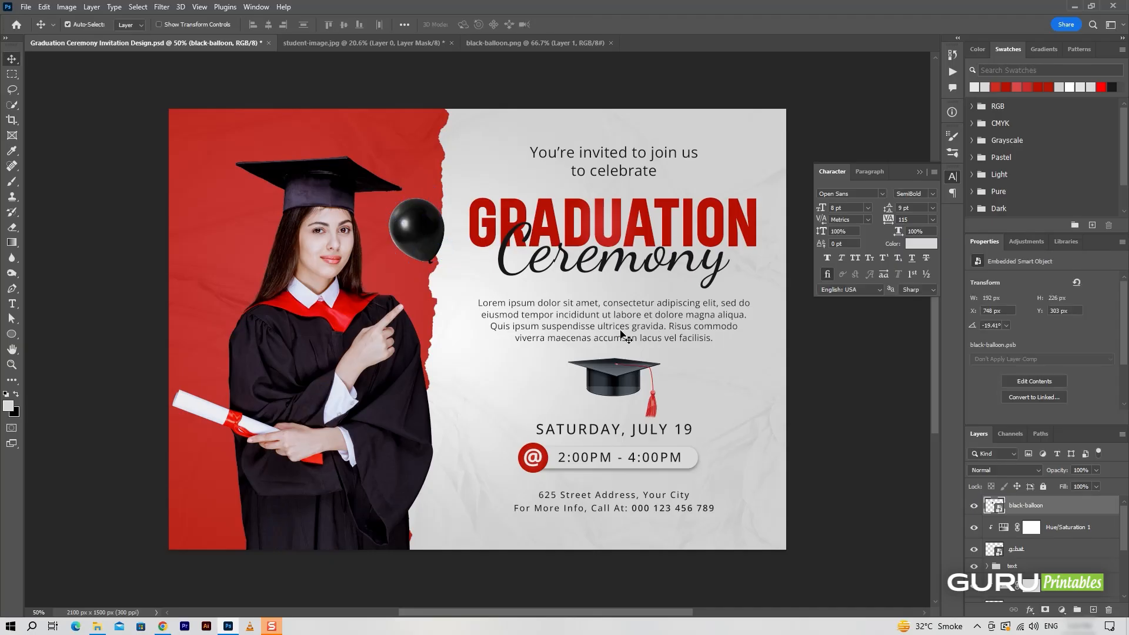
# - Add a new layer and set the Pen tool to Shape mode with no fill and a grey stroke
pyautogui.click(1094, 610)
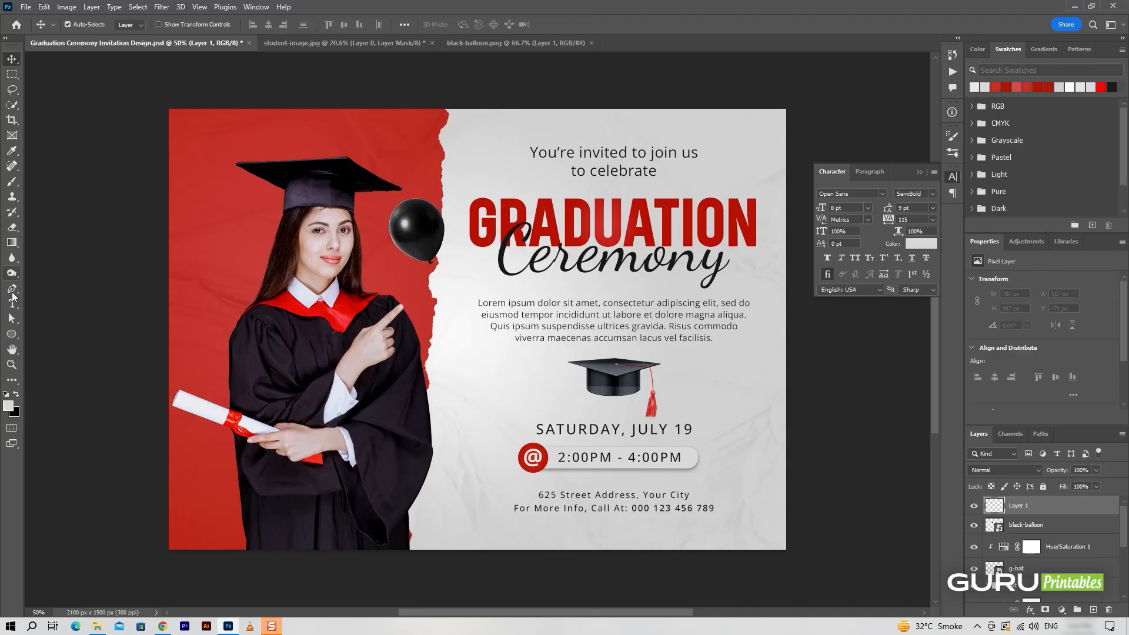
pyautogui.click(19, 336)
pyautogui.press('p')
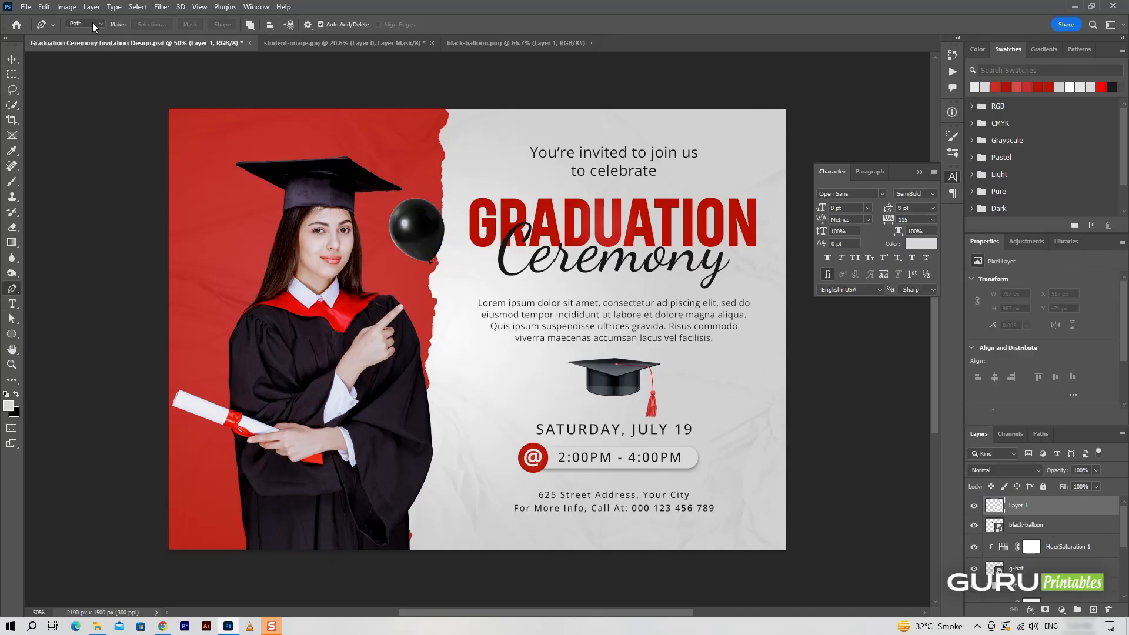
pyautogui.click(131, 25)
pyautogui.click(173, 25)
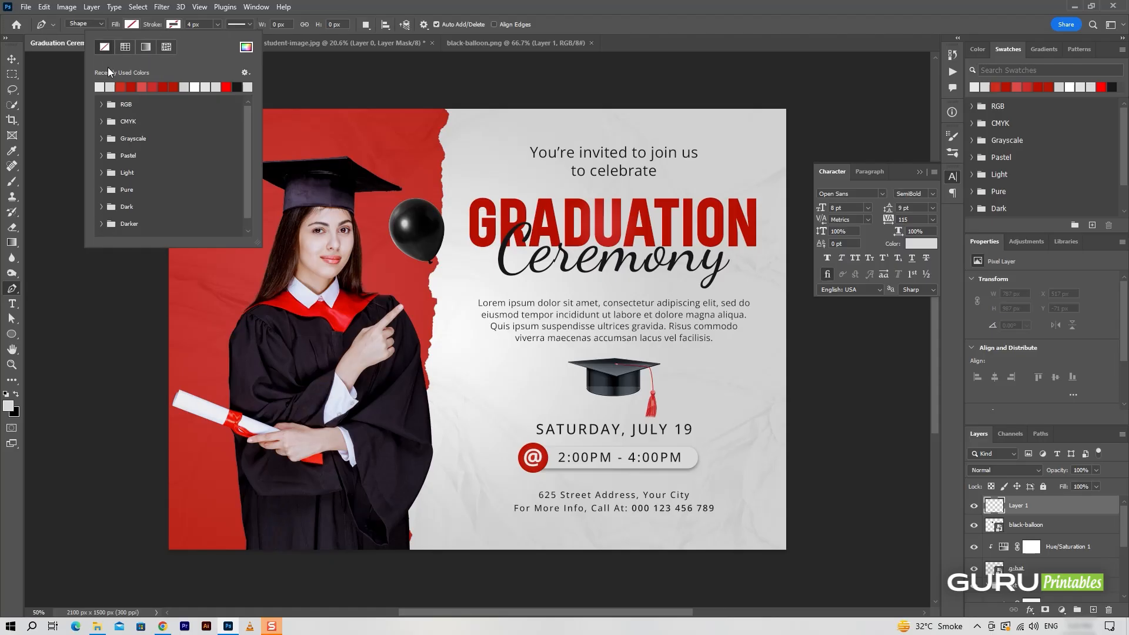
pyautogui.click(111, 87)
pyautogui.click(245, 47)
pyautogui.click(1084, 246)
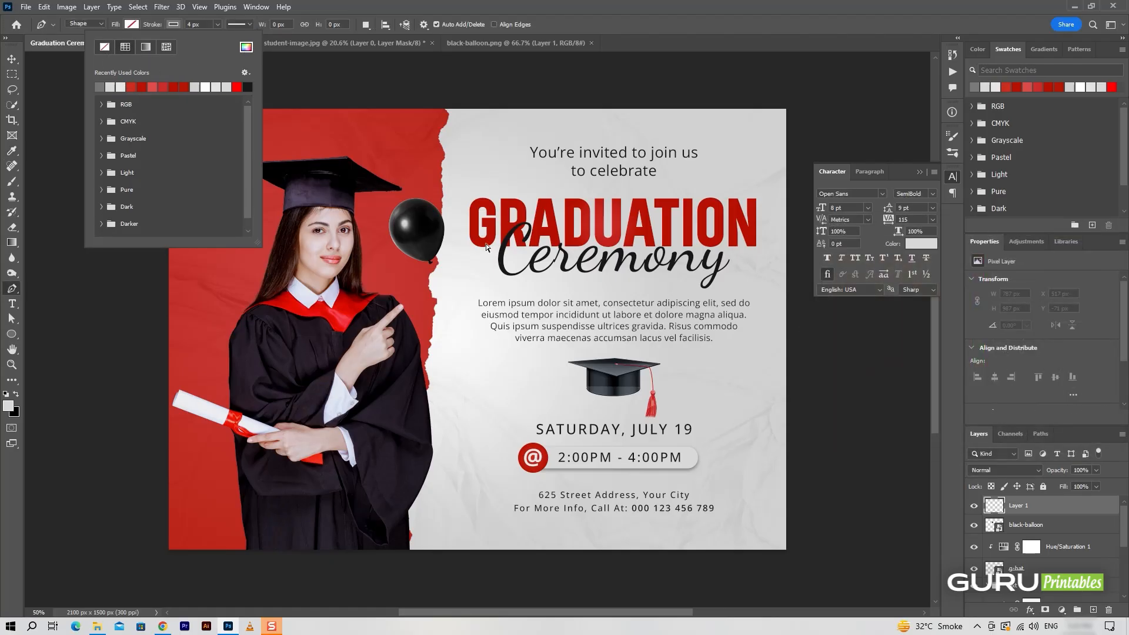
# - Draw a curved string hanging from the black balloon's knot with the Curvature Pen tool, using a 1 px stroke
pyautogui.hotkey('ctrl', '=')
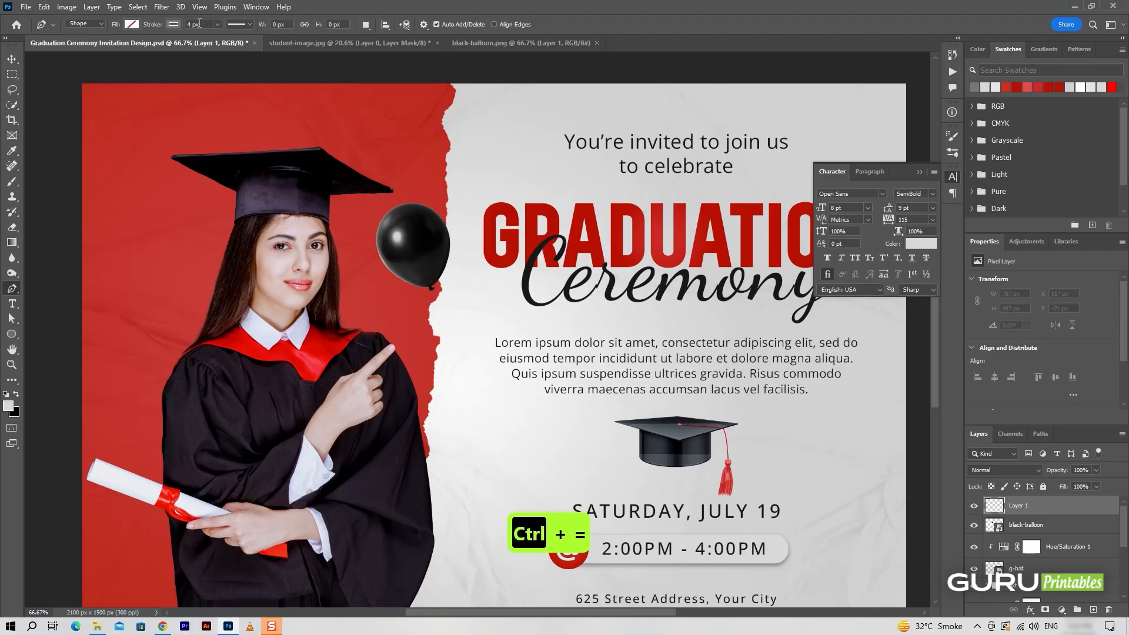
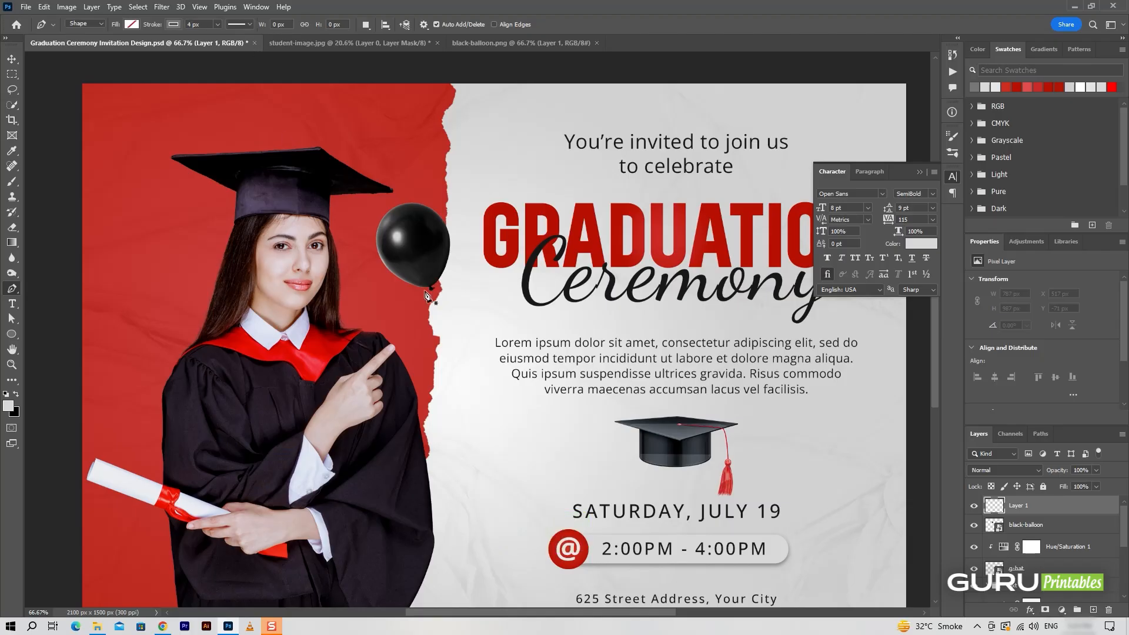
pyautogui.rightClick(12, 288)
pyautogui.click(44, 312)
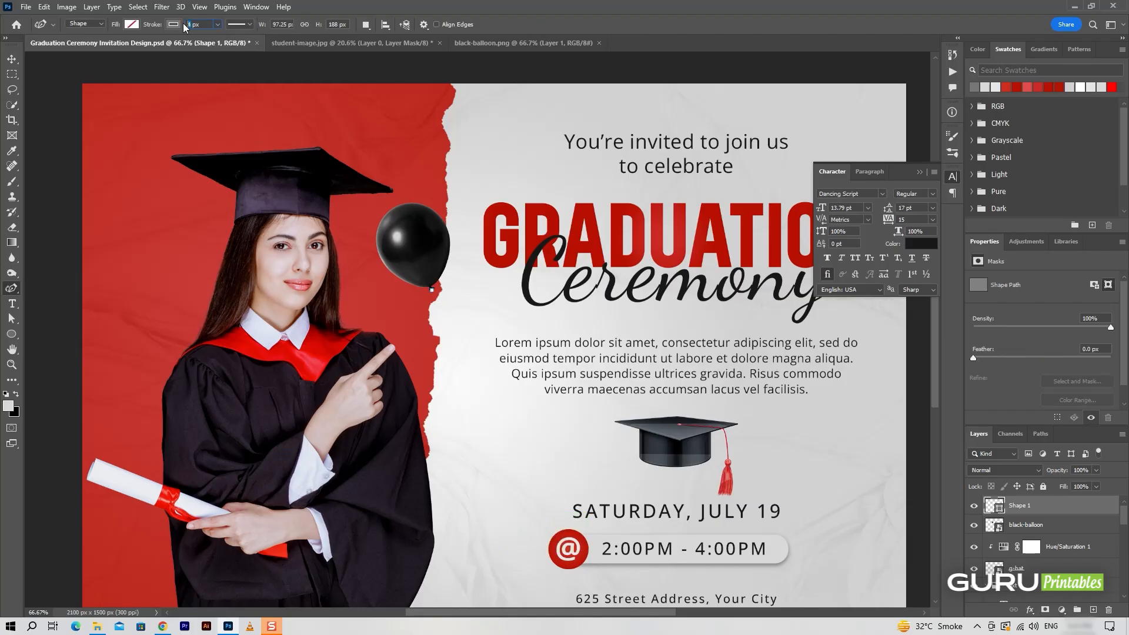
pyautogui.click(432, 289)
pyautogui.click(439, 311)
pyautogui.click(460, 321)
pyautogui.click(440, 351)
pyautogui.press('v')
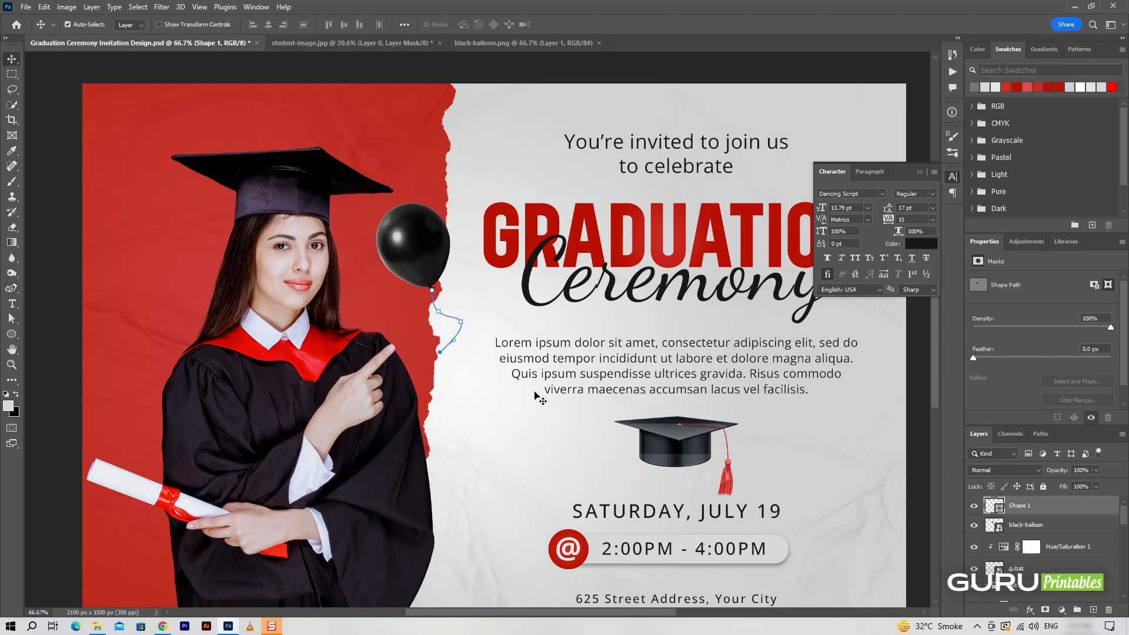
pyautogui.click(608, 396)
# - Move the string's shape layer beneath the black-balloon layer and rename it "balloon-rope"
pyautogui.scroll(5, 1056, 543)
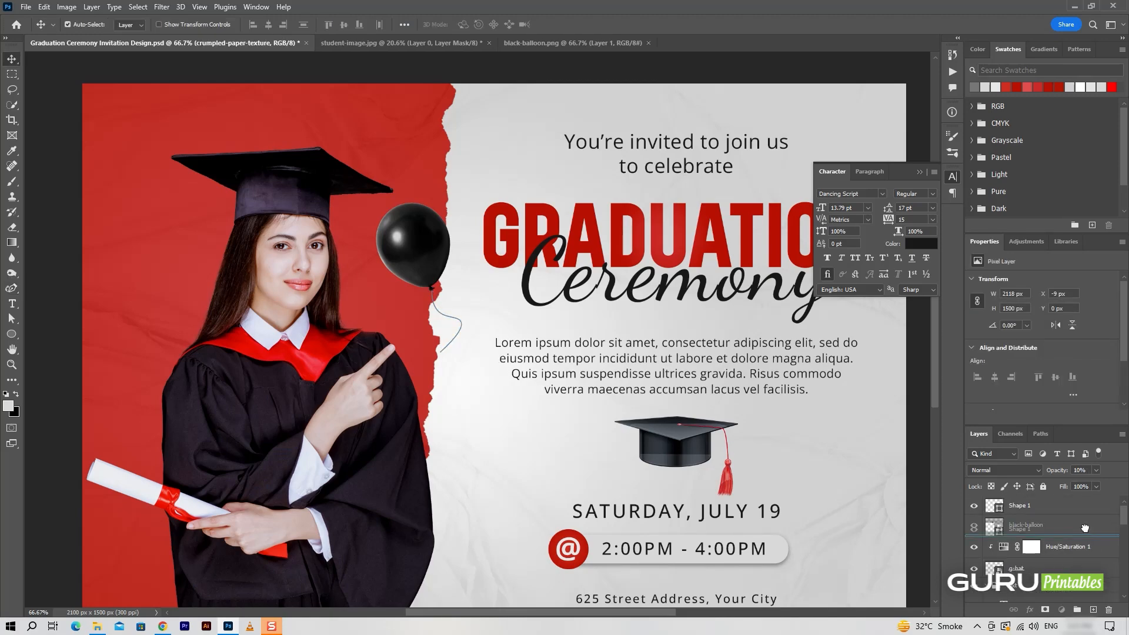
pyautogui.click(1090, 532)
pyautogui.doubleClick(1024, 525)
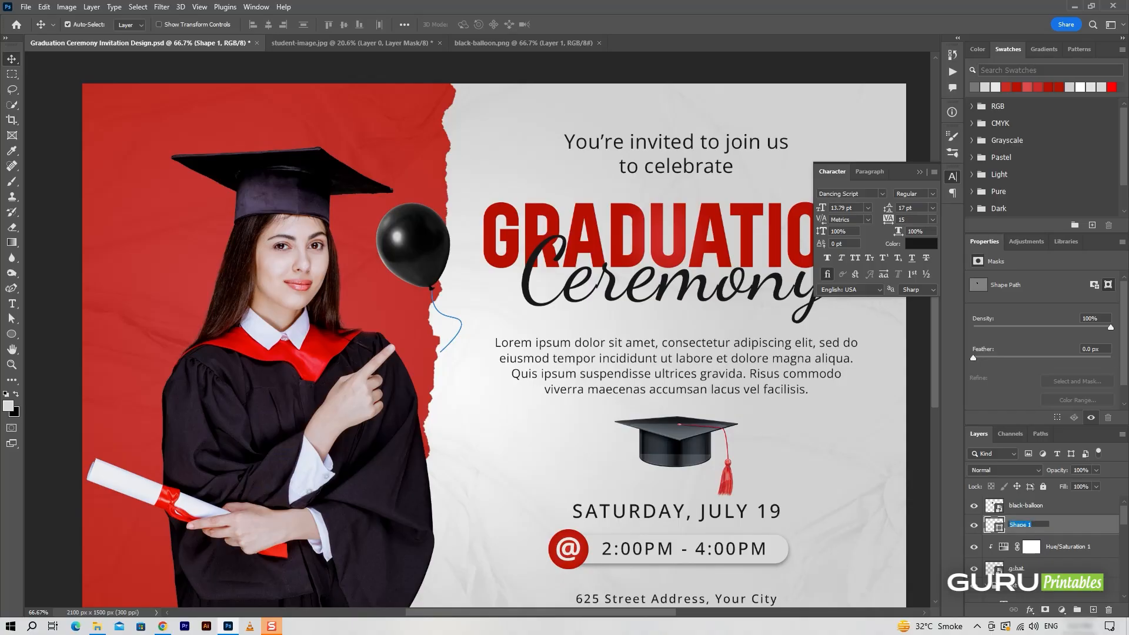
pyautogui.write('balloon-rope')
pyautogui.press('Return')
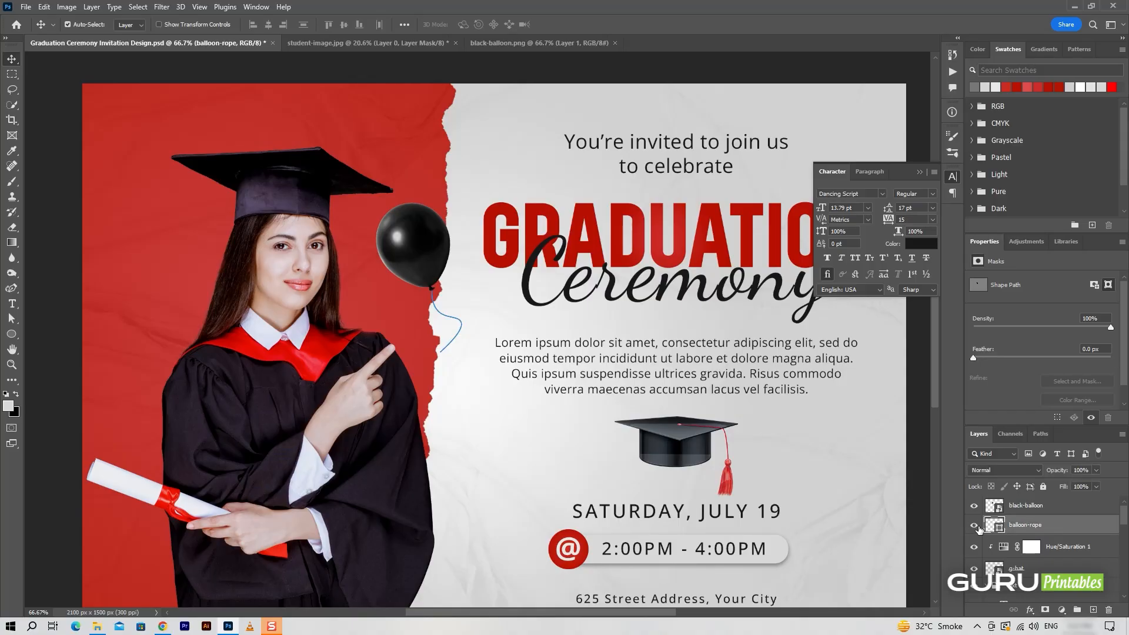
# - Apply a dark grey Color Overlay to the balloon-rope layer and collapse its effects list
pyautogui.rightClick(1100, 535)
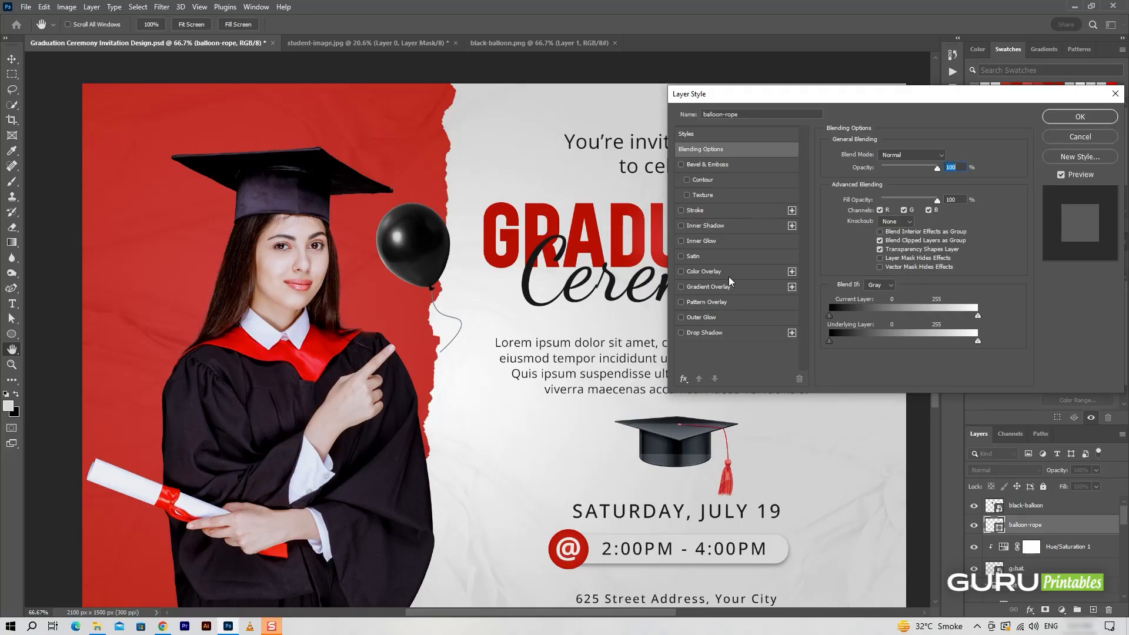
pyautogui.click(729, 272)
pyautogui.click(947, 156)
pyautogui.click(860, 348)
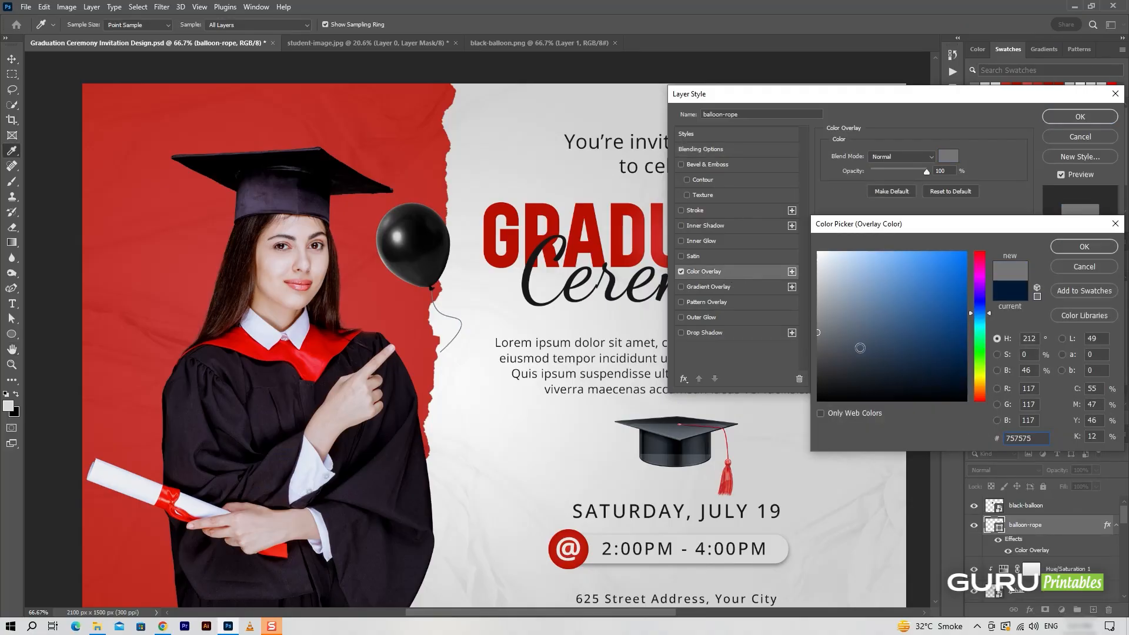
pyautogui.click(839, 371)
pyautogui.press('Return')
pyautogui.press('Return')
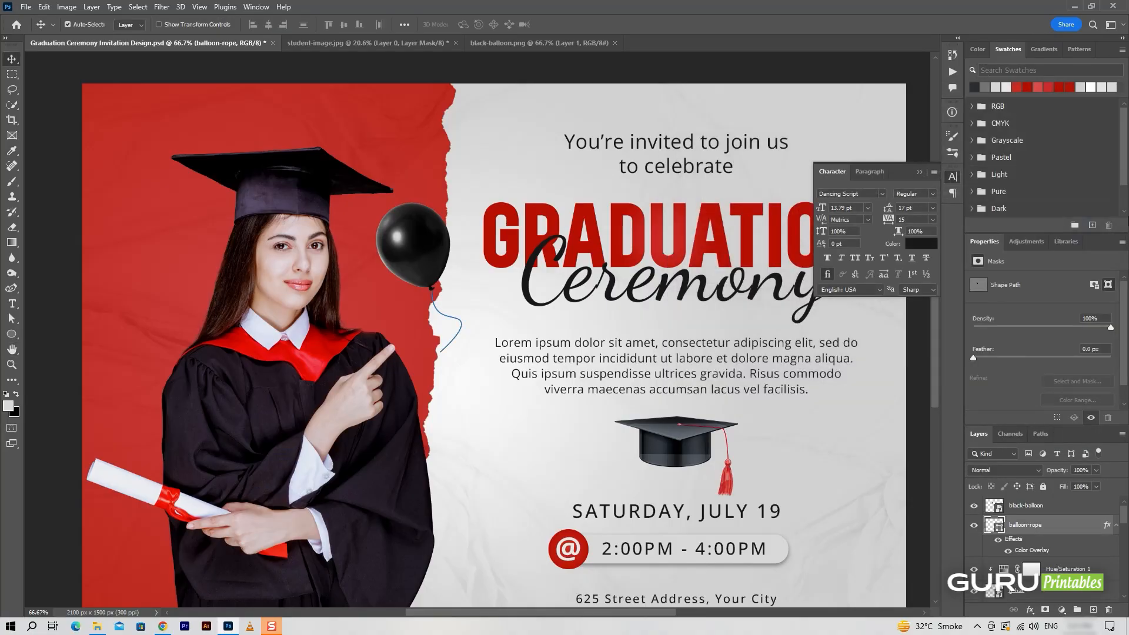
pyautogui.click(1116, 525)
# - Open red-balloon.png and bring the balloon into the invitation document above the black-balloon layer
pyautogui.click(1092, 506)
pyautogui.click(25, 7)
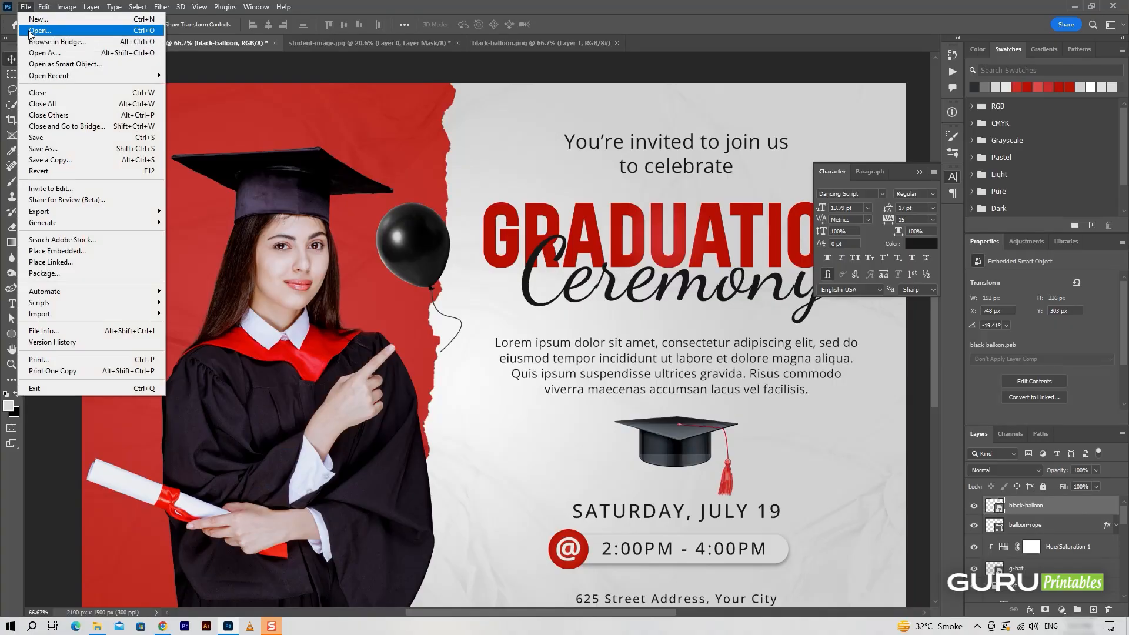
pyautogui.click(33, 30)
pyautogui.doubleClick(391, 94)
pyautogui.moveTo(630, 365); pyautogui.dragTo(470, 253)
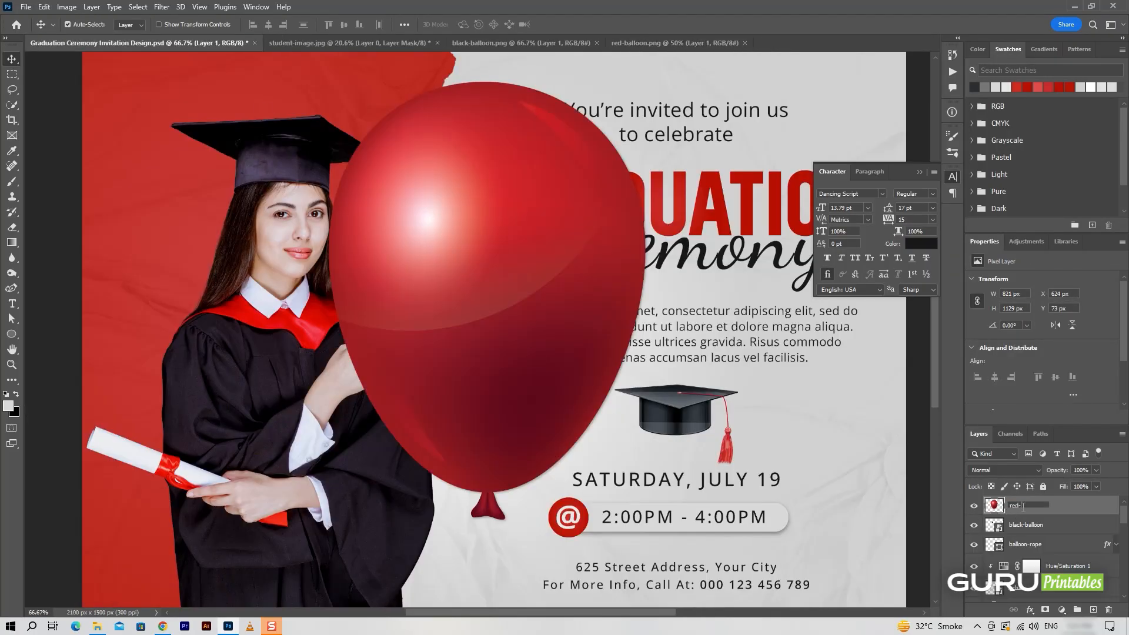
# - Name the new balloon layer "red-balloon" and convert it to a smart object
pyautogui.press('Return')
pyautogui.rightClick(1071, 501)
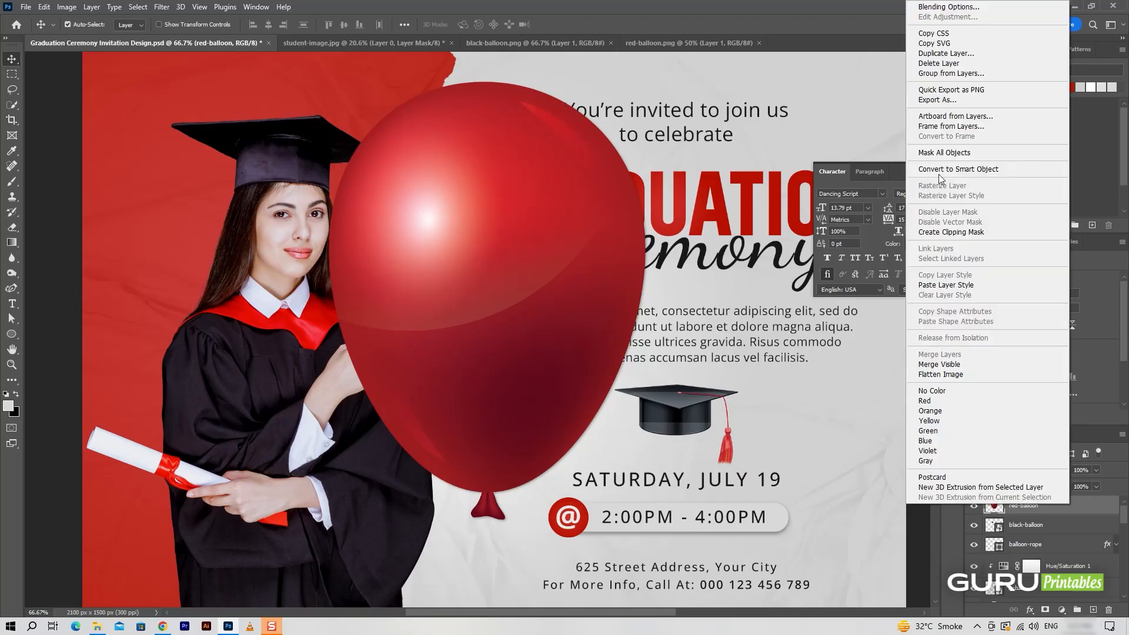
pyautogui.click(942, 170)
# - Scale the red balloon to 11.81%, rotate it 20.64° and place it against the black balloon's lower right side
pyautogui.hotkey('ctrl', 't')
pyautogui.moveTo(649, 81); pyautogui.dragTo(564, 329)
pyautogui.moveTo(491, 304); pyautogui.dragTo(459, 236)
pyautogui.moveTo(493, 248); pyautogui.dragTo(490, 255)
pyautogui.moveTo(480, 217); pyautogui.dragTo(486, 216)
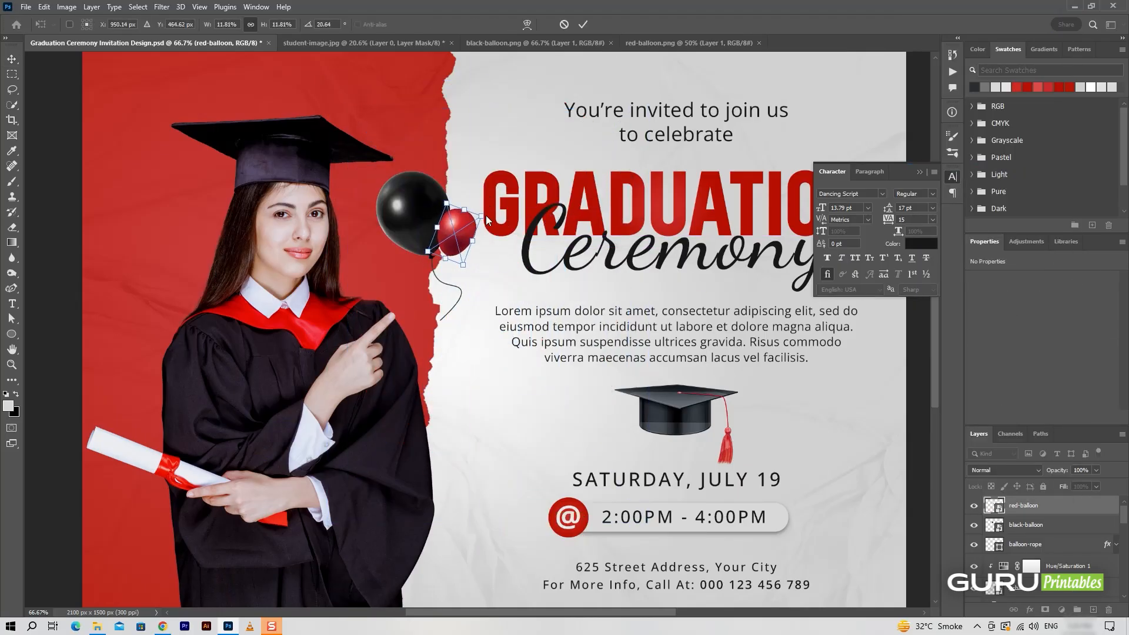
pyautogui.click(582, 24)
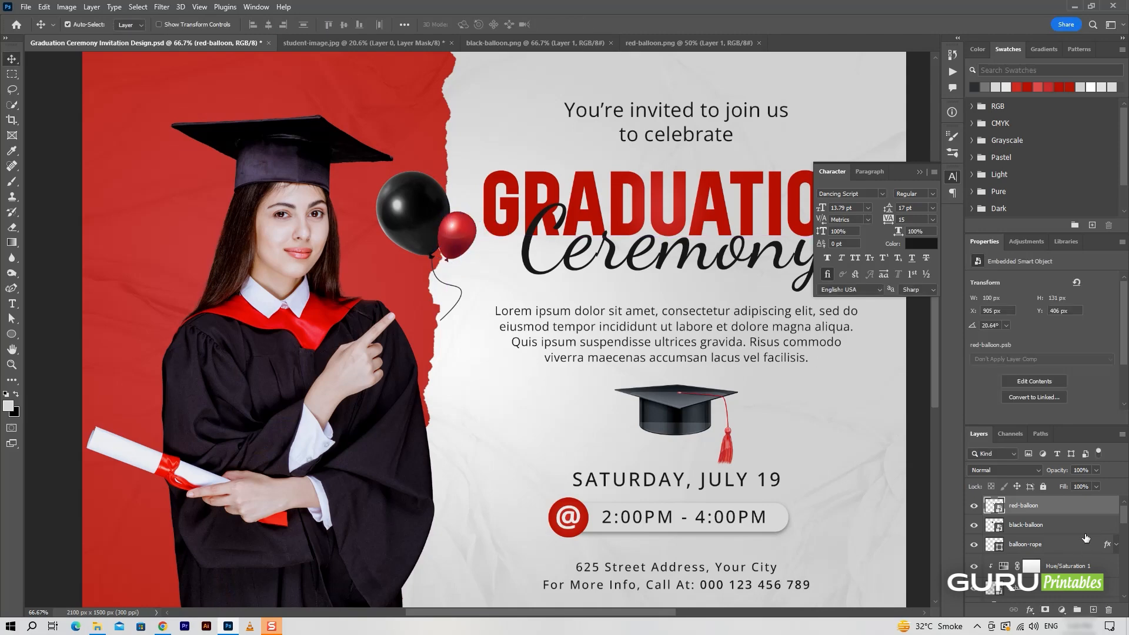
# - Add a layer between the two balloon layers and draw a curved string from the red balloon's knot with the Curvature Pen tool
pyautogui.click(1077, 525)
pyautogui.click(1093, 610)
pyautogui.press('p')
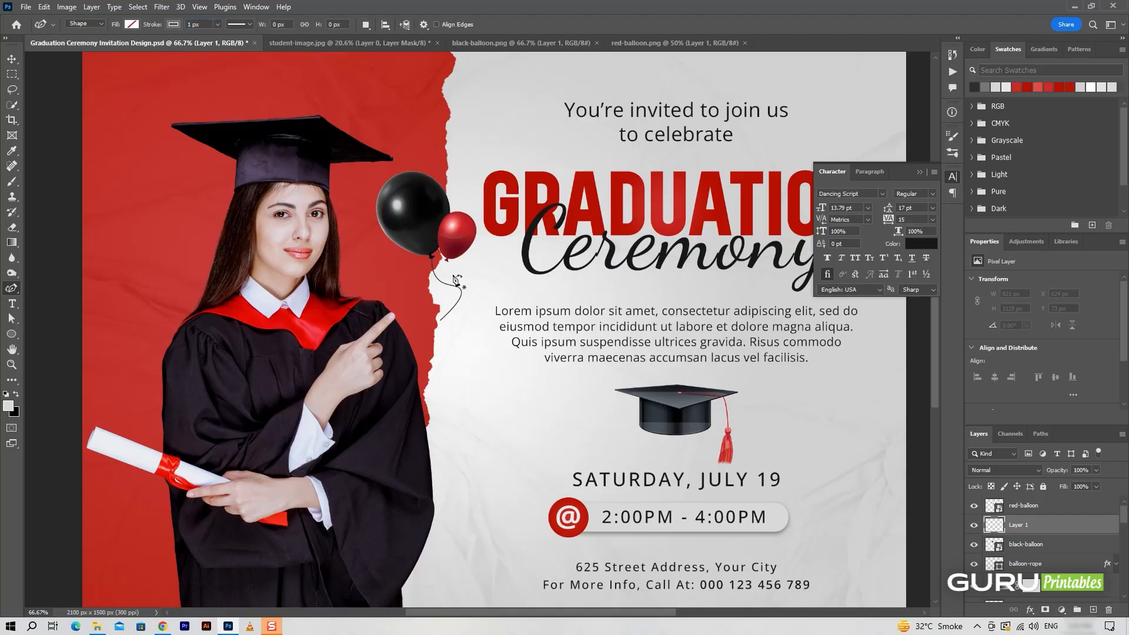
pyautogui.click(447, 259)
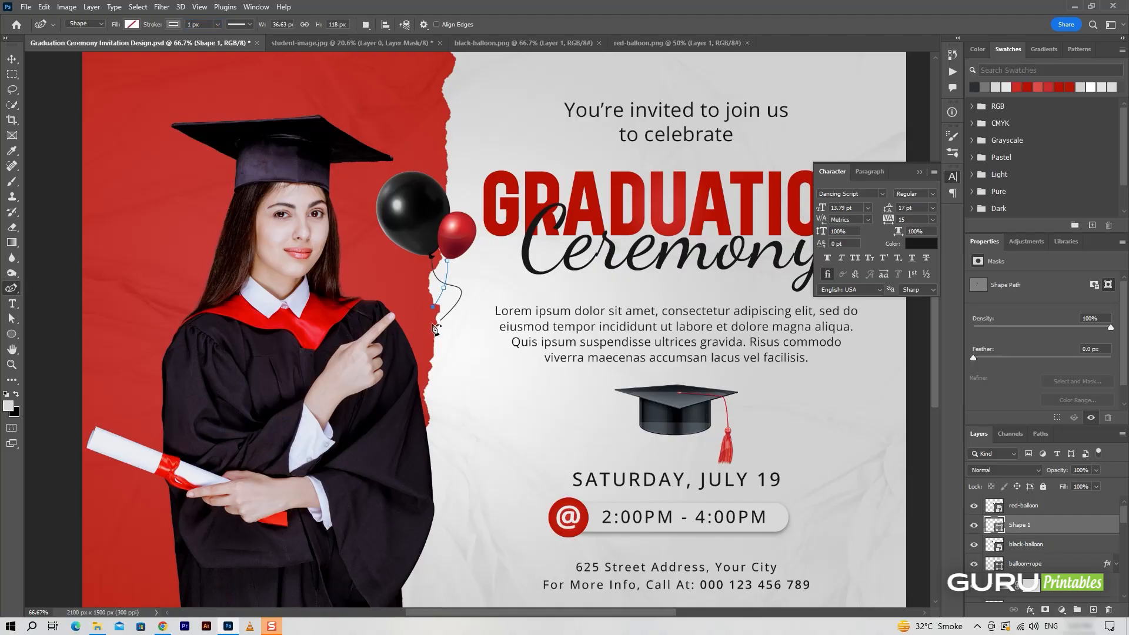
pyautogui.hotkey('ctrl', 'z')
pyautogui.hotkey('ctrl', 'z')
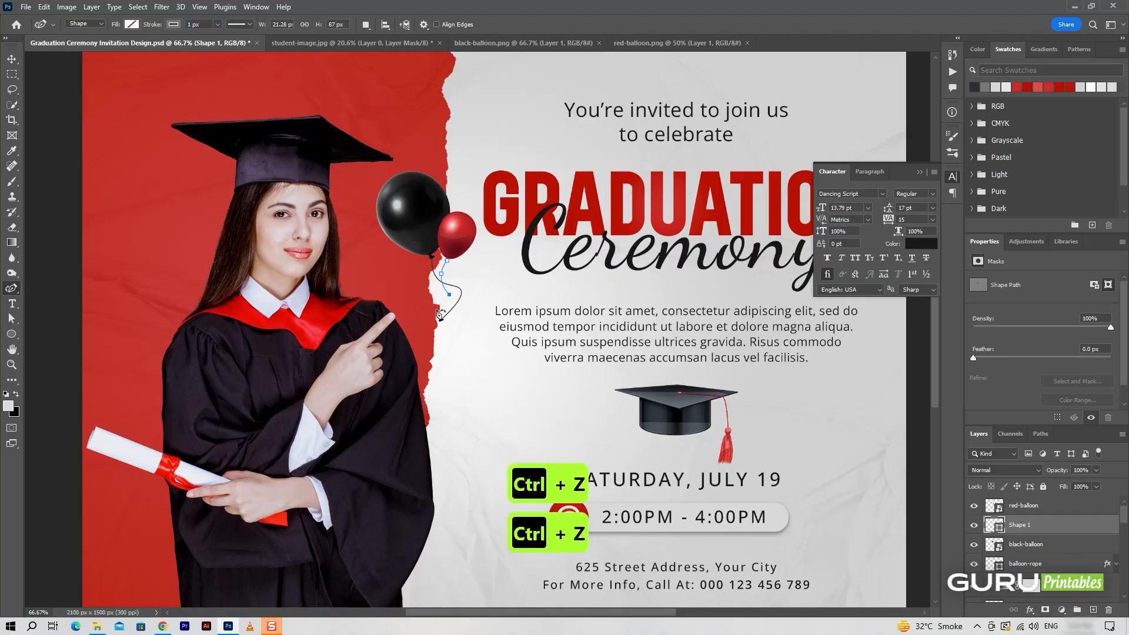
pyautogui.click(431, 312)
pyautogui.press('v')
pyautogui.click(501, 357)
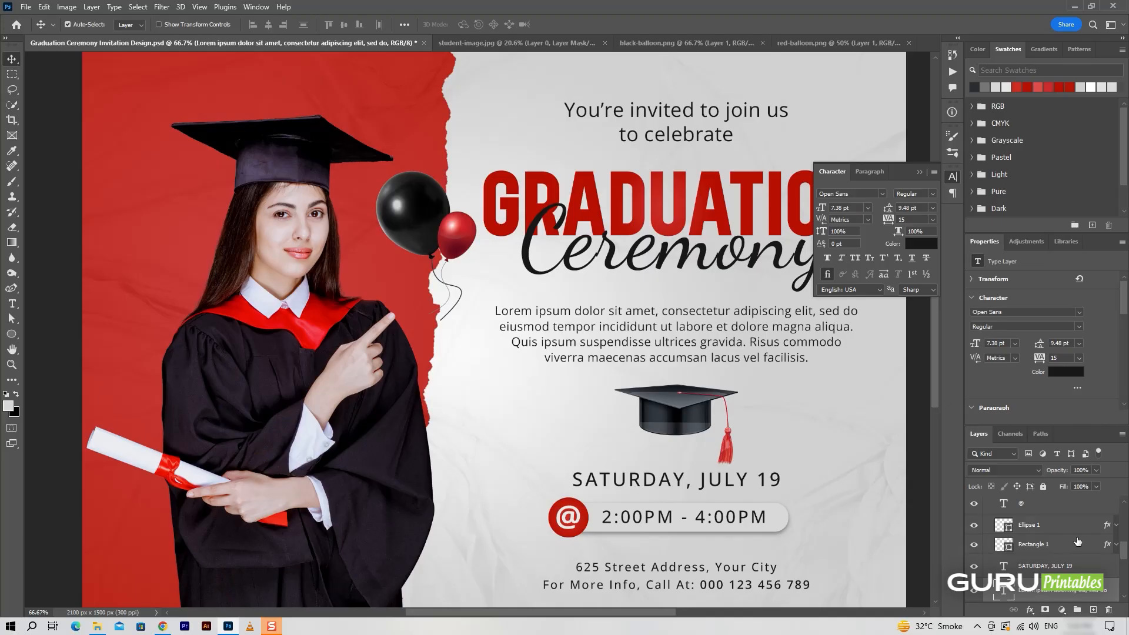
# - Rename the red balloon's string layer "balloon-rope-02"
pyautogui.scroll(5, 1050, 542)
pyautogui.click(1020, 528)
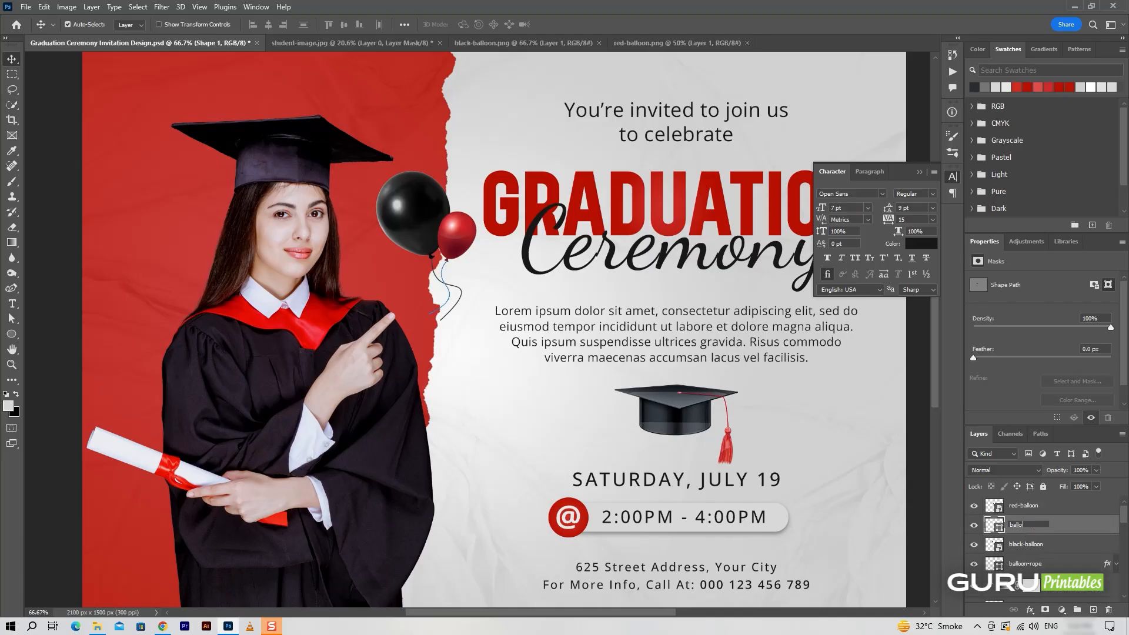
pyautogui.write('balloon-rope-02')
pyautogui.press('Return')
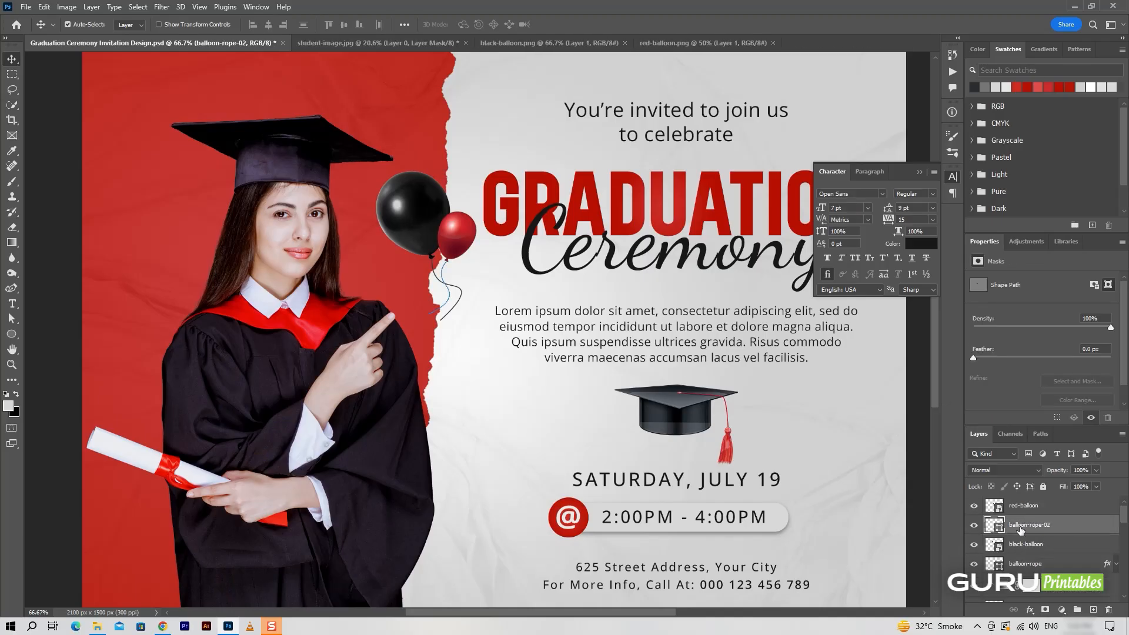
# - Add a dark Color Overlay to the "balloon-rope-02" layer, with Normal blending at 100% opacity
pyautogui.rightClick(1075, 525)
pyautogui.click(994, 26)
pyautogui.click(704, 271)
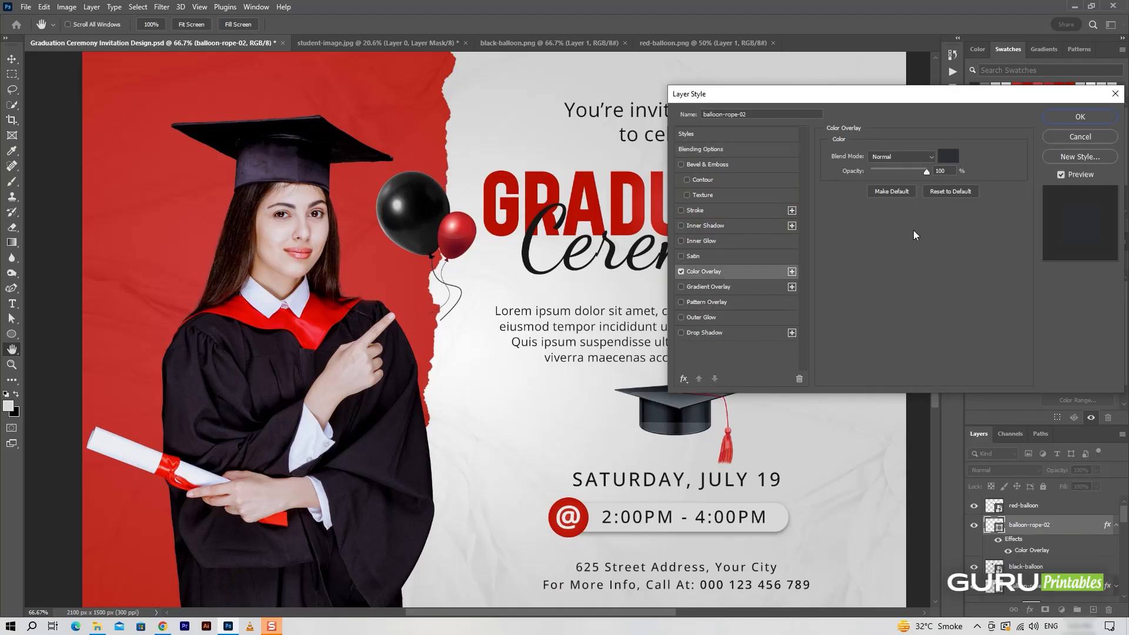
pyautogui.click(1080, 117)
pyautogui.click(1116, 525)
# - Link and duplicate the red balloon and its string layers, and flip the copies horizontally
pyautogui.click(1063, 512)
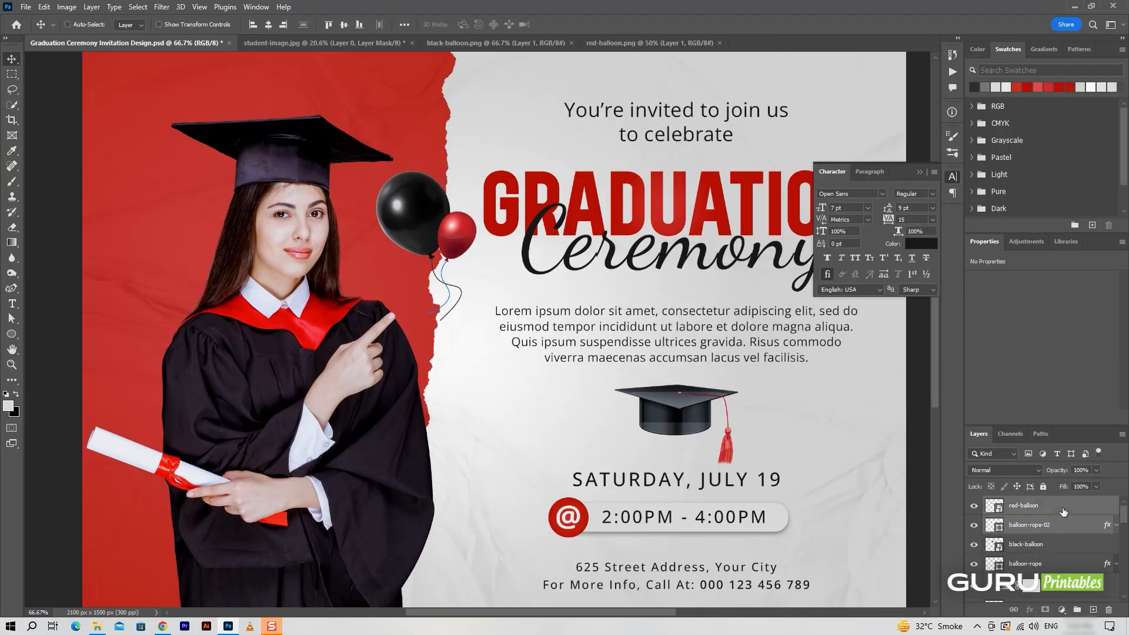
pyautogui.hotkey('ctrl', 'j')
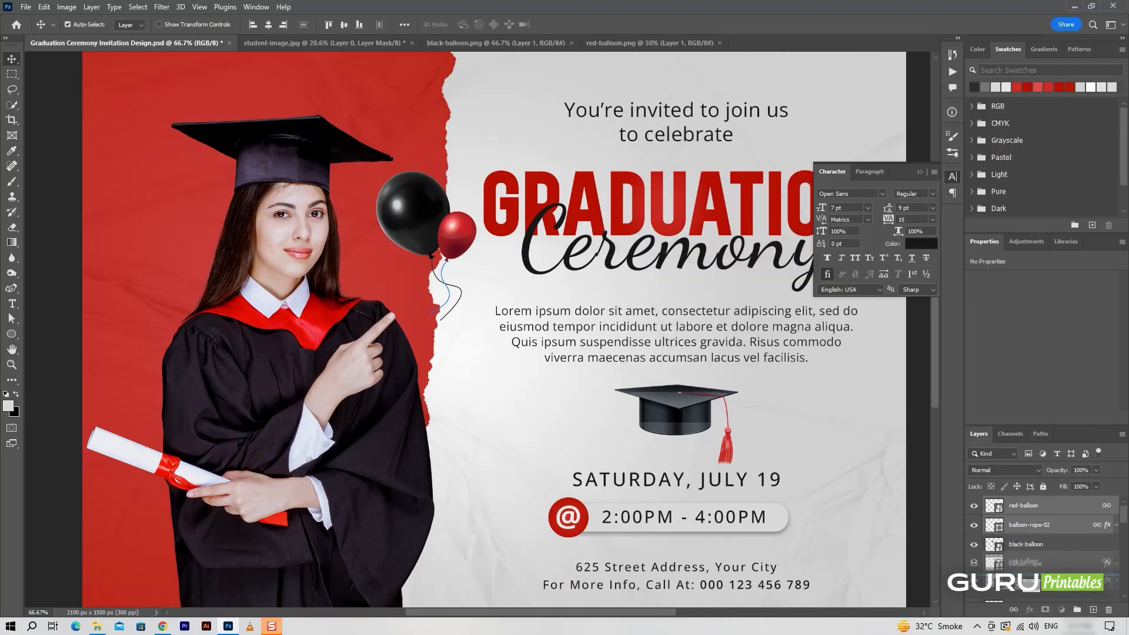
pyautogui.hotkey('ctrl', 't')
pyautogui.rightClick(449, 259)
pyautogui.click(484, 489)
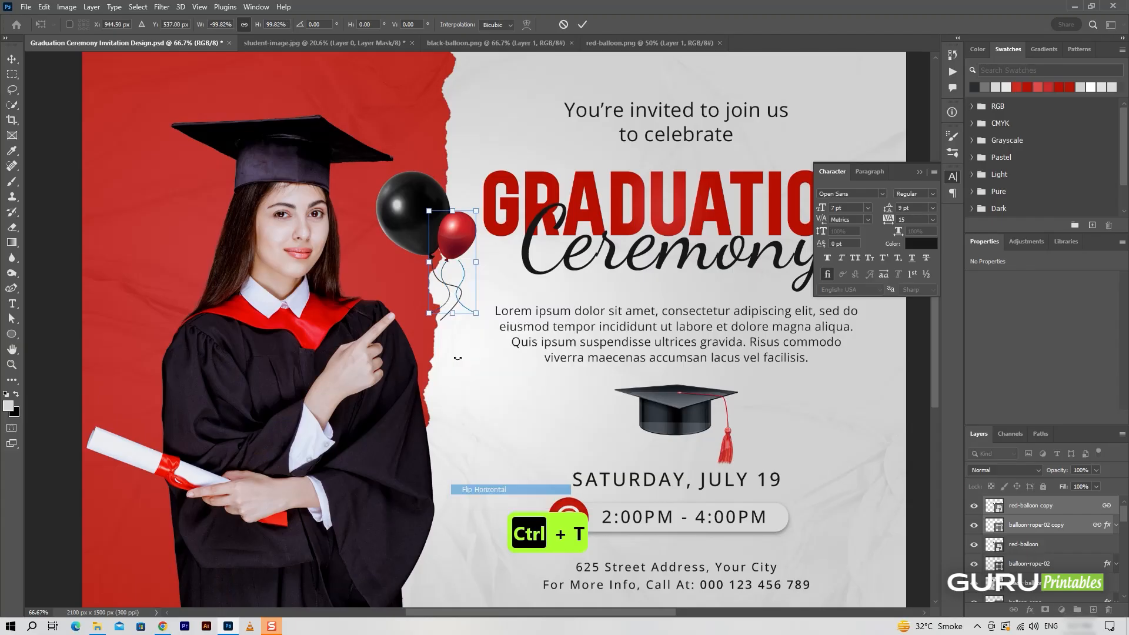
# - Place the copied balloon and string at the black balloon's lower left, rotated to 153.62° and enlarged to about 113%
pyautogui.moveTo(463, 238); pyautogui.dragTo(410, 252)
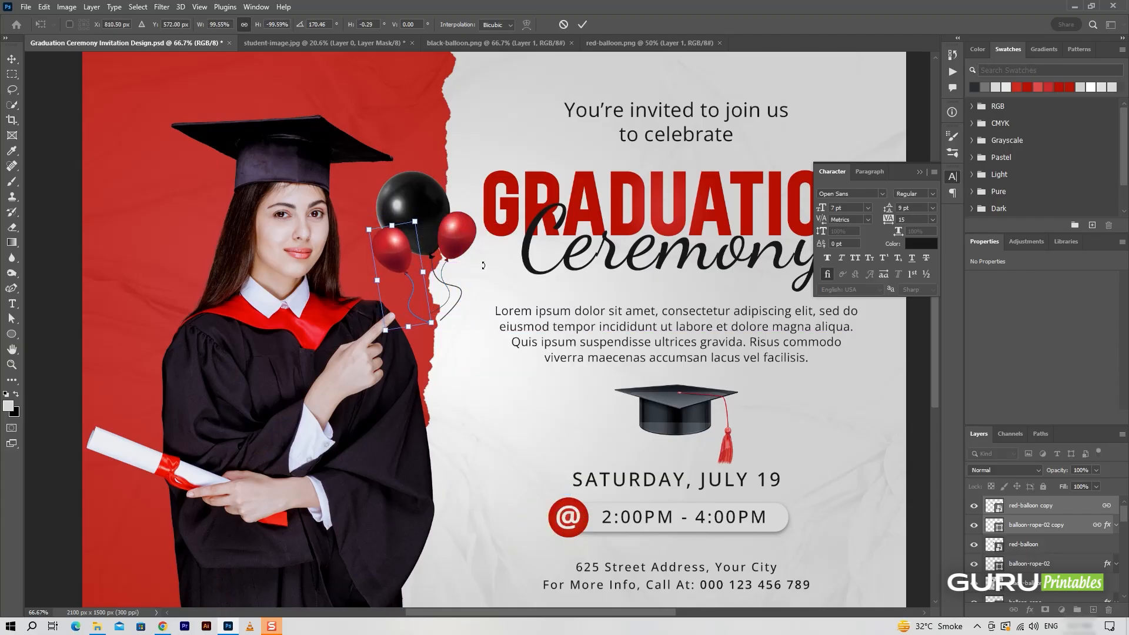
pyautogui.moveTo(484, 265); pyautogui.dragTo(487, 243)
pyautogui.moveTo(423, 285); pyautogui.dragTo(430, 287)
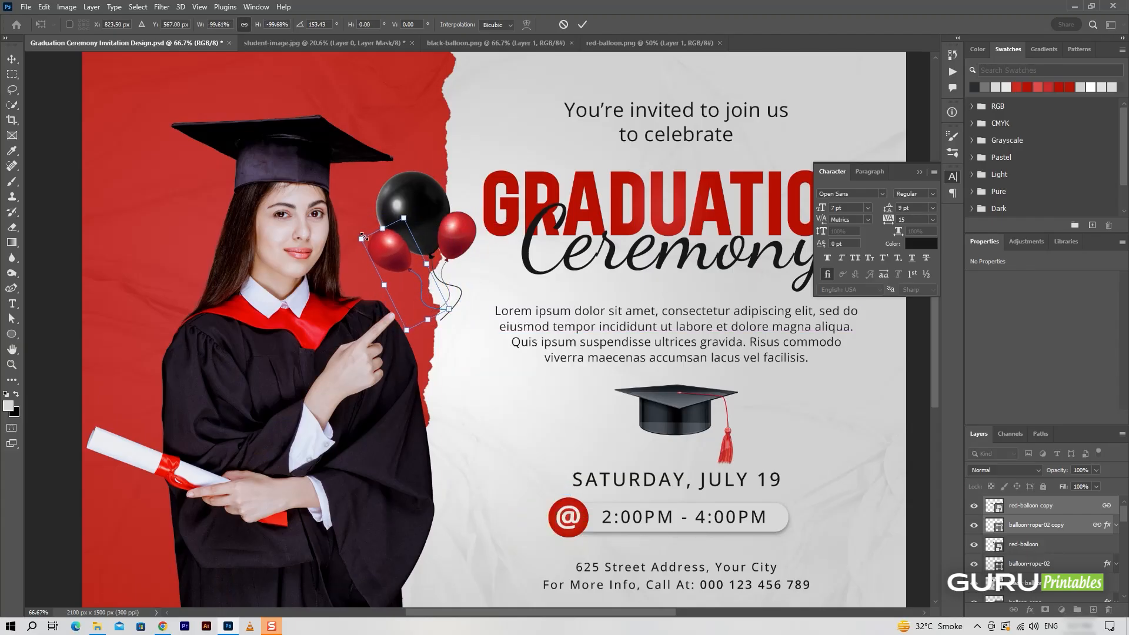
pyautogui.moveTo(363, 239); pyautogui.dragTo(391, 259)
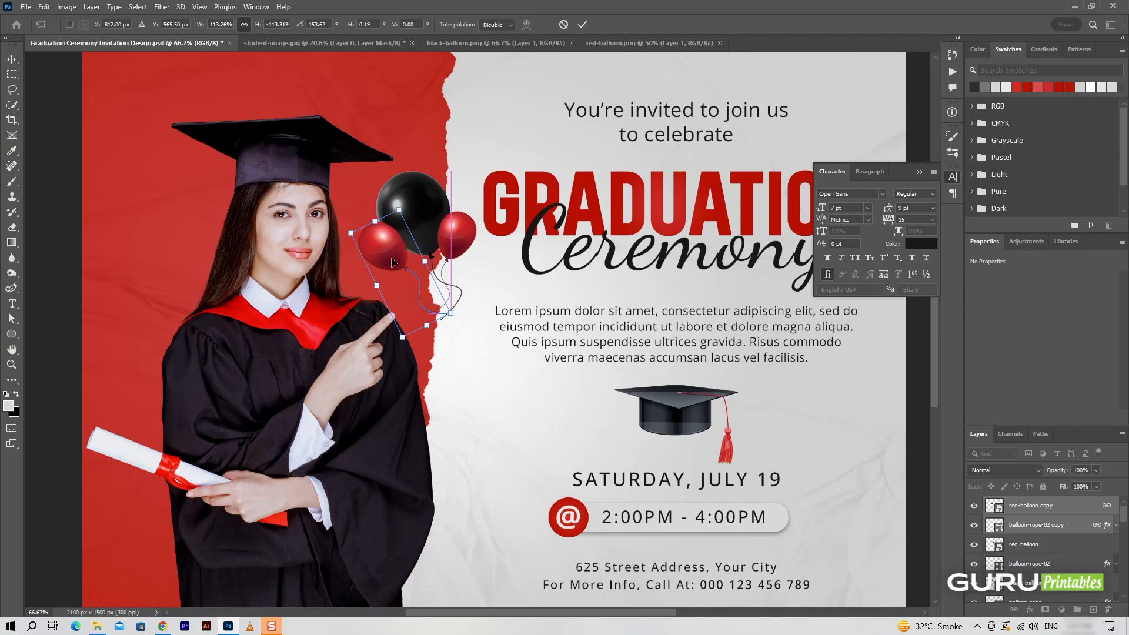
pyautogui.click(583, 25)
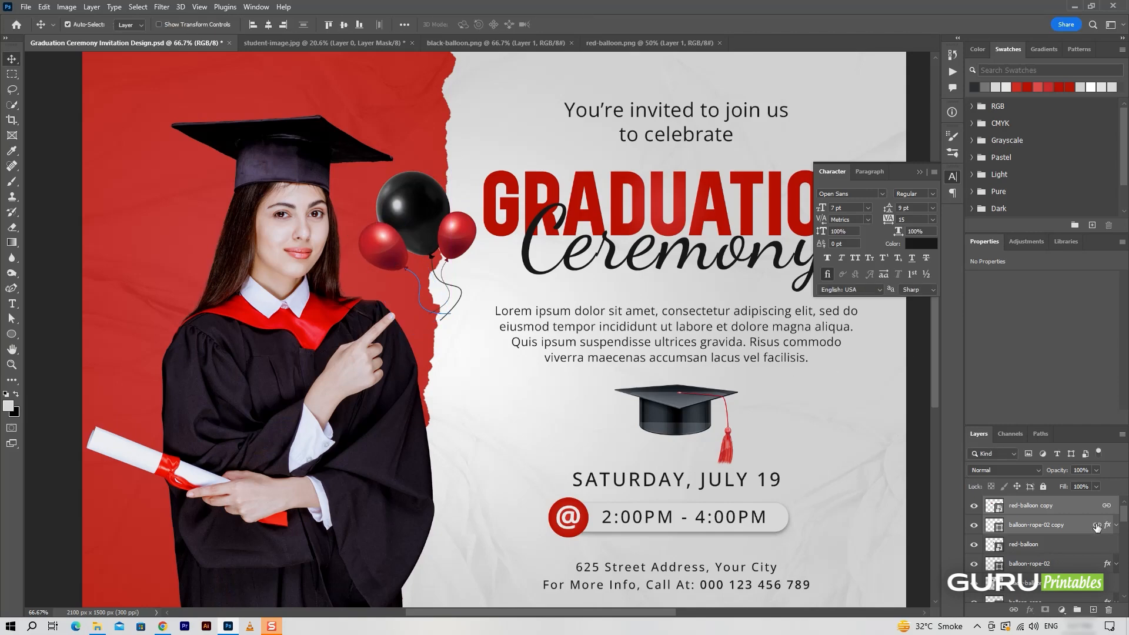
# - Open degree.png and bring the diploma scroll into the invitation document above the balloon layers
pyautogui.hotkey('ctrl', '-')
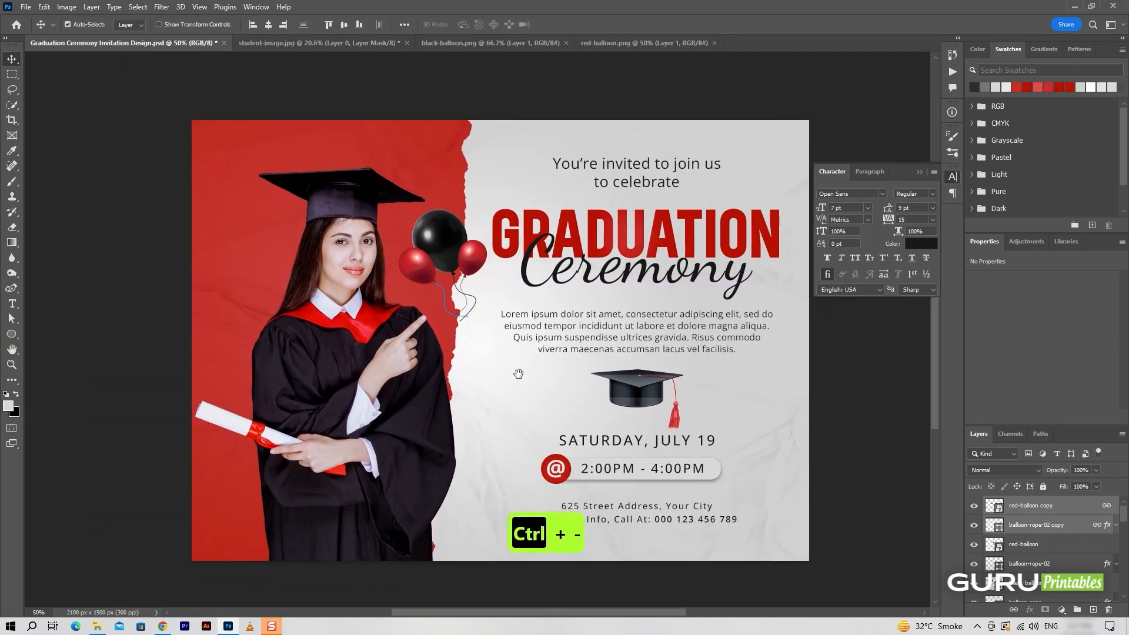
pyautogui.click(26, 6)
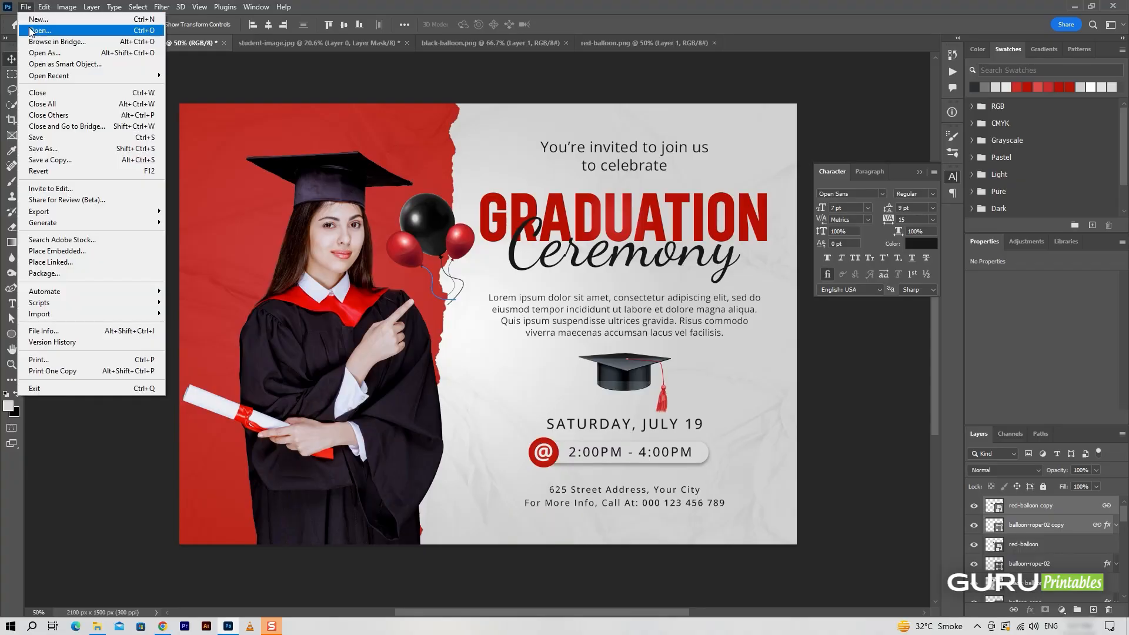
pyautogui.click(32, 28)
pyautogui.click(264, 100)
pyautogui.press('Return')
pyautogui.moveTo(450, 184); pyautogui.dragTo(546, 405)
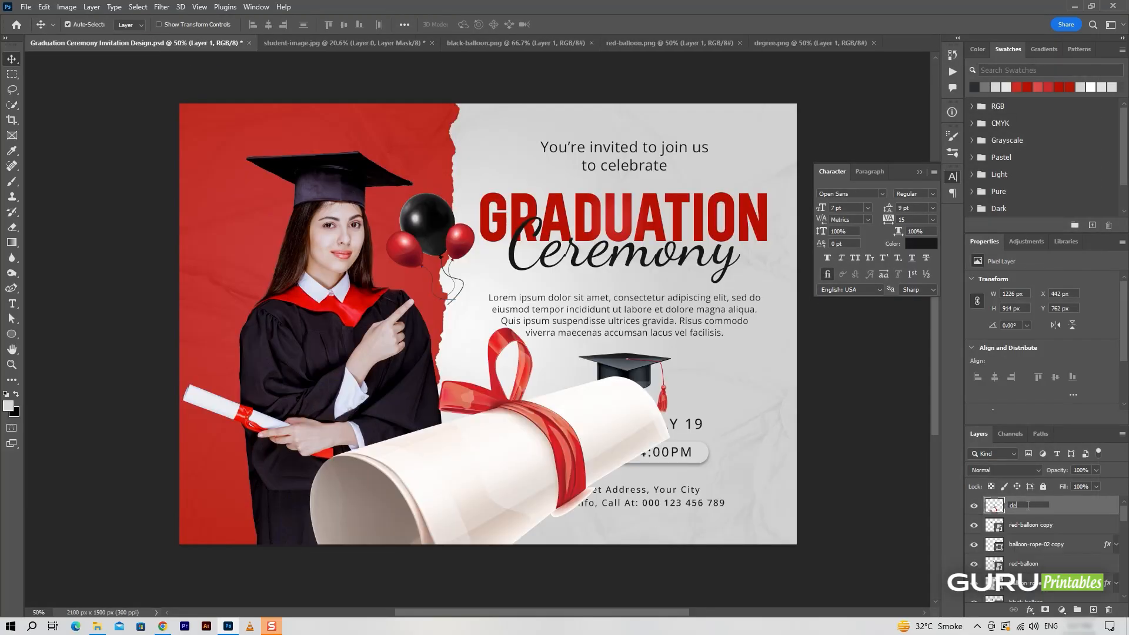
# - Name the new scroll layer "degree" and convert it to a smart object
pyautogui.press('Return')
pyautogui.rightClick(1034, 508)
pyautogui.click(1001, 173)
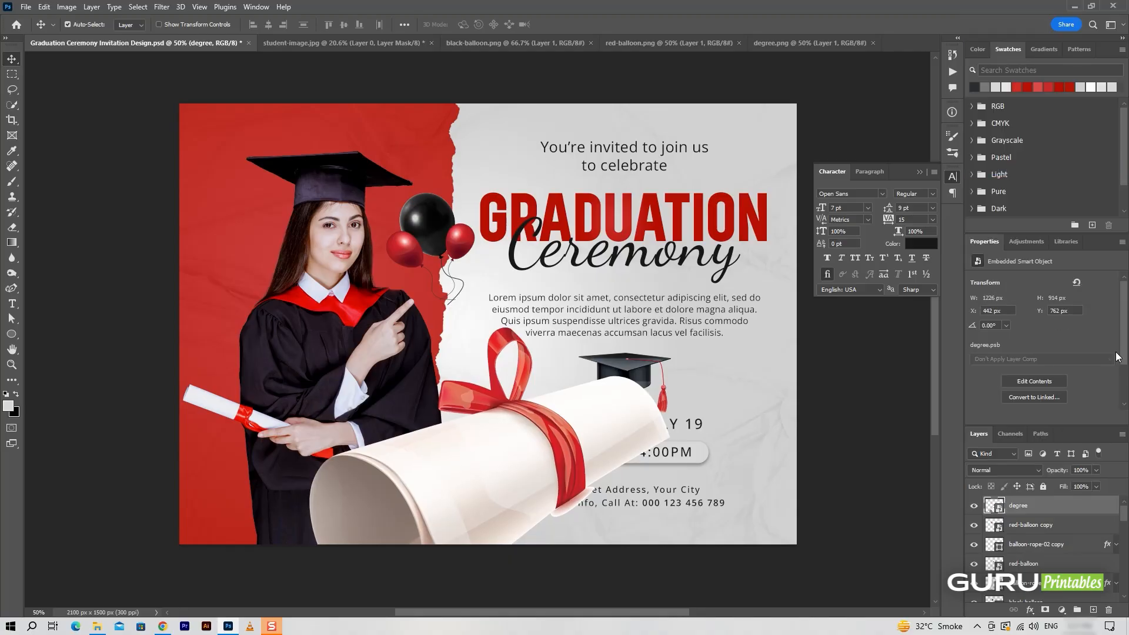
# - Scale the diploma to 23.05%, rotate it -14.33°, place it beside the address lines near the torn edge, and save the document
pyautogui.hotkey('ctrl', 't')
pyautogui.moveTo(670, 328); pyautogui.dragTo(531, 432)
pyautogui.moveTo(573, 438); pyautogui.dragTo(572, 393)
pyautogui.moveTo(505, 481); pyautogui.dragTo(493, 506)
pyautogui.moveTo(562, 480); pyautogui.dragTo(564, 495)
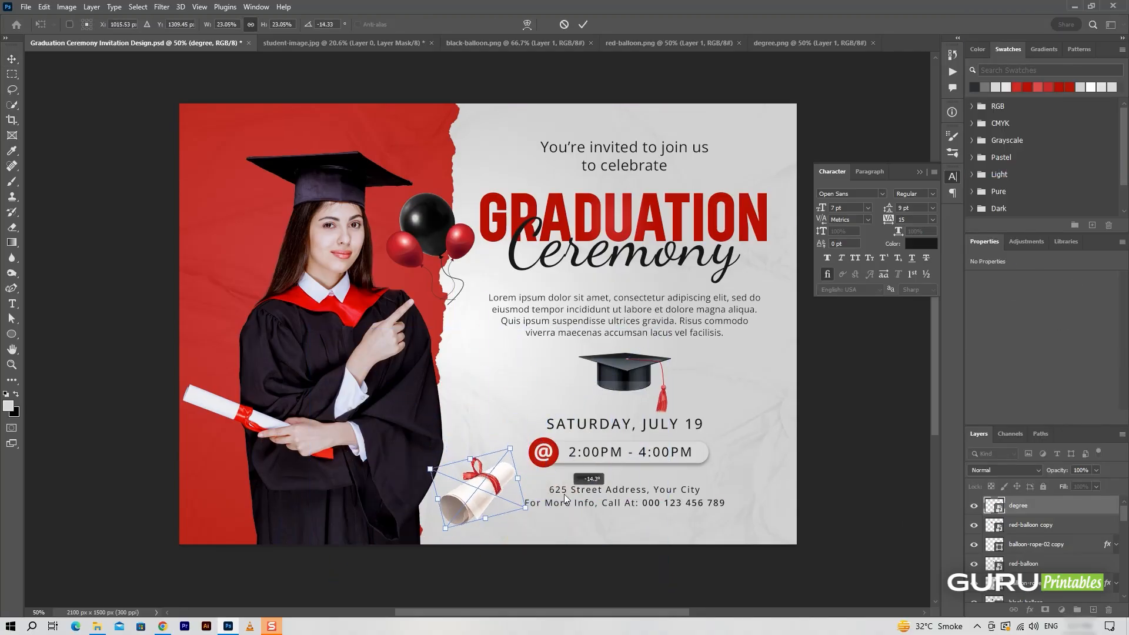
pyautogui.click(583, 24)
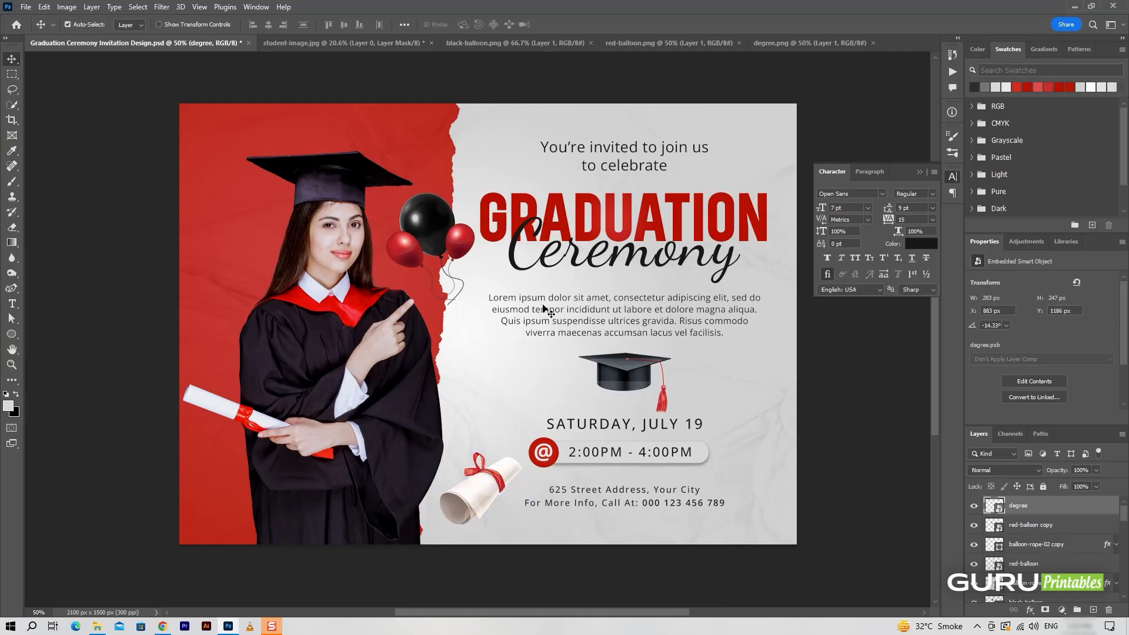
pyautogui.moveTo(565, 362); pyautogui.dragTo(580, 361)
pyautogui.hotkey('ctrl', 's')
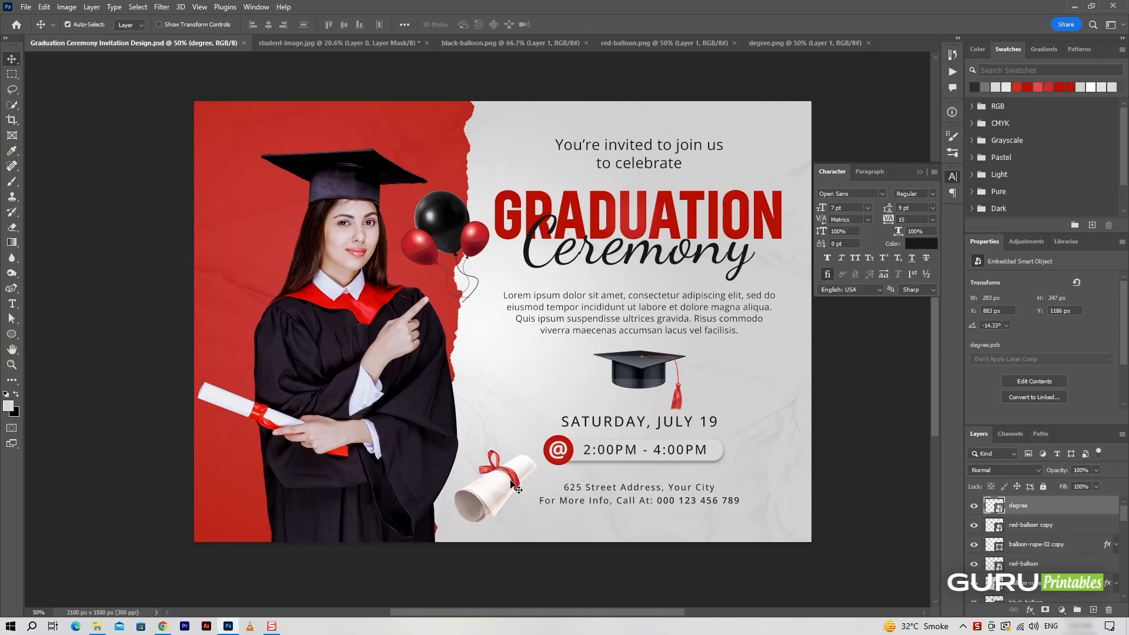
# - Duplicate the diploma layer, shrink the copy, rotate it to 41.29° and place it on the red area left of the student's face
pyautogui.moveTo(1071, 513); pyautogui.dragTo(1093, 610)
pyautogui.moveTo(513, 479); pyautogui.dragTo(527, 149)
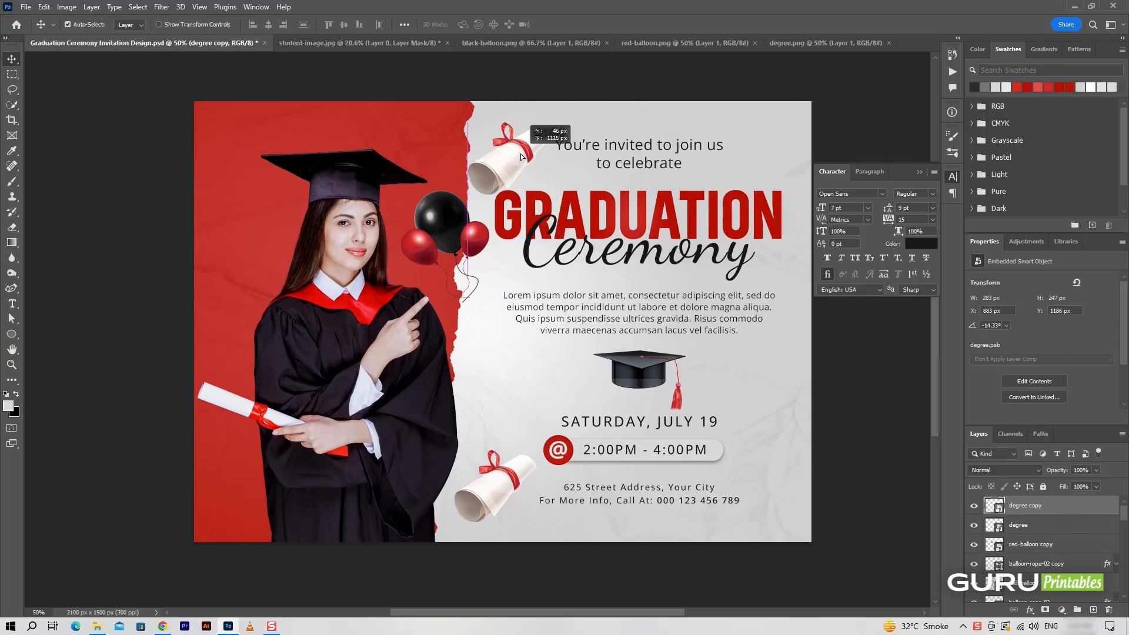
pyautogui.hotkey('ctrl', 't')
pyautogui.moveTo(585, 168); pyautogui.dragTo(576, 197)
pyautogui.moveTo(560, 137); pyautogui.dragTo(253, 235)
pyautogui.moveTo(270, 212); pyautogui.dragTo(278, 231)
pyautogui.click(583, 24)
# - Apply a Motion Blur with a 0° angle to the small diploma copy
pyautogui.click(162, 7)
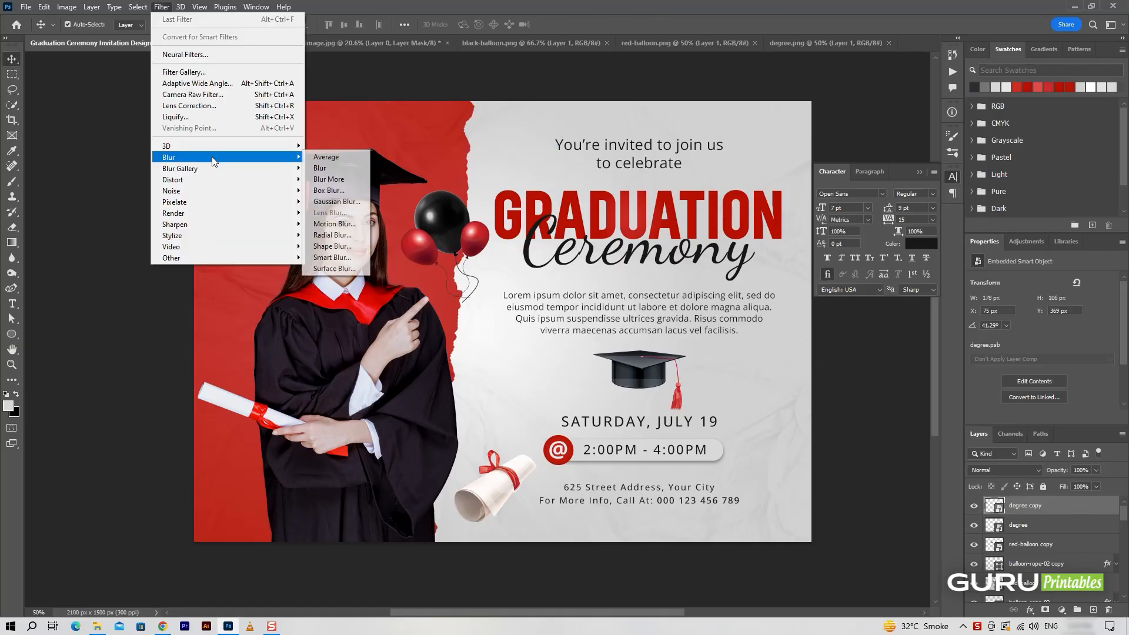
pyautogui.moveTo(259, 157)
pyautogui.click(333, 224)
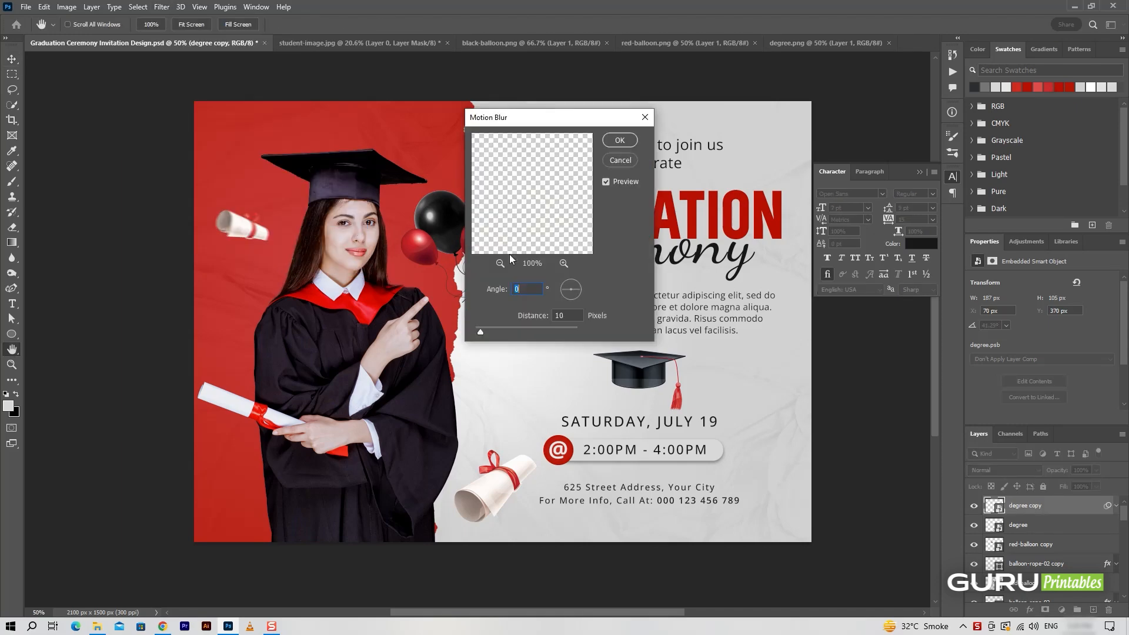
pyautogui.press('Return')
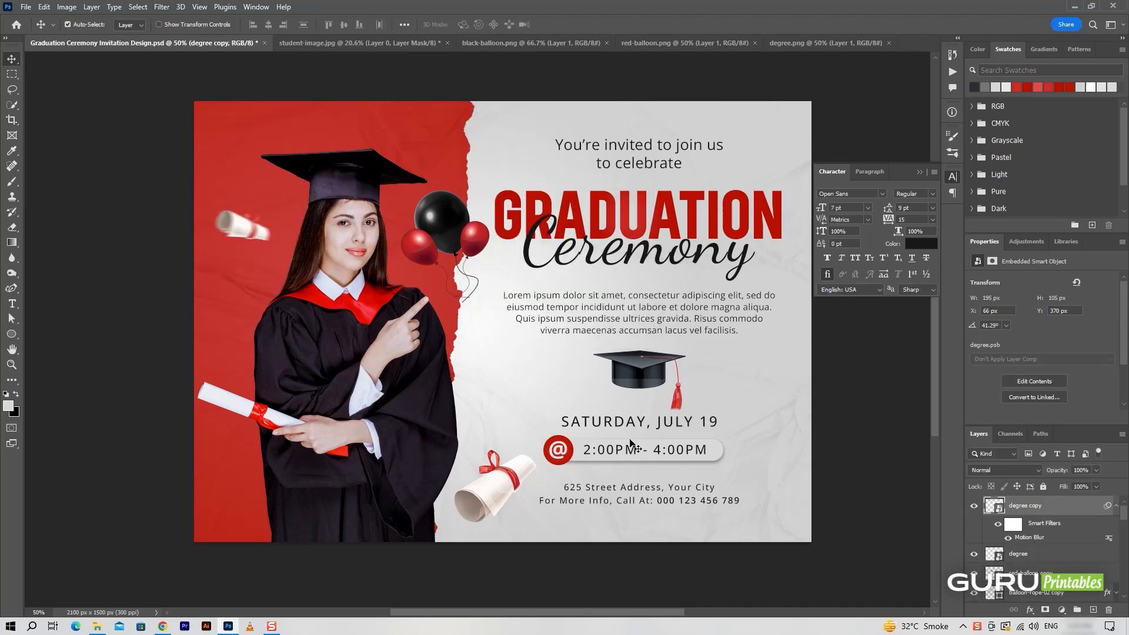
# - Create a new smart object copy of the right-hand red balloon and move its layer to the top of the stack
pyautogui.click(468, 232)
pyautogui.scroll(-2, 1076, 588)
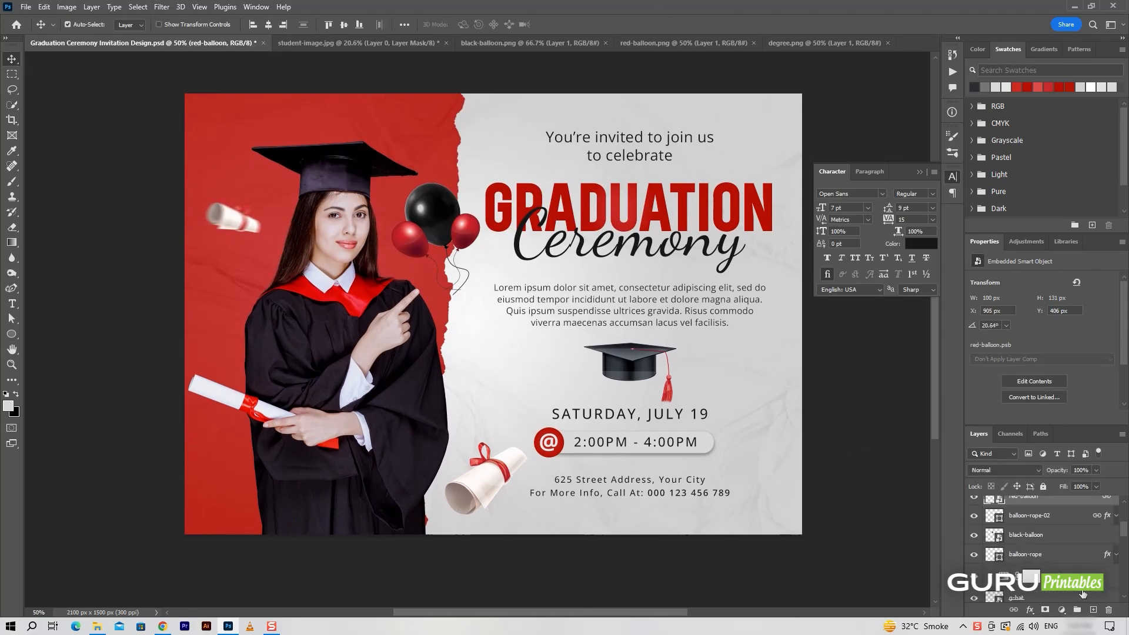
pyautogui.rightClick(1075, 551)
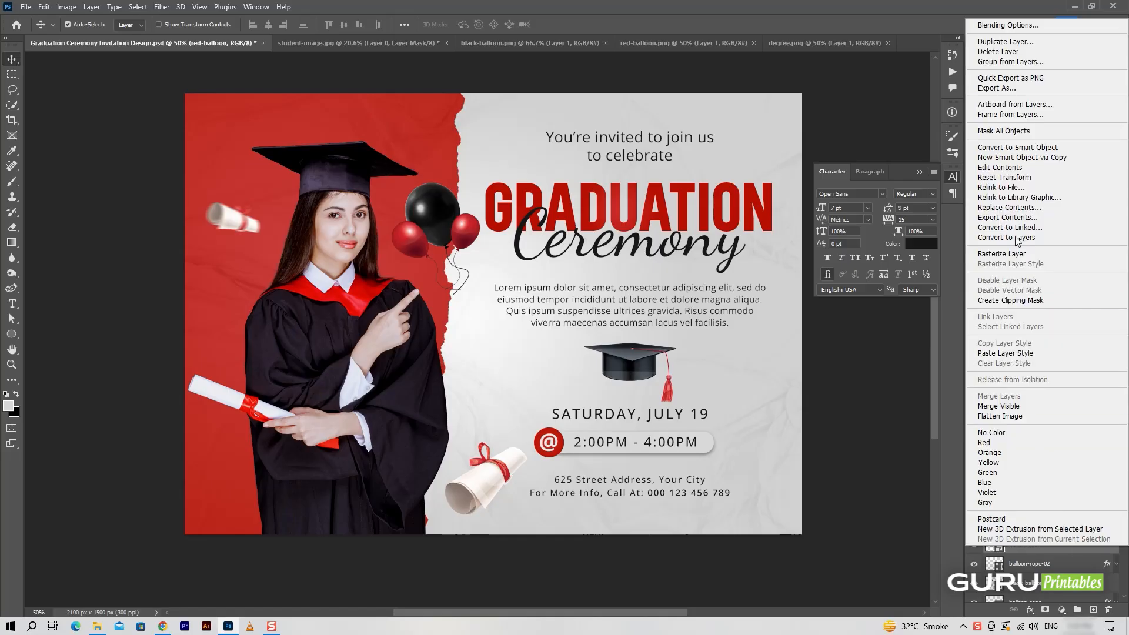
pyautogui.click(1026, 158)
pyautogui.moveTo(1065, 545); pyautogui.dragTo(1068, 497)
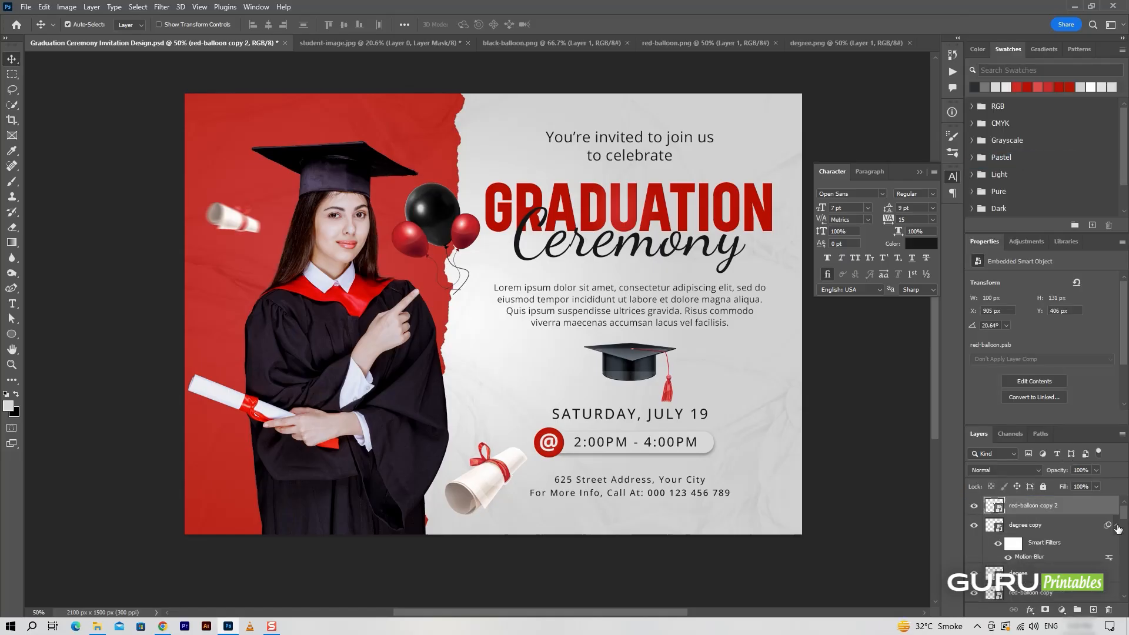
# - Move the balloon copy between the paragraph and the lower diploma near the torn edge, flip it horizontally and rotate it to 147.99°
pyautogui.moveTo(470, 234); pyautogui.dragTo(493, 349)
pyautogui.hotkey('ctrl', 't')
pyautogui.rightClick(534, 382)
pyautogui.click(573, 598)
pyautogui.moveTo(547, 382); pyautogui.dragTo(504, 362)
pyautogui.moveTo(523, 381); pyautogui.dragTo(513, 376)
pyautogui.moveTo(494, 363); pyautogui.dragTo(498, 366)
pyautogui.press('Return')
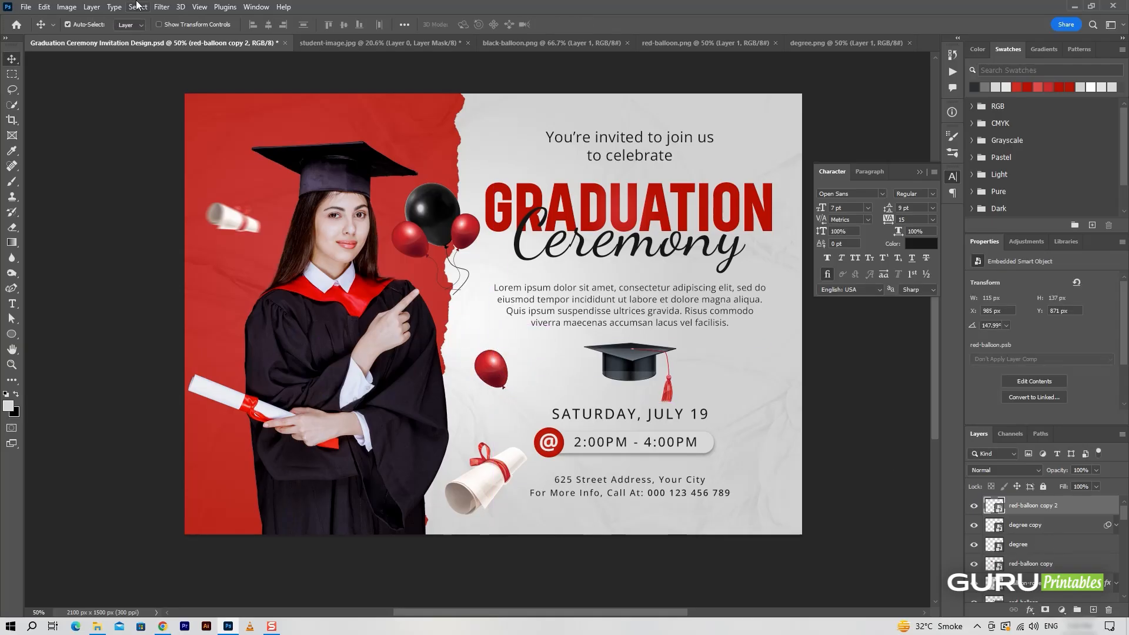
pyautogui.click(162, 6)
pyautogui.moveTo(188, 155)
pyautogui.click(351, 234)
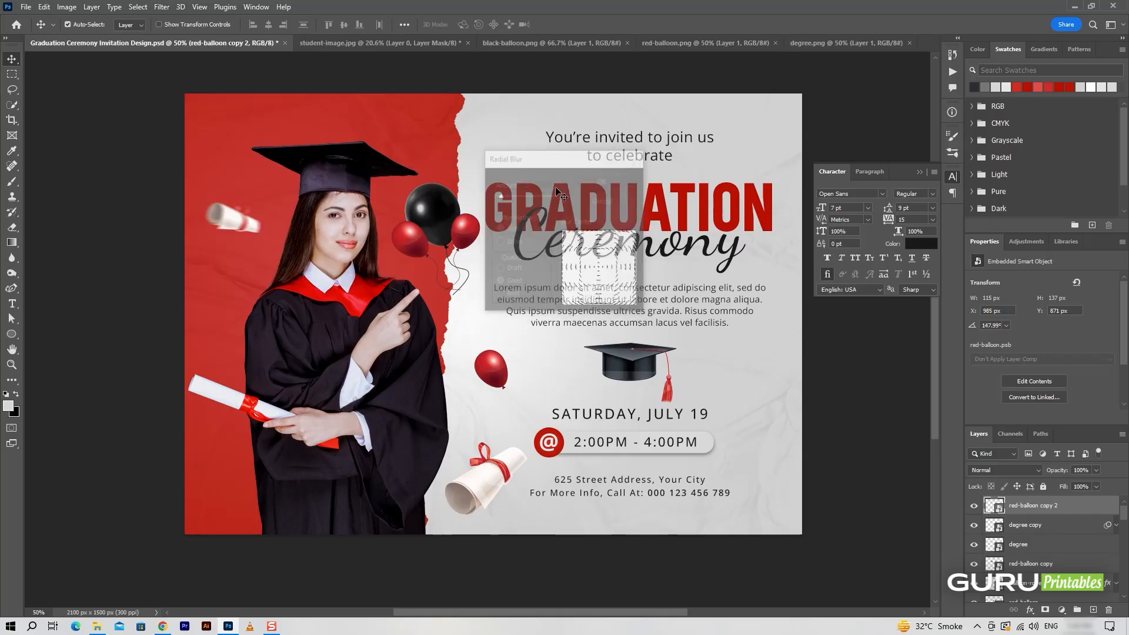
# - Apply a Motion Blur with a 0° angle and 32-pixel distance to the loose red balloon, and collapse its filter list
pyautogui.click(162, 7)
pyautogui.moveTo(258, 157)
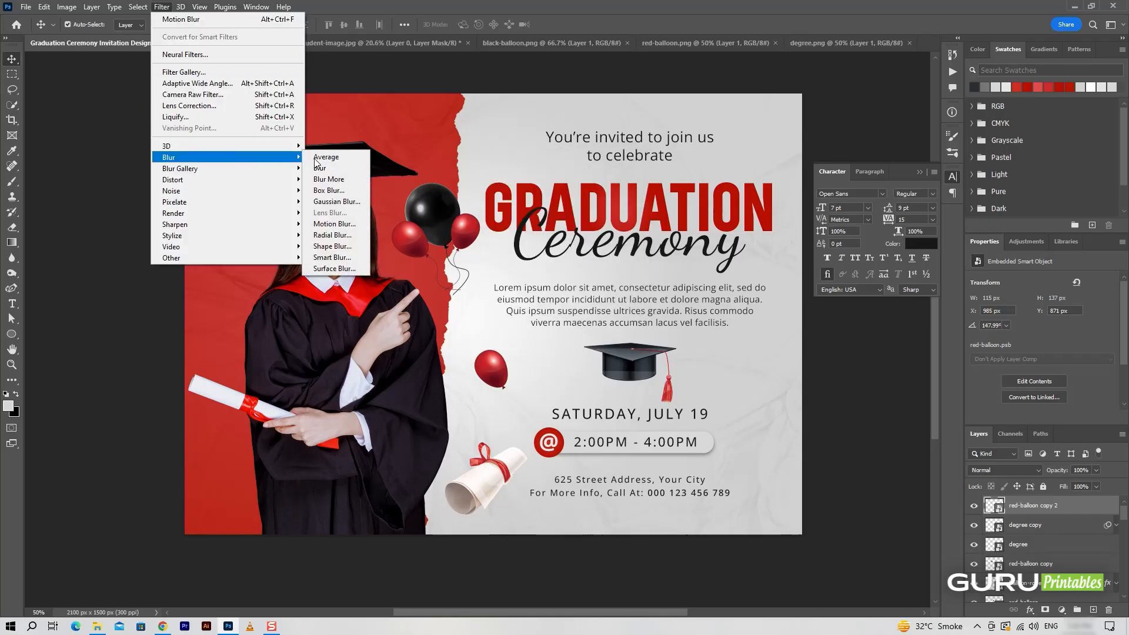
pyautogui.click(348, 229)
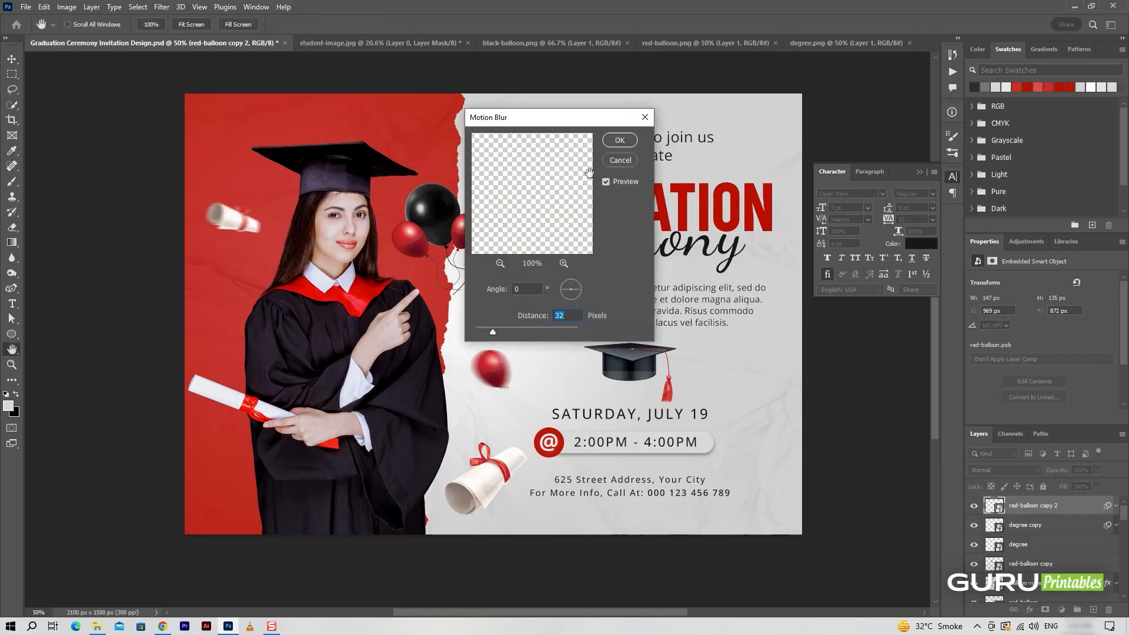
pyautogui.press('Return')
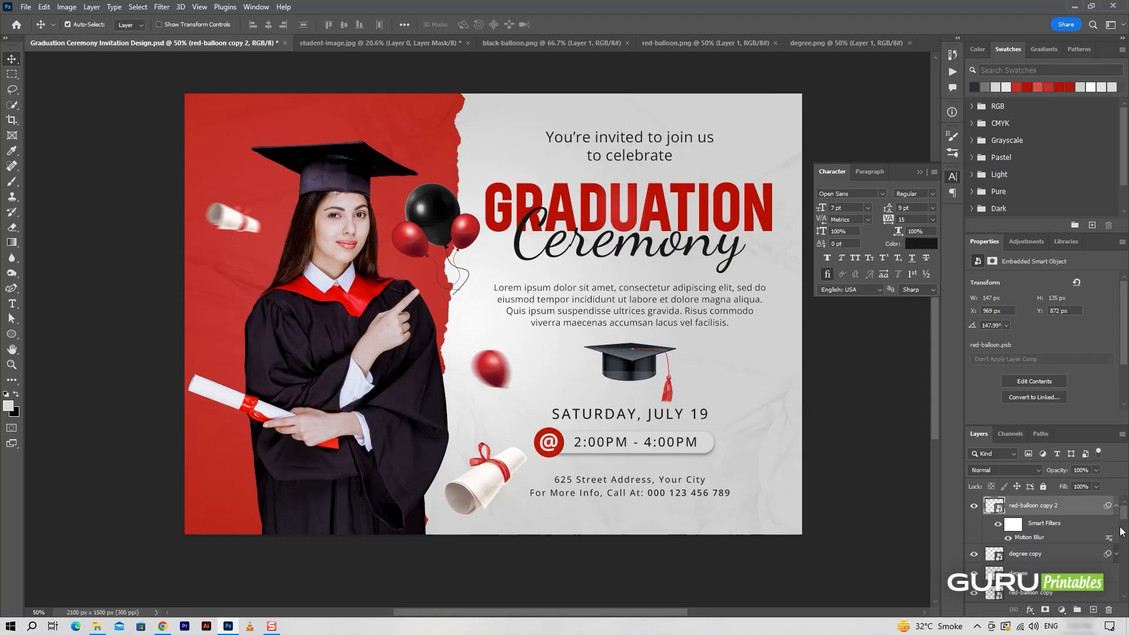
pyautogui.click(1117, 507)
# - Open red-ribbons.png, lasso the diagonal S-shaped ribbon and cut it onto its own layer
pyautogui.click(25, 7)
pyautogui.click(31, 30)
pyautogui.doubleClick(457, 97)
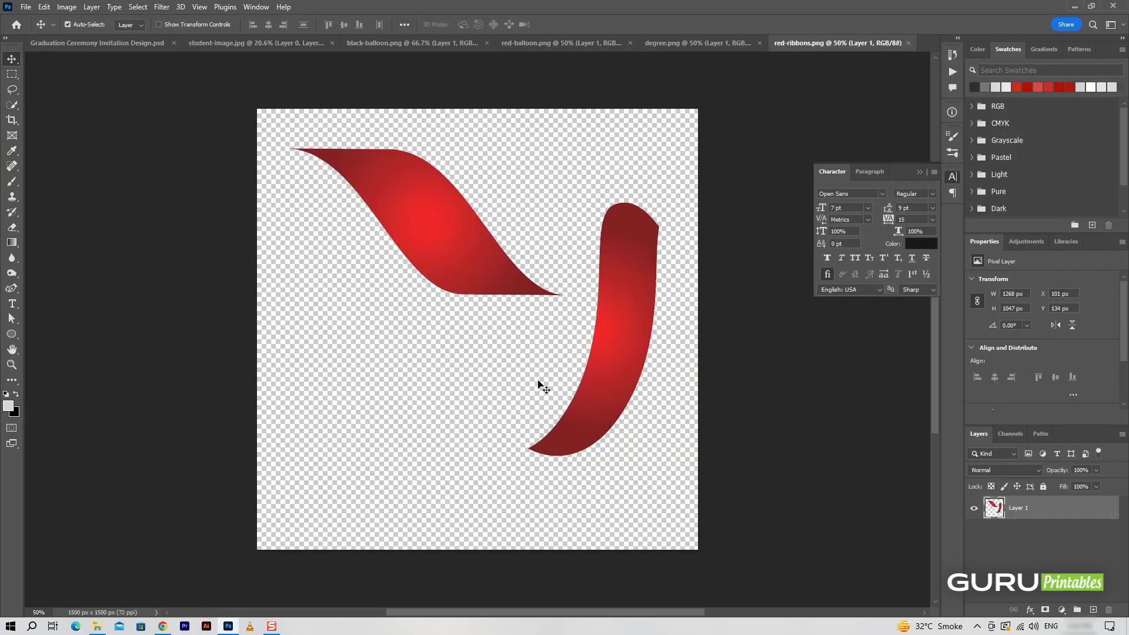
pyautogui.click(13, 90)
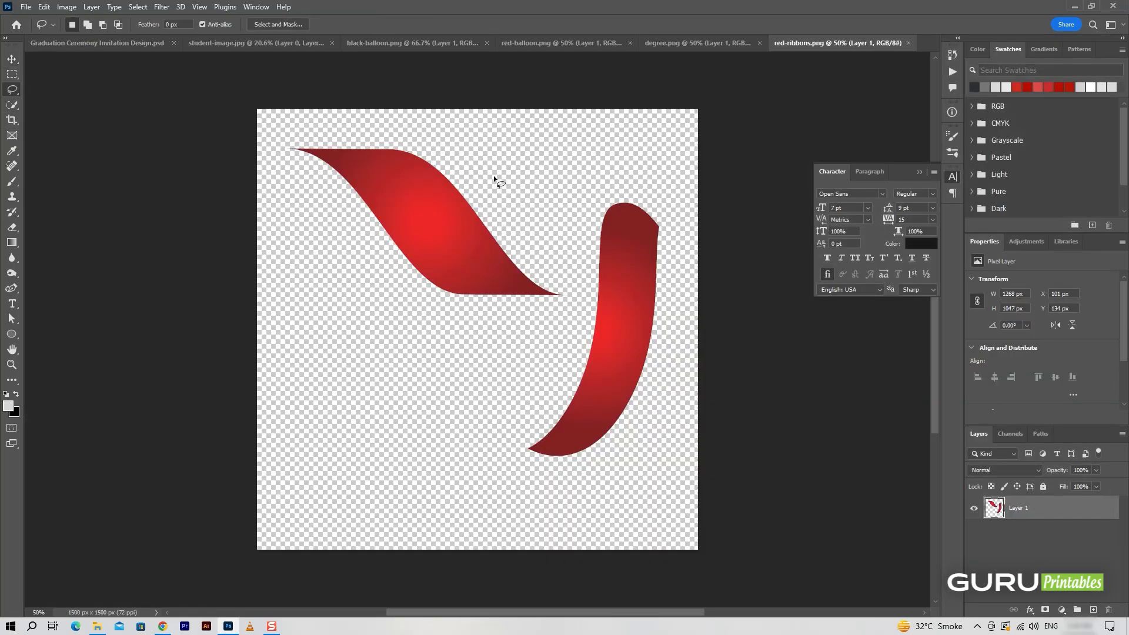
pyautogui.hotkey('ctrl', 'z')
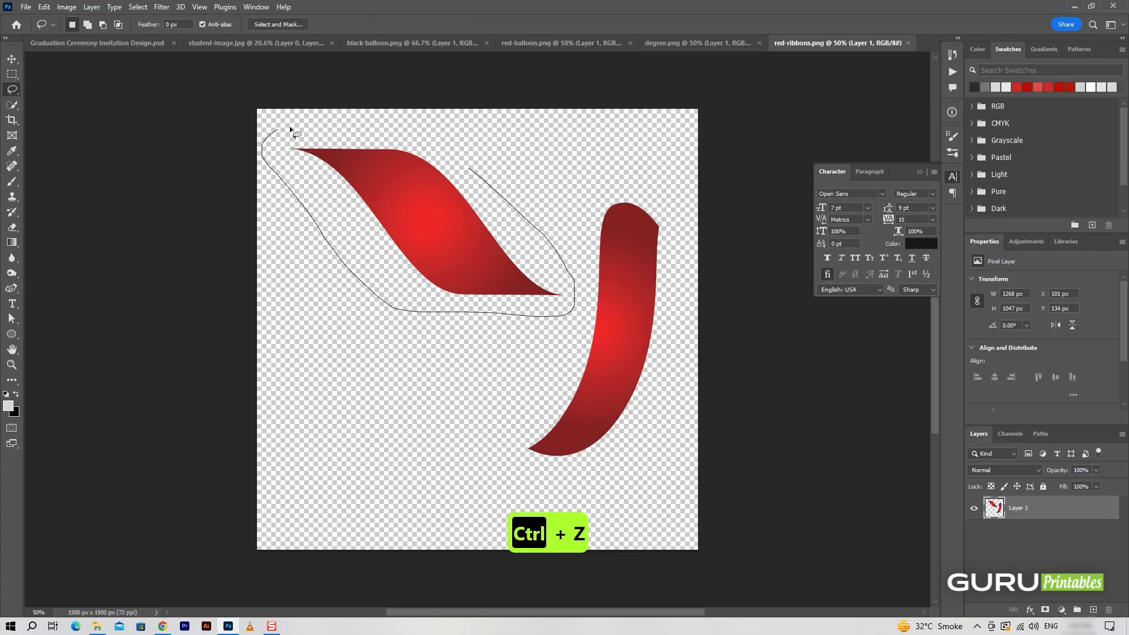
pyautogui.moveTo(290, 126); pyautogui.dragTo(292, 133)
pyautogui.hotkey('ctrl', 'shift', 'j')
# - Bring the diagonal ribbon into the invitation, shrink it to 224 × 105 px and place it in the design's upper right corner
pyautogui.press('v')
pyautogui.moveTo(487, 277)
pyautogui.mouseDown()
pyautogui.moveTo(120, 47)
pyautogui.moveTo(733, 159)
pyautogui.moveTo(761, 189)
pyautogui.mouseUp()
pyautogui.hotkey('ctrl', 't')
pyautogui.moveTo(633, 224); pyautogui.dragTo(672, 173)
pyautogui.moveTo(802, 182); pyautogui.dragTo(805, 172)
pyautogui.moveTo(733, 157); pyautogui.dragTo(758, 127)
pyautogui.click(583, 24)
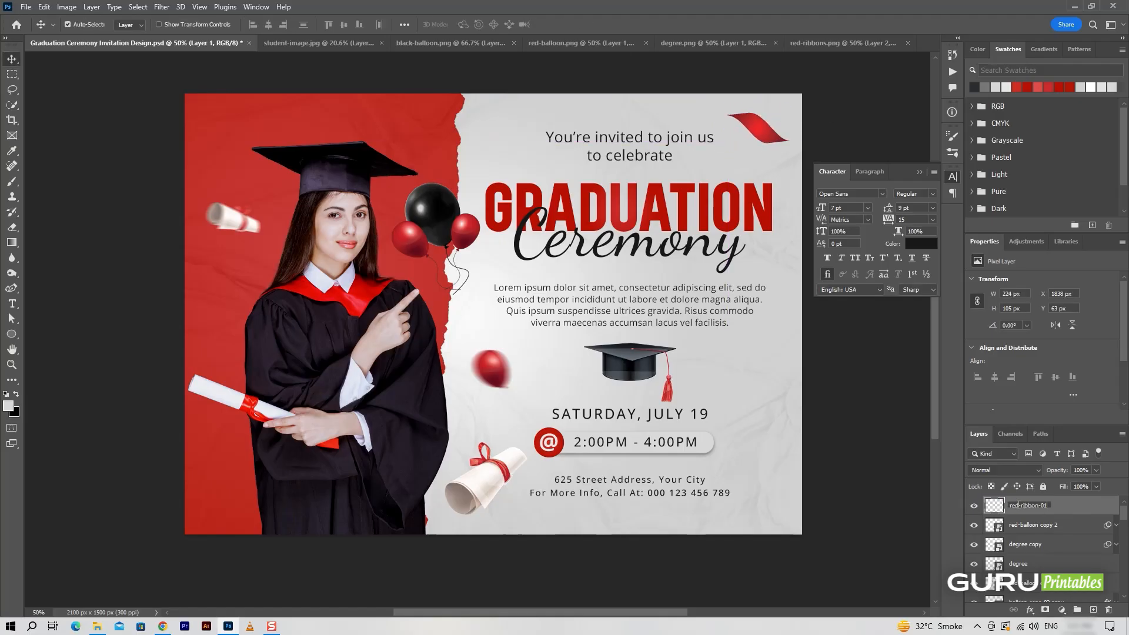
# - Name the ribbon layer "red-ribbon-01" and convert it to a smart object
pyautogui.press('Return')
pyautogui.rightClick(1081, 505)
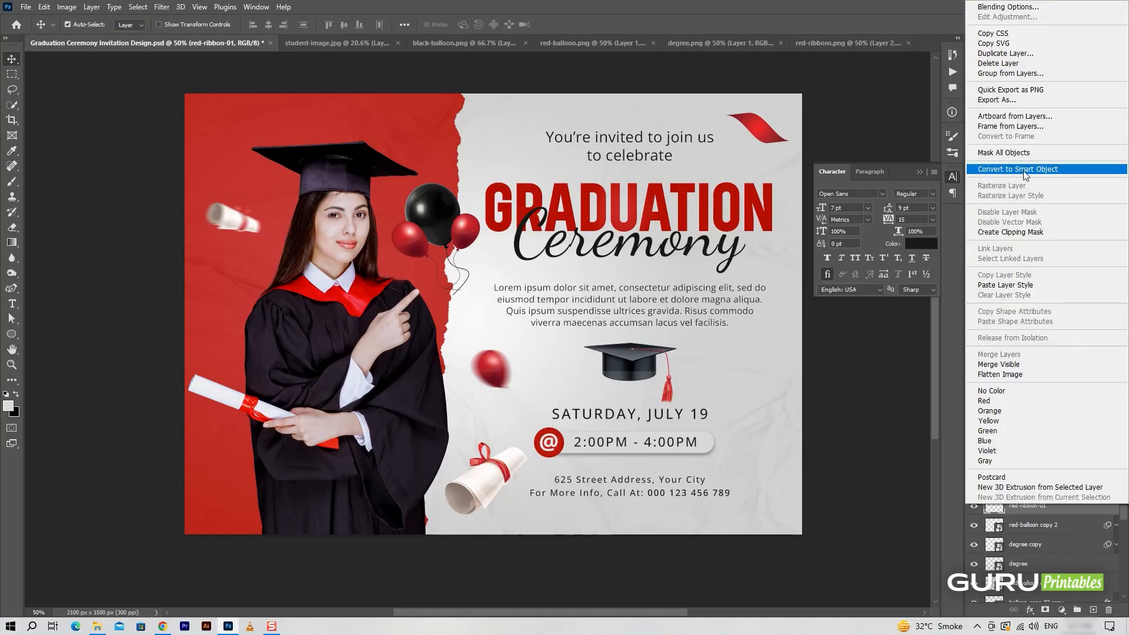
pyautogui.click(1053, 172)
# - Apply a Motion Blur with a 0° angle and a distance slightly above 32 pixels to the upper-right ribbon
pyautogui.click(162, 7)
pyautogui.moveTo(227, 165)
pyautogui.click(353, 224)
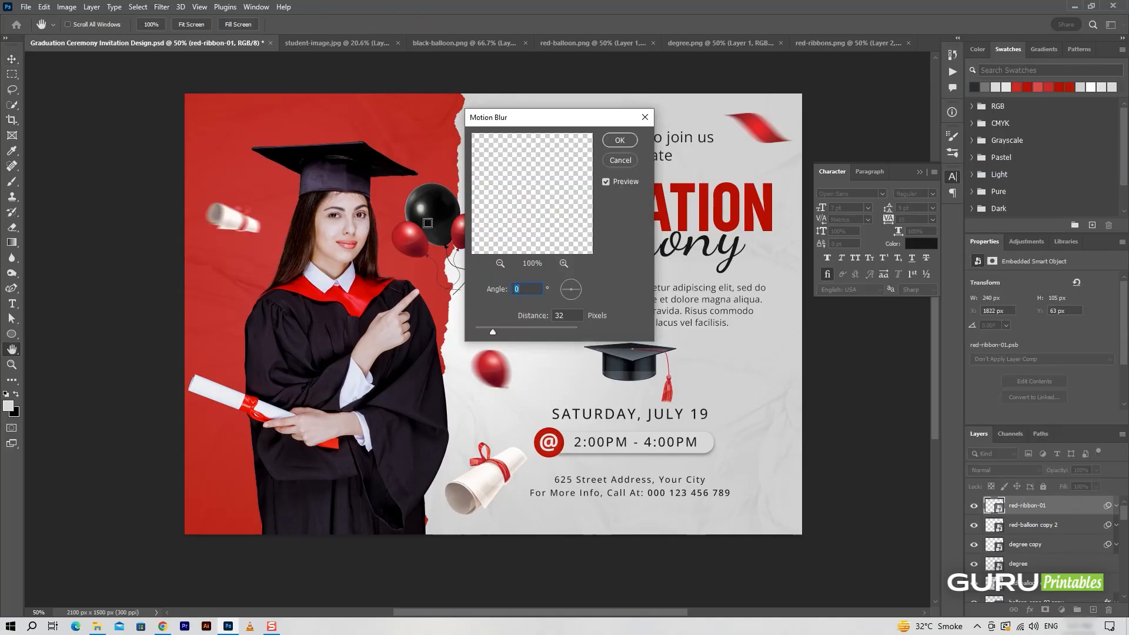
pyautogui.moveTo(495, 333)
pyautogui.mouseDown()
pyautogui.moveTo(515, 336)
pyautogui.moveTo(500, 332)
pyautogui.mouseUp()
pyautogui.click(619, 140)
pyautogui.press('v')
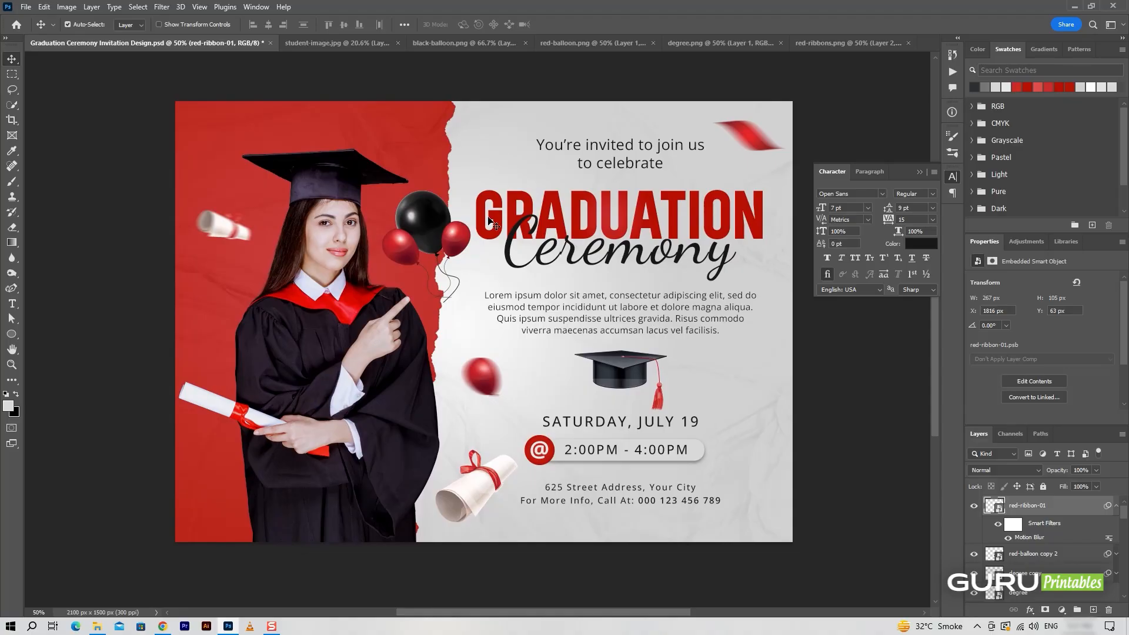
# - Duplicate the loose red balloon above the ribbon layer, rotate it to 168.27° and place it in the design's upper left corner
pyautogui.click(481, 388)
pyautogui.moveTo(1071, 555); pyautogui.dragTo(1073, 496)
pyautogui.click(1117, 526)
pyautogui.moveTo(505, 366); pyautogui.dragTo(259, 164)
pyautogui.hotkey('ctrl', 't')
pyautogui.click(572, 242)
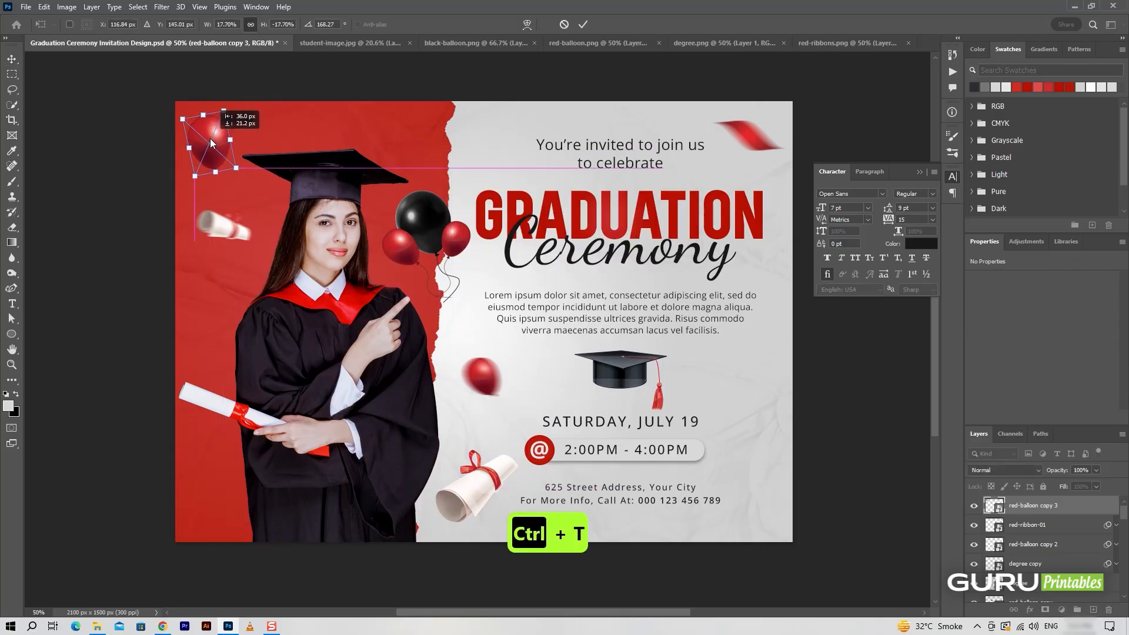
pyautogui.click(582, 24)
# - Hide the Motion Blur on the upper-left balloon copy, apply a 4.7-pixel Gaussian Blur instead and collapse its filter list
pyautogui.click(1117, 505)
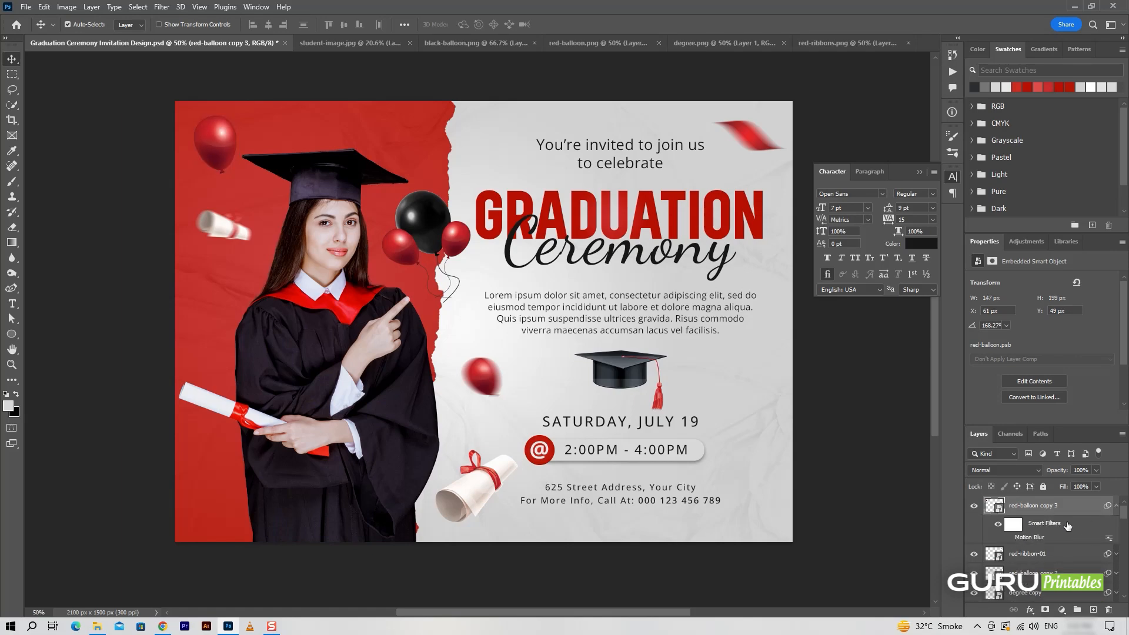
pyautogui.click(161, 7)
pyautogui.moveTo(176, 152)
pyautogui.click(329, 203)
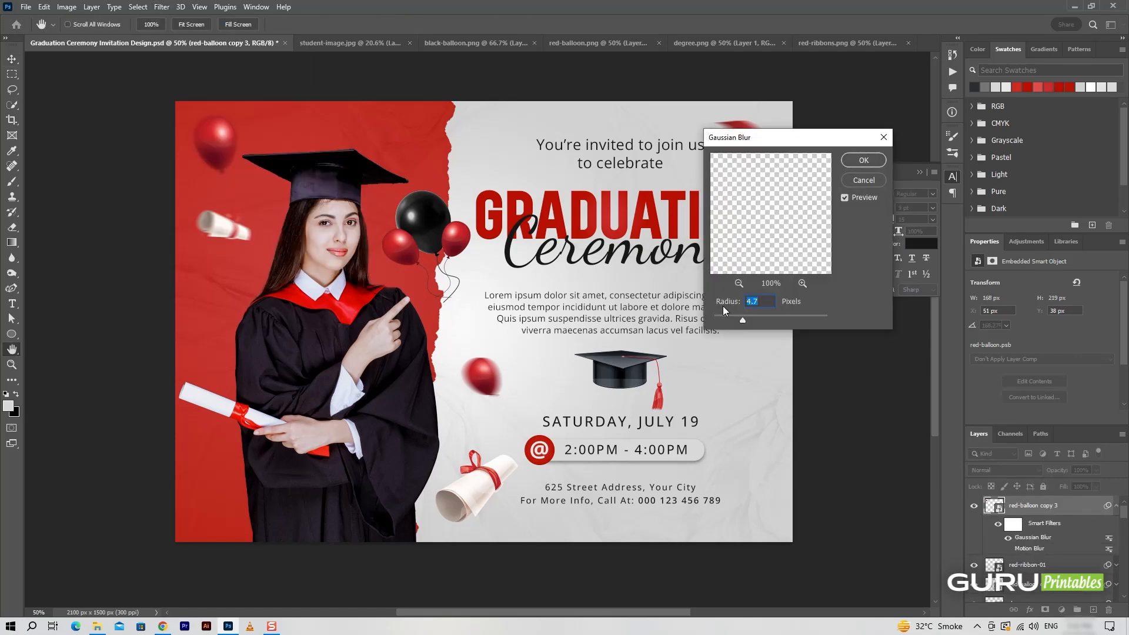
pyautogui.click(863, 160)
pyautogui.click(1116, 506)
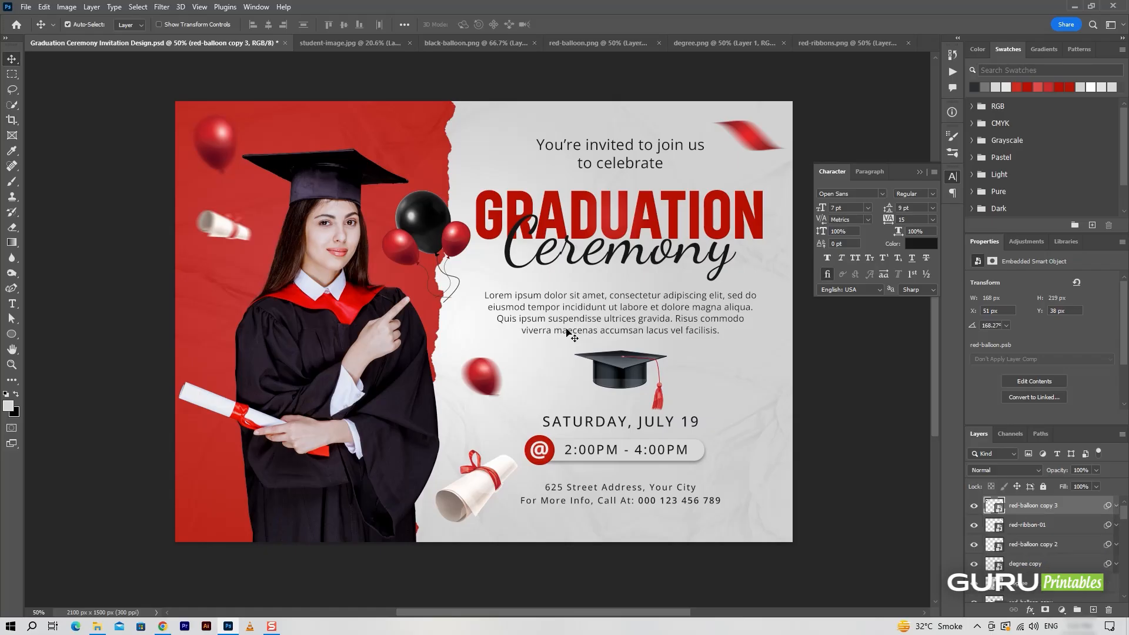
# - Bring the black balloon from black-balloon.png into the invitation and name its layer "black-balloon-02"
pyautogui.click(612, 44)
pyautogui.click(456, 44)
pyautogui.moveTo(496, 266); pyautogui.dragTo(560, 334)
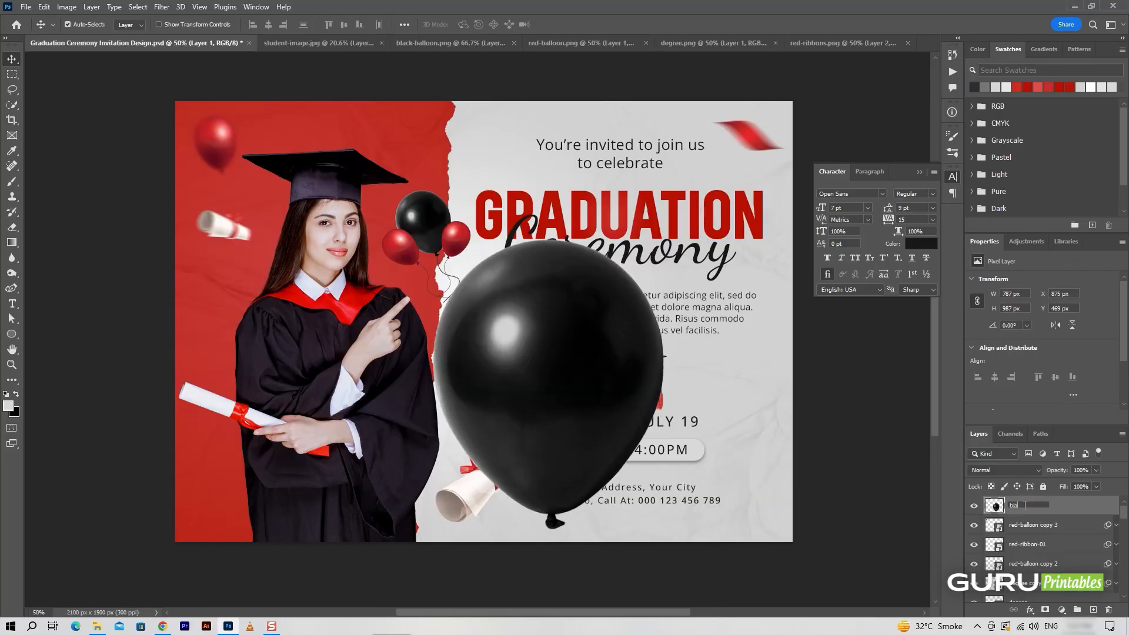
pyautogui.write('02')
pyautogui.press('Return')
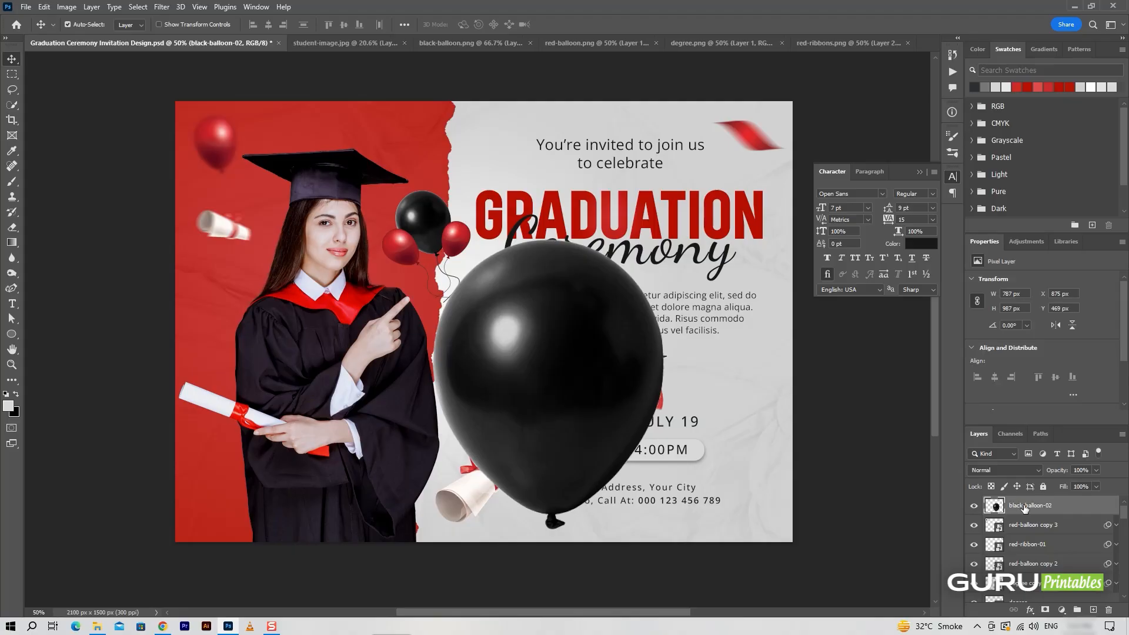
# - Convert the new black balloon to a smart object, shrink it to about 126 × 145 px, rotate it 29.80° and place it left of the invitation line
pyautogui.rightClick(1035, 505)
pyautogui.click(976, 271)
pyautogui.hotkey('ctrl', 't')
pyautogui.moveTo(663, 238); pyautogui.dragTo(629, 422)
pyautogui.moveTo(559, 394); pyautogui.dragTo(509, 148)
pyautogui.moveTo(540, 131); pyautogui.dragTo(507, 142)
pyautogui.click(583, 24)
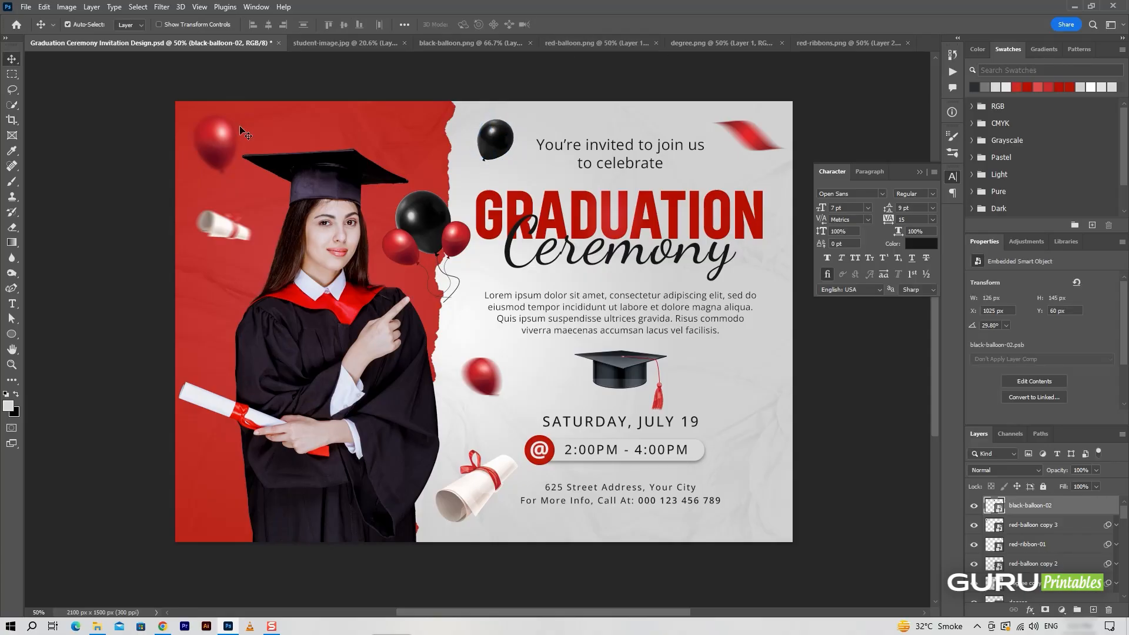
# - Apply a 4.7-pixel Gaussian Blur to the small black balloon and collapse its filter list
pyautogui.click(161, 7)
pyautogui.moveTo(228, 158)
pyautogui.click(329, 201)
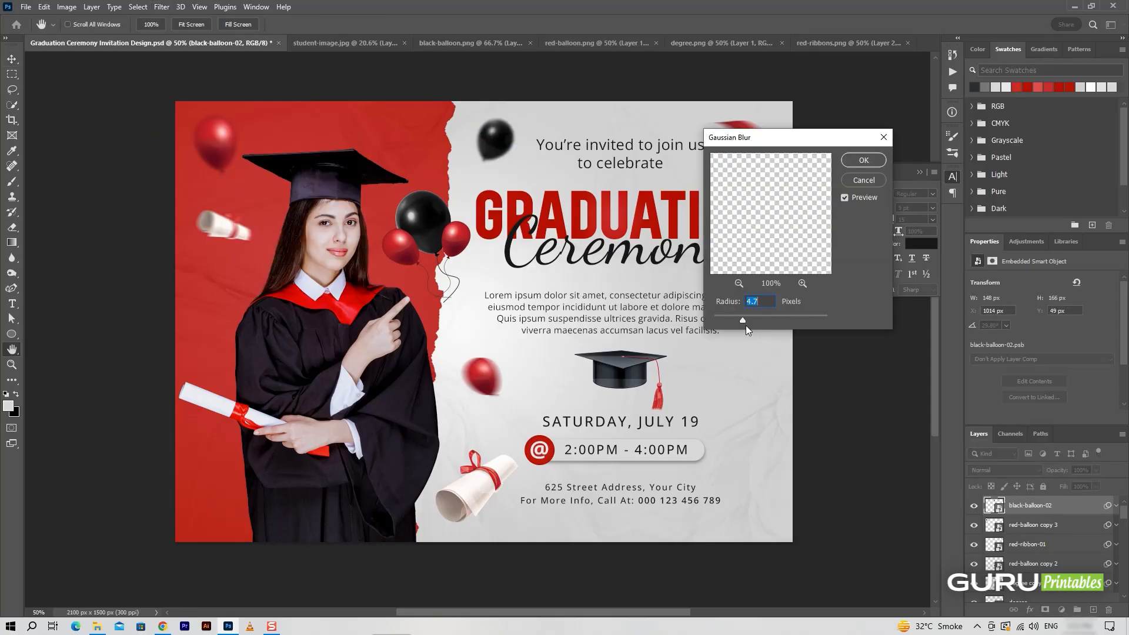
pyautogui.press('Return')
pyautogui.click(1117, 507)
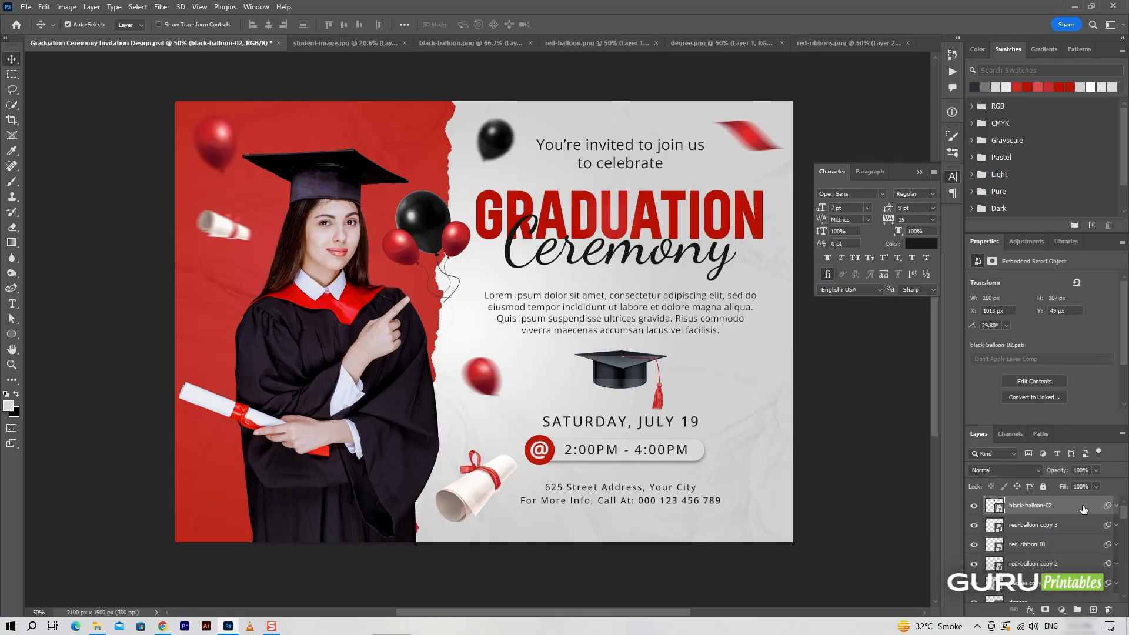
# - Duplicate the blurred black balloon into the design's lower right corner, enlarged to about 222 × 237 px and rotated to -33.71°
pyautogui.moveTo(499, 147); pyautogui.dragTo(826, 546)
pyautogui.hotkey('ctrl', 't')
pyautogui.click(574, 245)
pyautogui.press('Return')
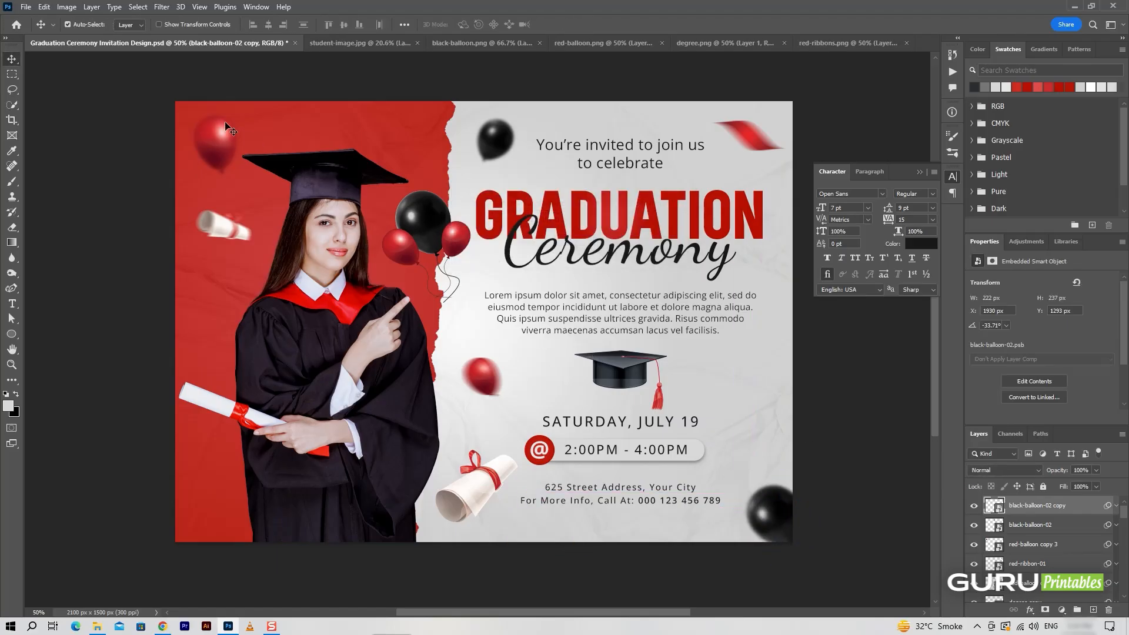
# - Duplicate the upper-left red balloon onto the design's right edge beside the cap, enlarged to about 194 × 252 px and rotated to 164.65°
pyautogui.click(226, 124)
pyautogui.hotkey('ctrl', 'j')
pyautogui.moveTo(211, 146); pyautogui.dragTo(776, 374)
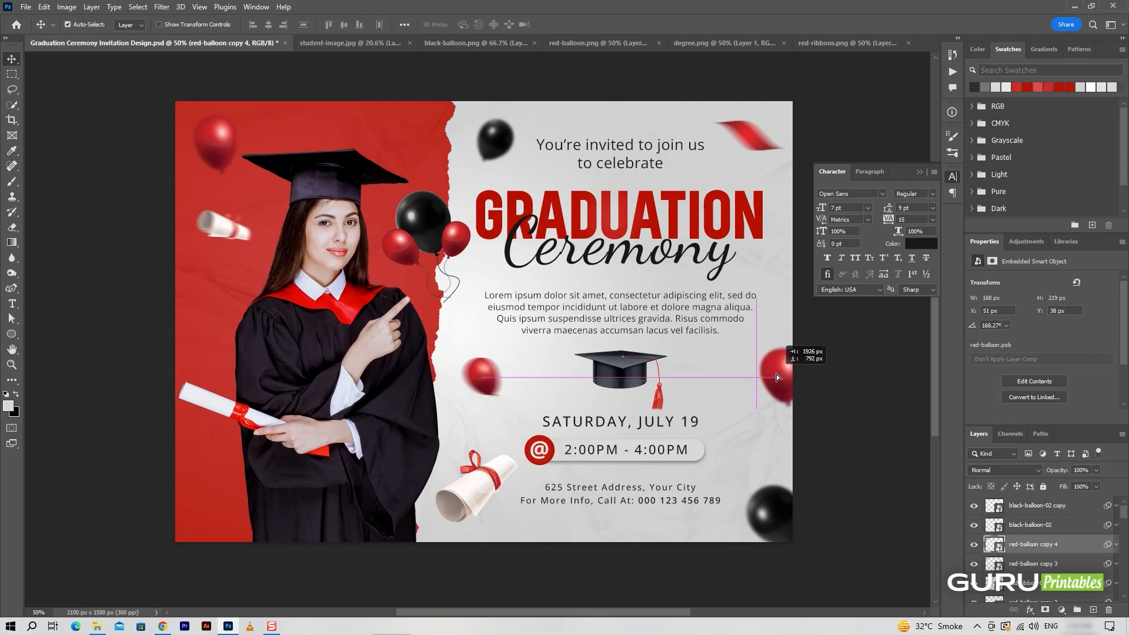
pyautogui.hotkey('ctrl', 't')
pyautogui.click(574, 244)
pyautogui.moveTo(829, 420); pyautogui.dragTo(863, 400)
pyautogui.moveTo(750, 360); pyautogui.dragTo(743, 355)
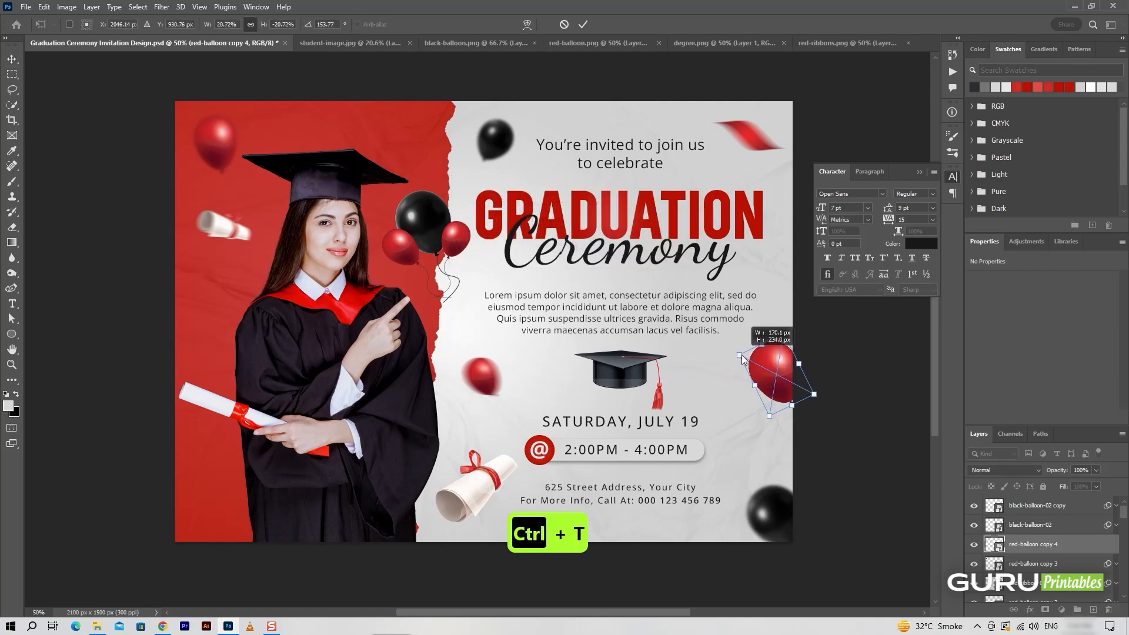
pyautogui.moveTo(843, 389); pyautogui.dragTo(847, 405)
pyautogui.click(582, 25)
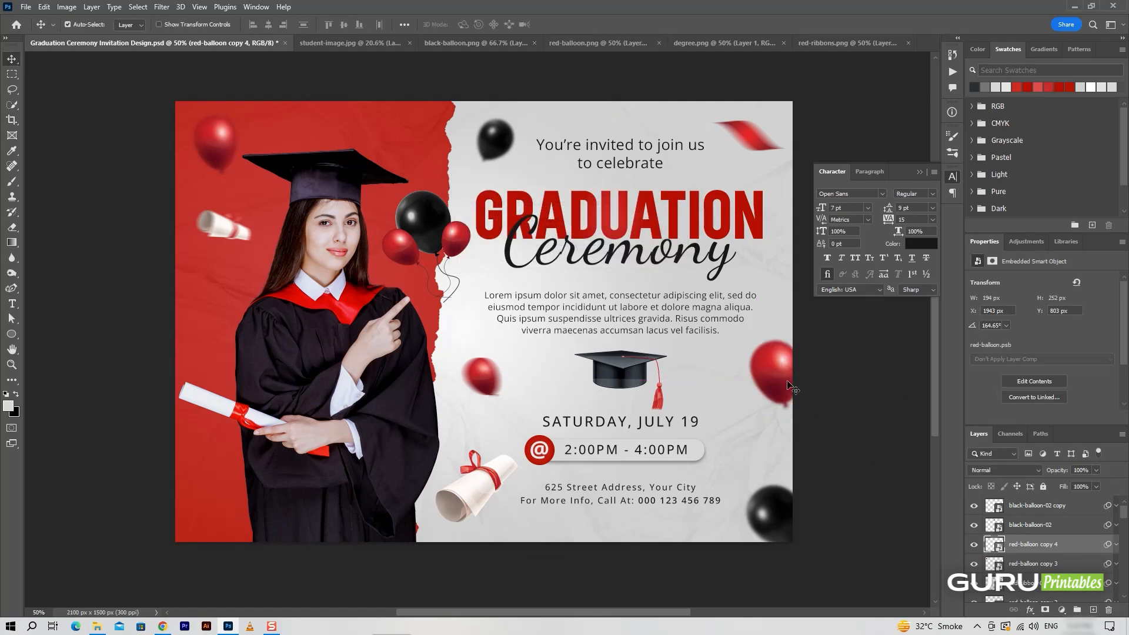
pyautogui.moveTo(788, 385); pyautogui.dragTo(792, 388)
# - Duplicate the right-edge red balloon into the design's lower left corner, enlarged to about 276 × 286 px and rotated to -138.89°
pyautogui.moveTo(640, 436); pyautogui.dragTo(653, 409)
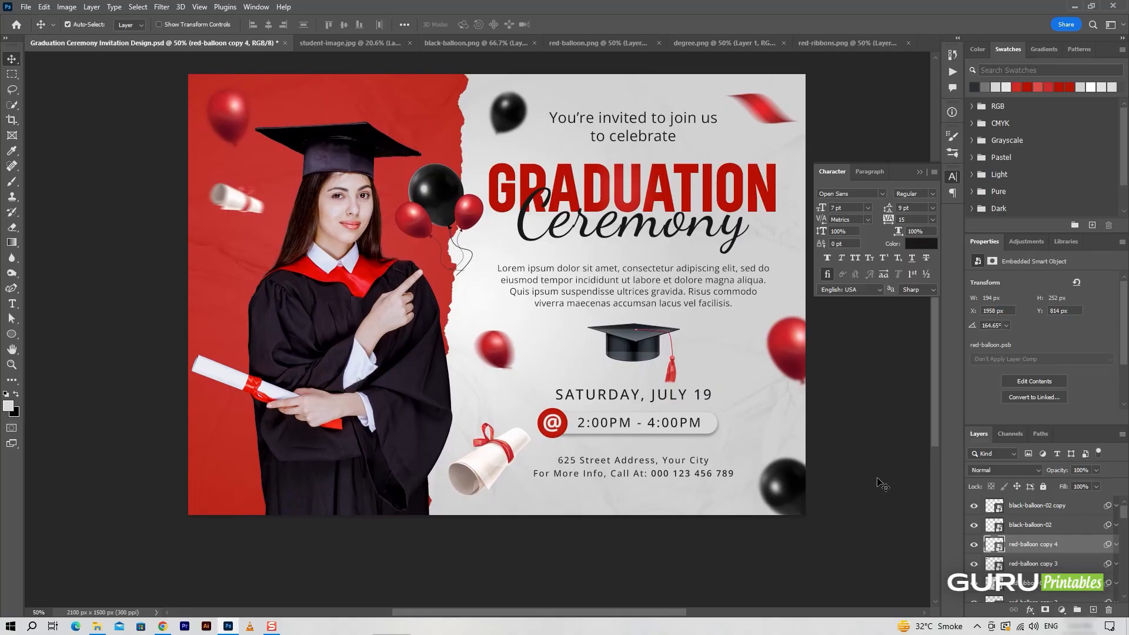
pyautogui.moveTo(913, 326); pyautogui.dragTo(392, 473)
pyautogui.hotkey('ctrl', 't')
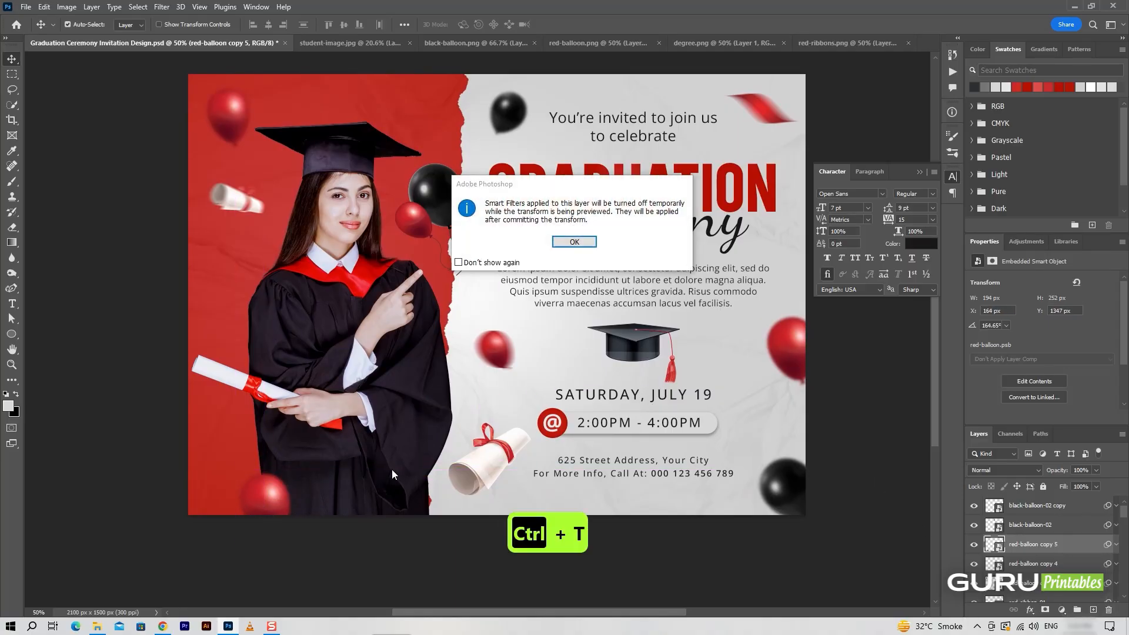
pyautogui.click(580, 245)
pyautogui.moveTo(373, 525); pyautogui.dragTo(309, 594)
pyautogui.moveTo(226, 516); pyautogui.dragTo(198, 522)
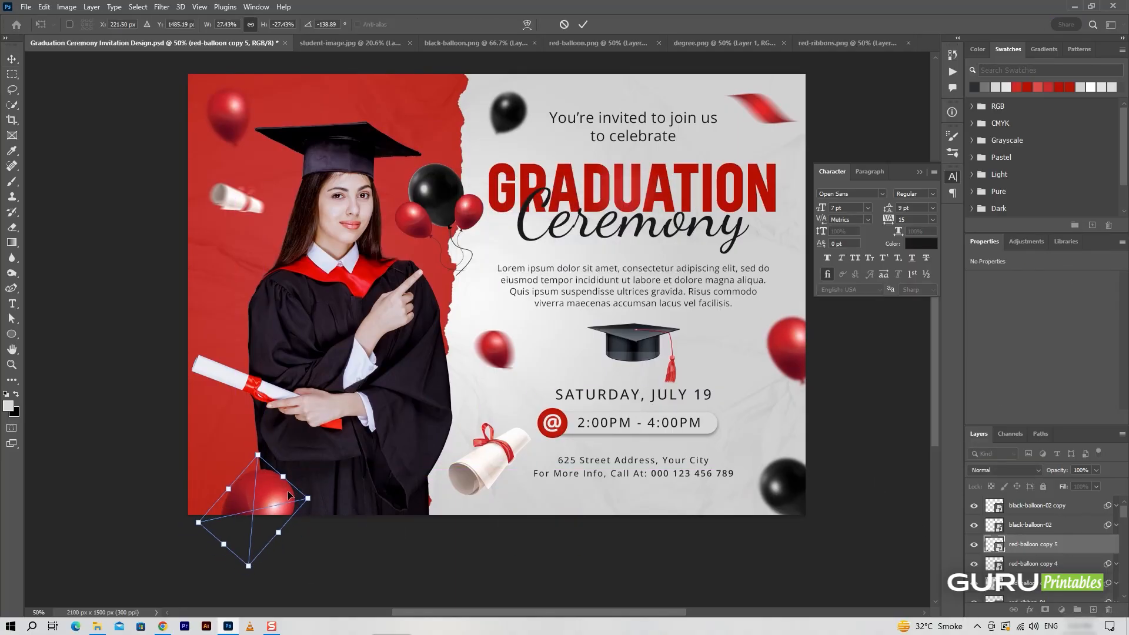
pyautogui.moveTo(288, 490); pyautogui.dragTo(292, 476)
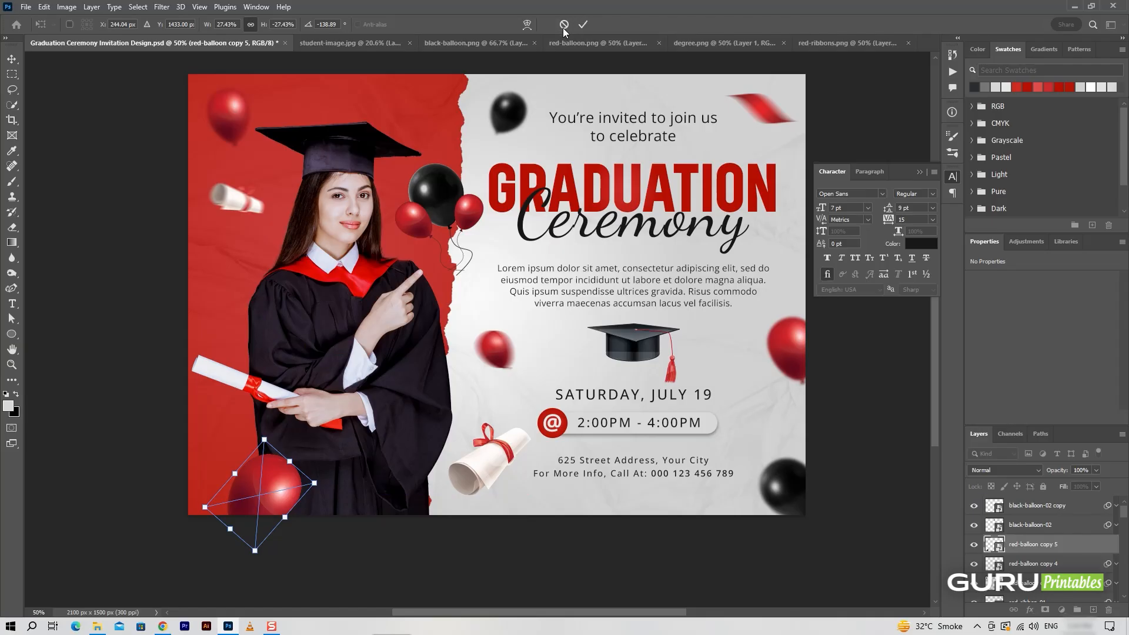
pyautogui.click(583, 24)
# - Bring the curved ribbon from red-ribbons.png into the invitation, shrink and rotate it to about 88 × 50 px, and place it below the diagonal ribbon
pyautogui.moveTo(535, 384); pyautogui.dragTo(489, 414)
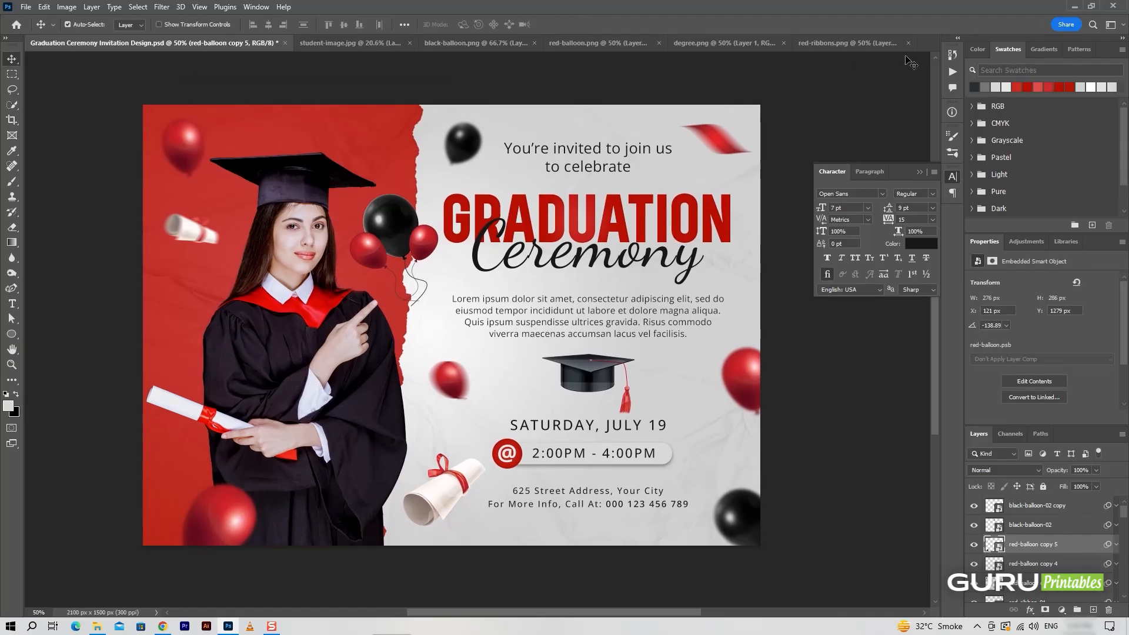
pyautogui.click(882, 43)
pyautogui.moveTo(579, 262); pyautogui.dragTo(733, 292)
pyautogui.hotkey('ctrl', 't')
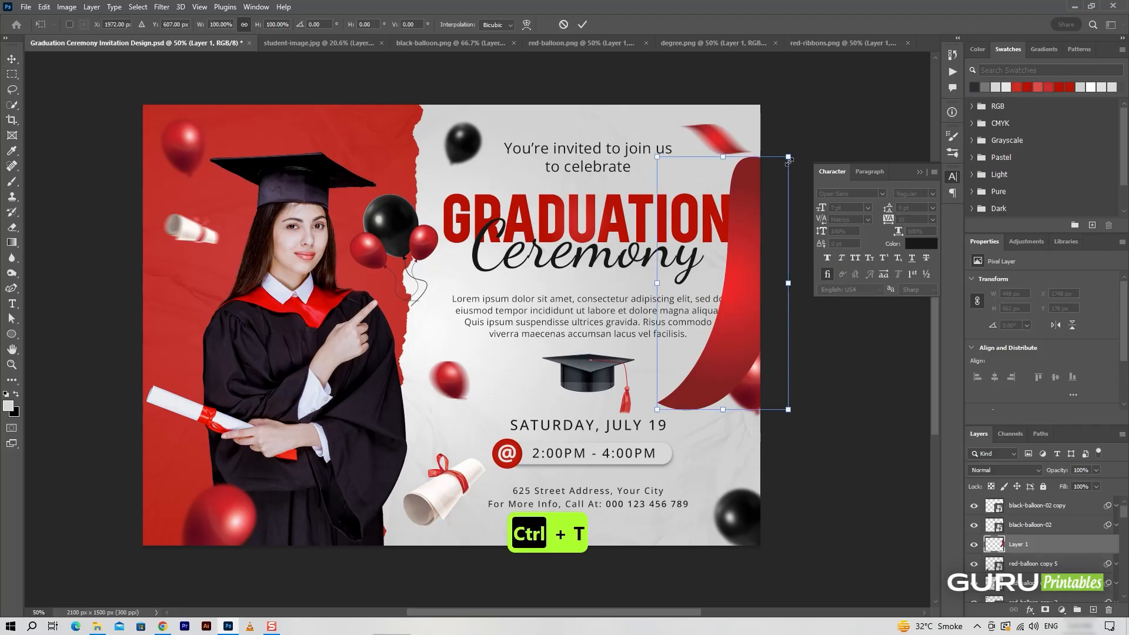
pyautogui.moveTo(789, 161); pyautogui.dragTo(690, 339)
pyautogui.moveTo(723, 283); pyautogui.dragTo(626, 124)
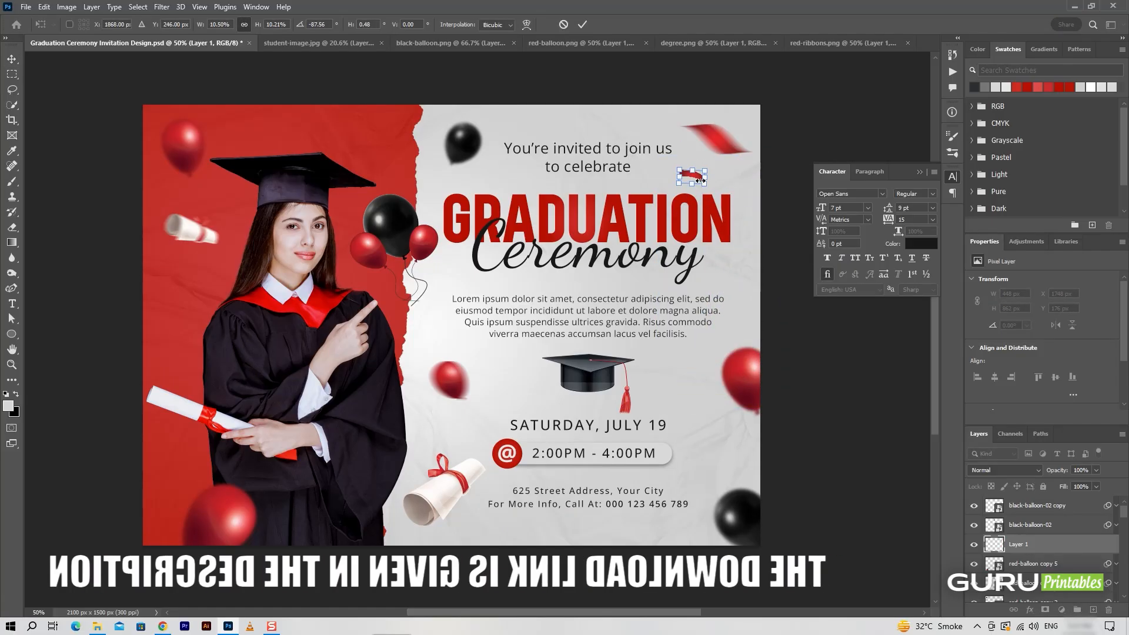
pyautogui.click(582, 24)
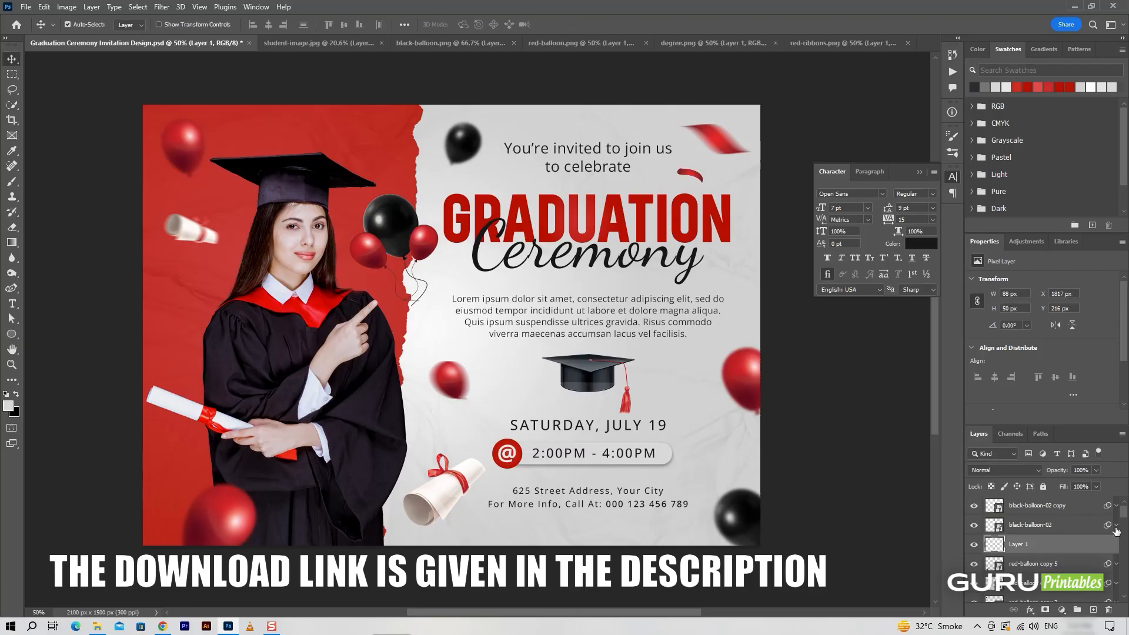
# - Name the curved ribbon's layer "red-ribbon-02" and apply a Gaussian Blur to it
pyautogui.click(1017, 545)
pyautogui.write('red-ribbon-02')
pyautogui.press('Return')
pyautogui.click(161, 7)
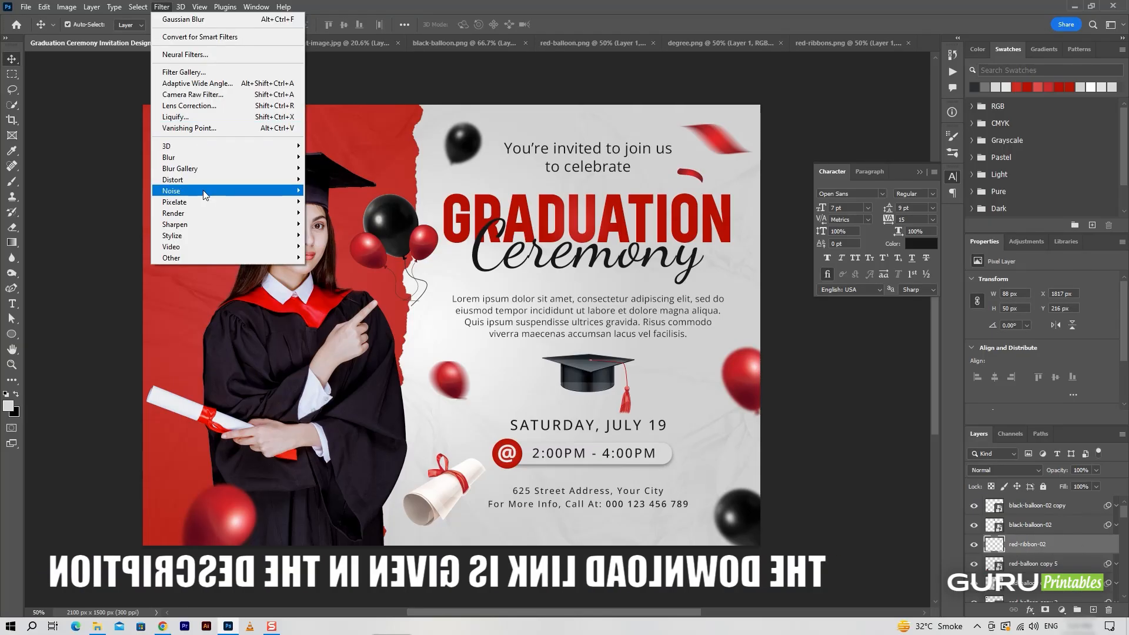
pyautogui.moveTo(236, 165)
pyautogui.click(329, 203)
pyautogui.click(854, 164)
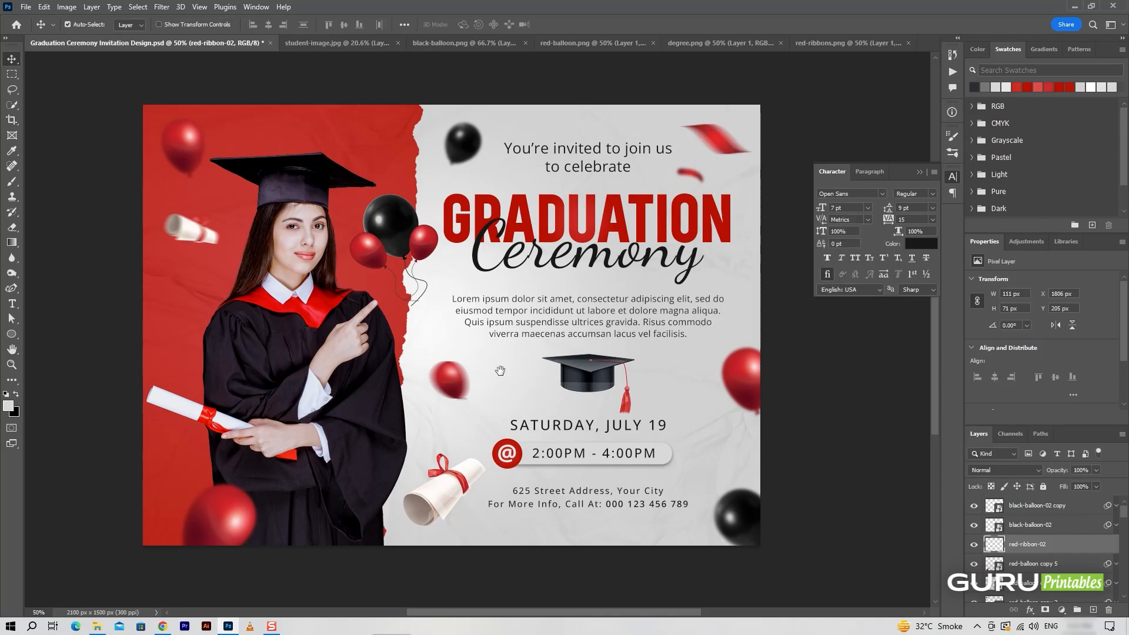
# - Duplicate the small curved ribbon onto the design's bottom edge below the contact line, enlarged and rotated to about 121 × 104 px
pyautogui.moveTo(499, 370); pyautogui.dragTo(527, 363)
pyautogui.hotkey('ctrl', 'j')
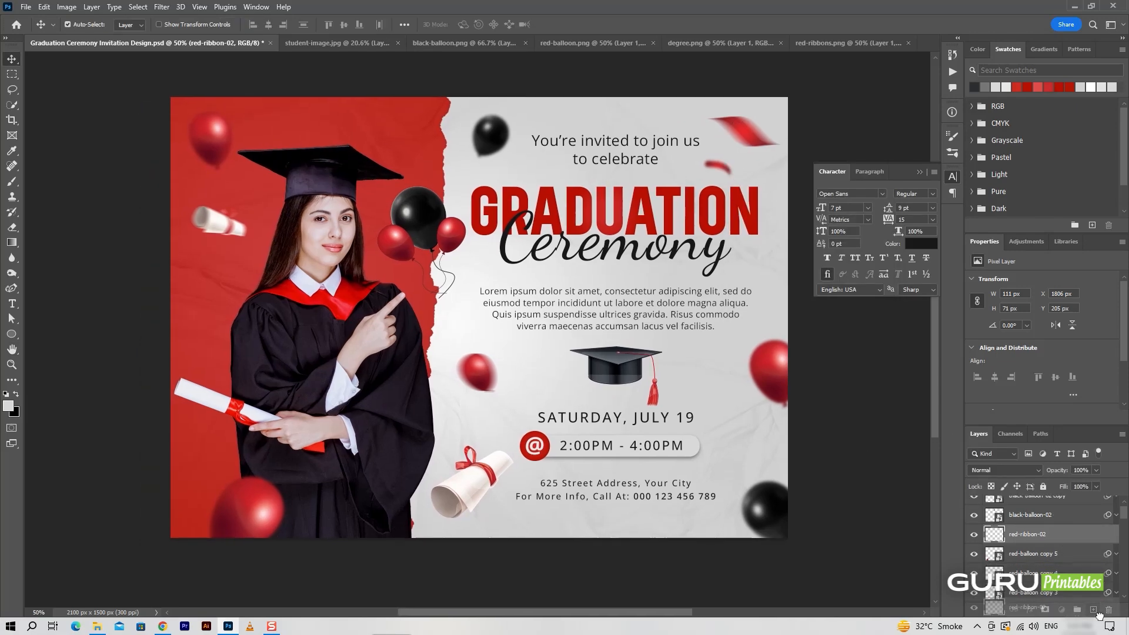
pyautogui.hotkey('ctrl', 't')
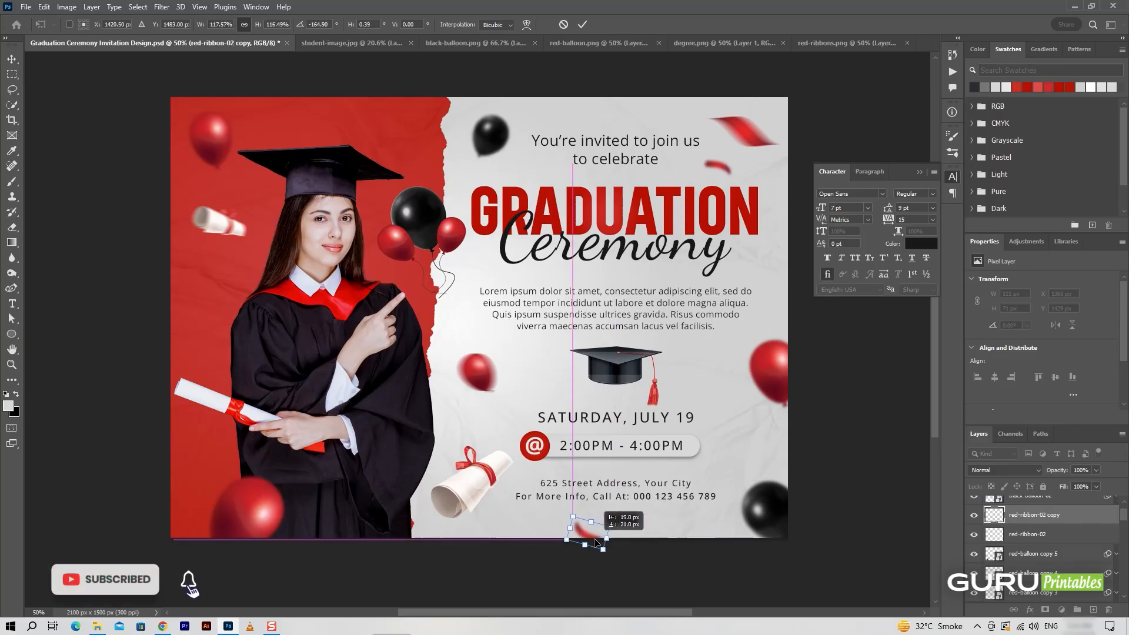
pyautogui.press('Return')
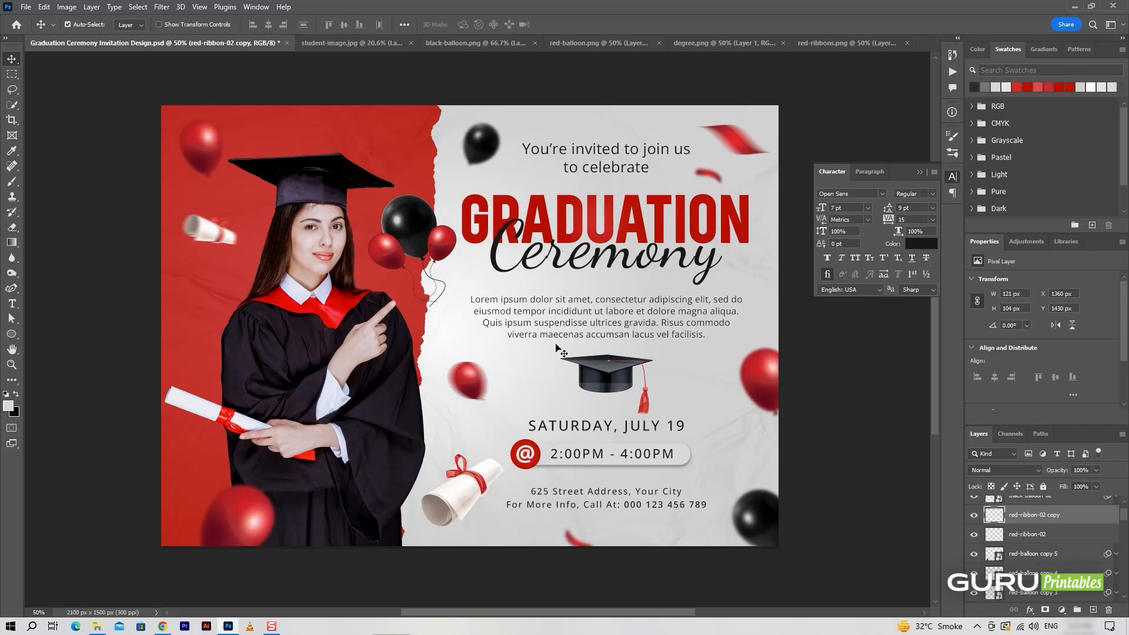
pyautogui.click(952, 176)
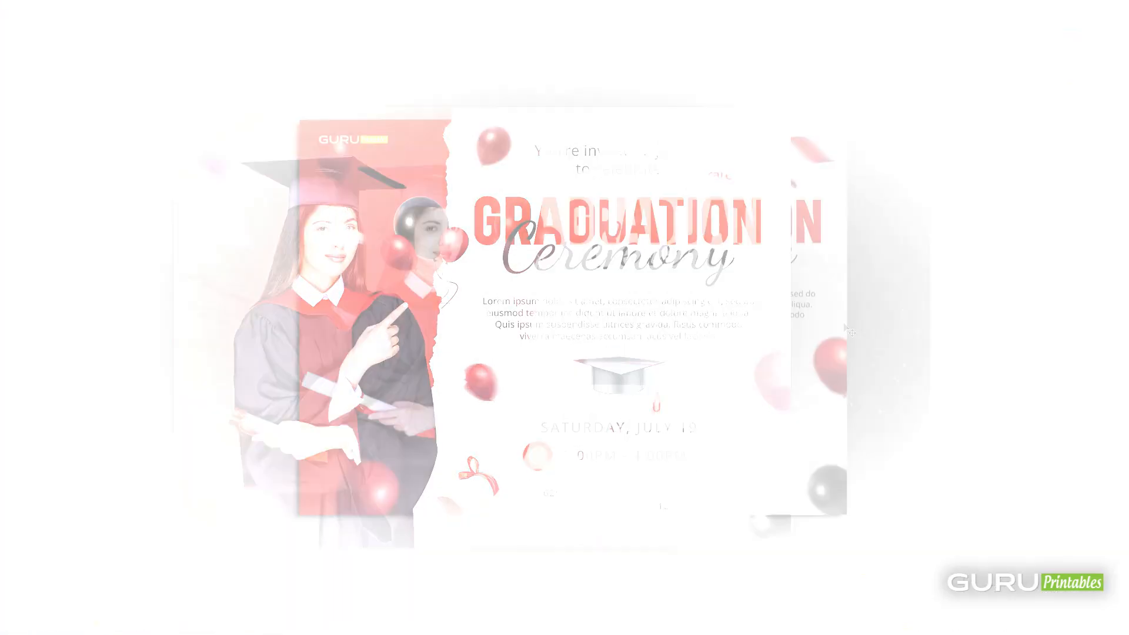